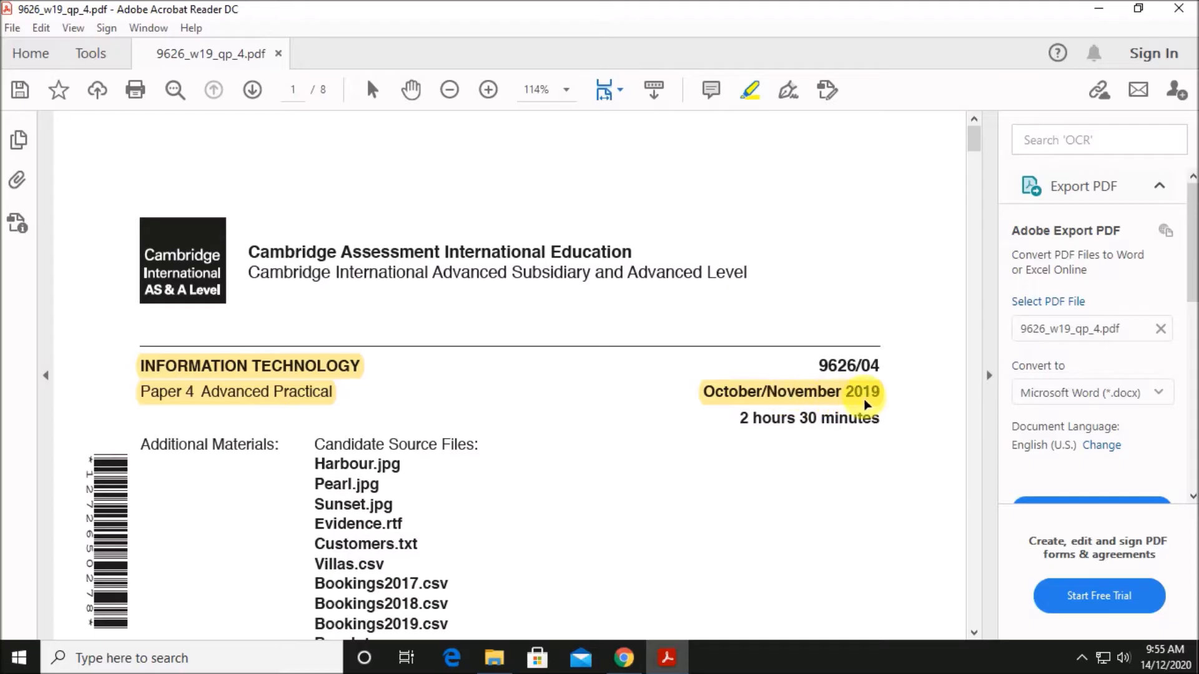
Highlight the question 6(a) instruction to create the VillaBookings database and its list of five source files
scroll(584, 478, down, 15)
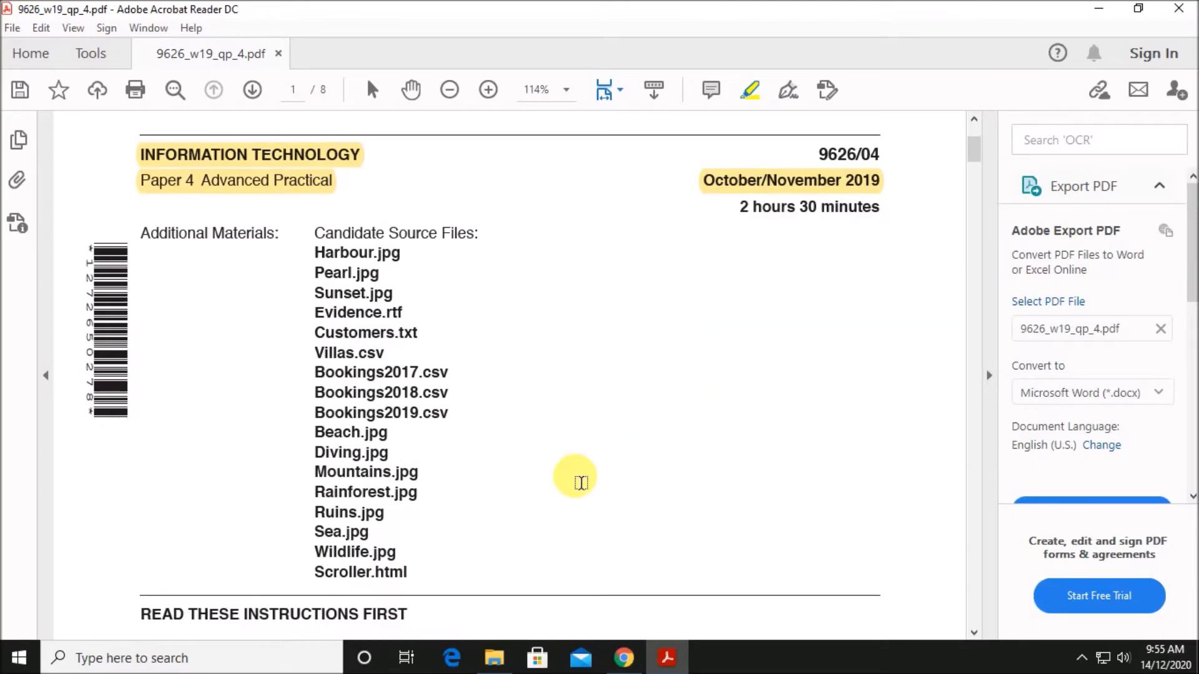
scroll(581, 483, down, 15)
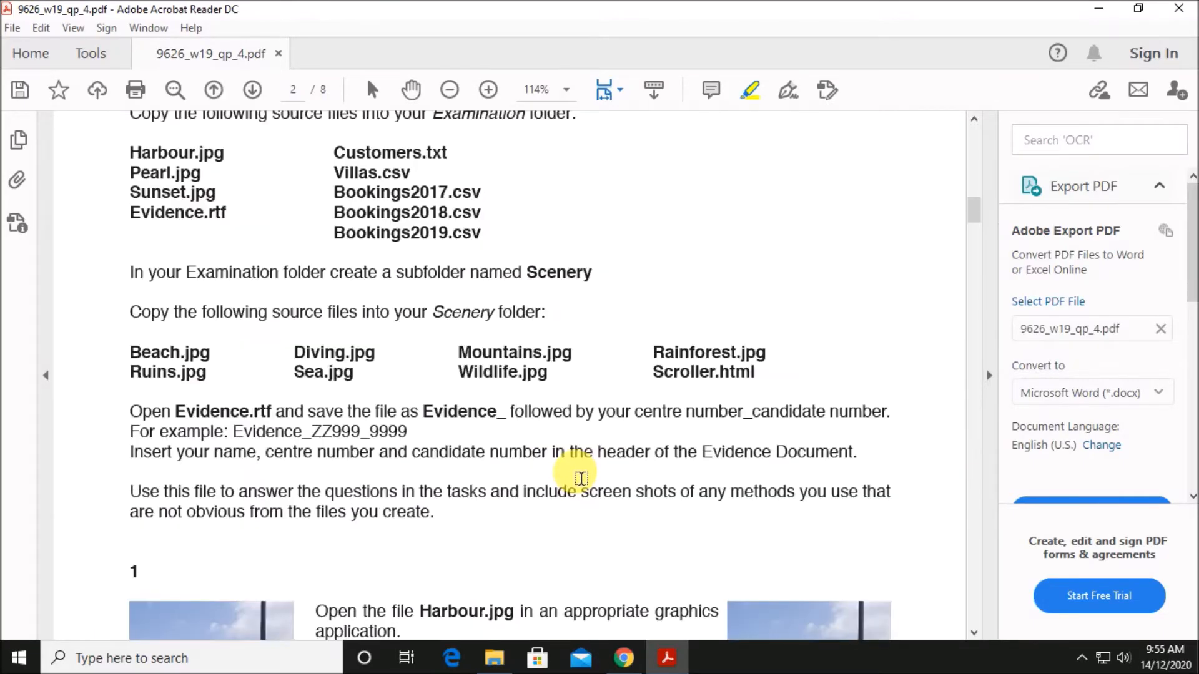
scroll(583, 477, down, 15)
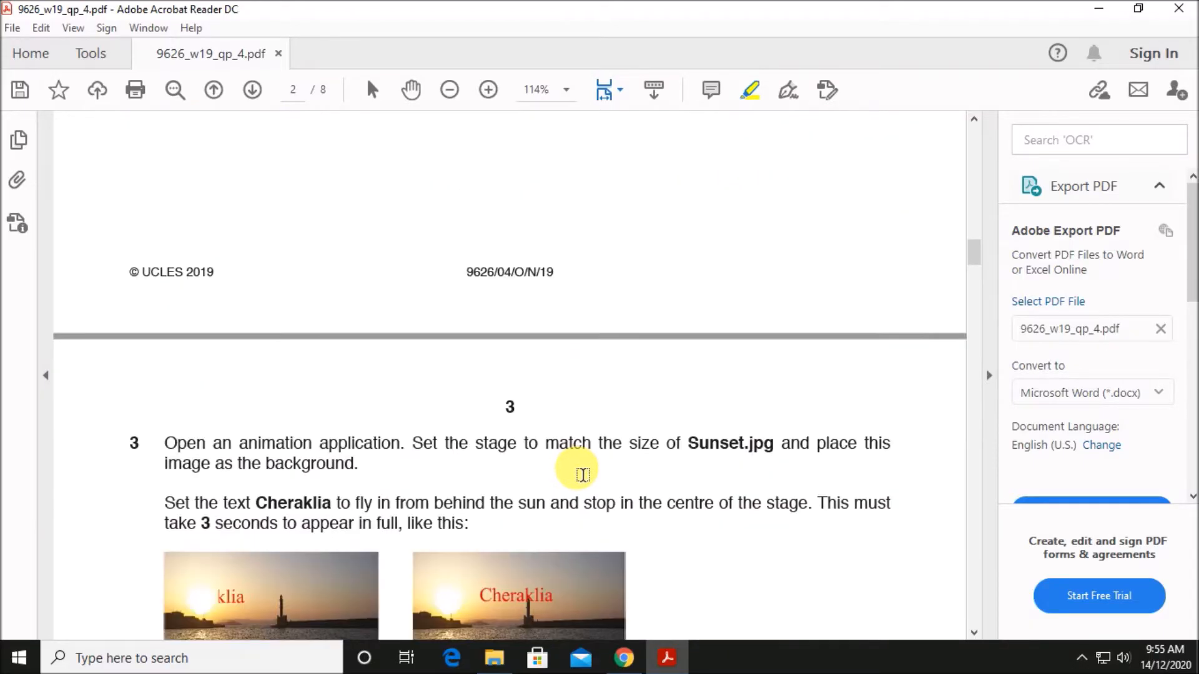
scroll(582, 475, down, 15)
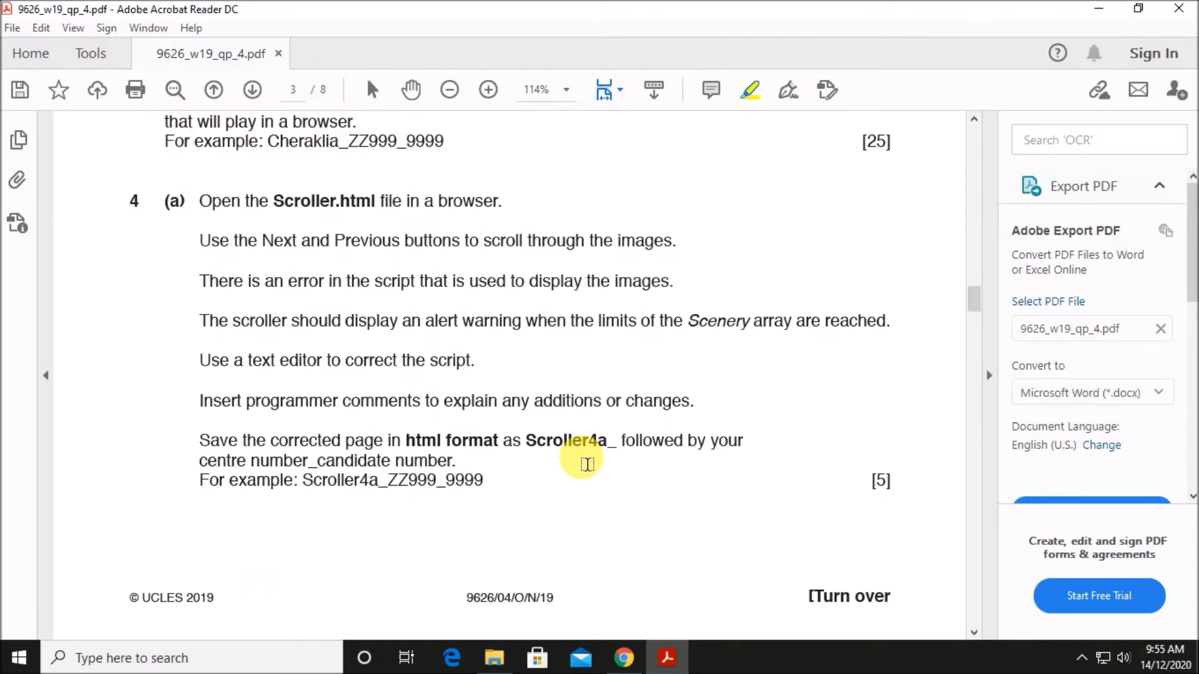
scroll(587, 462, down, 15)
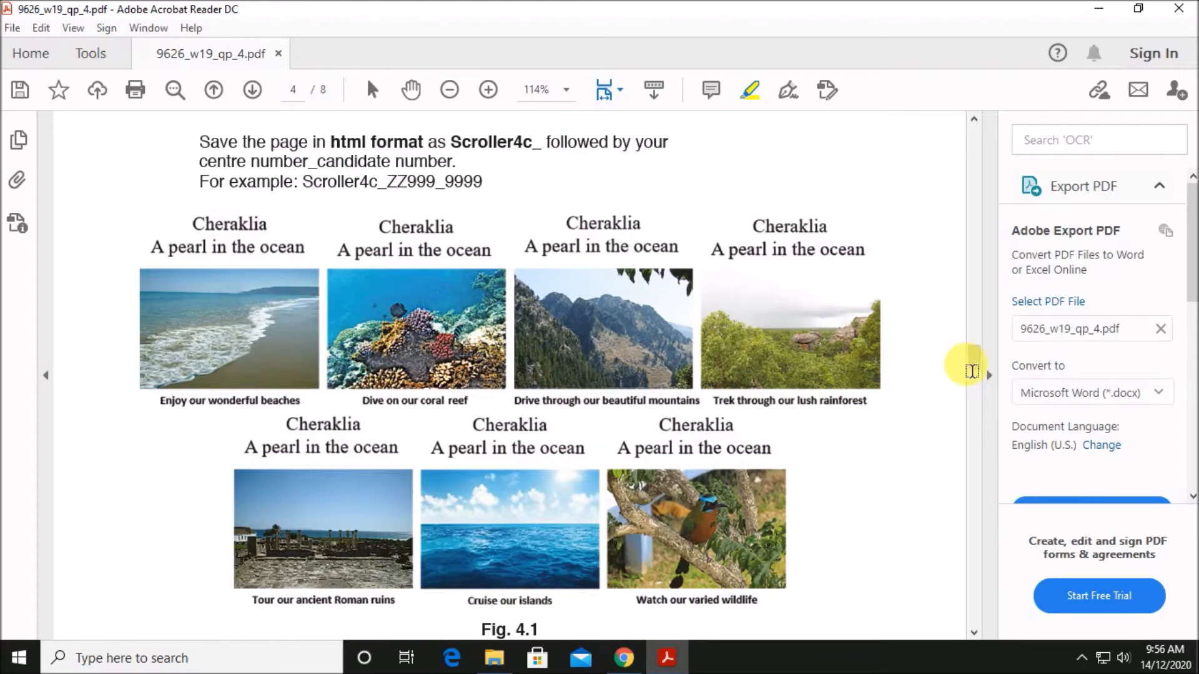
drag(974, 368, 977, 459)
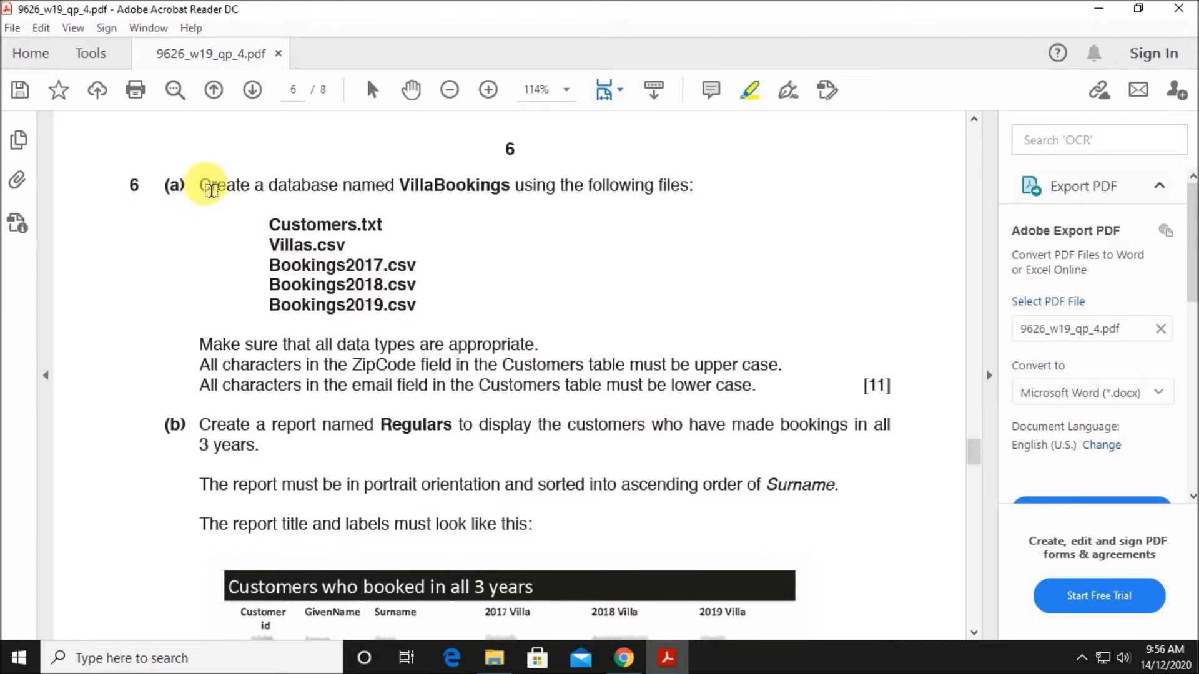
drag(202, 187, 693, 190)
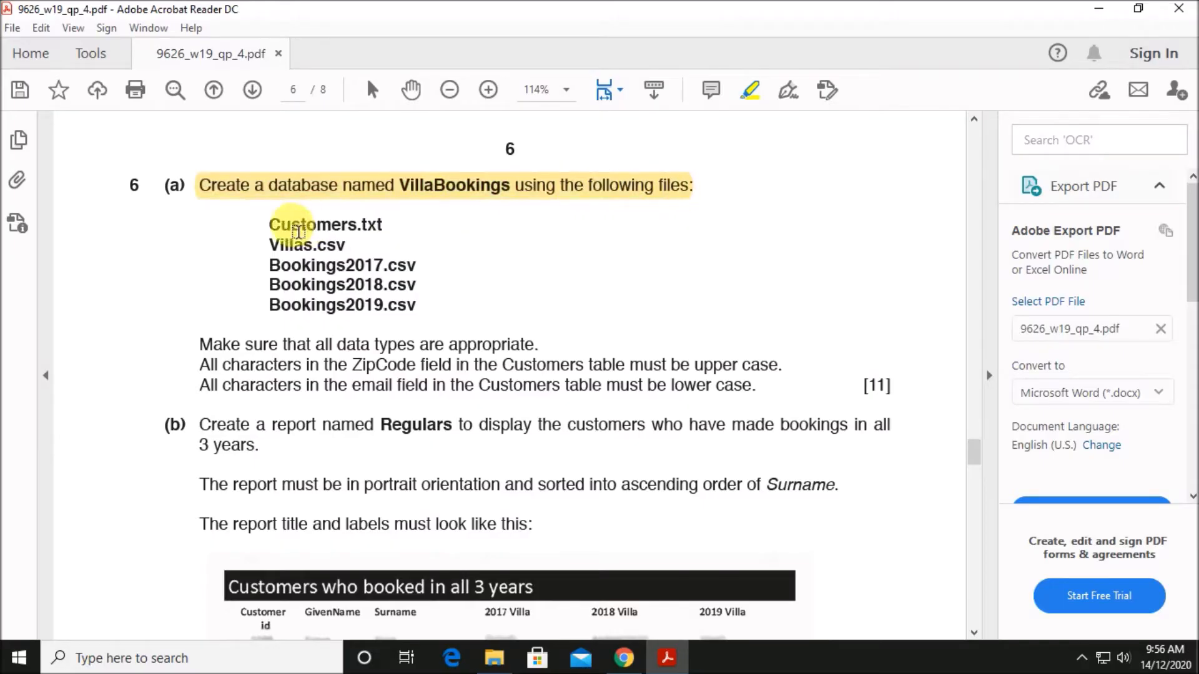
drag(269, 226, 417, 312)
Check the source files in the Nov 2019 P4 folder and switch to Access 2016
click(494, 657)
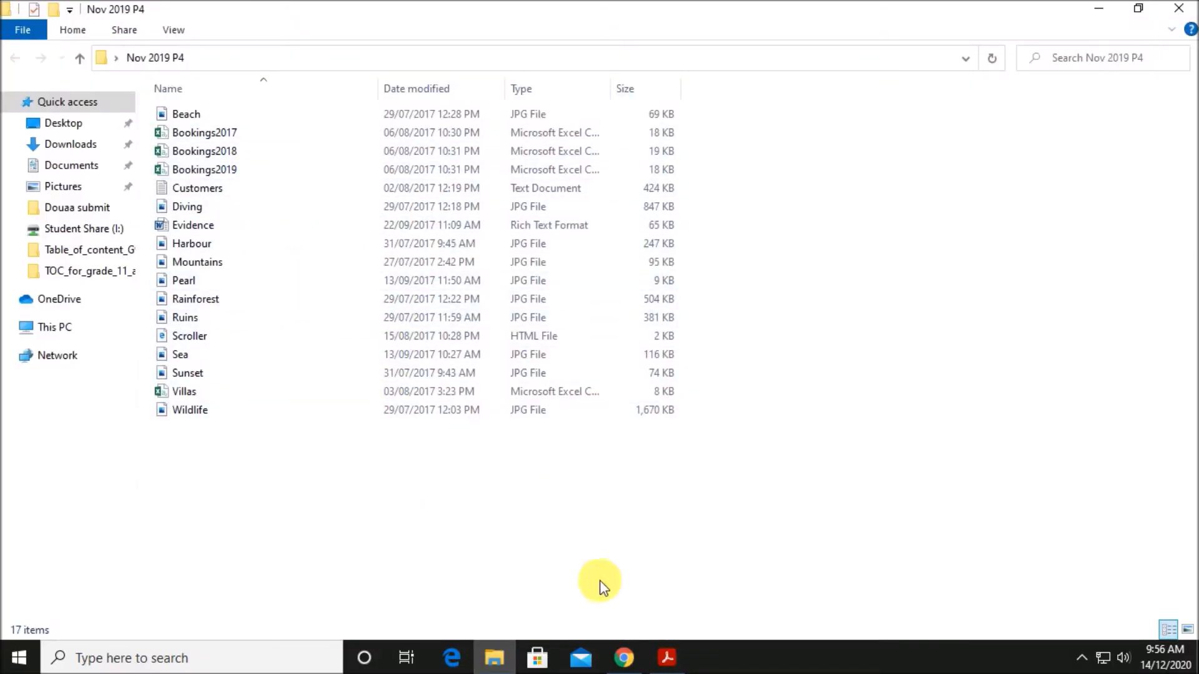
click(642, 620)
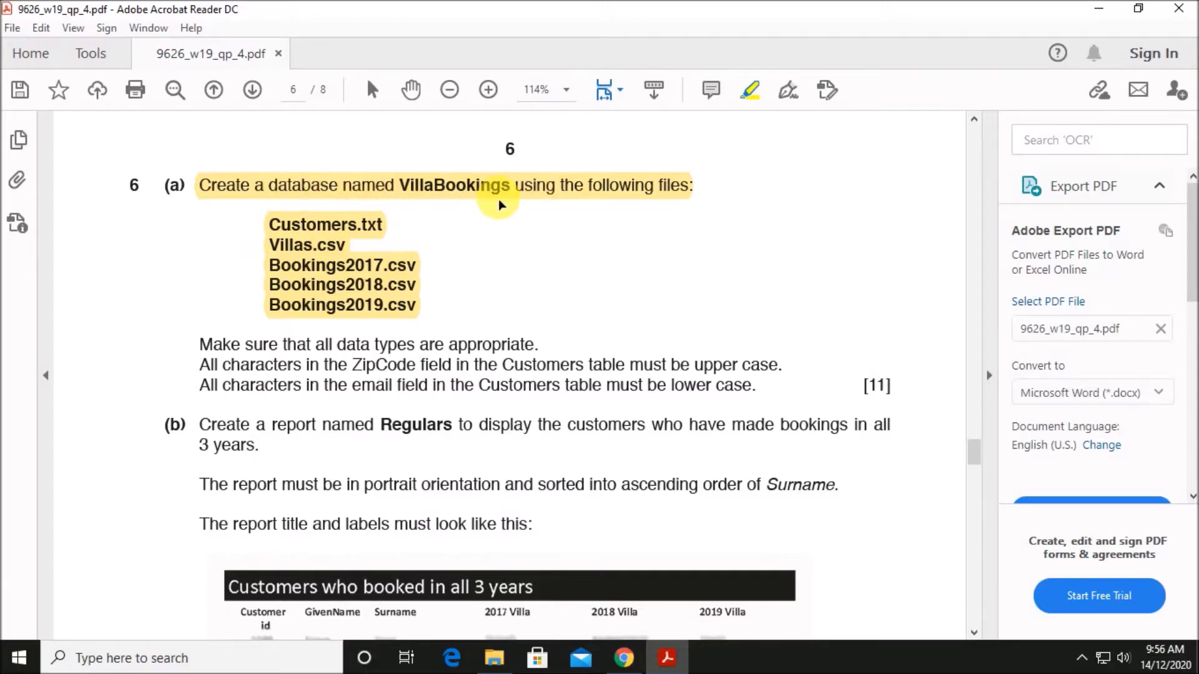
click(231, 659)
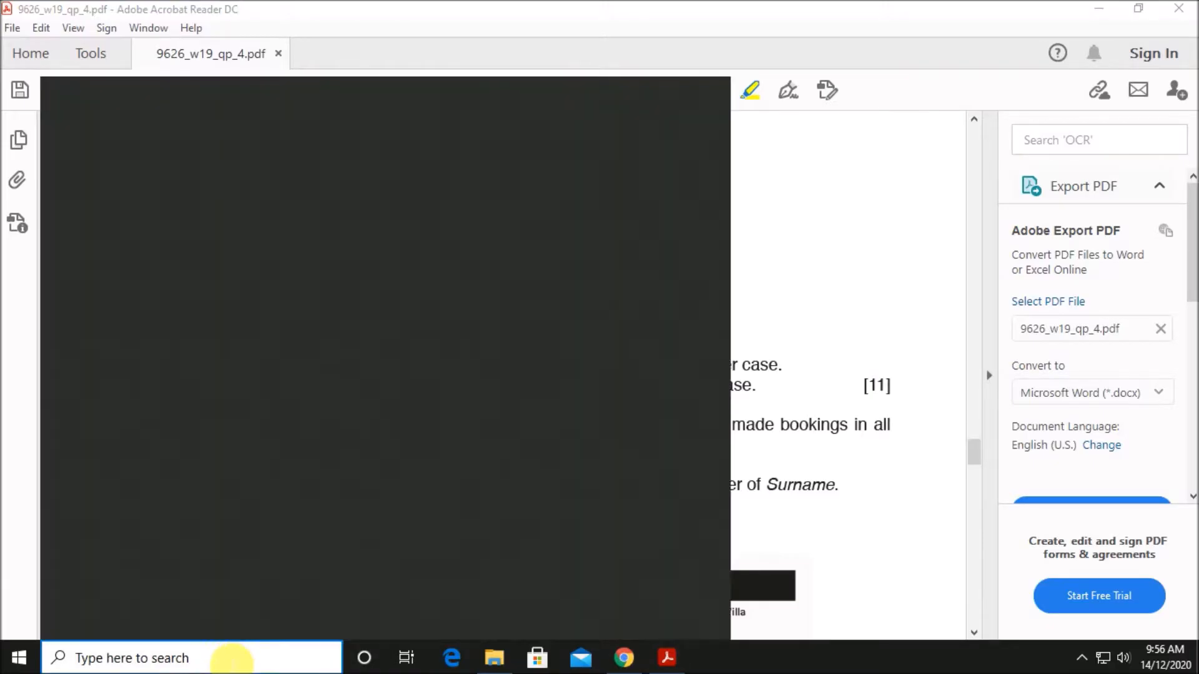
text(acc)
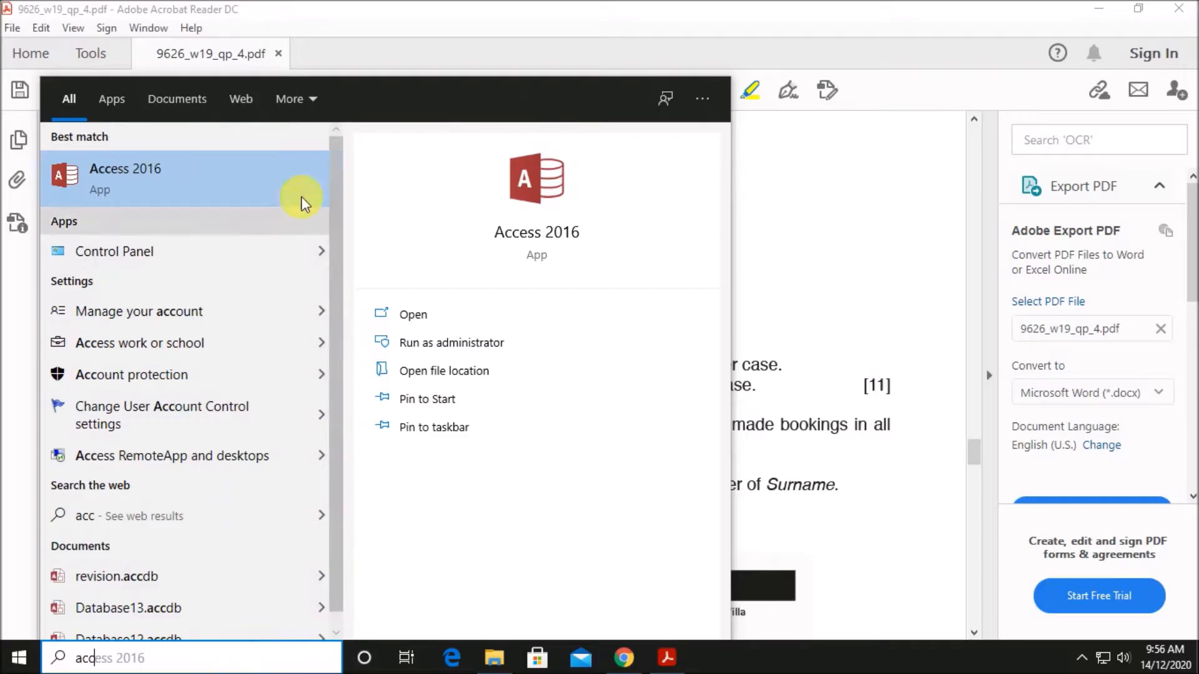
click(302, 182)
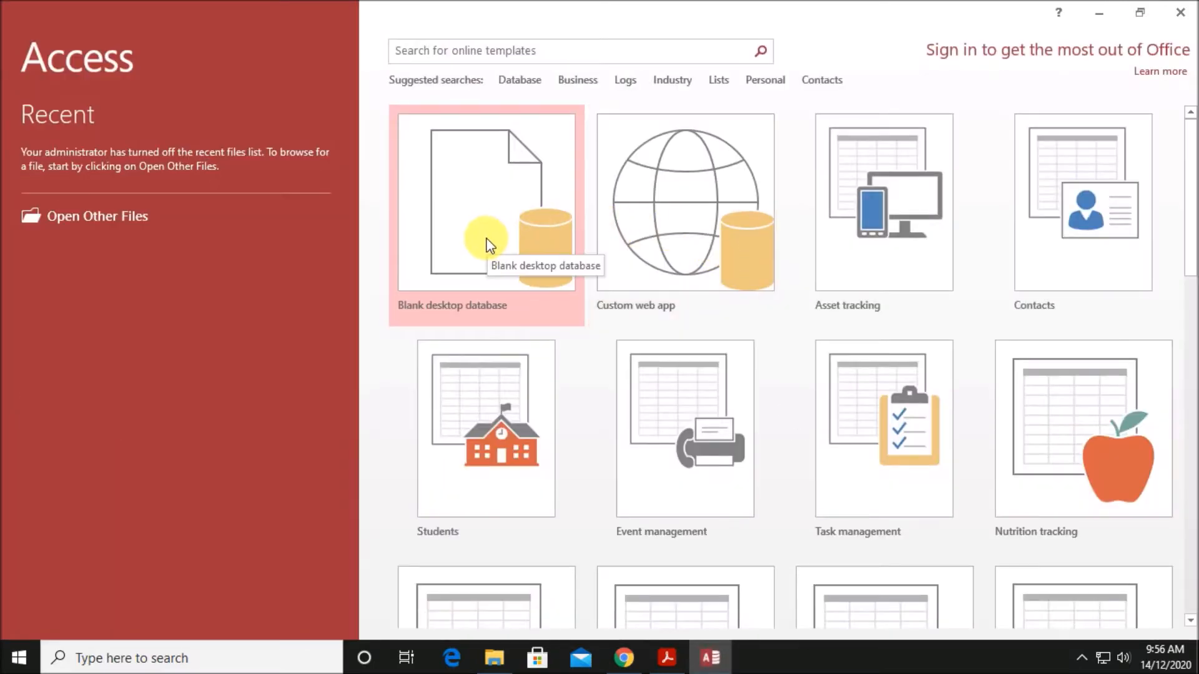
Create a blank desktop database named VillaBookings in the Nov 2019 P4 folder on the Desktop
click(486, 239)
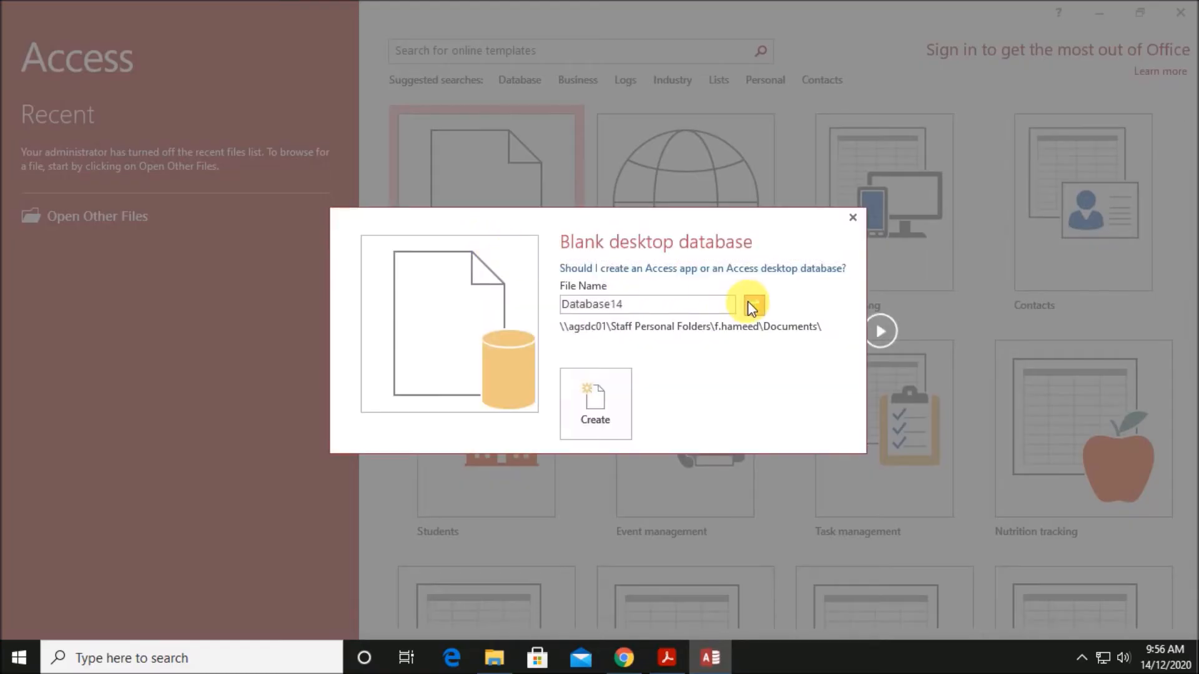
click(753, 305)
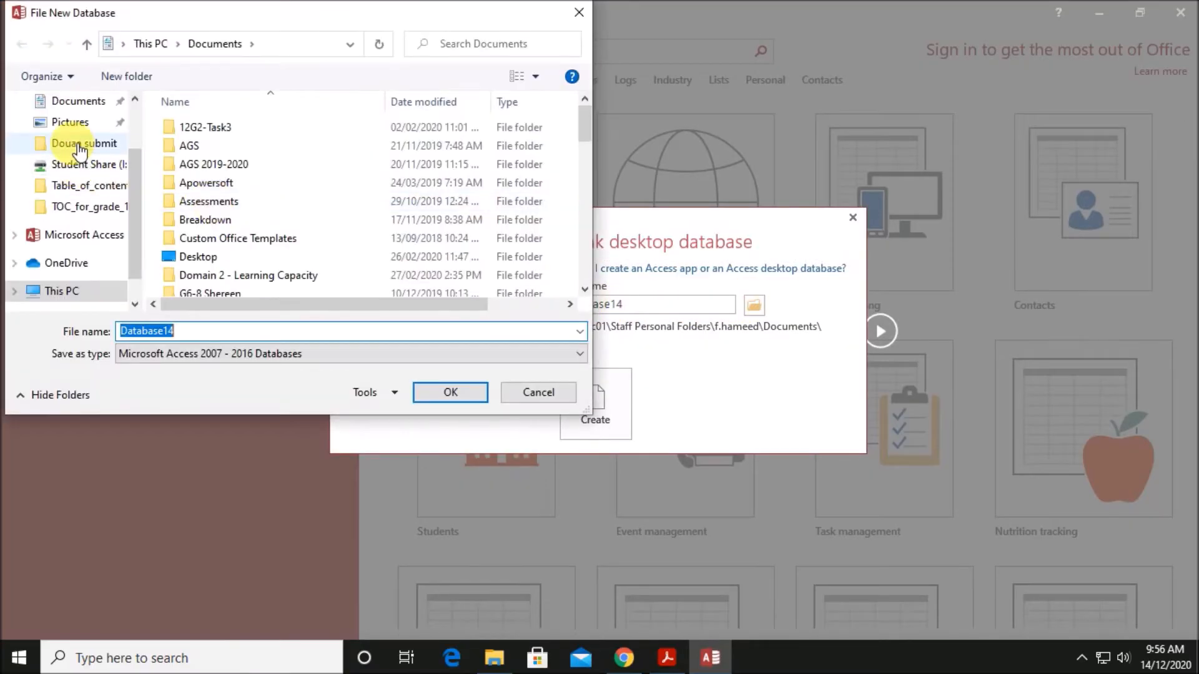
scroll(100, 143, up, 2)
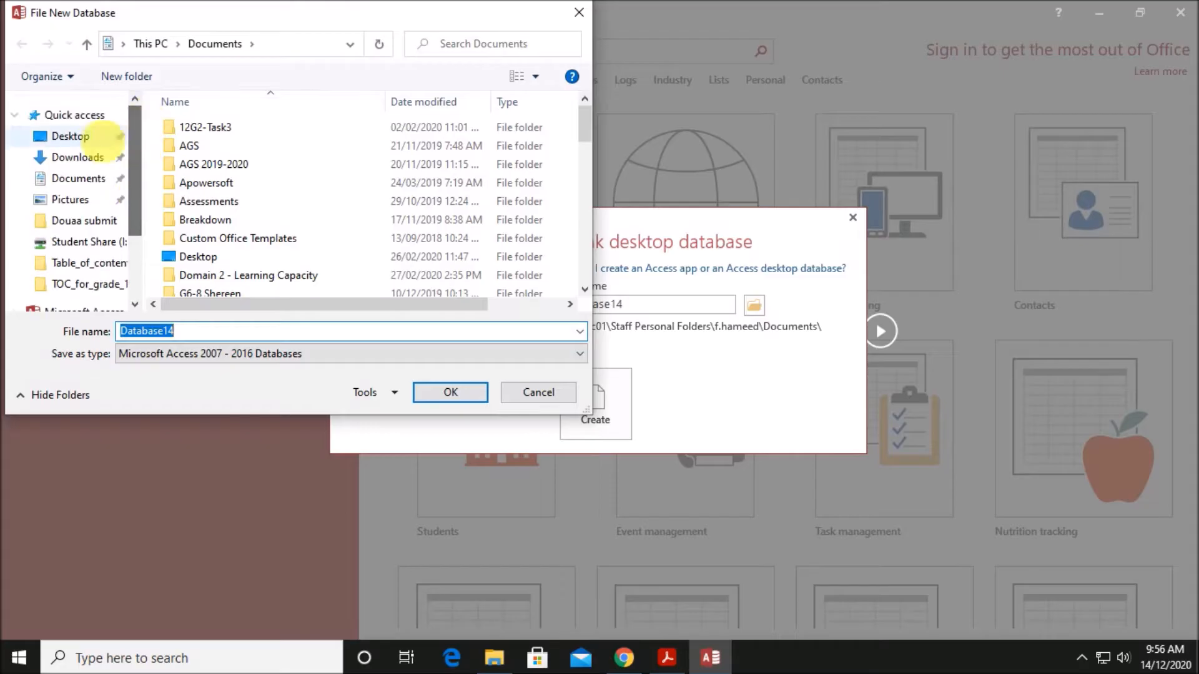
click(103, 137)
click(219, 146)
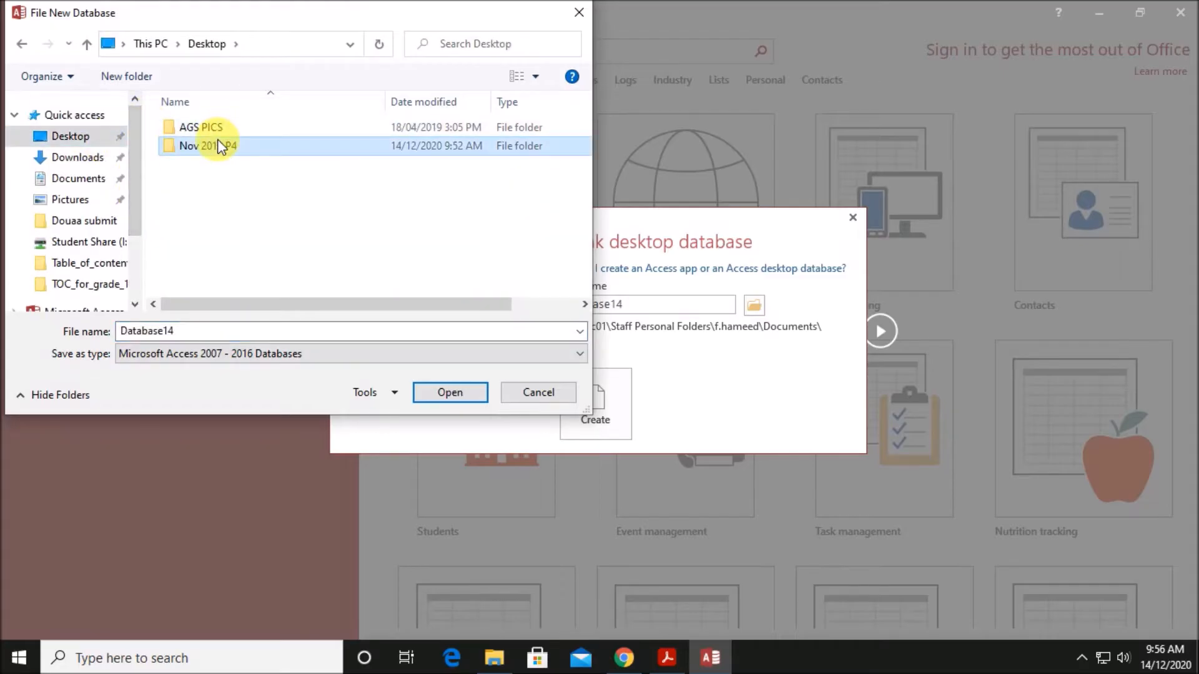
double_click(219, 145)
double_click(258, 331)
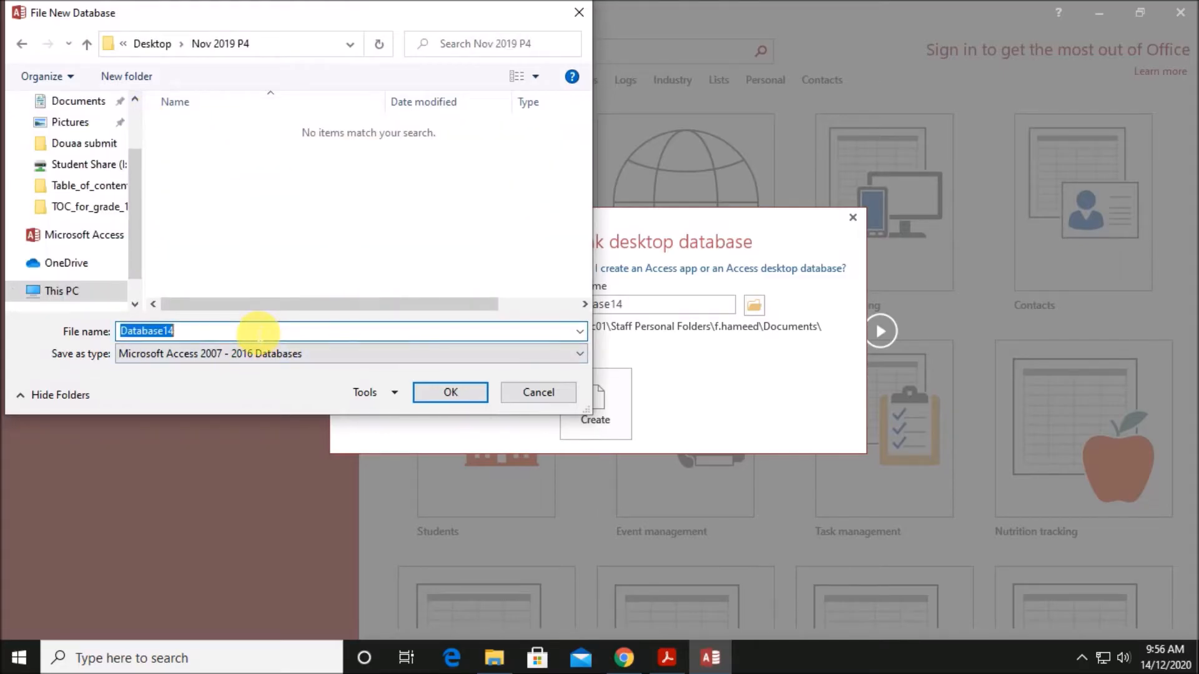
text(VillaBookings)
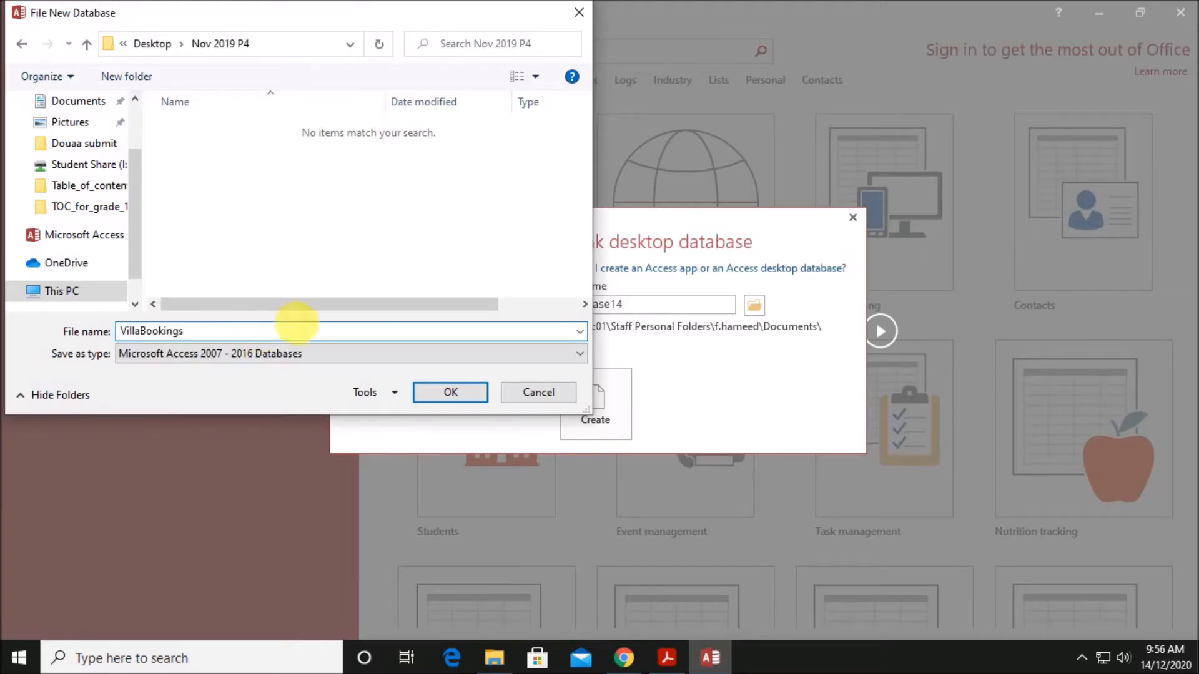
click(451, 394)
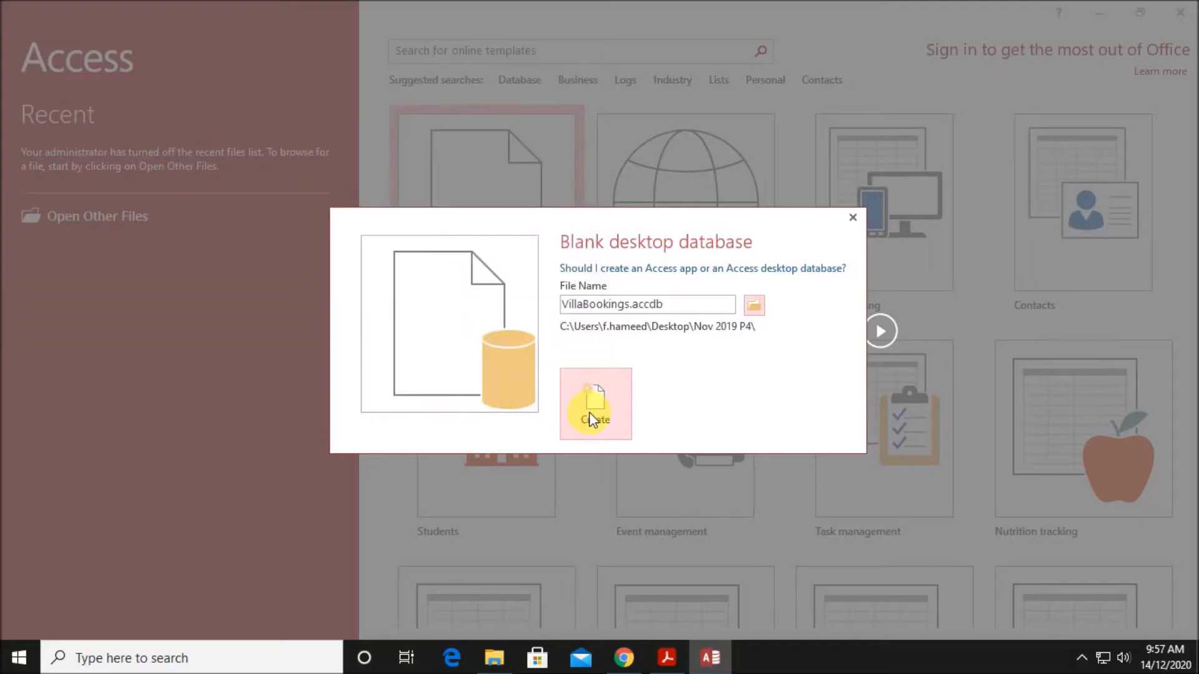
click(602, 428)
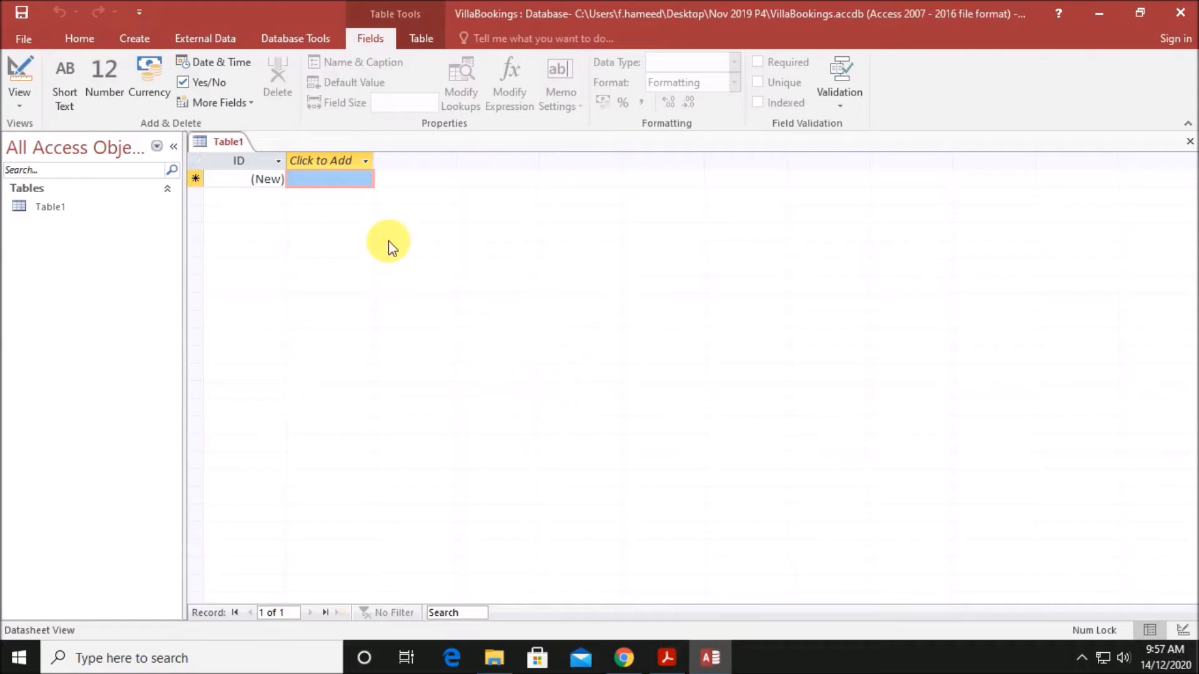
Close the empty default table and recheck the required source files in the question paper
right_click(230, 140)
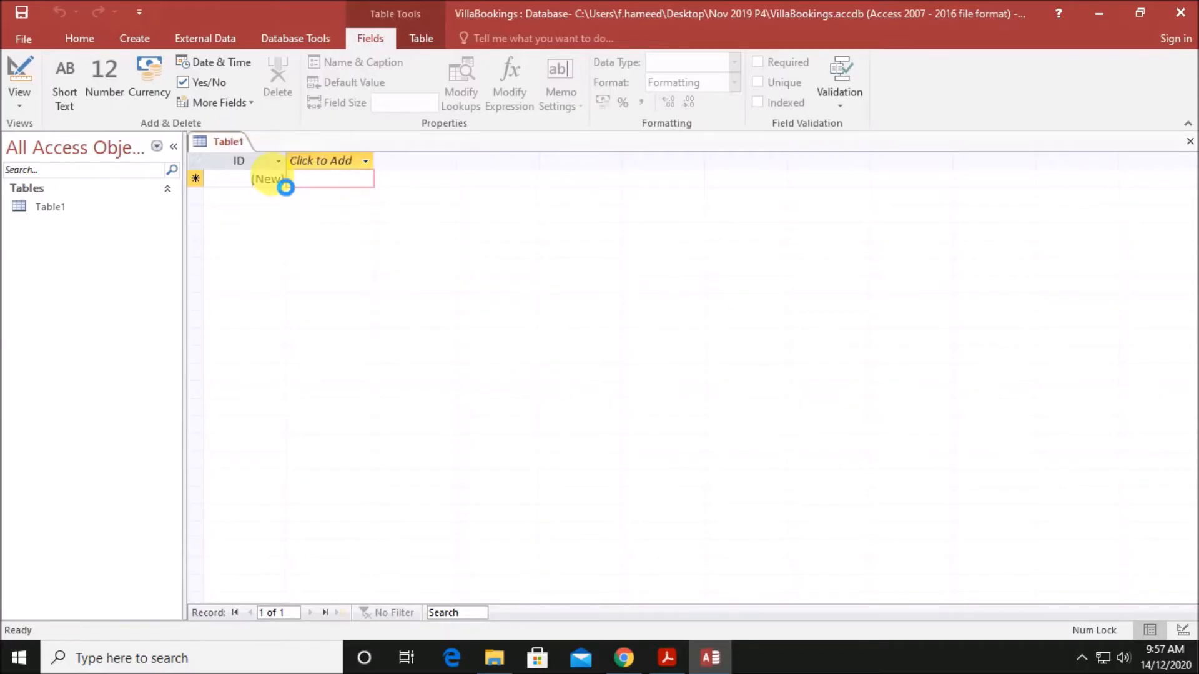
click(273, 173)
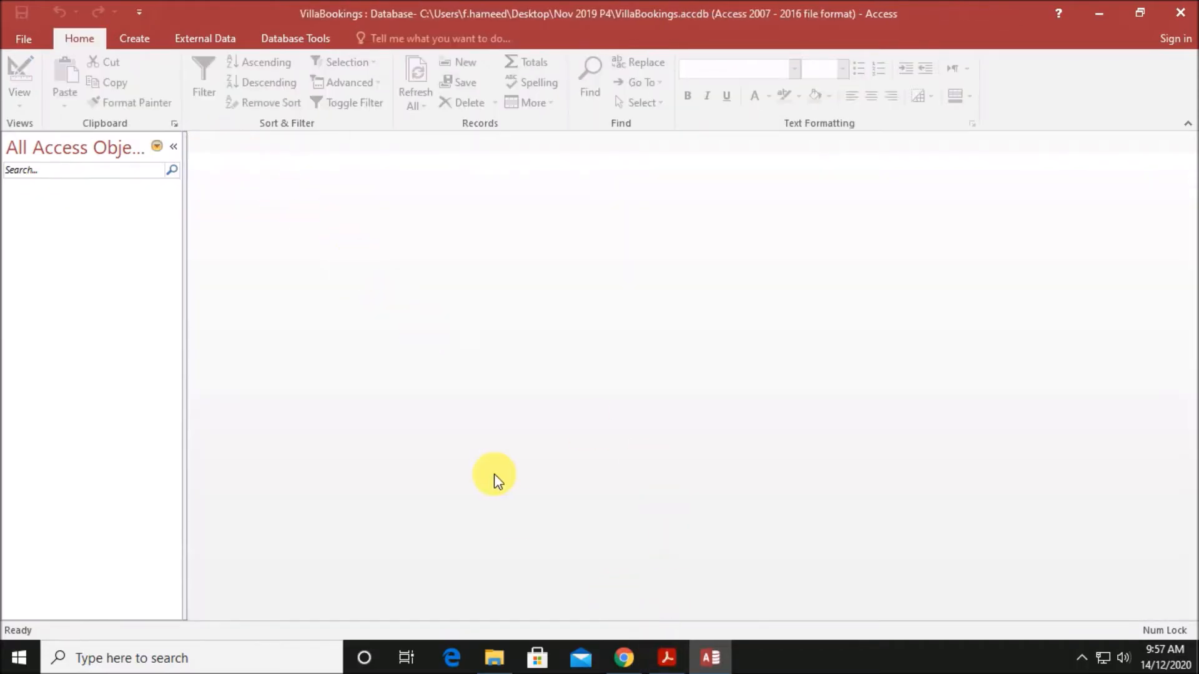
click(663, 656)
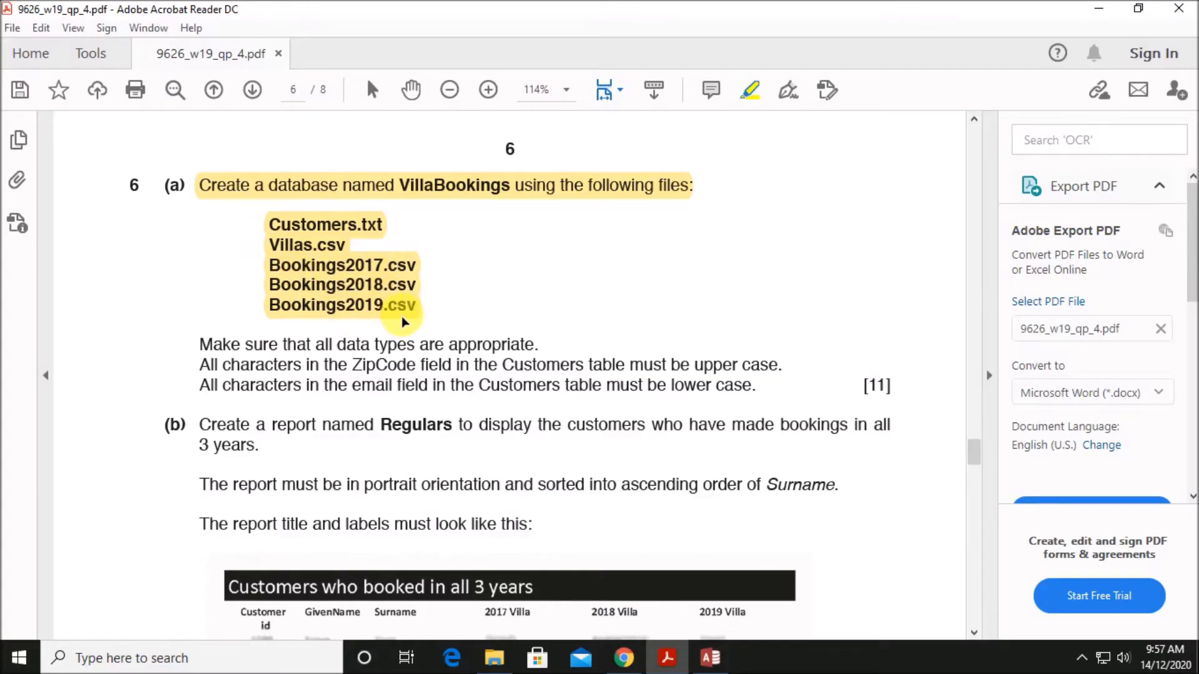
click(710, 658)
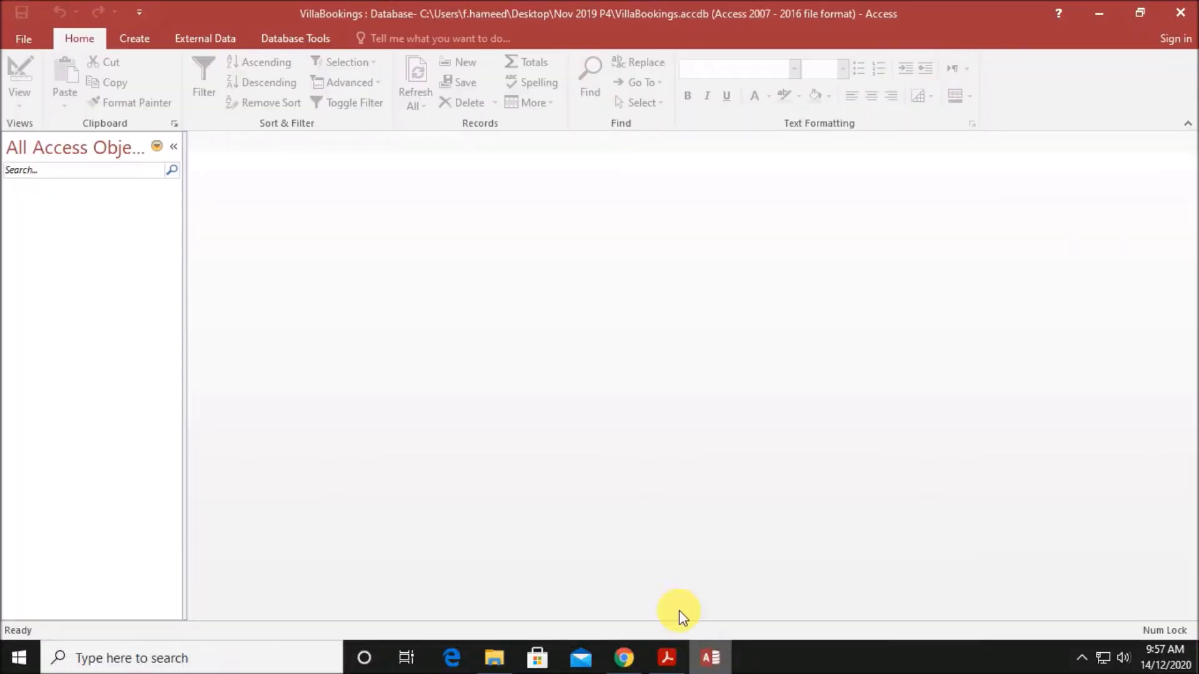
Start a text file import of Bookings2017.csv from the Desktop's Nov 2019 P4 folder into a new table
click(194, 40)
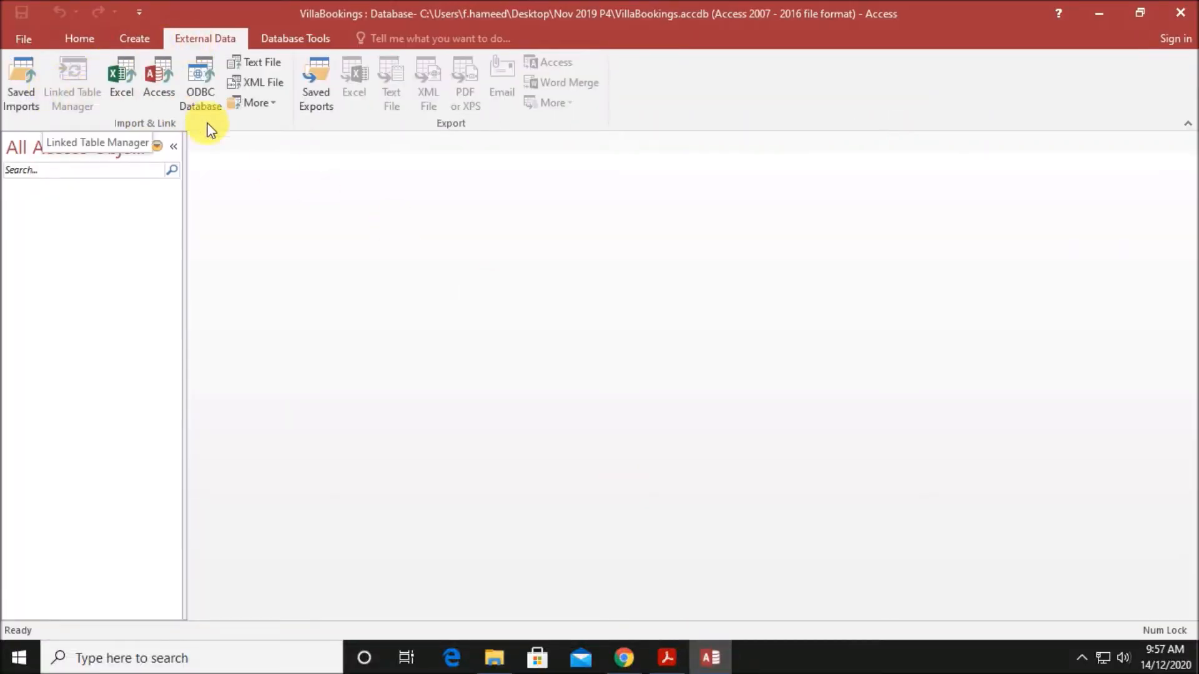
click(246, 62)
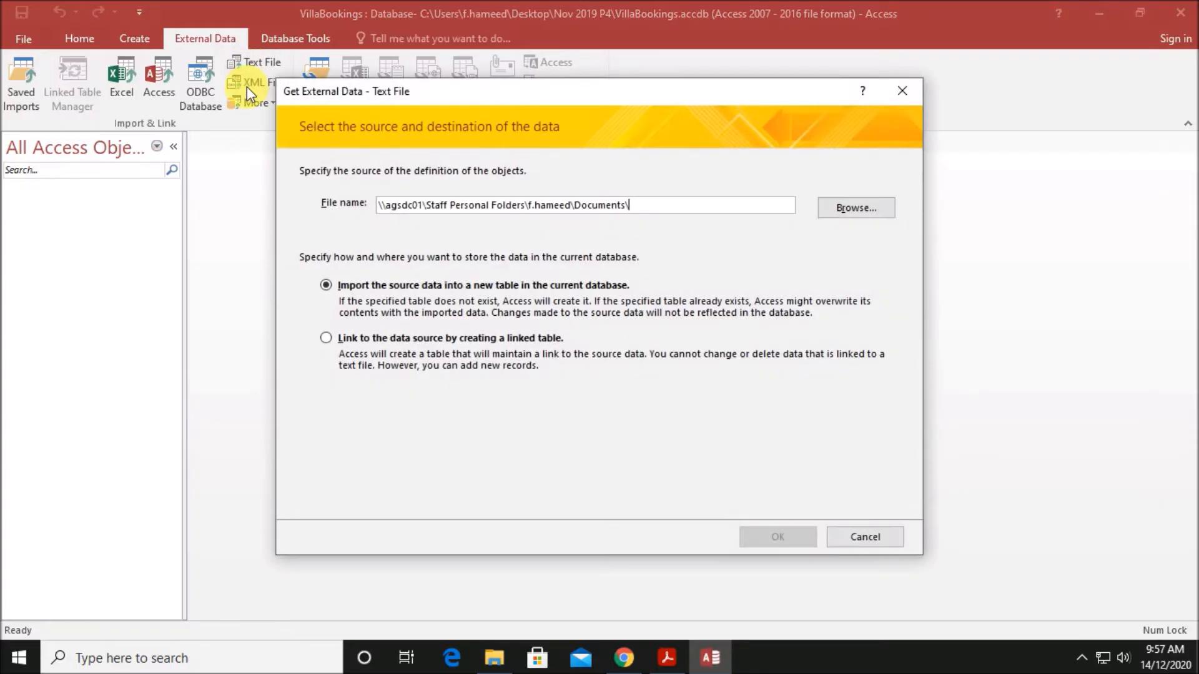
click(856, 208)
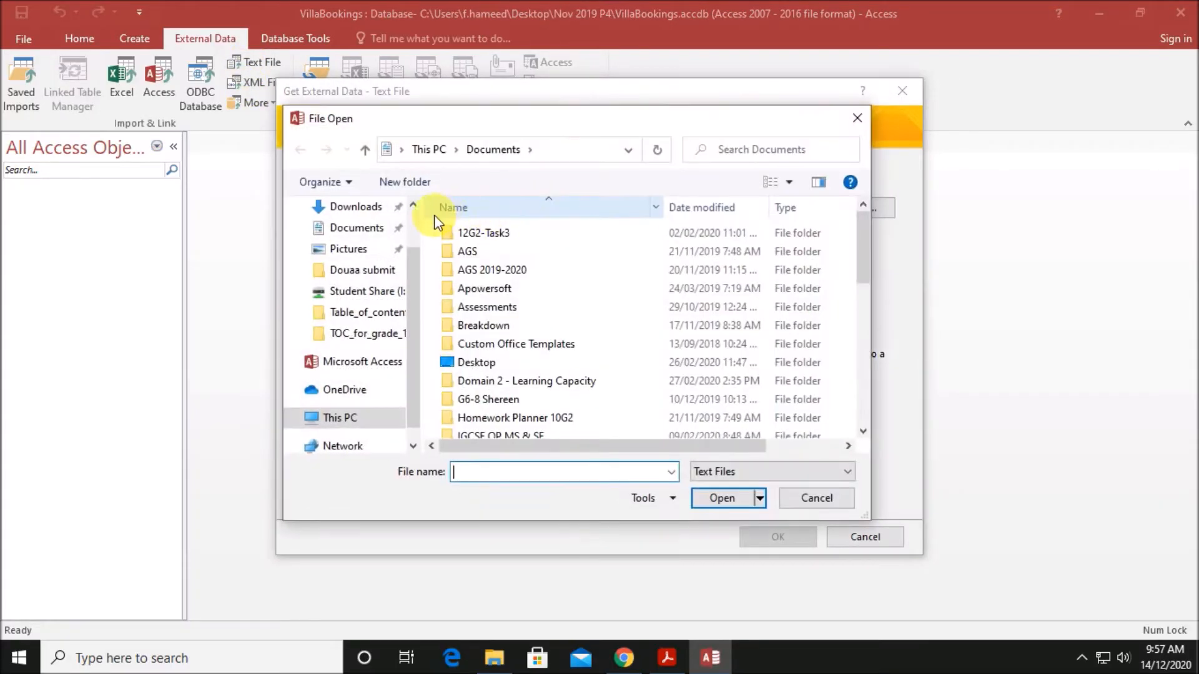
drag(412, 272, 415, 208)
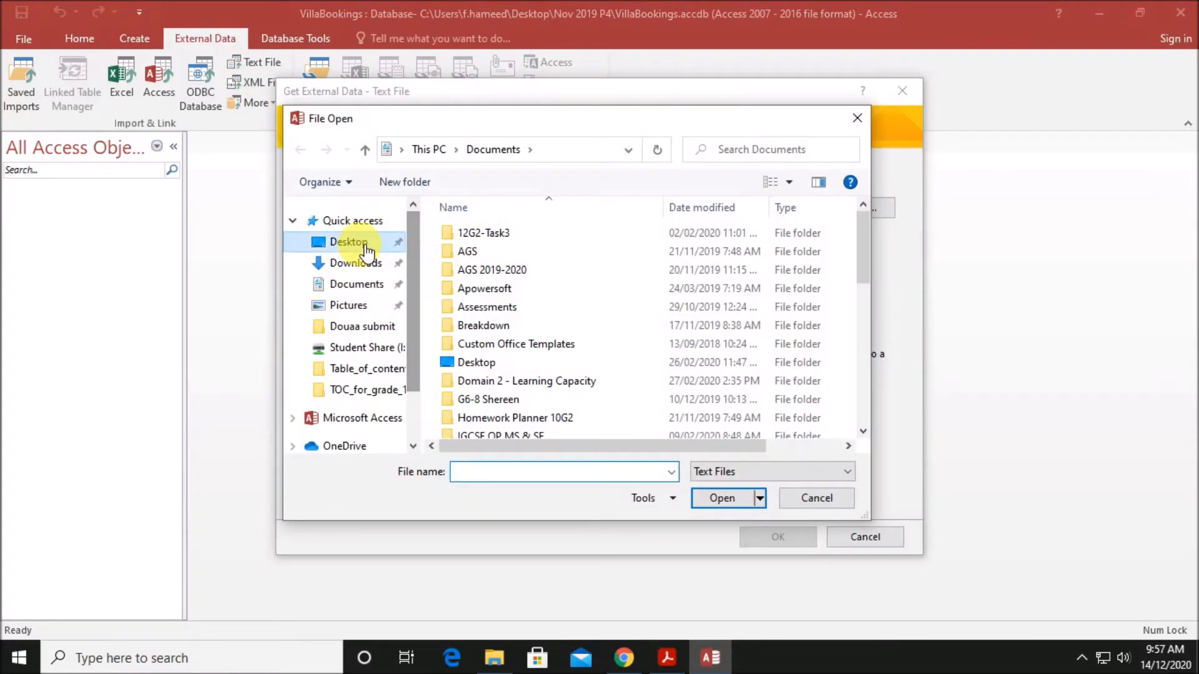
click(340, 243)
double_click(486, 251)
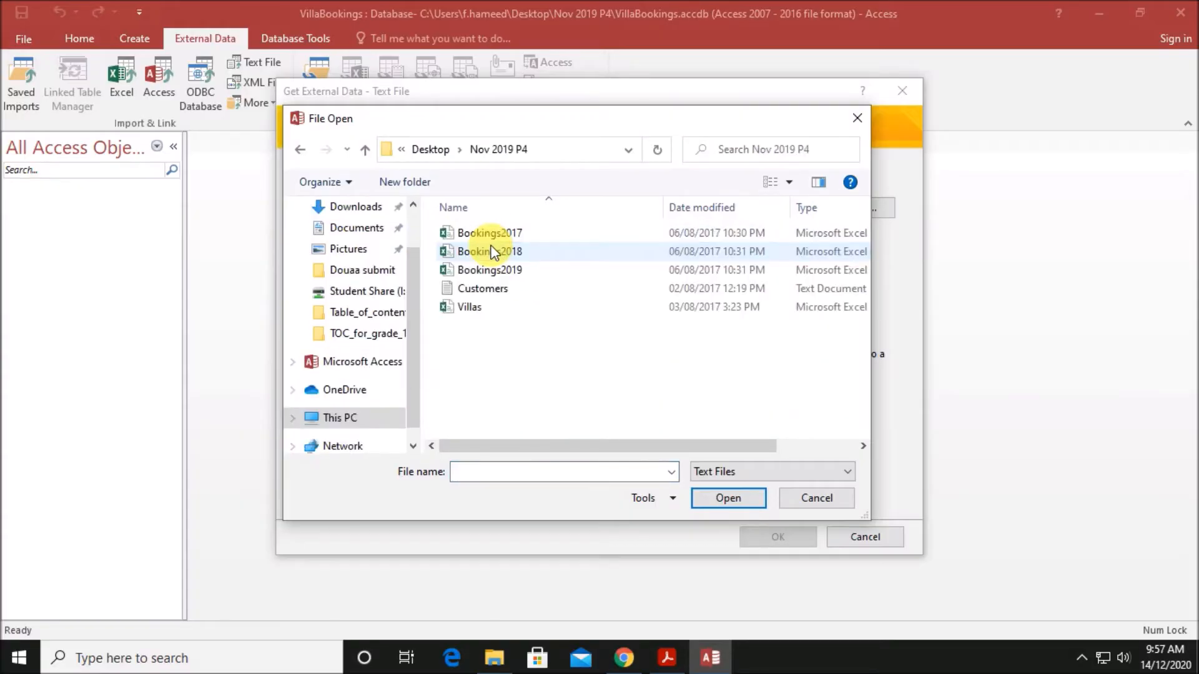
double_click(489, 234)
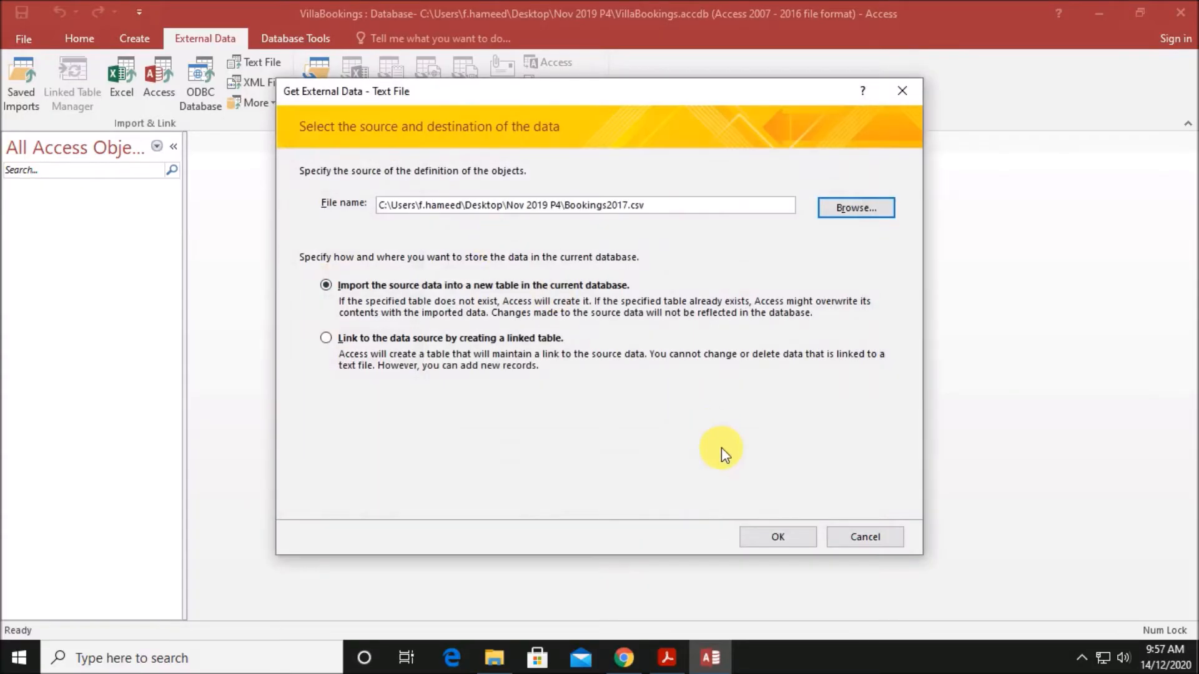
click(777, 539)
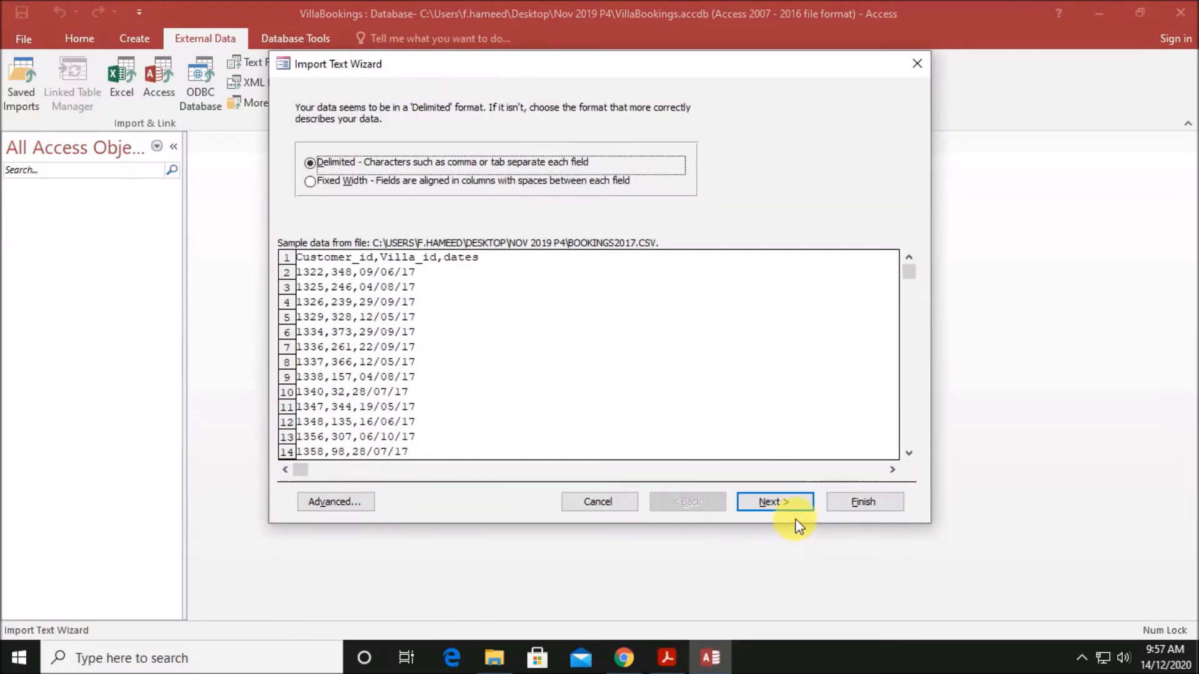
Configure the Bookings2017 import as comma-delimited with field names in the first row and Customer_id as primary key
click(792, 501)
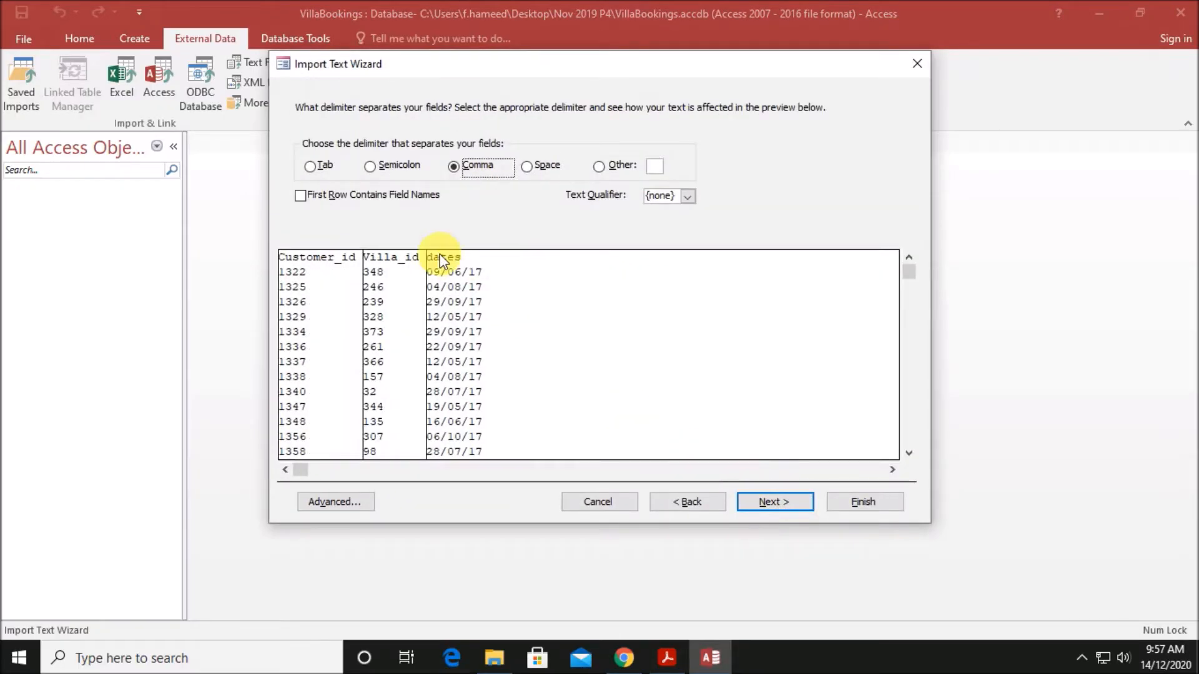
click(350, 196)
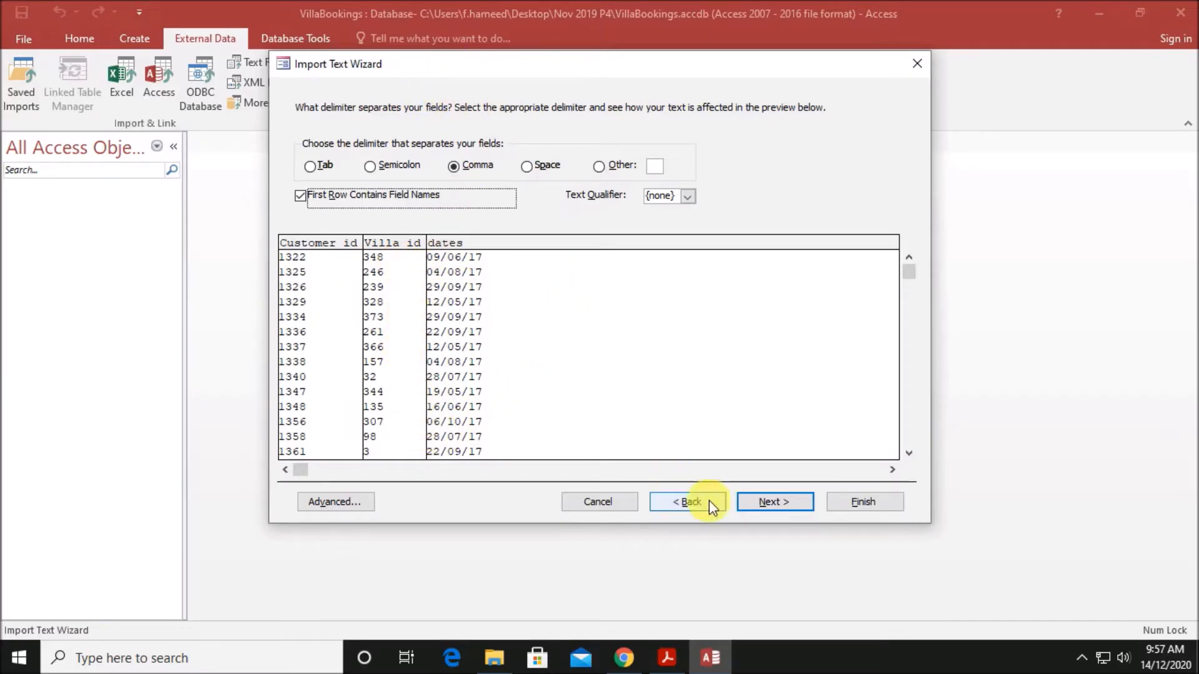
click(775, 503)
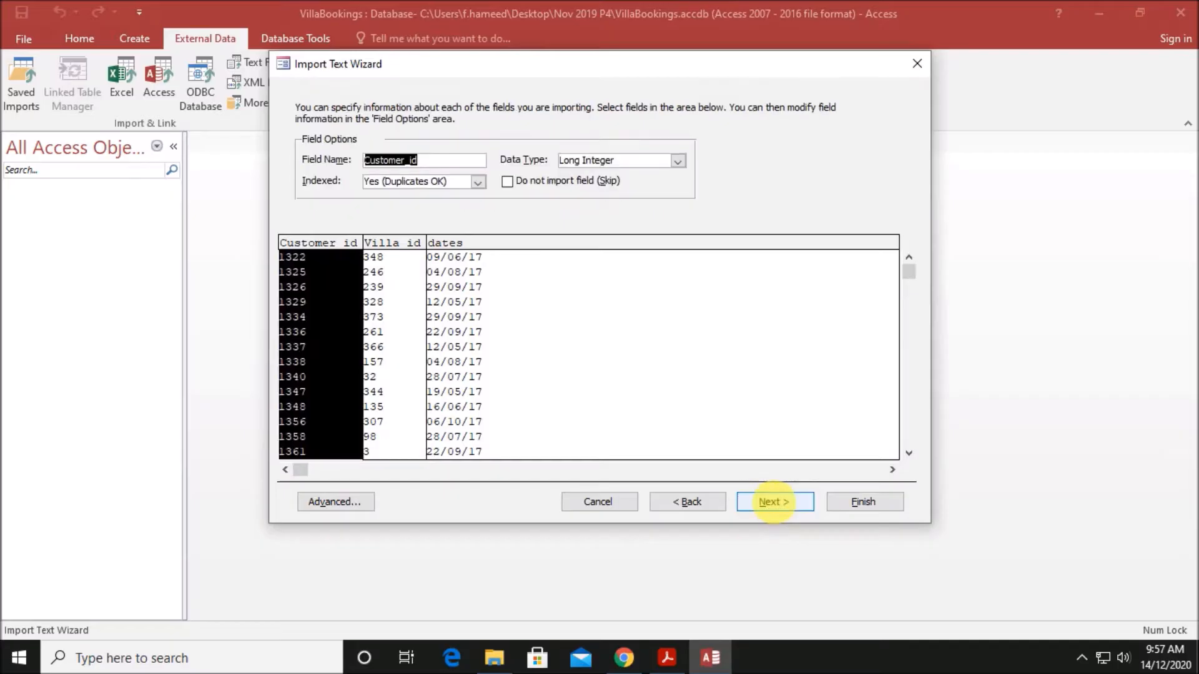
click(774, 504)
click(451, 172)
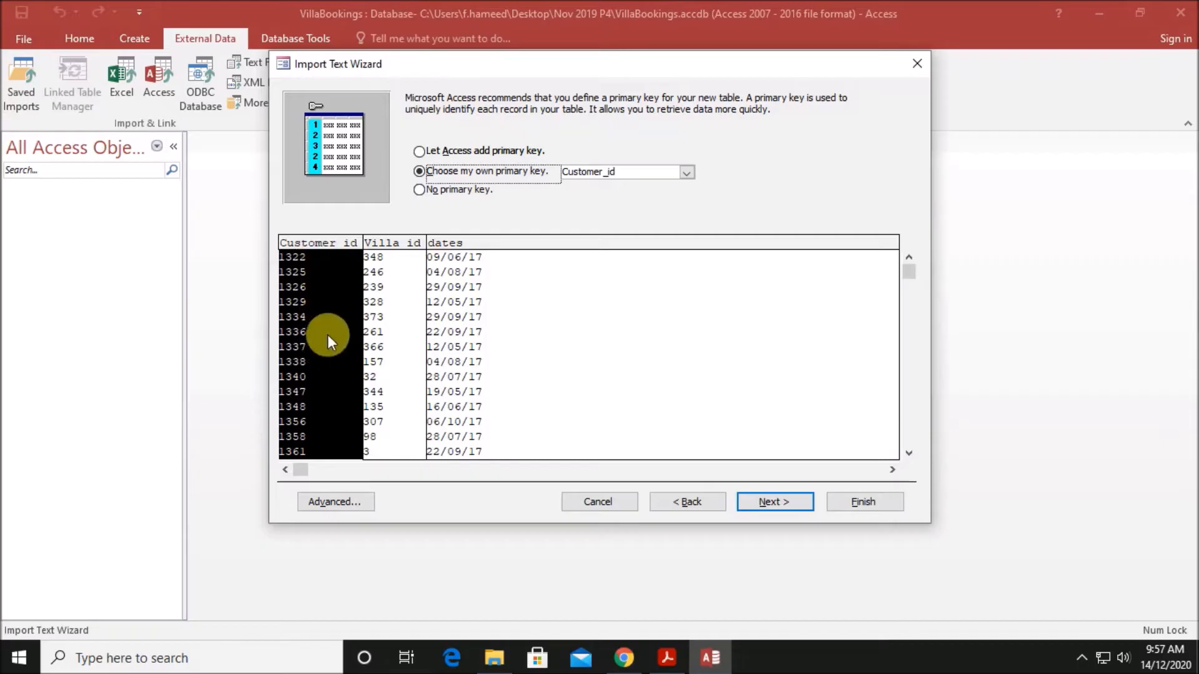
Check the Bookings2017 import specification for DMY dates and field types, and finish the import into table Bookings2017 without saving the steps
click(340, 503)
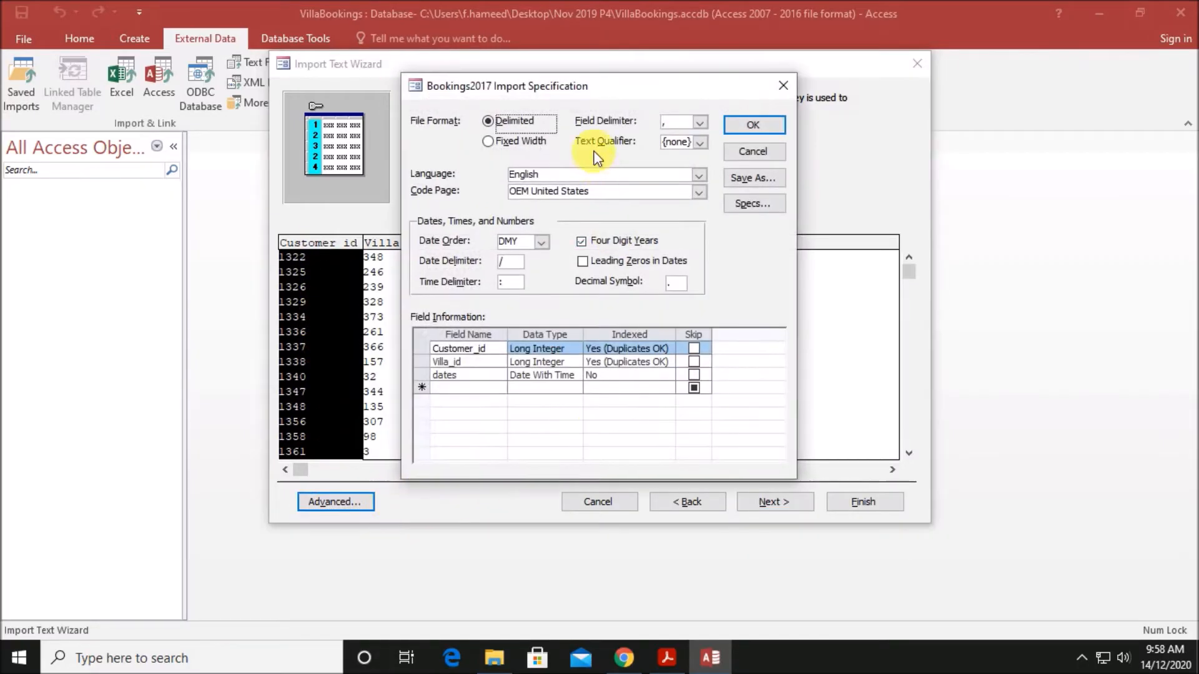
drag(580, 90, 761, 103)
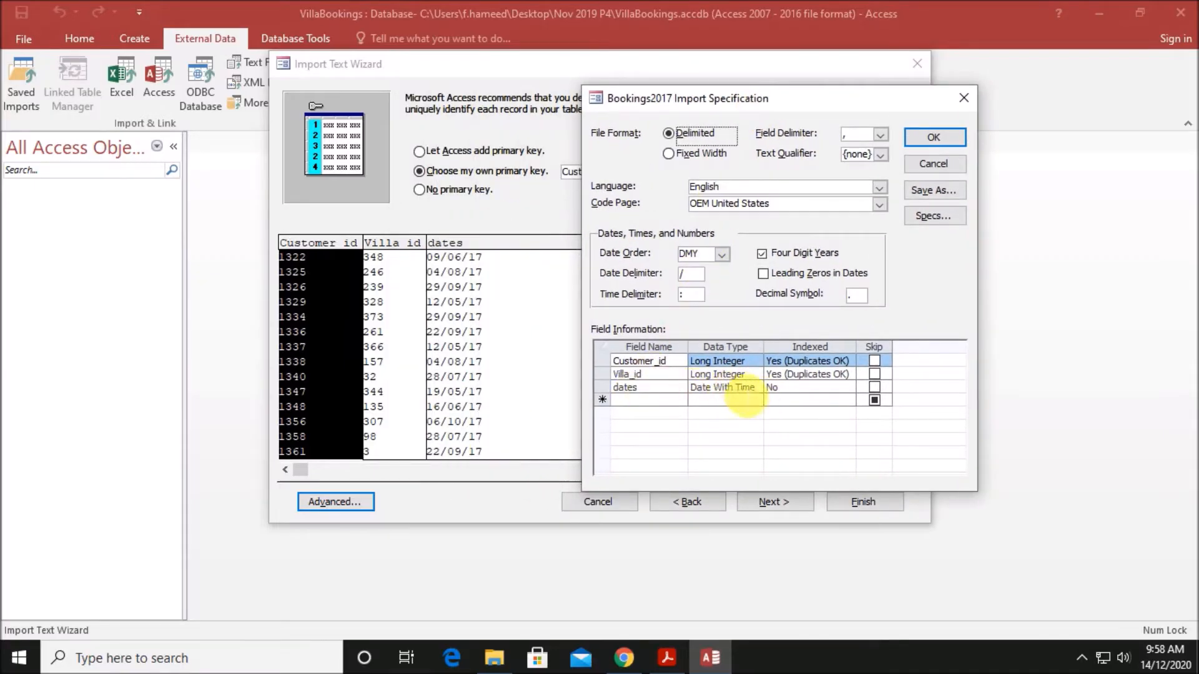
click(919, 137)
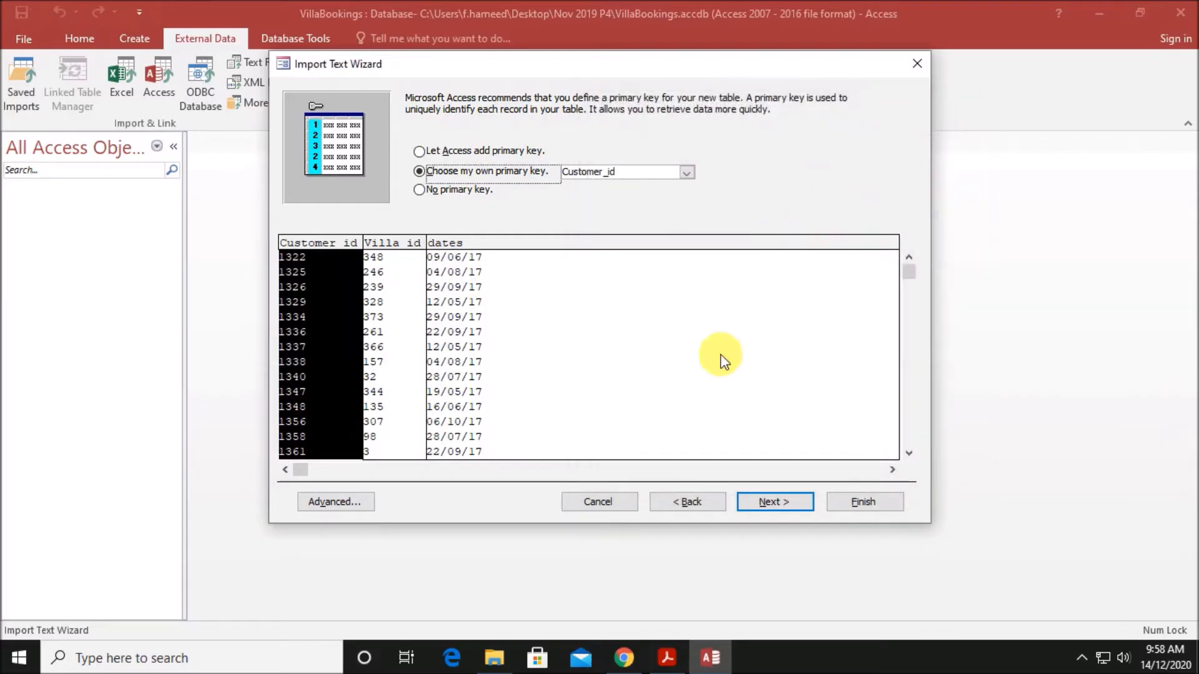
click(773, 502)
click(863, 508)
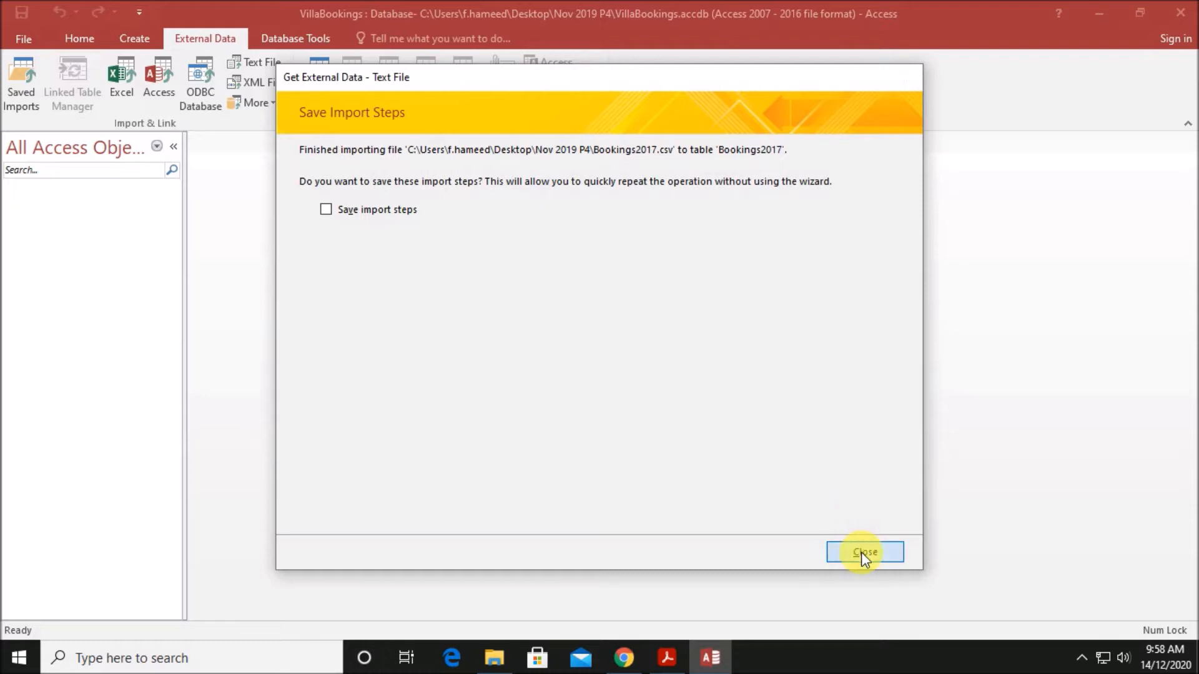
click(864, 552)
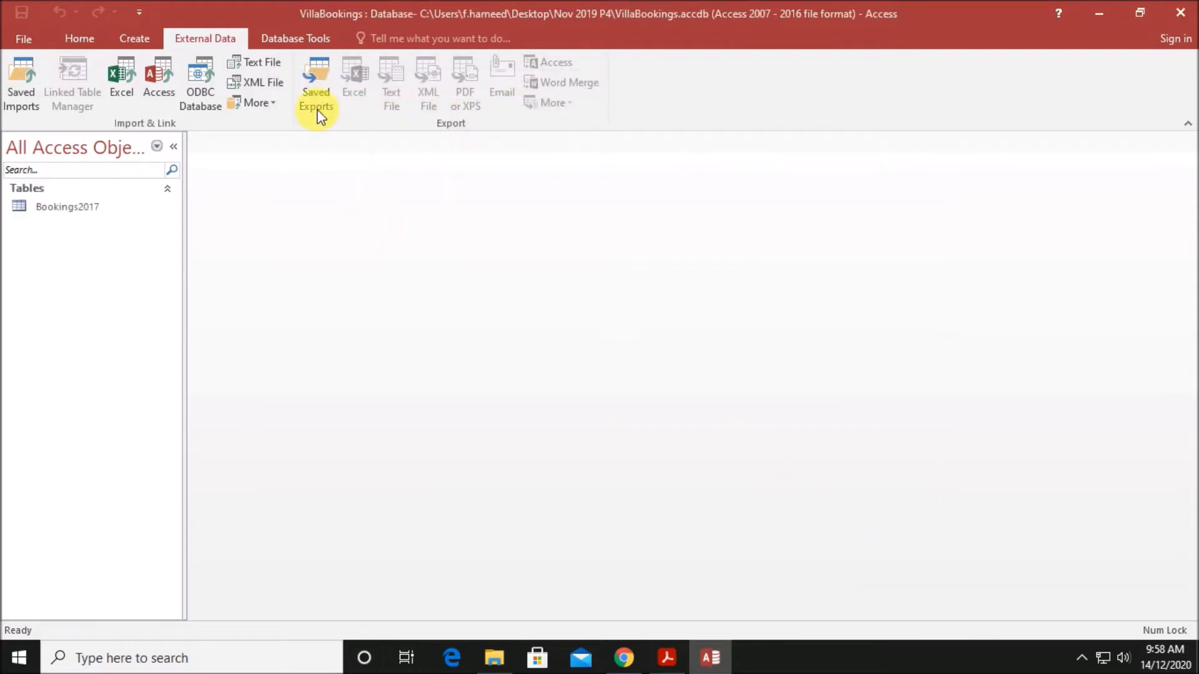
Start a text file import of Bookings2018.csv from the Nov 2019 P4 folder into a new table
click(256, 69)
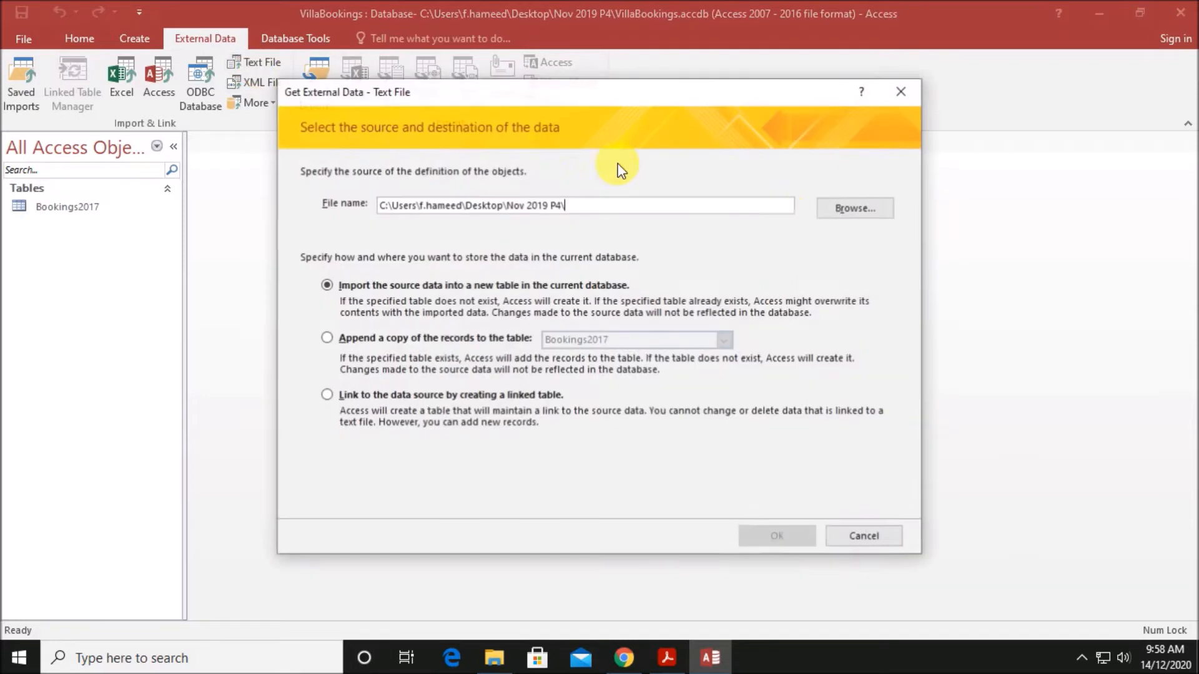
click(828, 210)
double_click(499, 251)
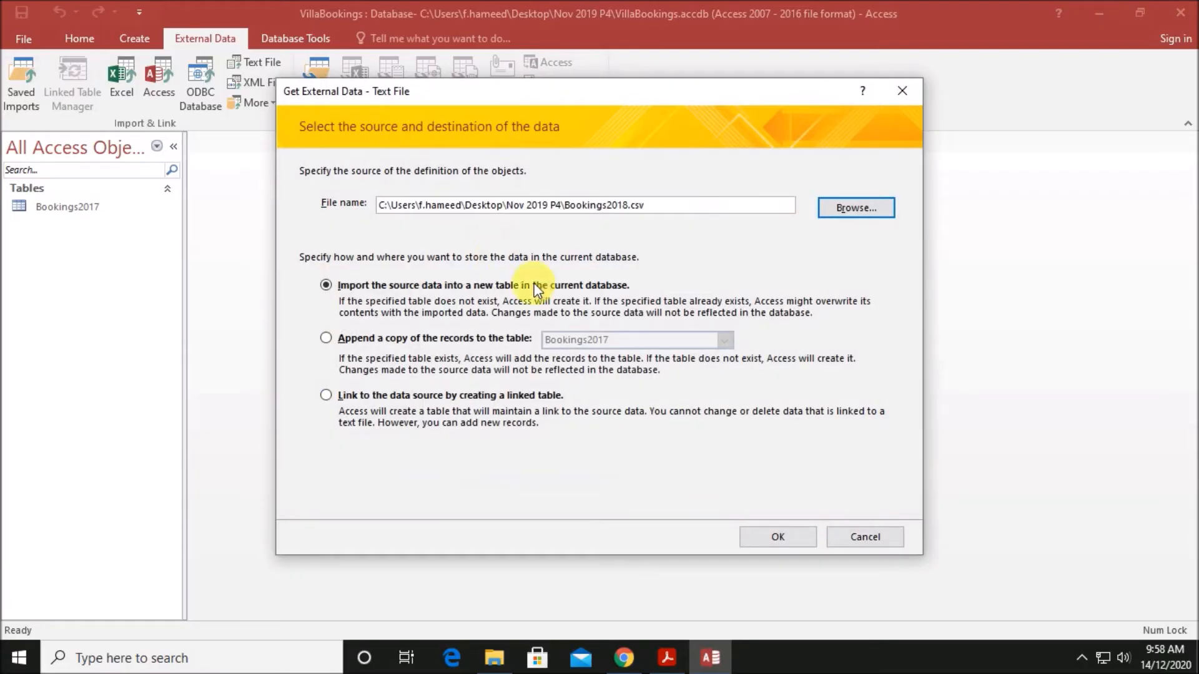
click(776, 540)
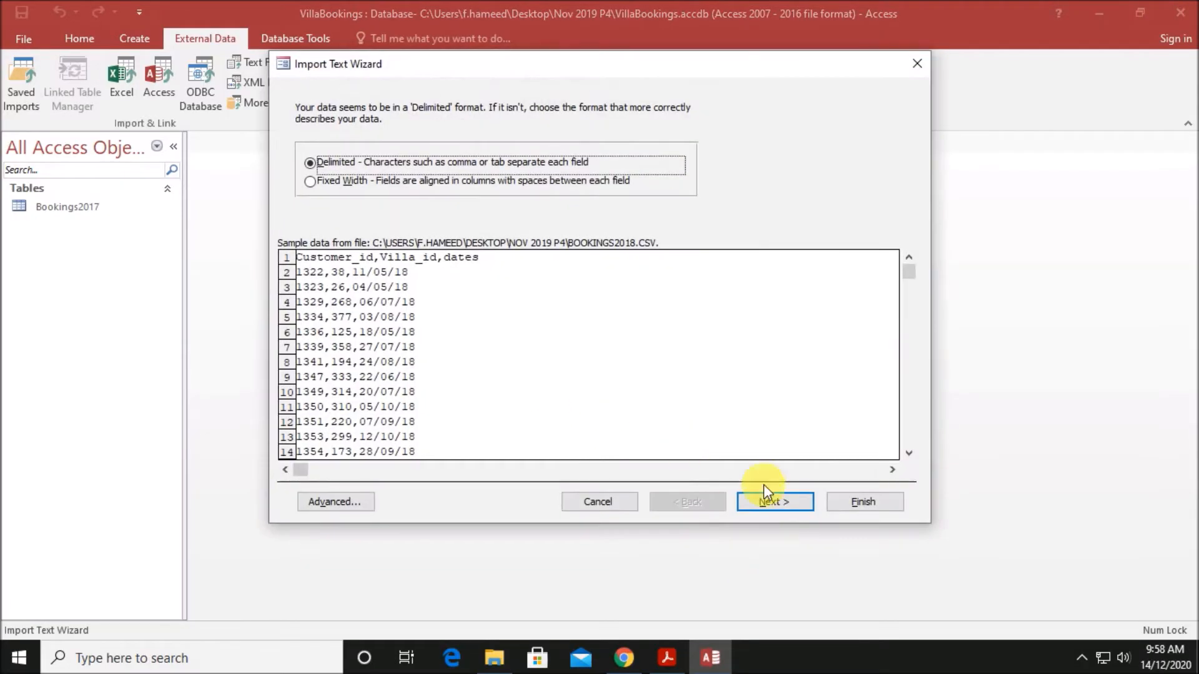
Configure the Bookings2018 import as comma-delimited with first-row field names and Customer_id as primary key
click(775, 501)
click(301, 197)
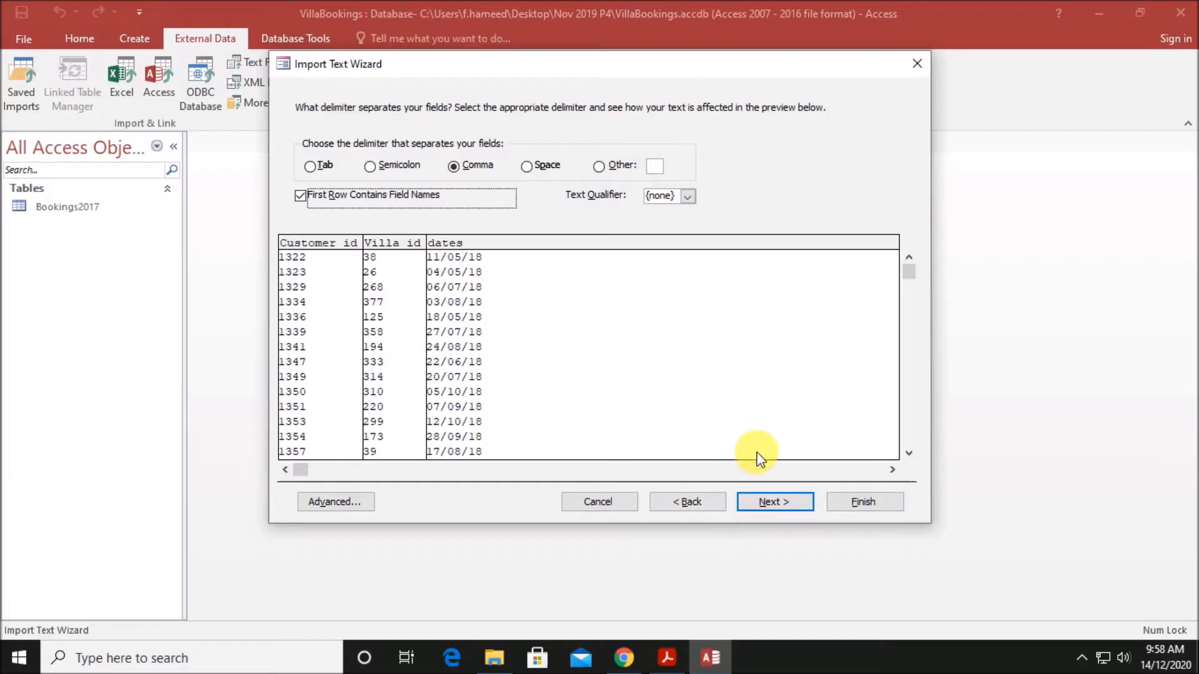
click(774, 500)
click(773, 498)
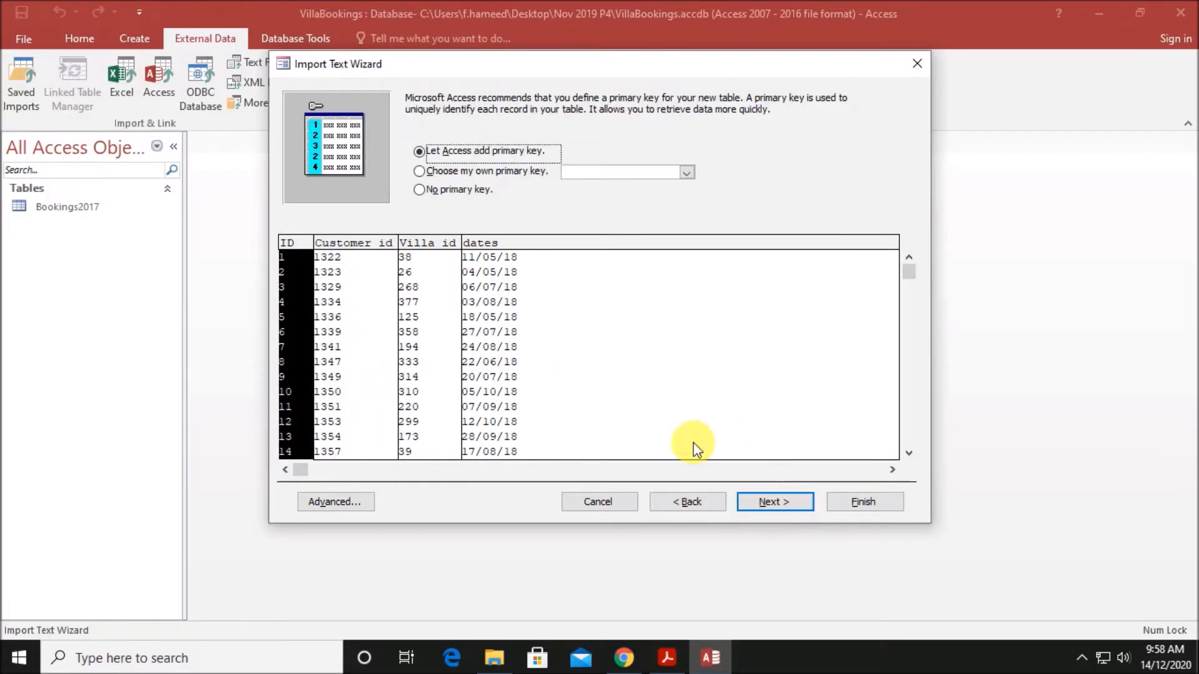
click(474, 172)
Check the Bookings2018 import specification and finish the import into table Bookings2018 without saving the import steps
click(348, 504)
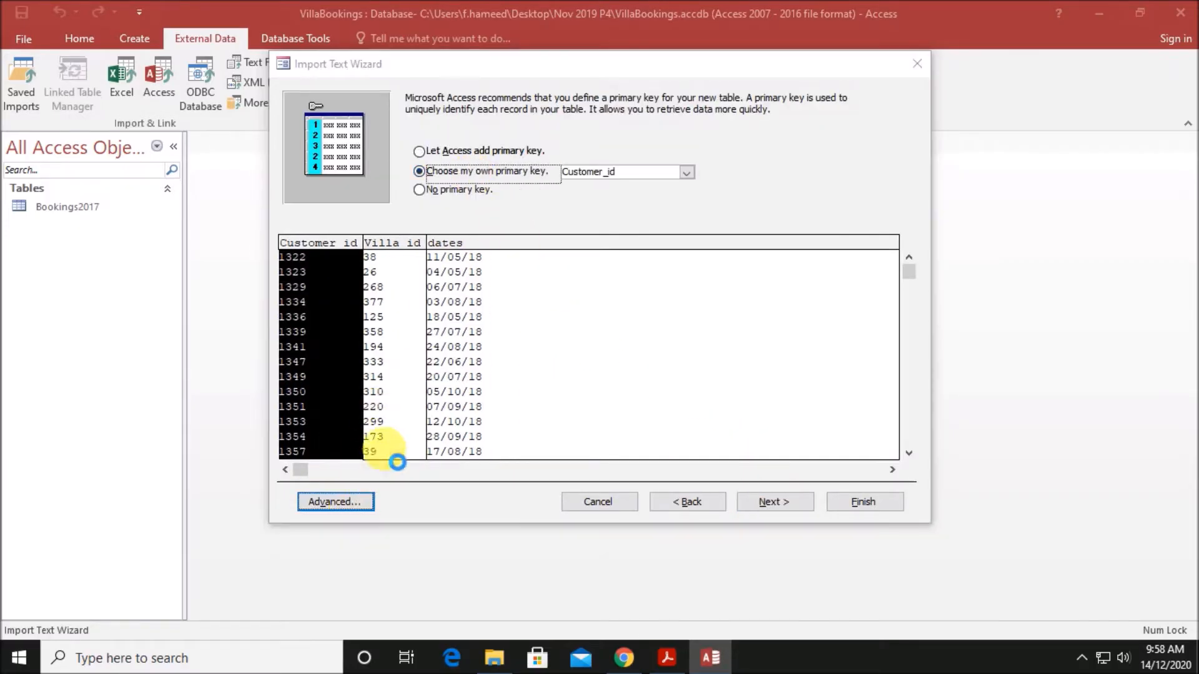
click(752, 125)
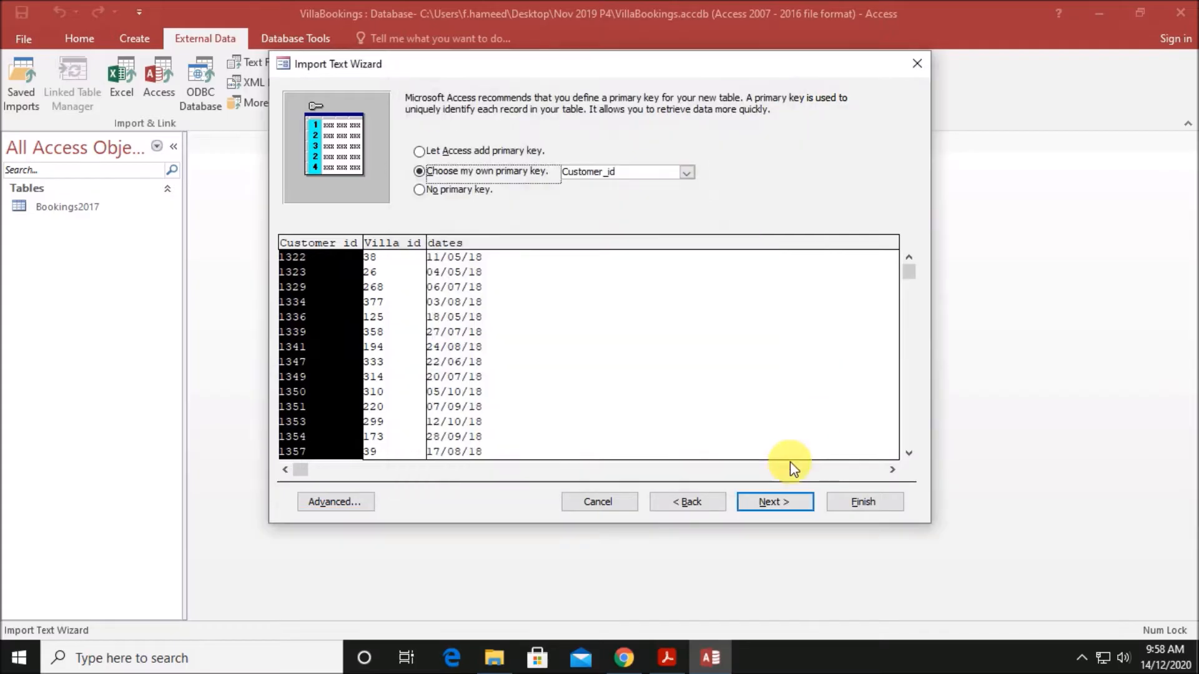
click(773, 505)
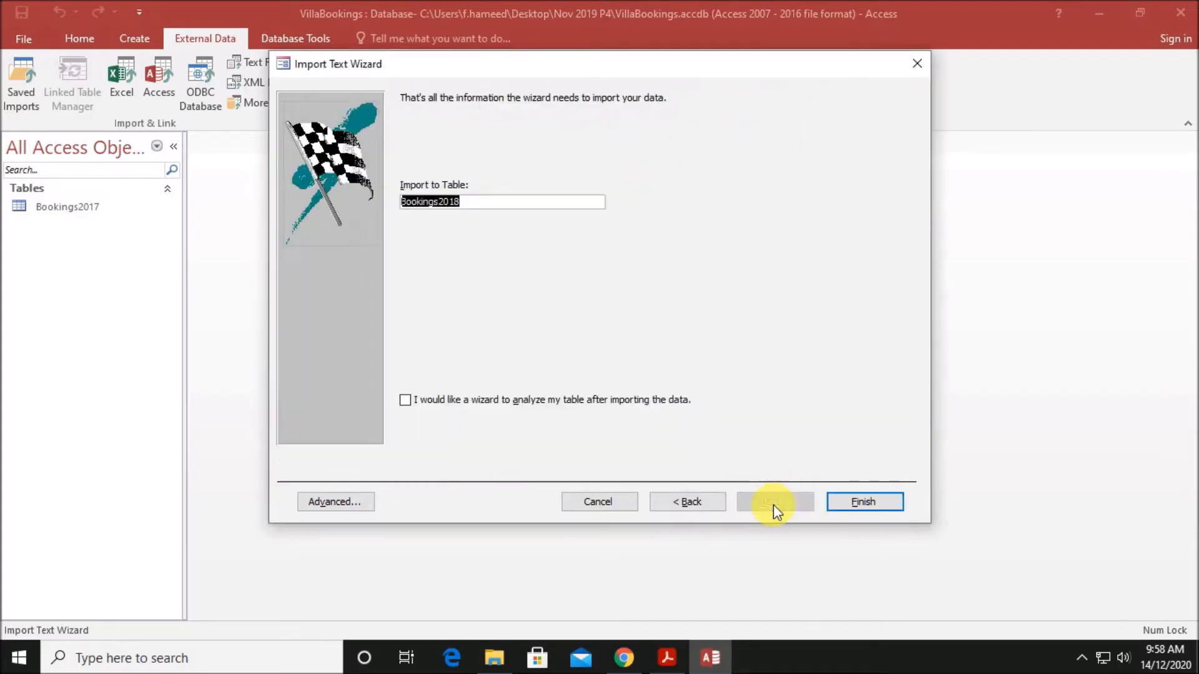
click(863, 507)
click(840, 547)
Start a text file import of Bookings2019.csv from the Nov 2019 P4 folder into a new table
click(256, 65)
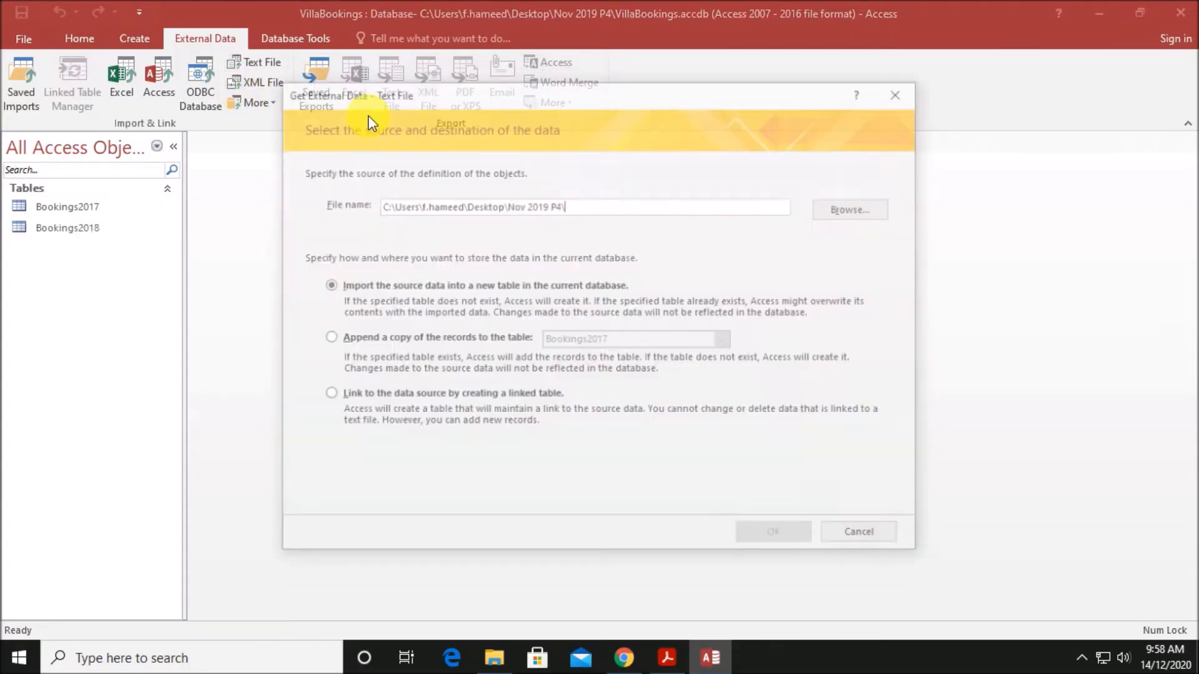
click(854, 209)
double_click(518, 269)
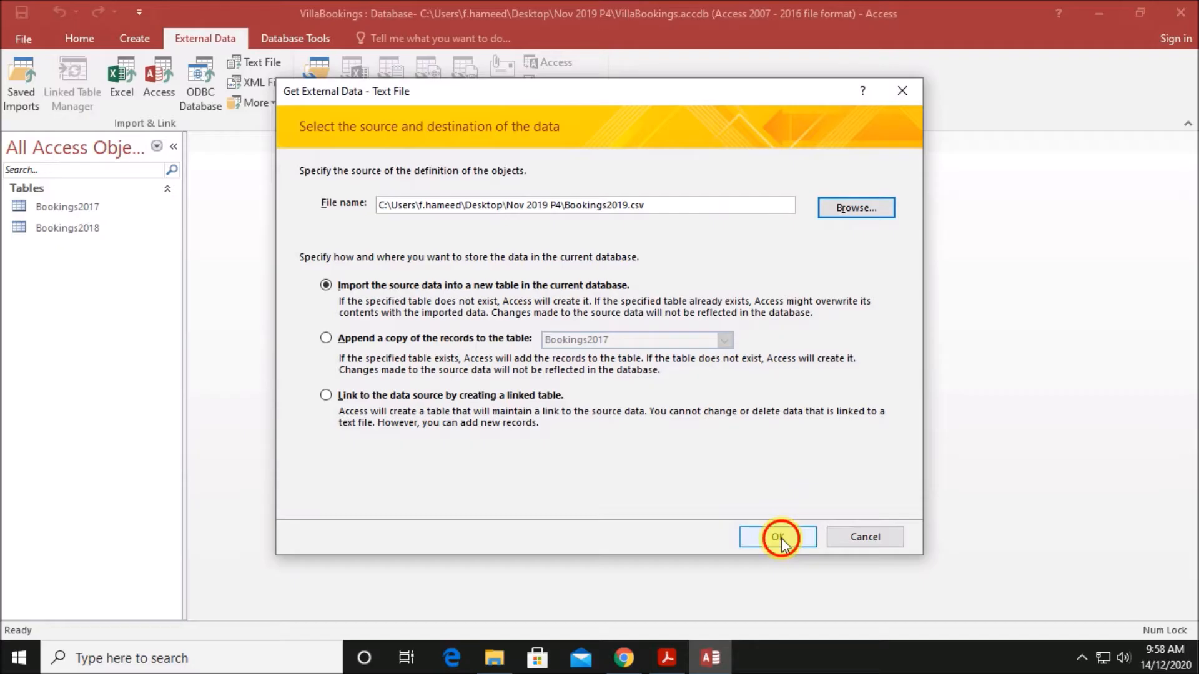
click(781, 537)
Configure the Bookings2019 import as comma-delimited with first-row field names and Customer_id as primary key
click(782, 506)
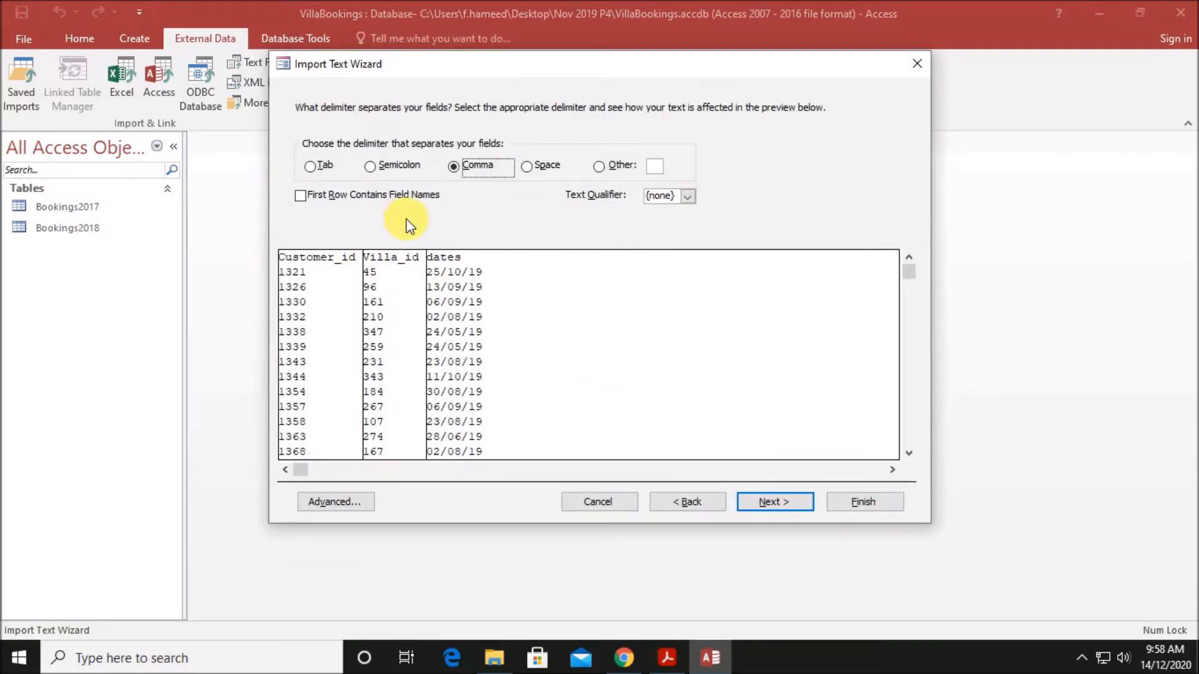
click(391, 200)
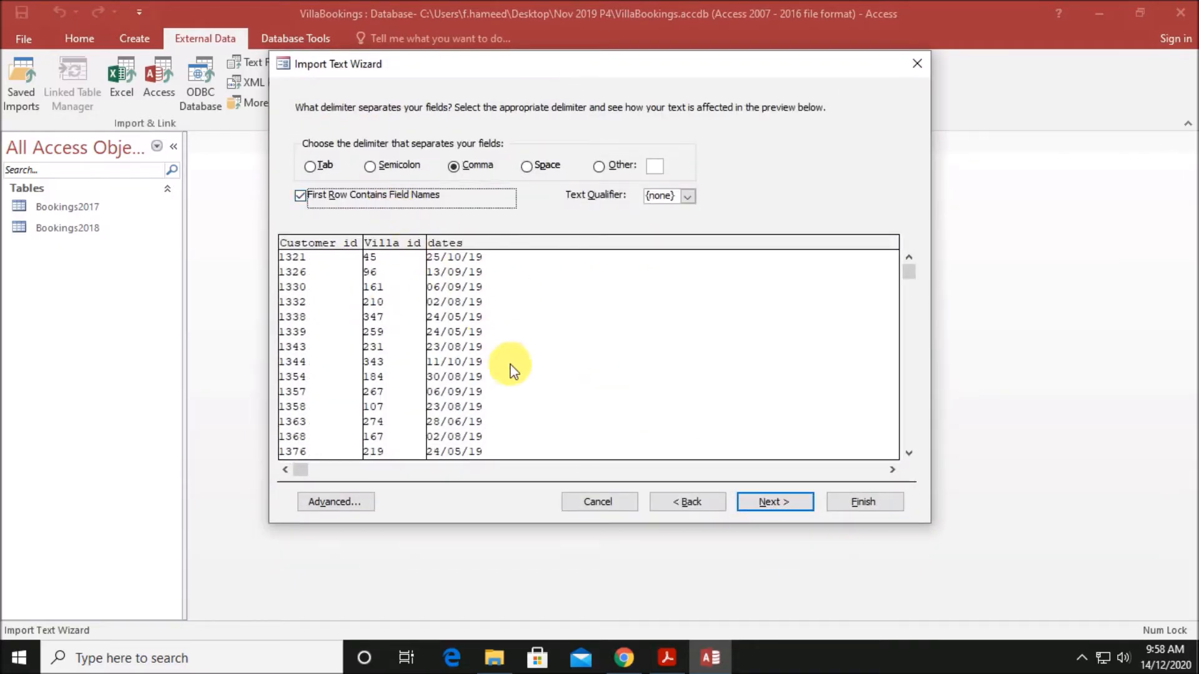
click(772, 506)
click(758, 499)
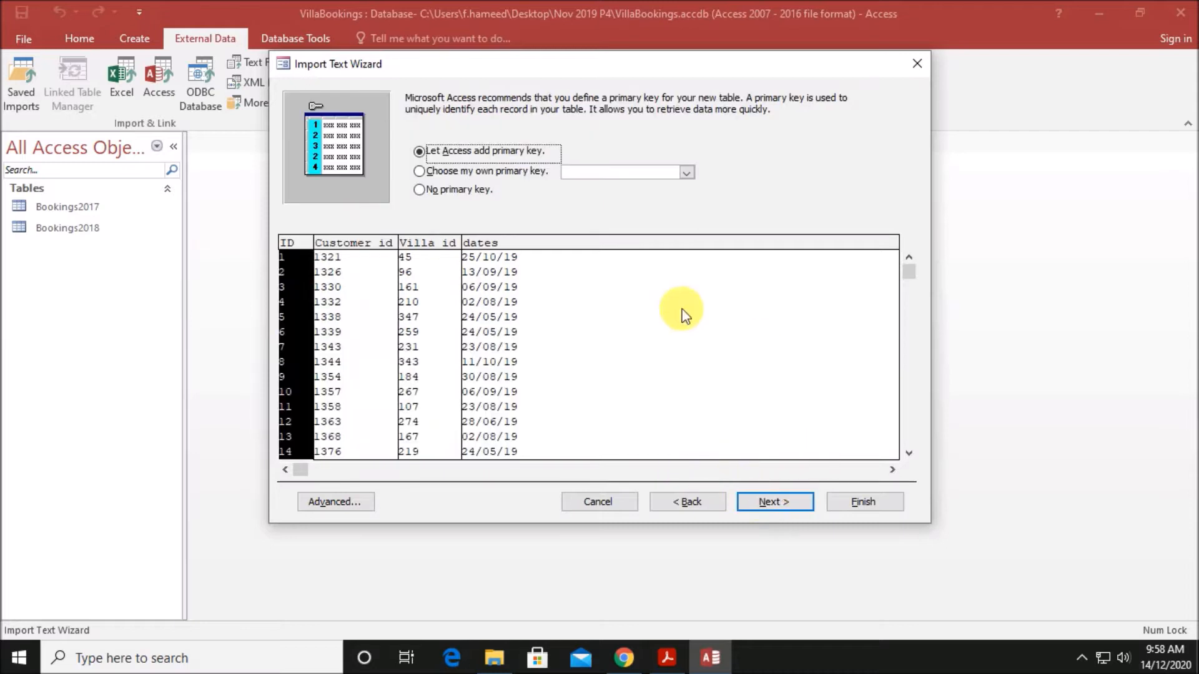
click(497, 175)
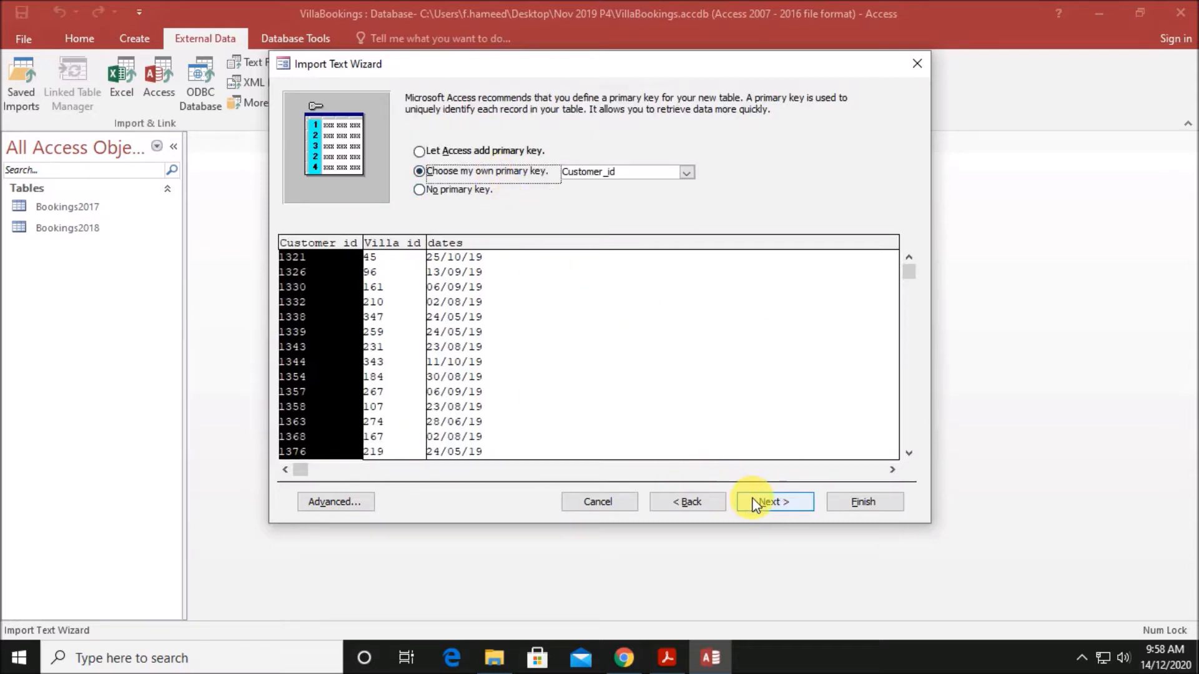
Check the Bookings2019 import specification and finish the import into table Bookings2019 without saving the import steps
click(328, 500)
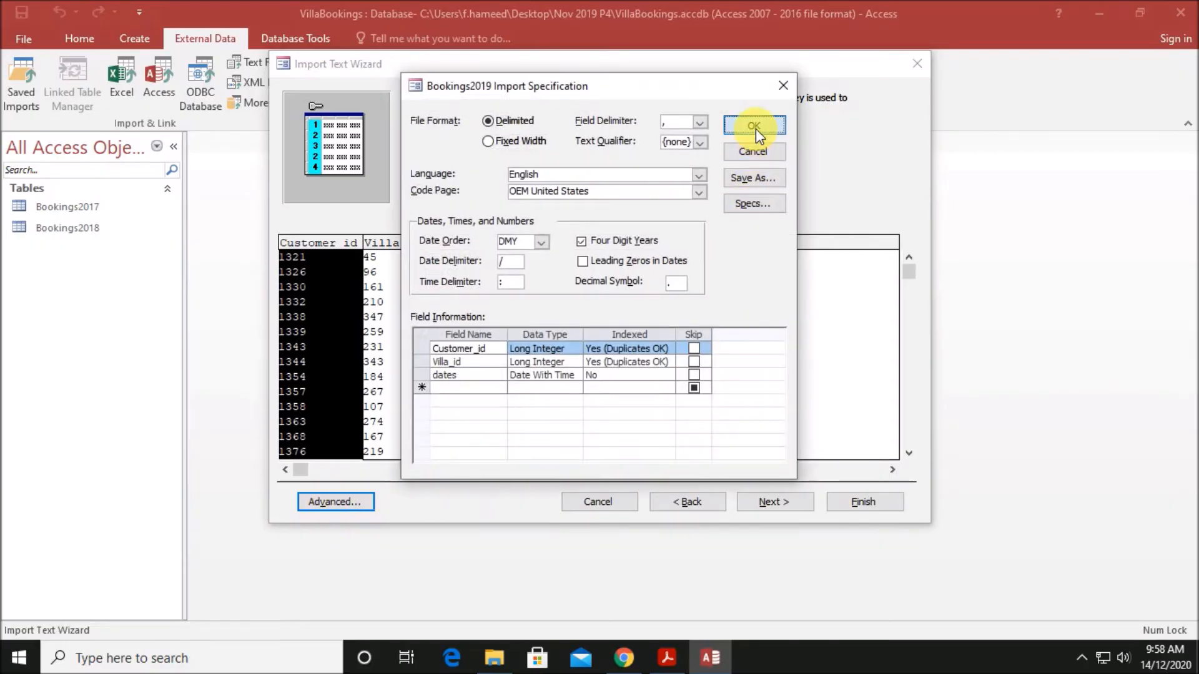
click(753, 127)
click(792, 499)
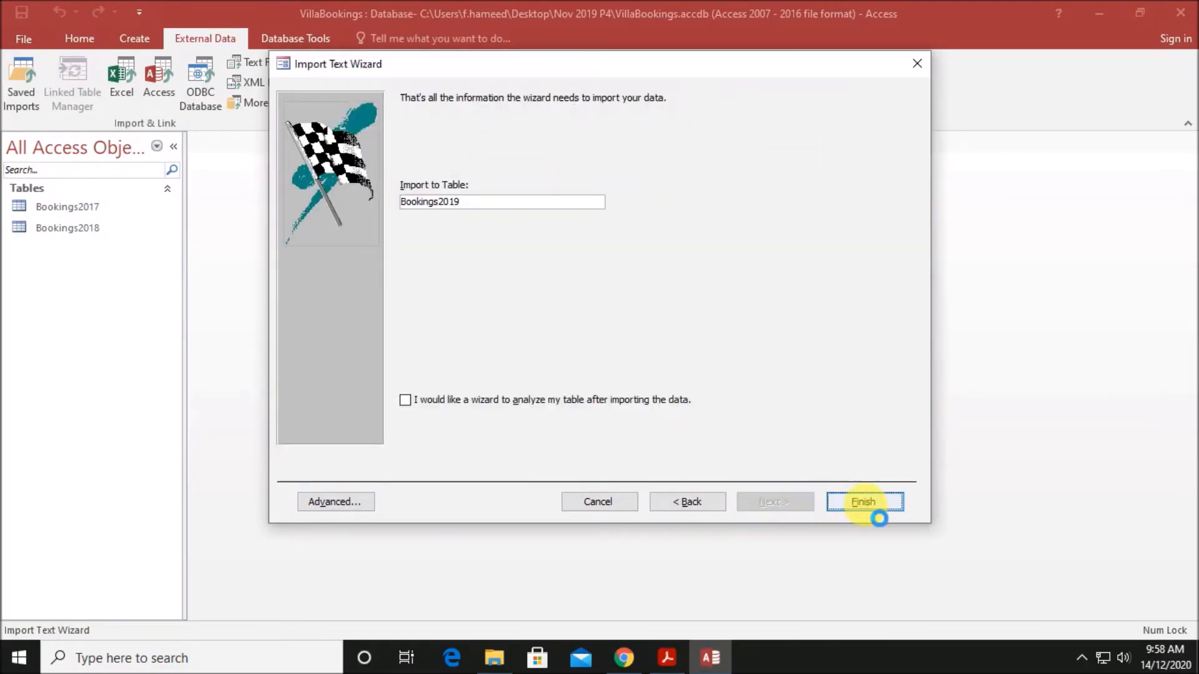
click(865, 502)
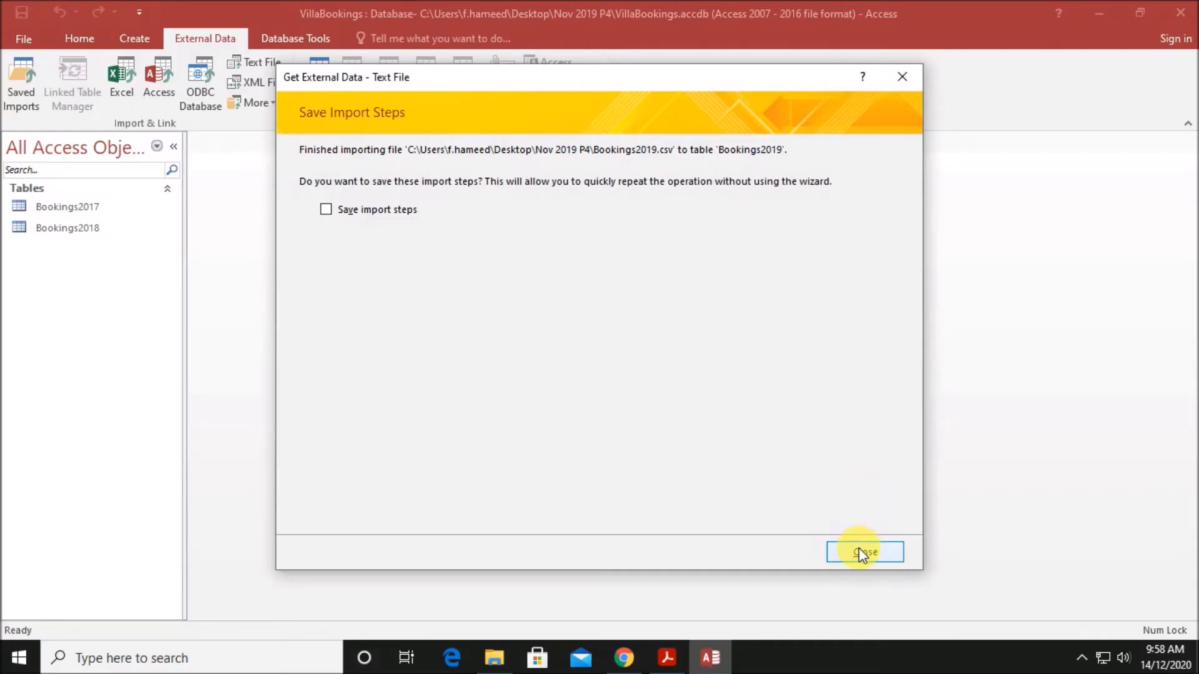
click(861, 549)
Start a text file import of Customers.txt from the Nov 2019 P4 folder into a new table
click(268, 65)
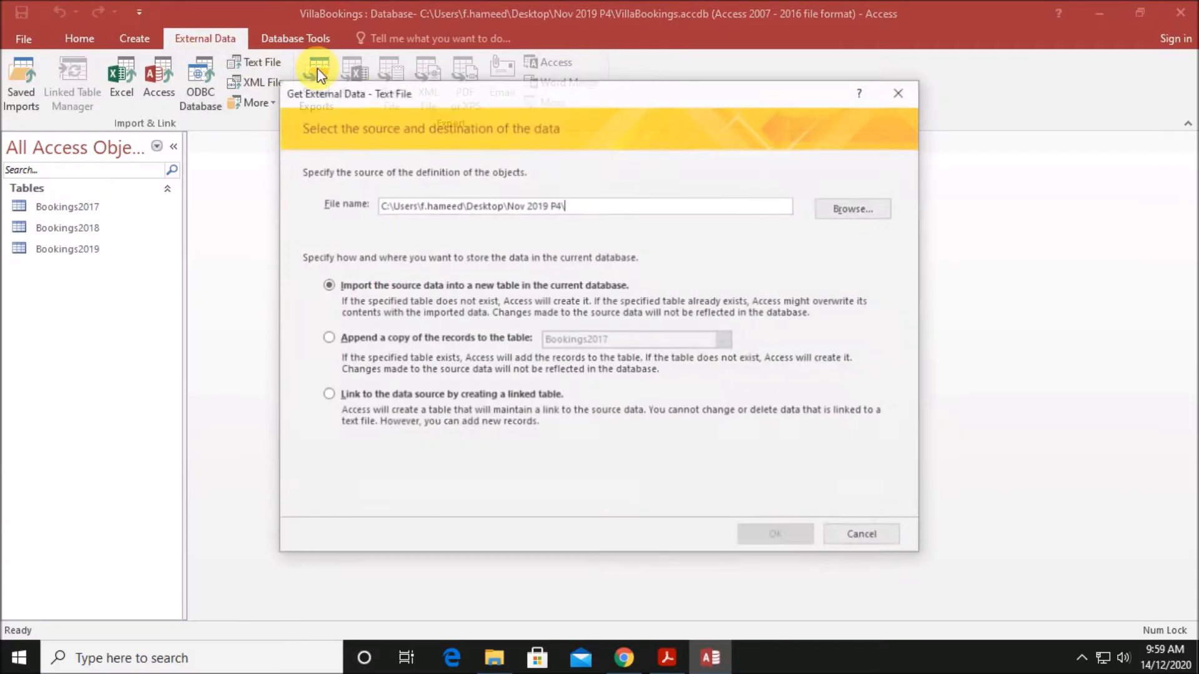
click(845, 205)
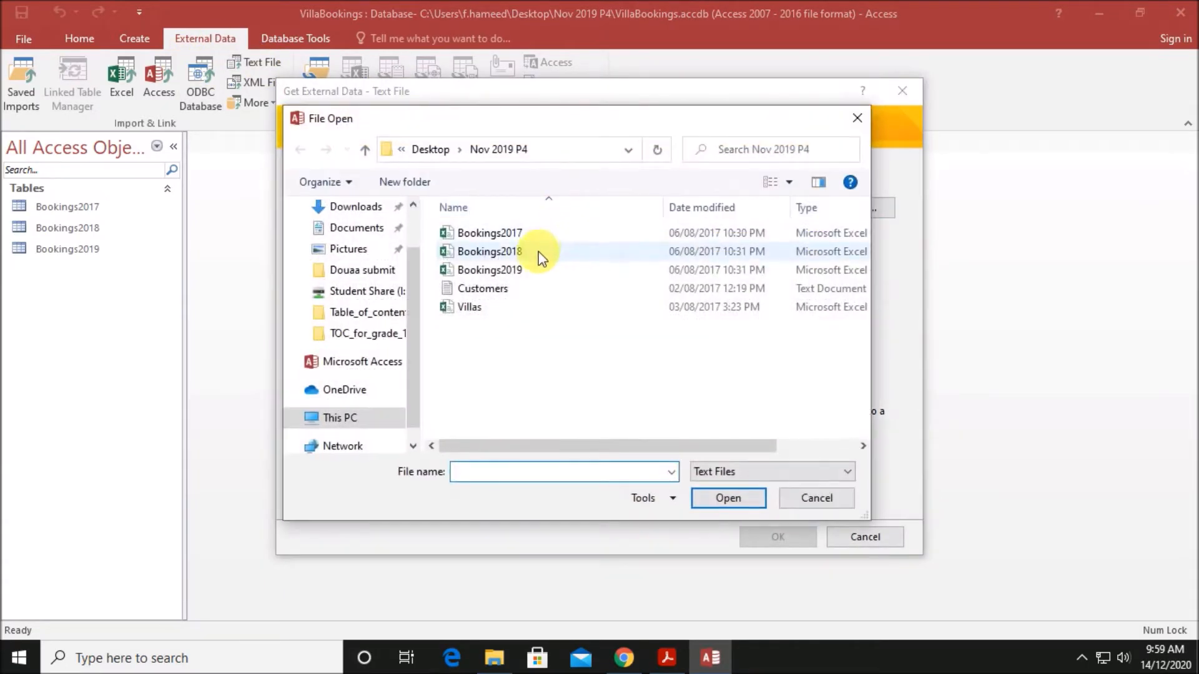
double_click(492, 291)
click(776, 534)
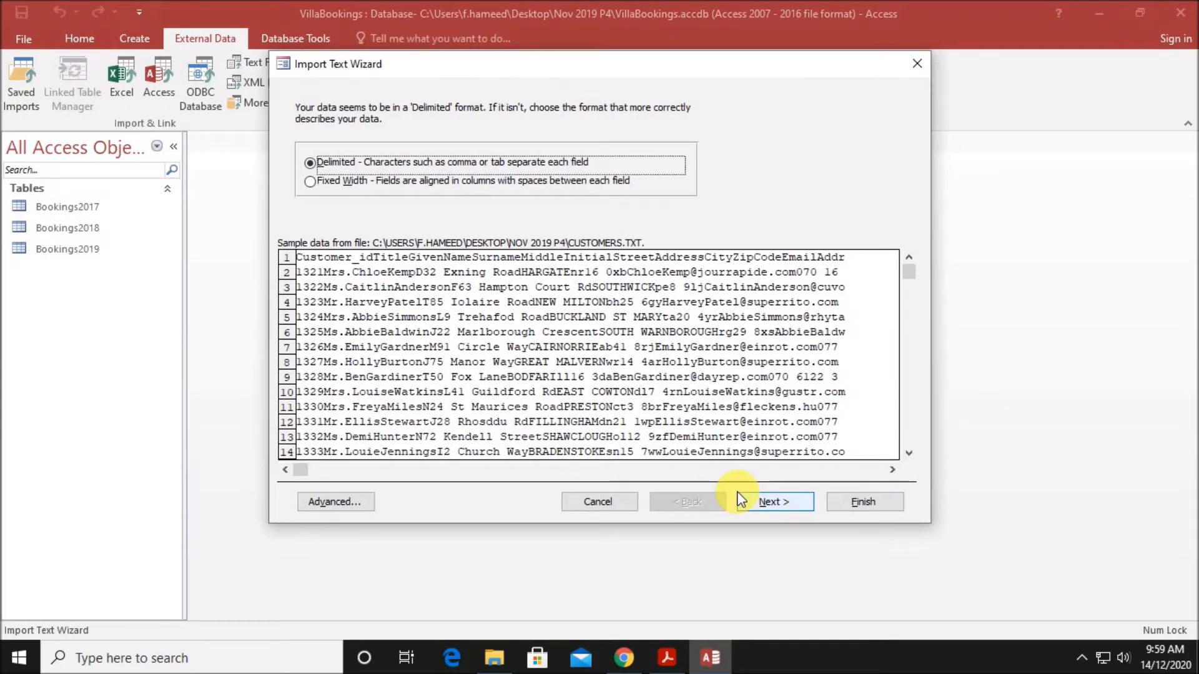
Configure the Customers import as tab-delimited with first-row field names, check the previewed columns, and choose Customer_id as primary key
click(773, 507)
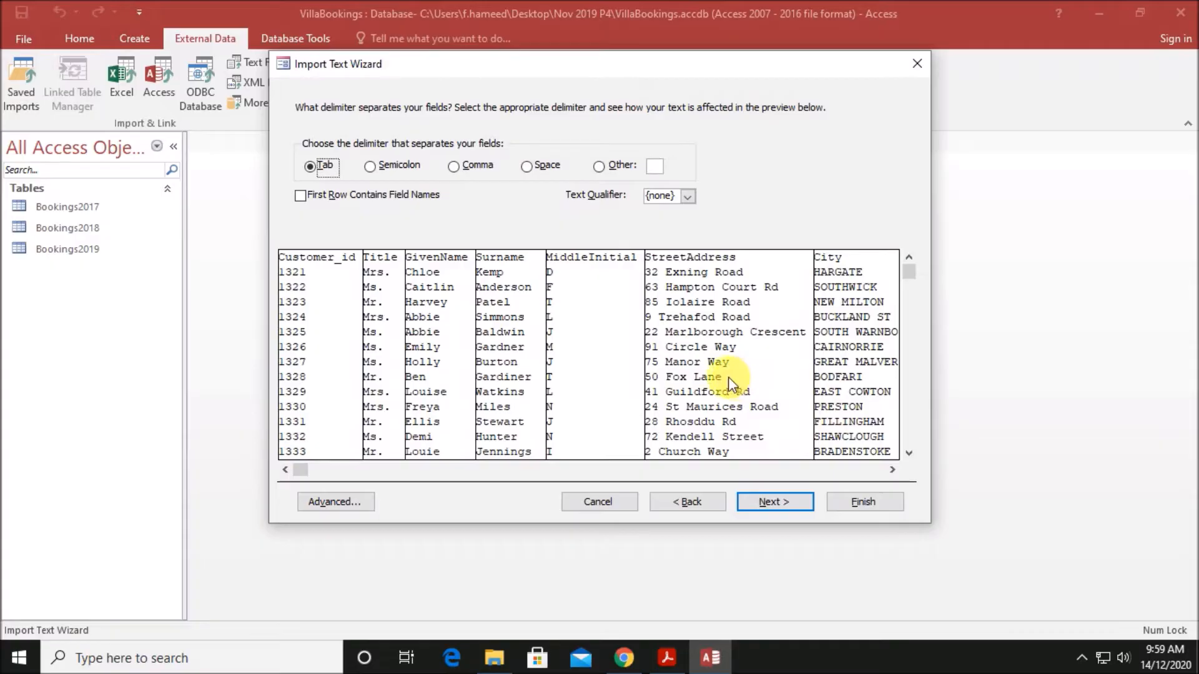
click(323, 201)
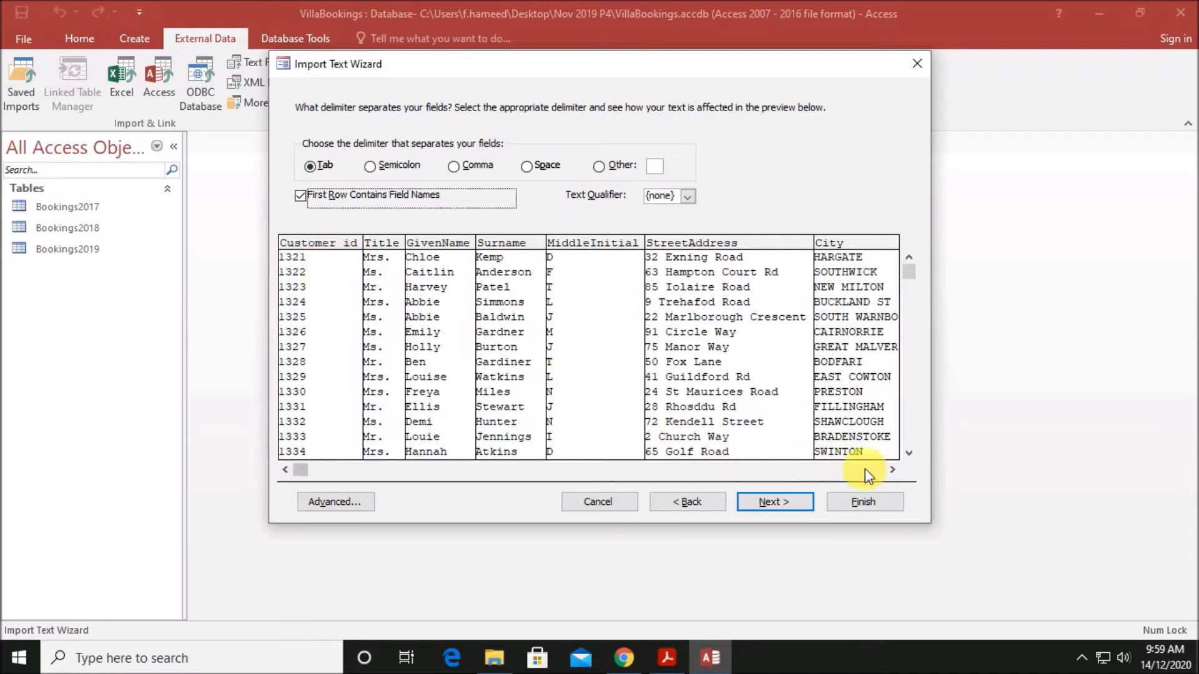
click(889, 469)
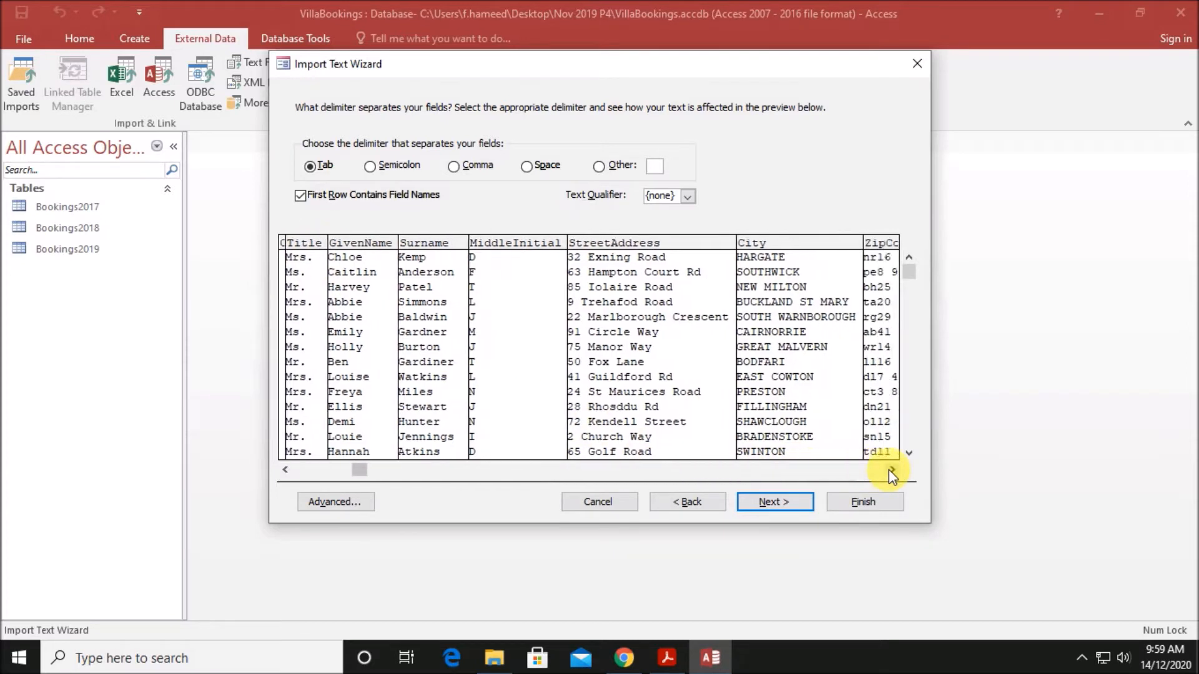
drag(889, 469, 894, 477)
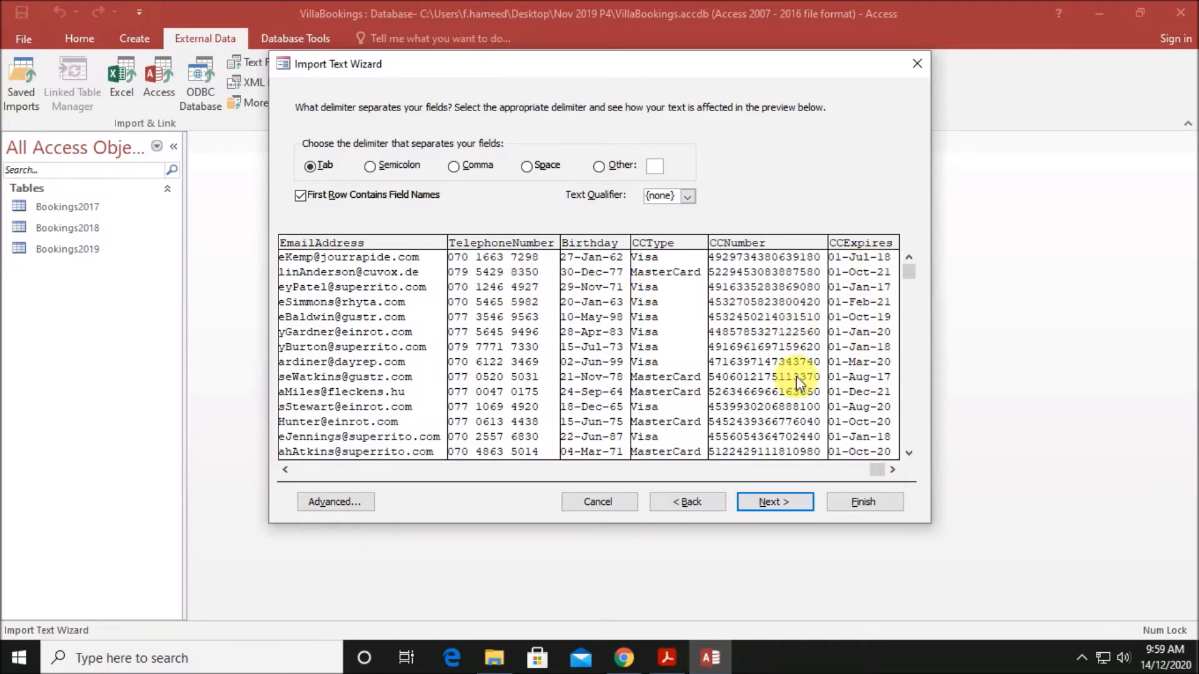
click(797, 505)
click(797, 504)
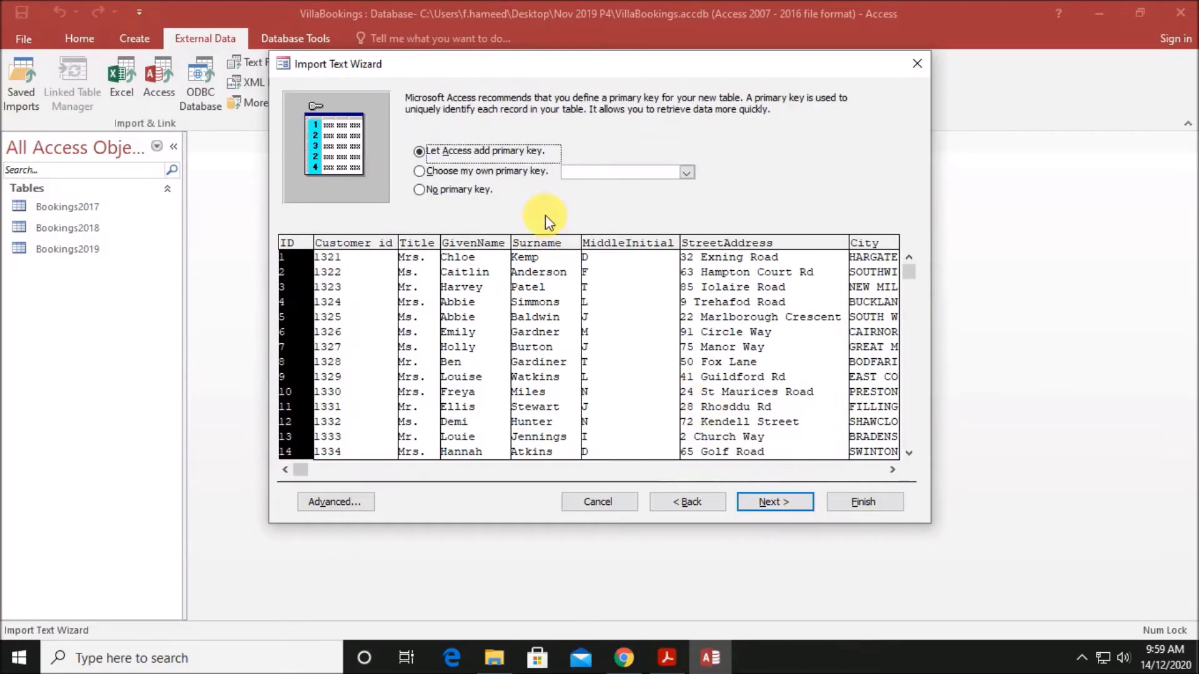
click(467, 174)
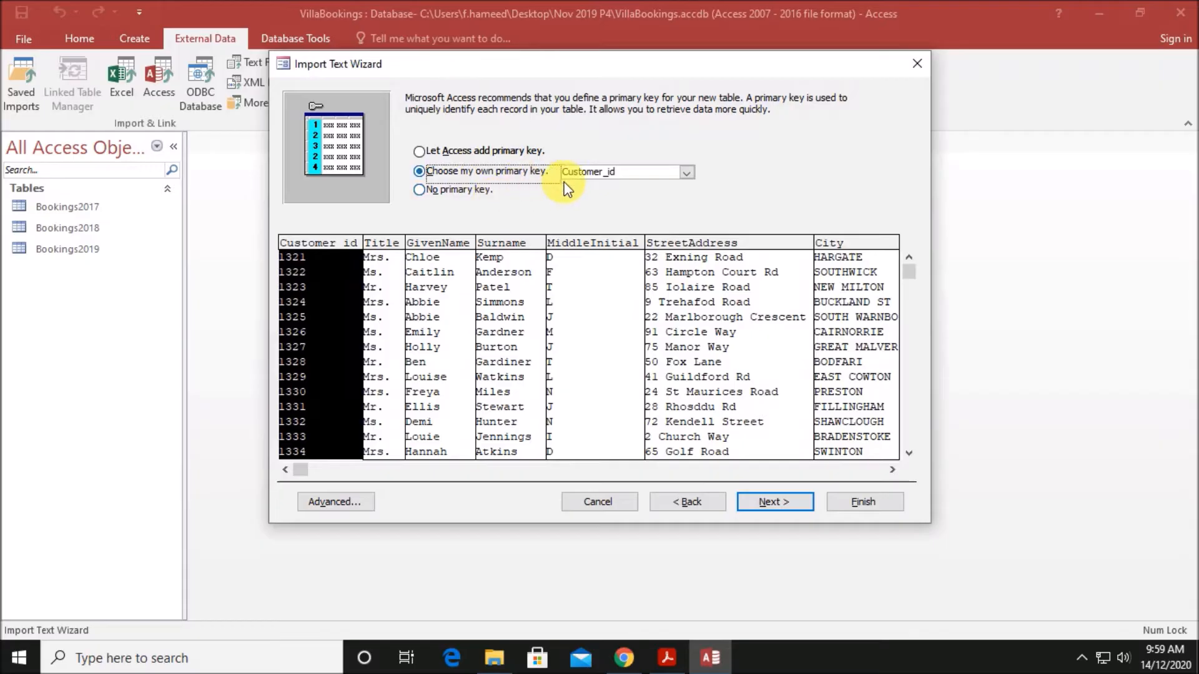
Review the Customers field data types in the import specification and set CCNumber's data type to Short Text
click(343, 503)
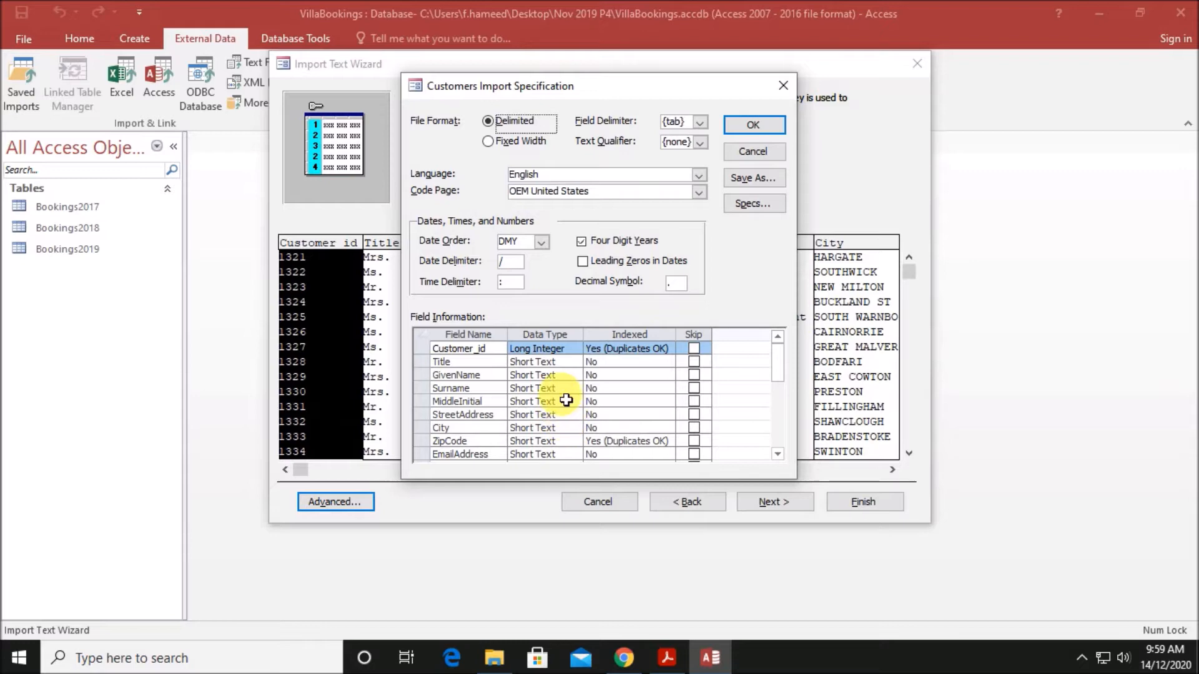
scroll(568, 397, down, 2)
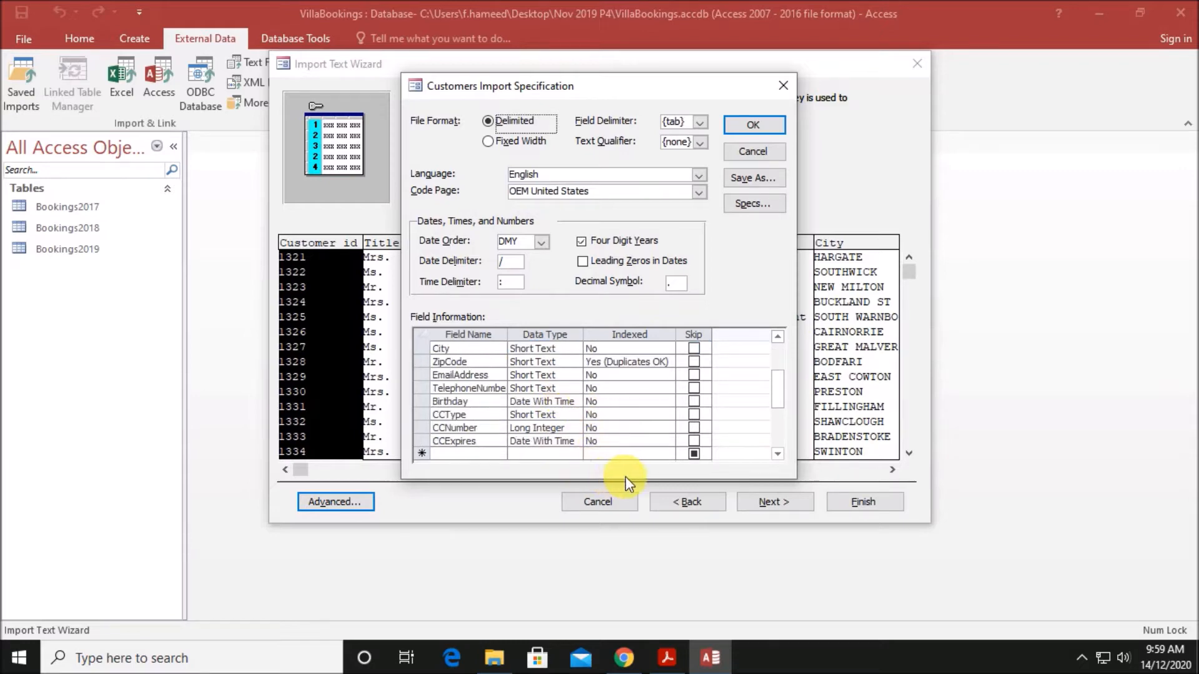
click(565, 403)
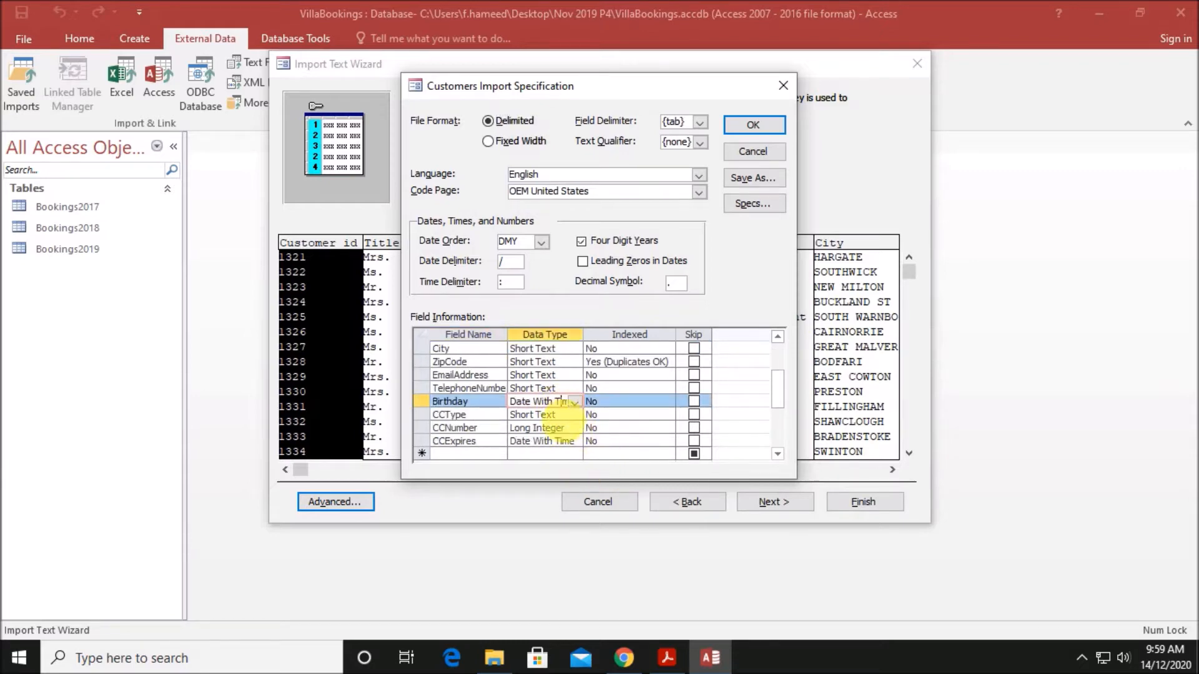
click(567, 443)
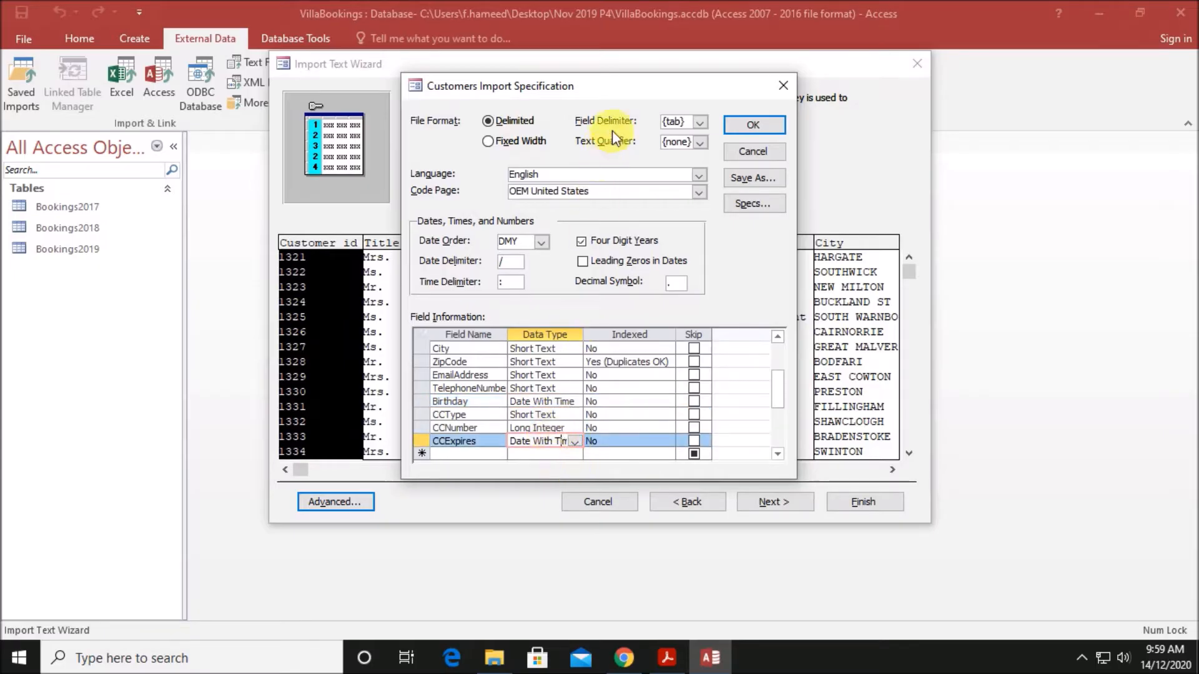
drag(619, 94, 421, 84)
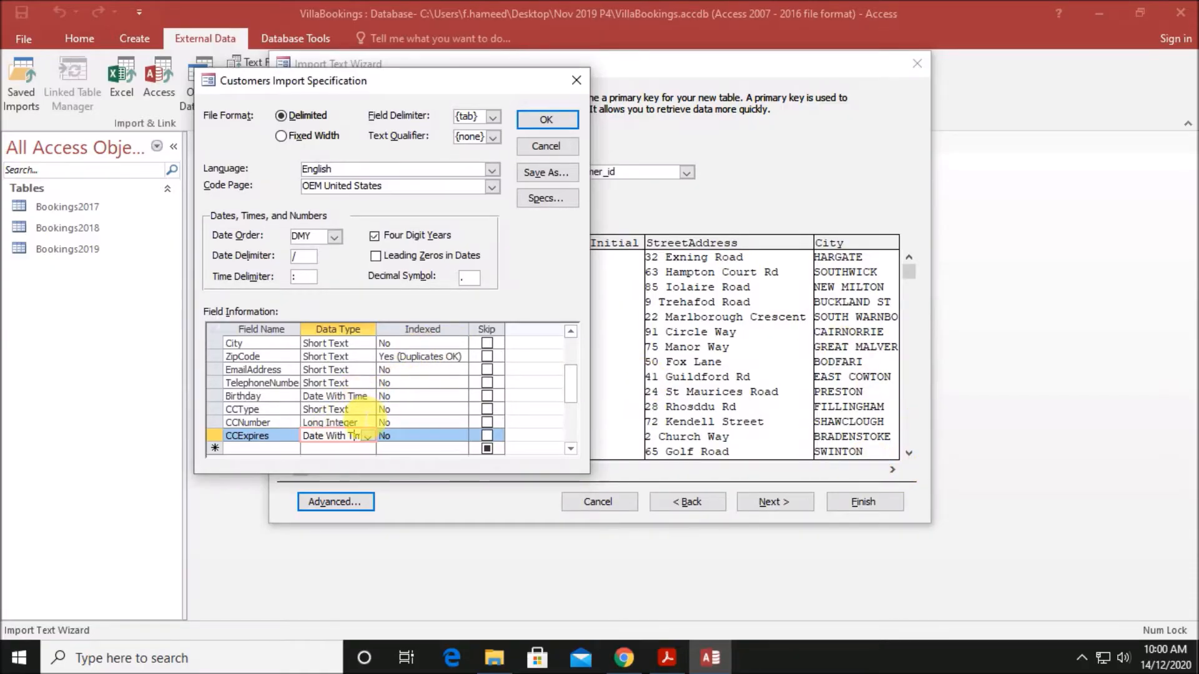
click(359, 423)
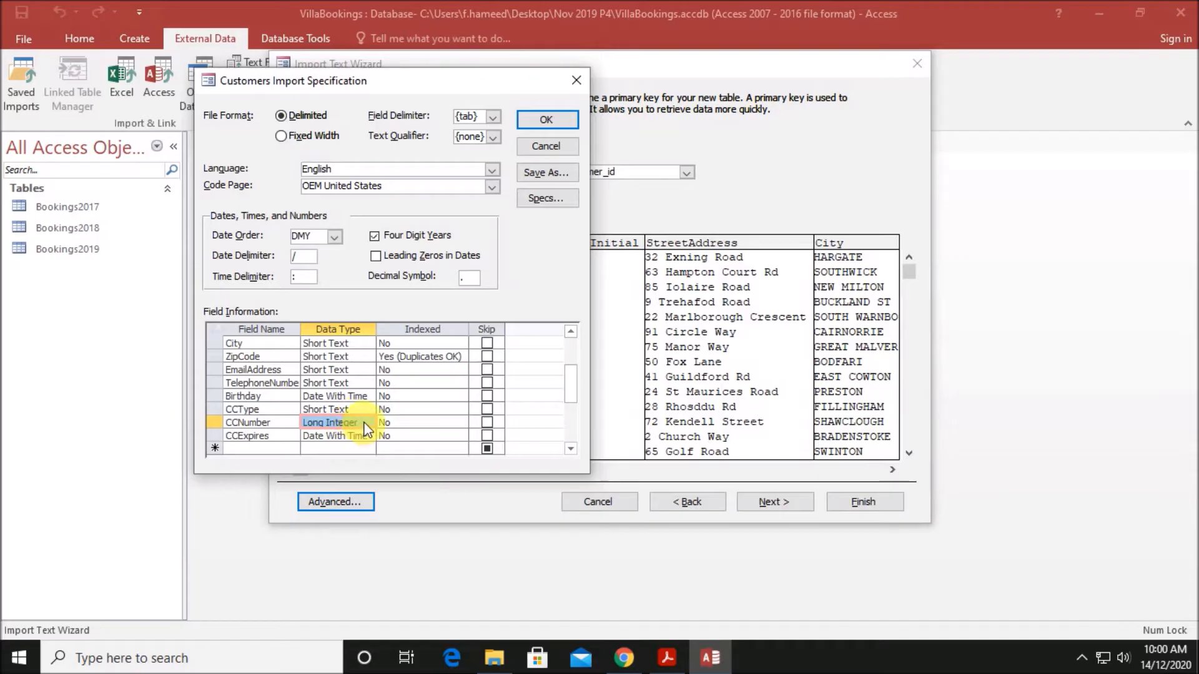
click(361, 425)
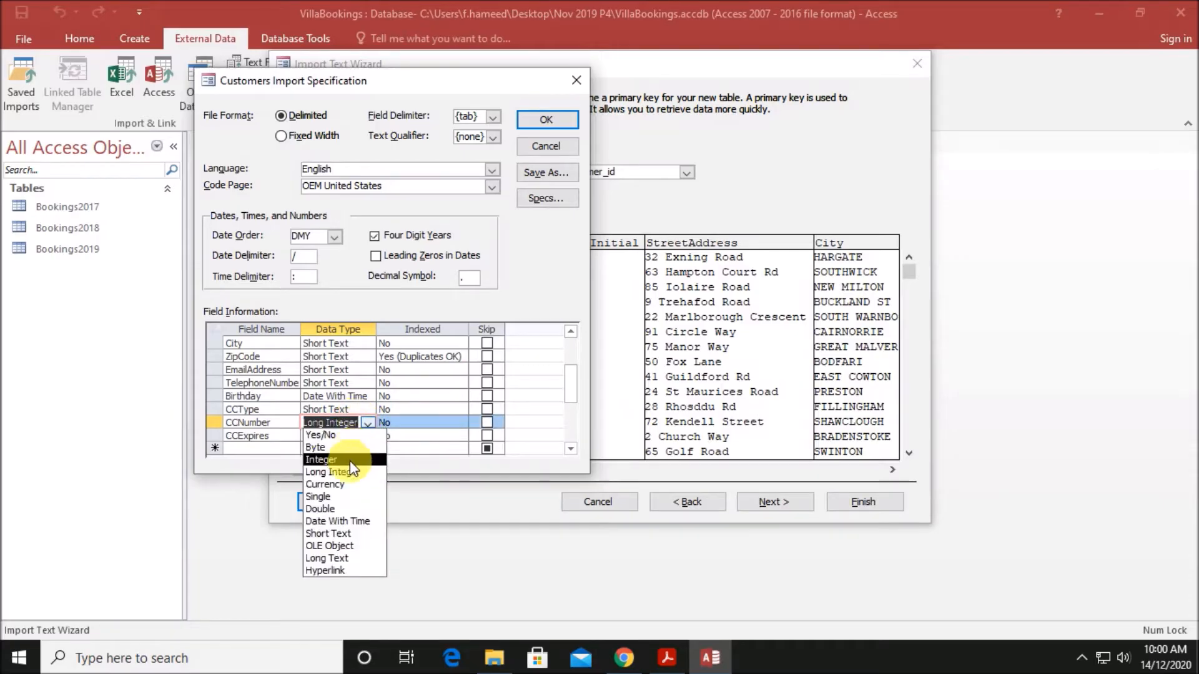
click(344, 532)
click(541, 122)
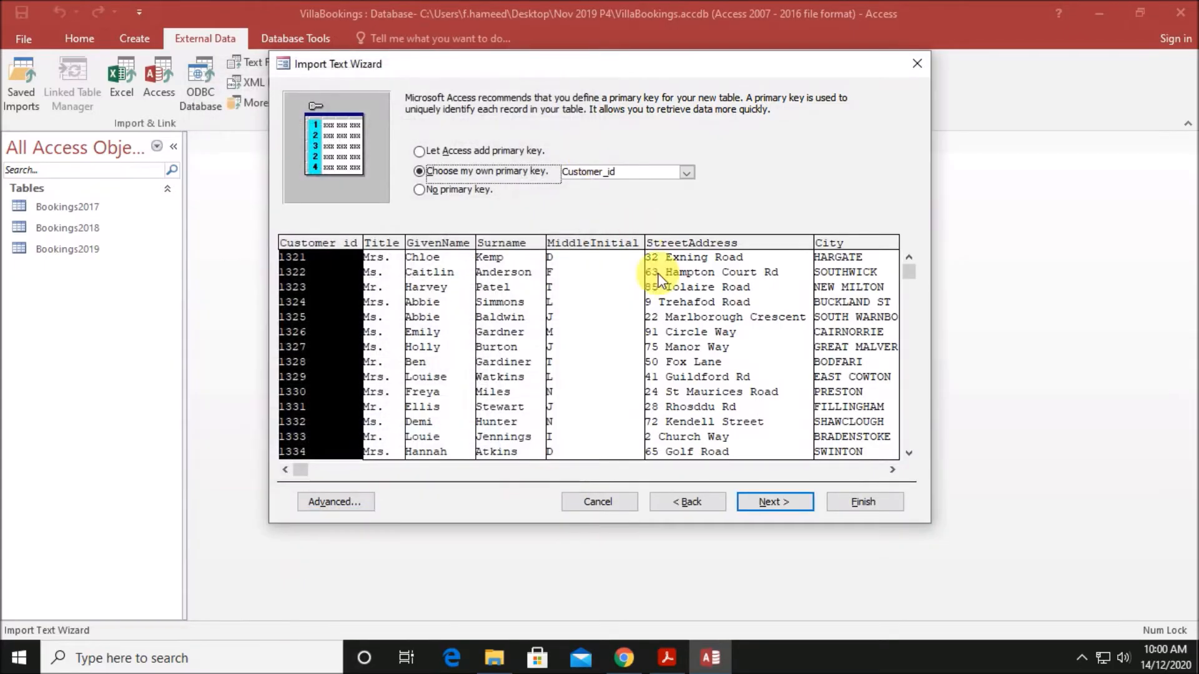
Finish the text import into table Customers without saving the import steps
click(775, 503)
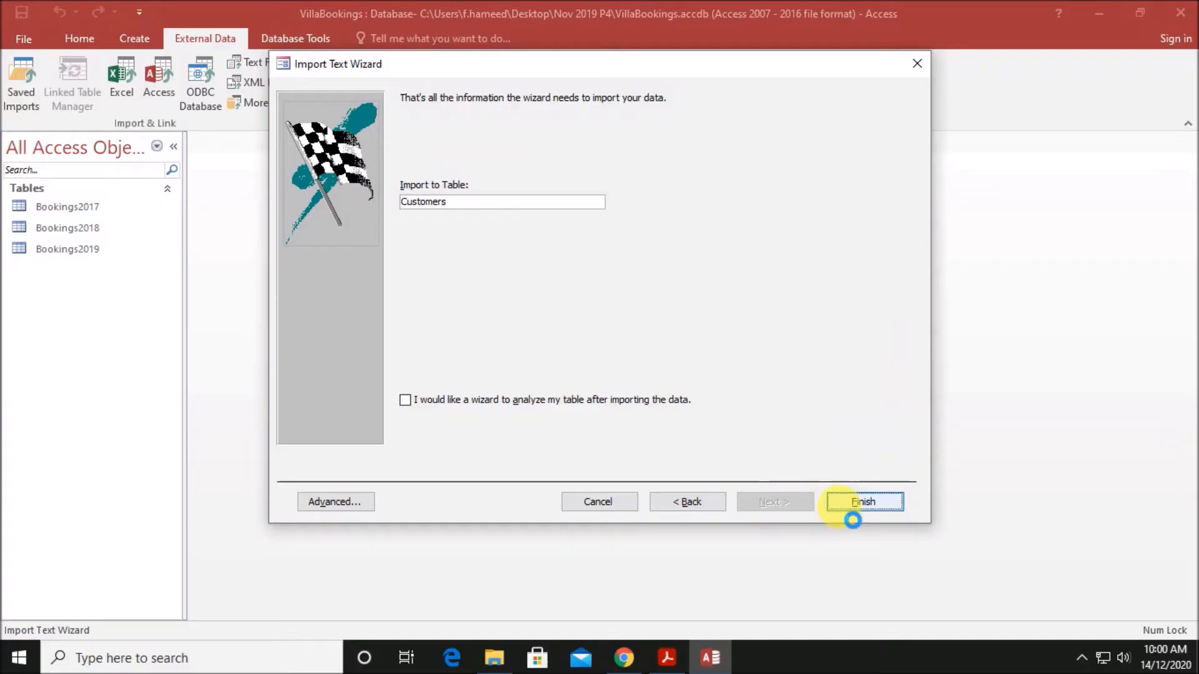
click(851, 506)
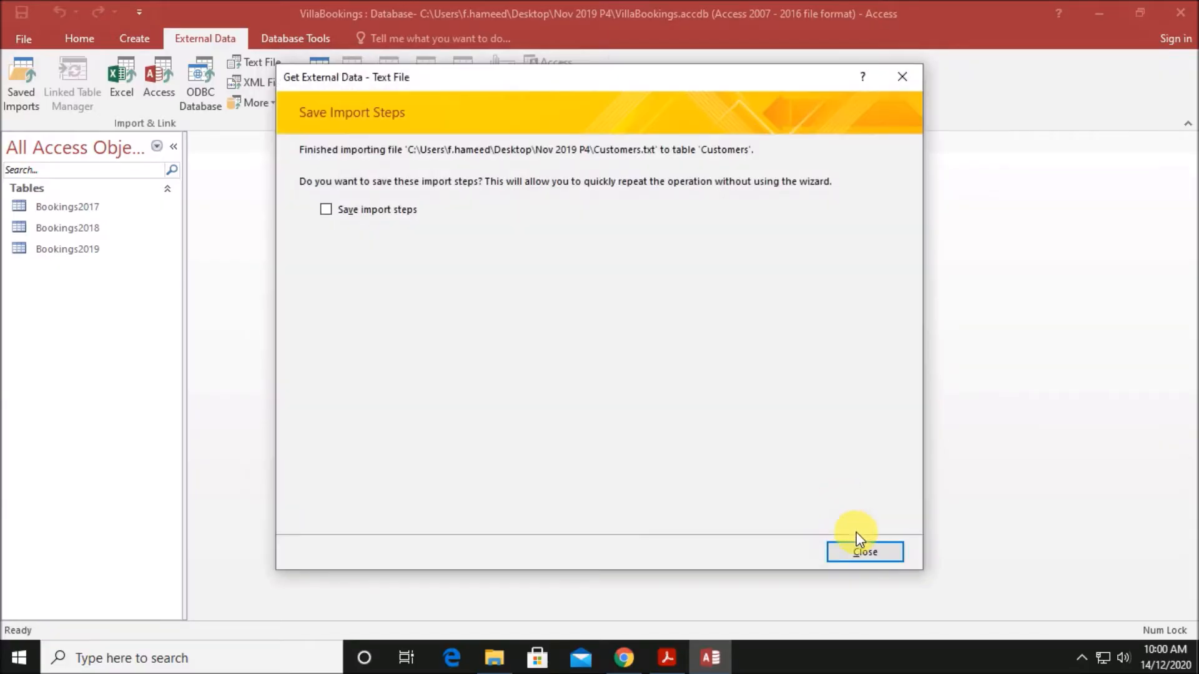
click(861, 548)
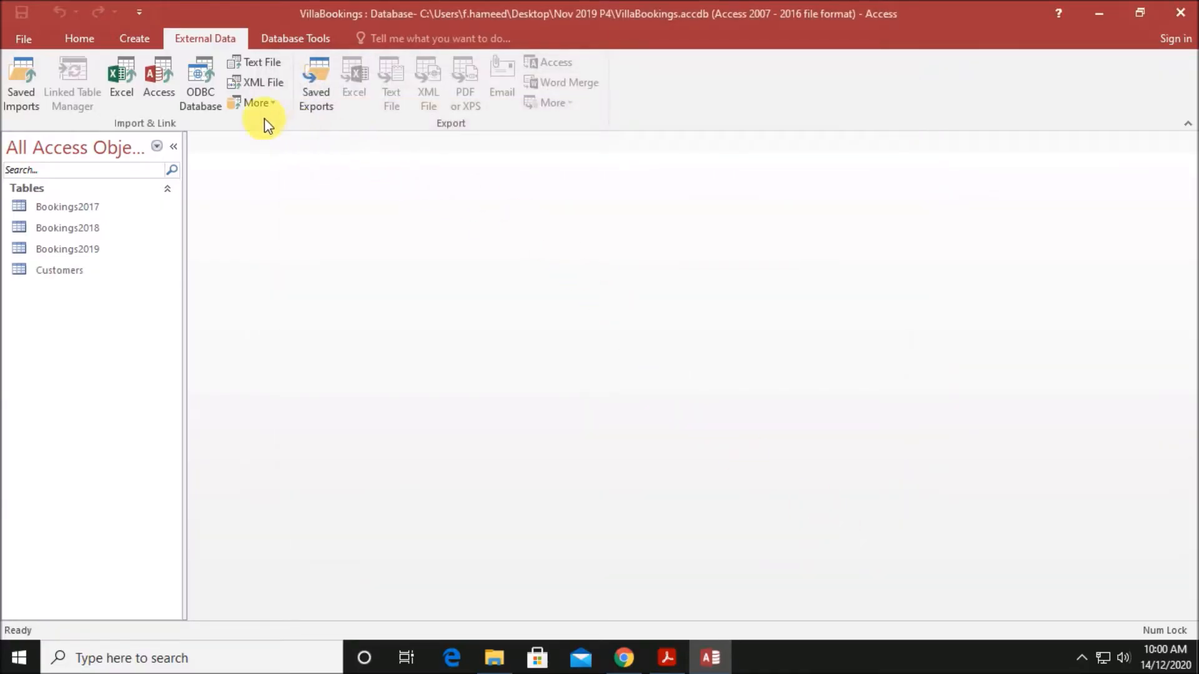
Start a text file import of Villas.csv from the Nov 2019 P4 folder into a new table
click(256, 62)
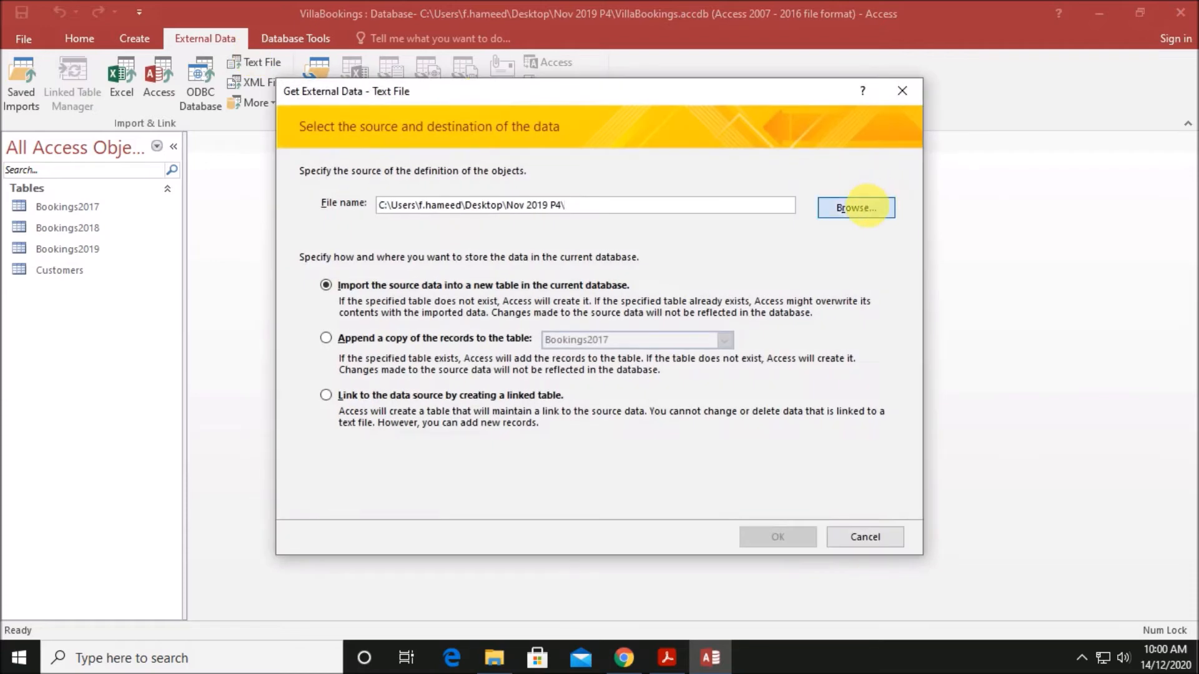
click(868, 210)
double_click(484, 303)
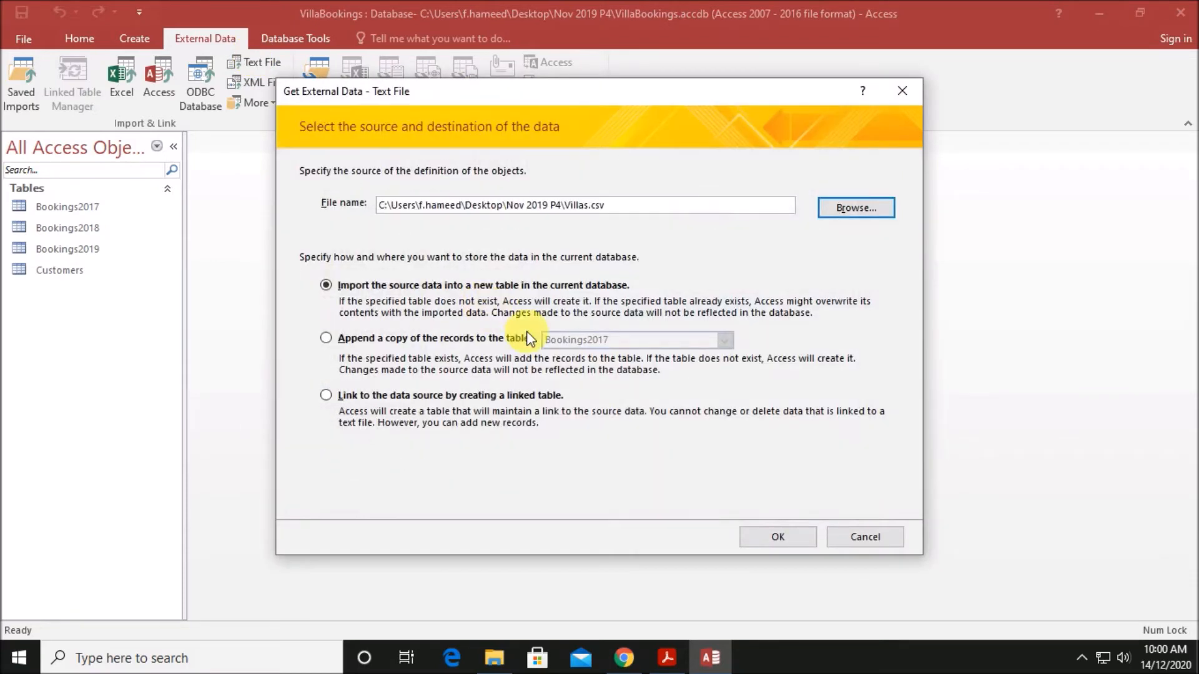
click(804, 539)
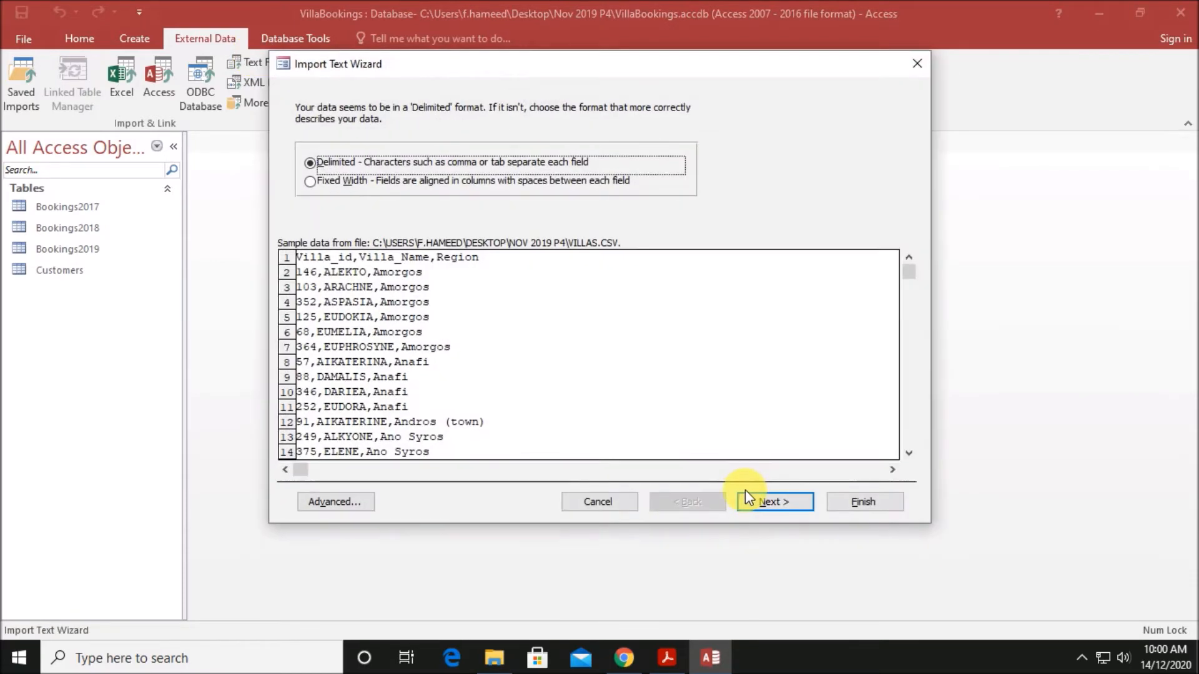
Configure the Villas import as comma-delimited with first-row field names and Villa_id as primary key
click(790, 509)
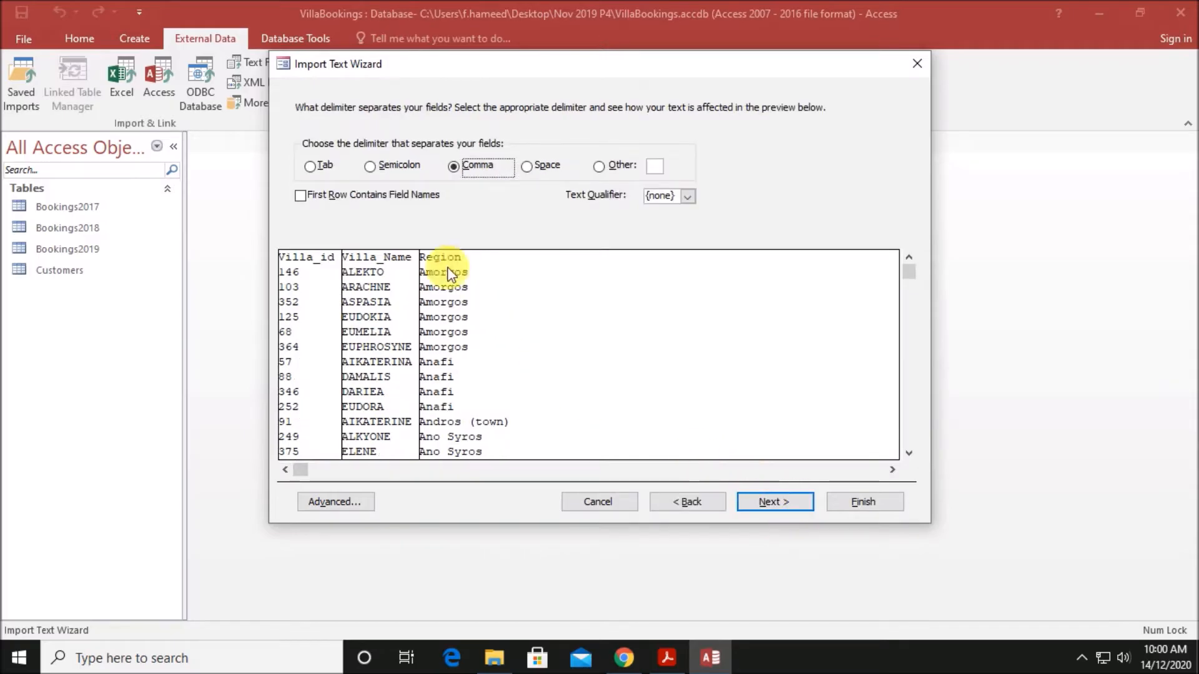
click(369, 202)
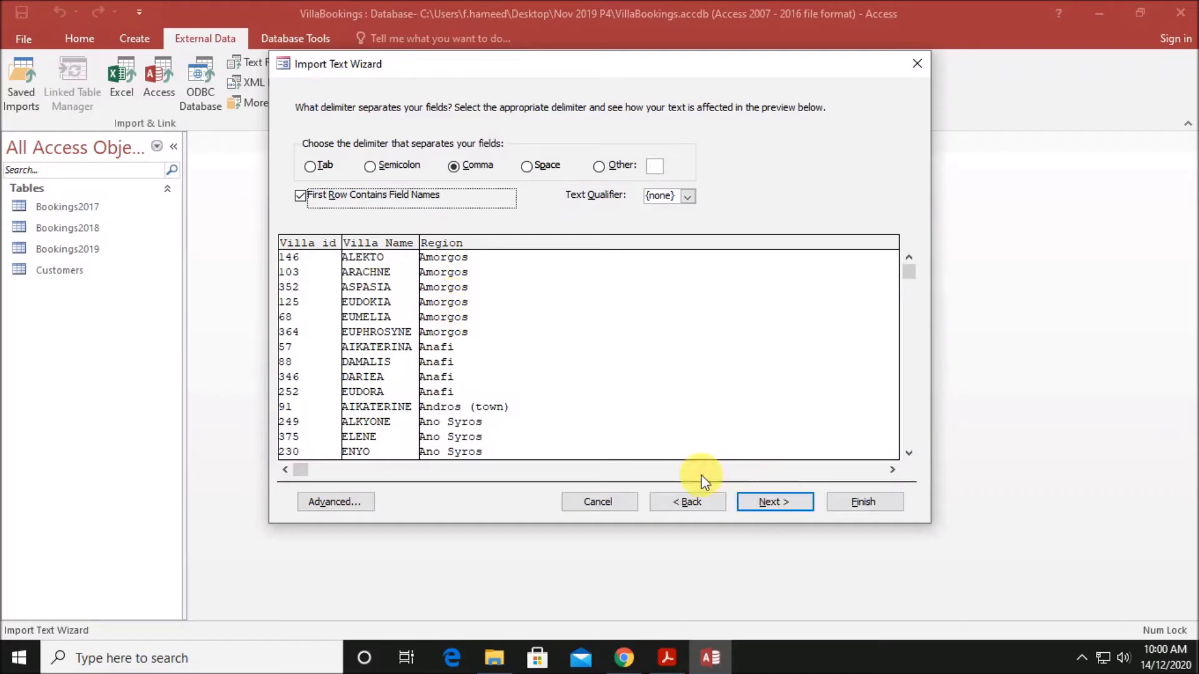
click(771, 504)
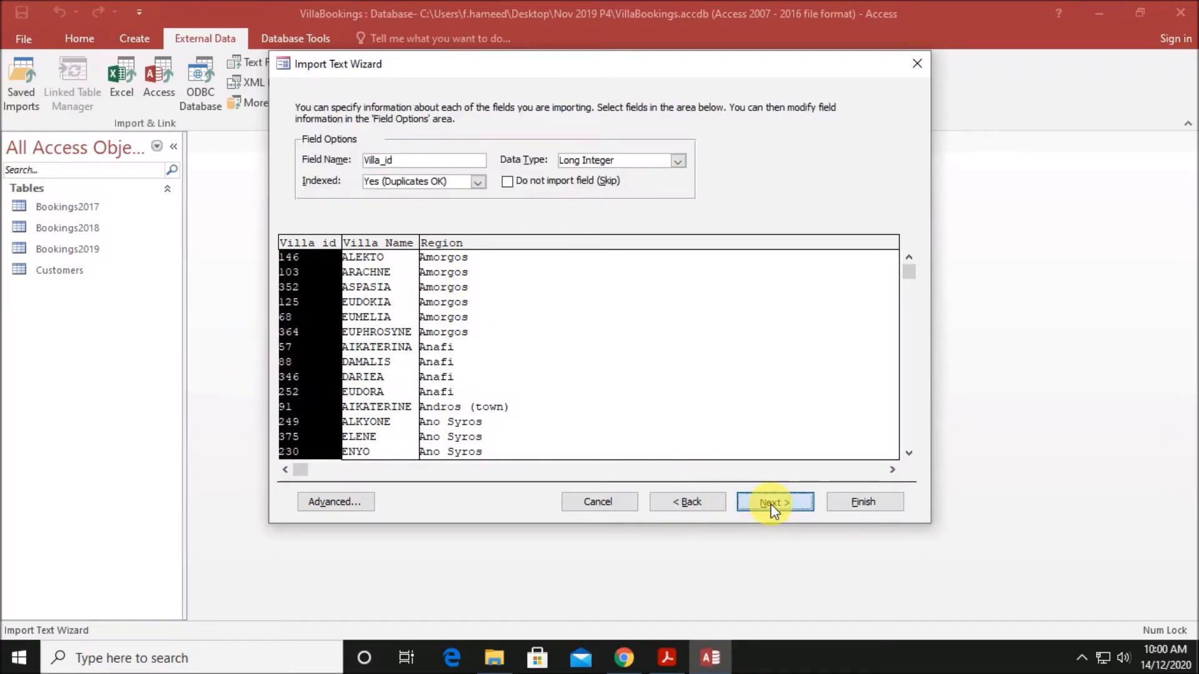
click(771, 504)
click(419, 171)
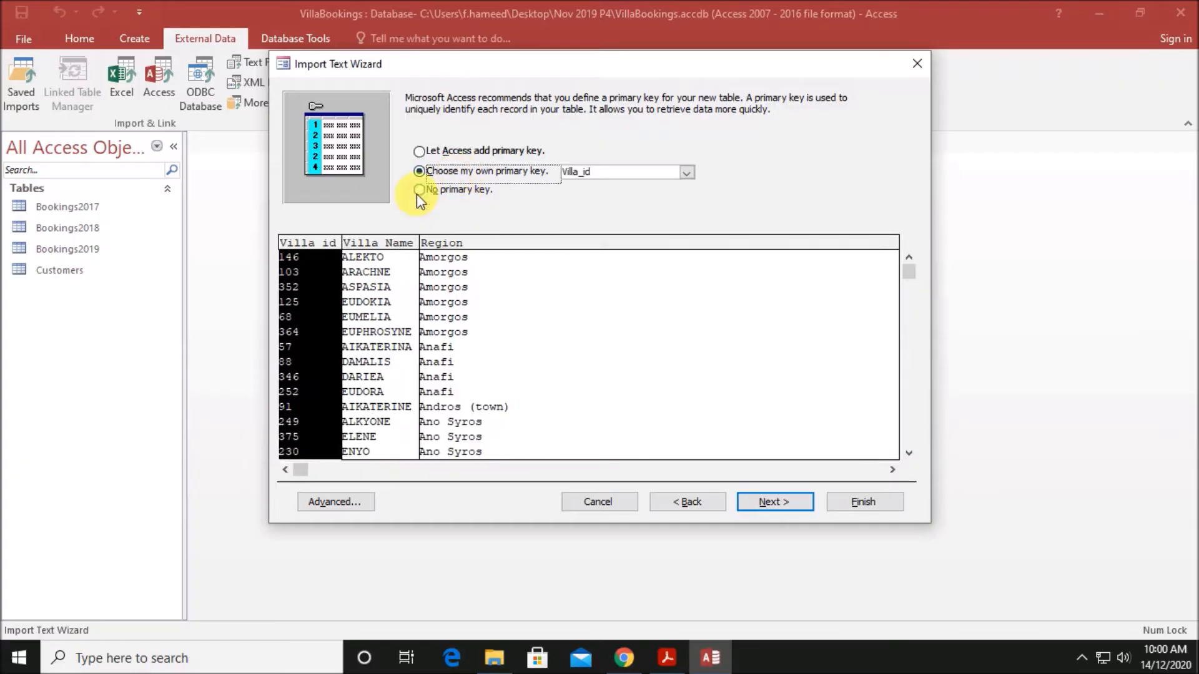
Check the Villas import specification and finish the import into table Villas without saving the import steps
click(370, 503)
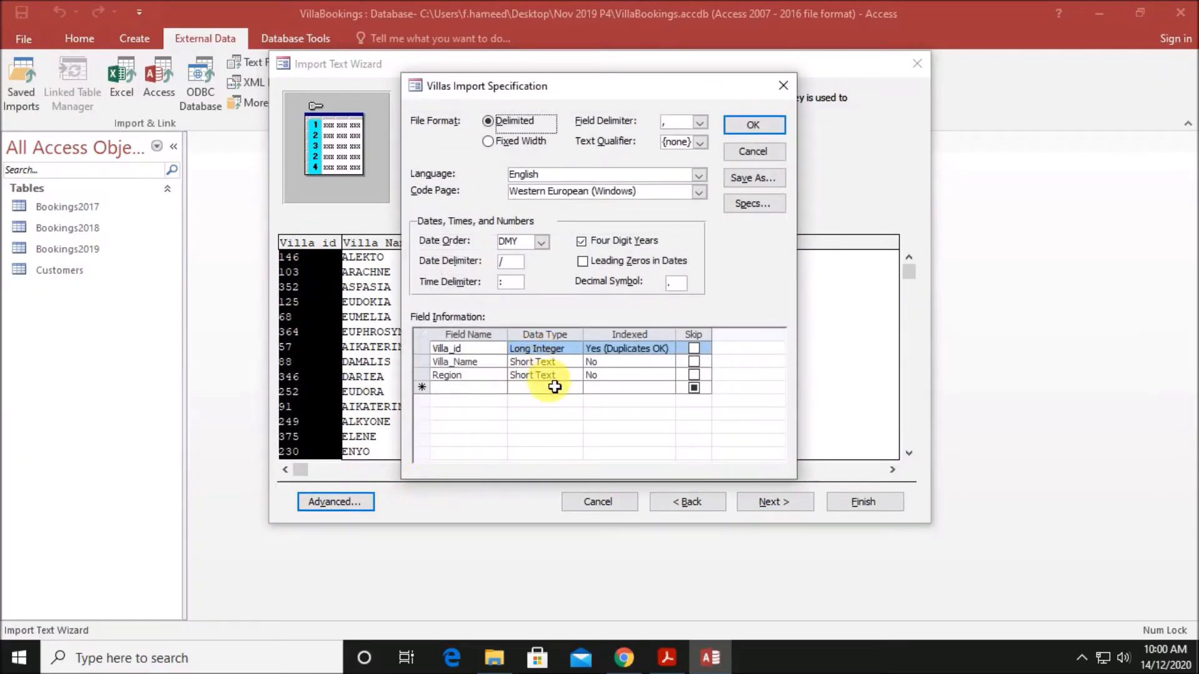
click(757, 126)
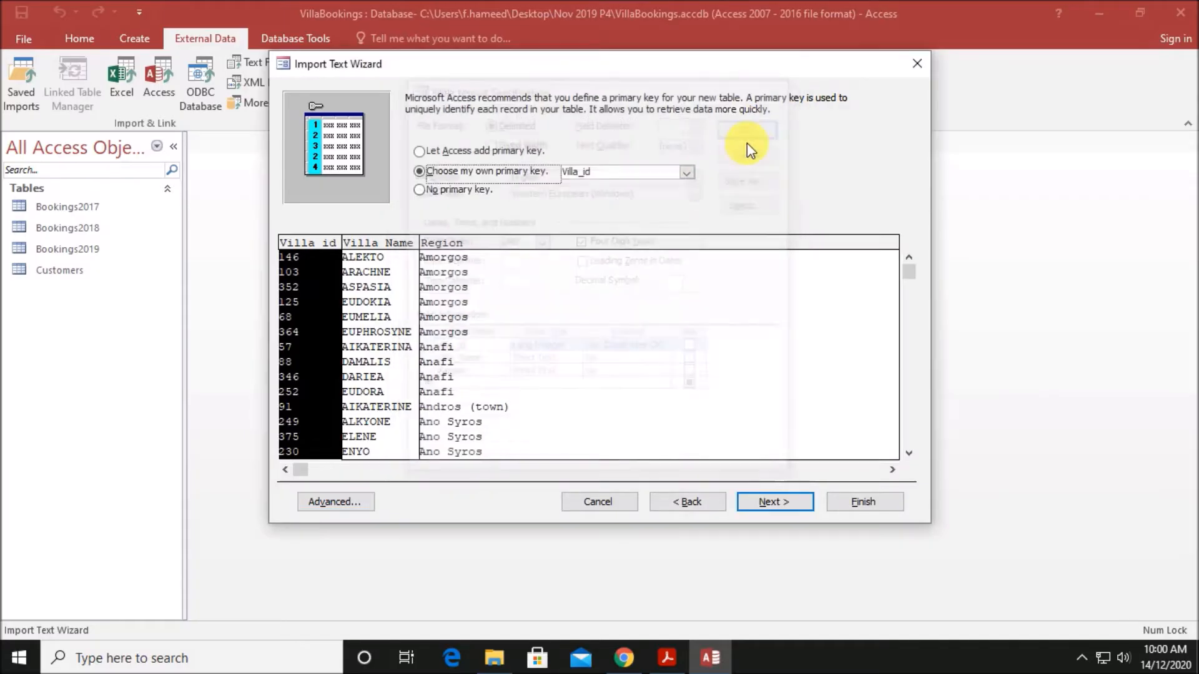
click(775, 502)
click(854, 504)
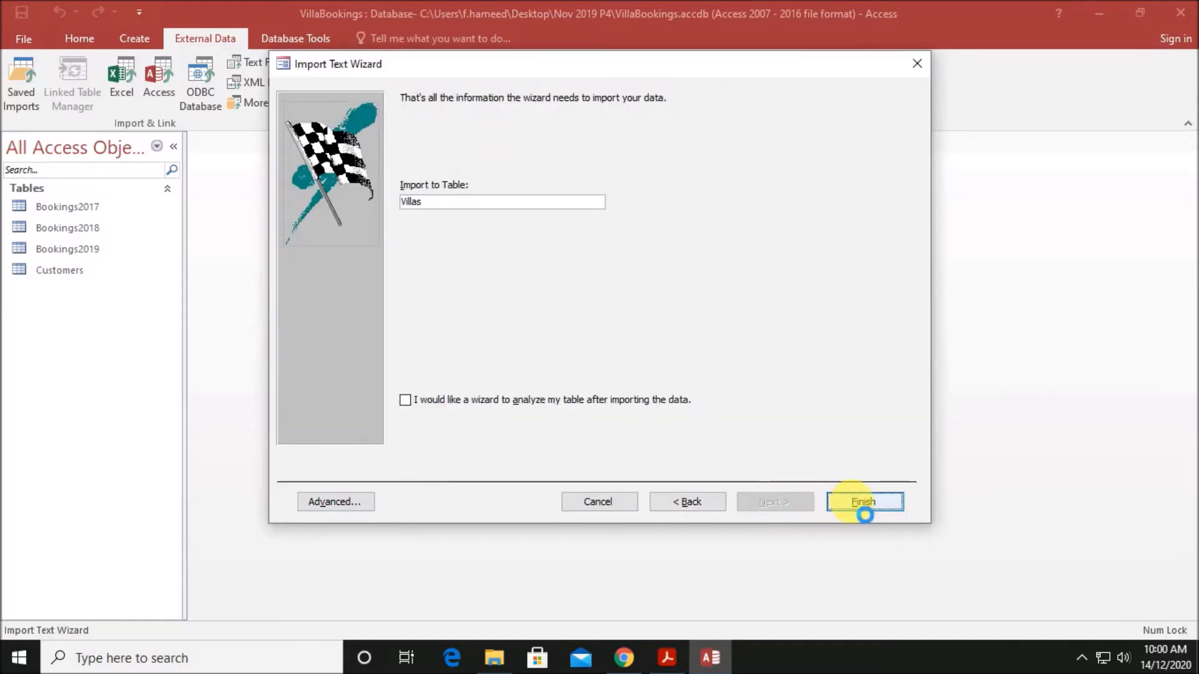
click(863, 548)
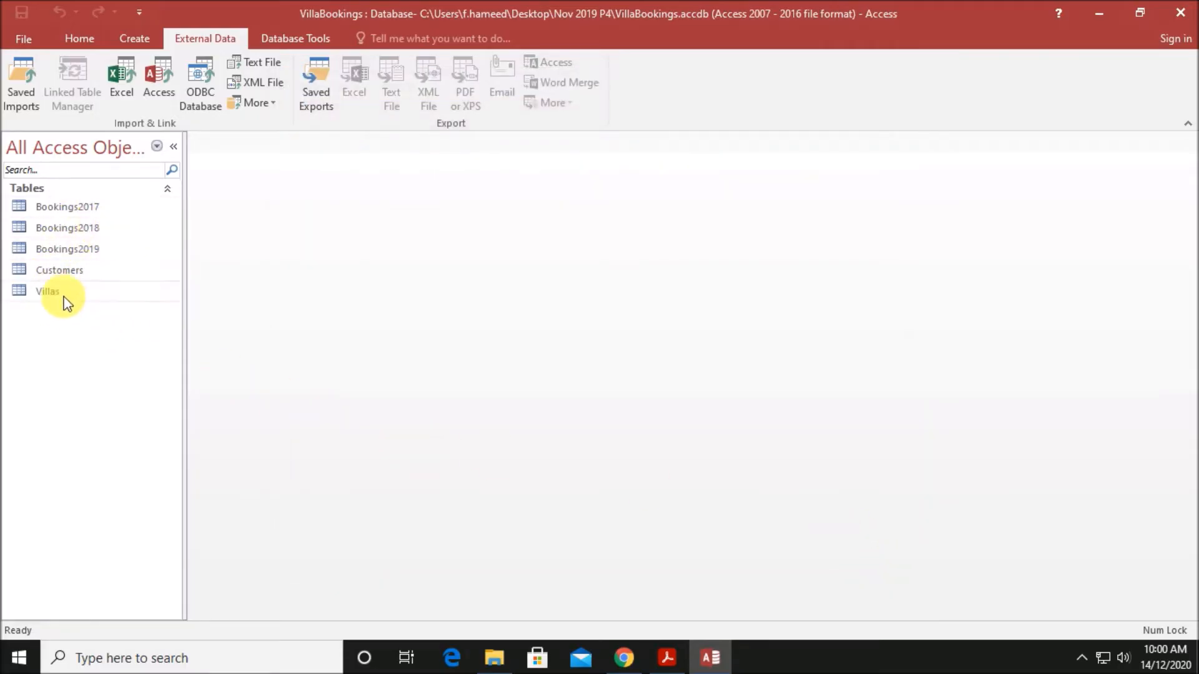
Read the ZipCode upper-case requirement in Adobe Acrobat Reader, switch back to Access and examine the ZipCode values in the Customers table
click(666, 654)
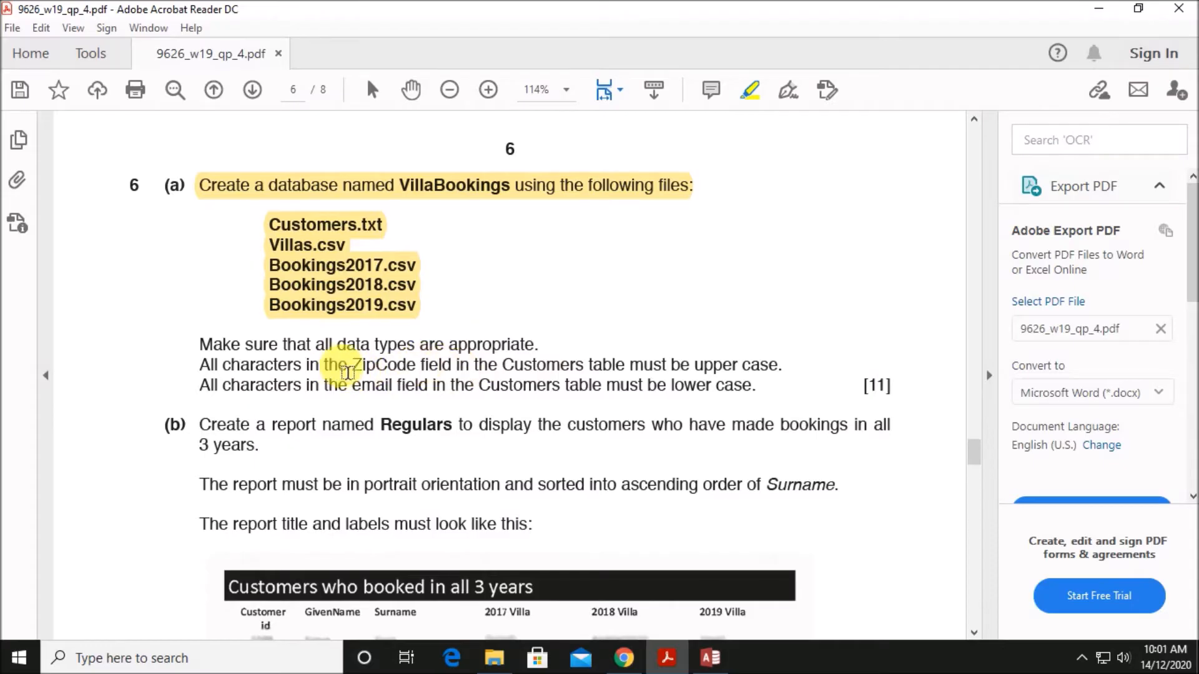
drag(359, 373, 791, 376)
click(707, 655)
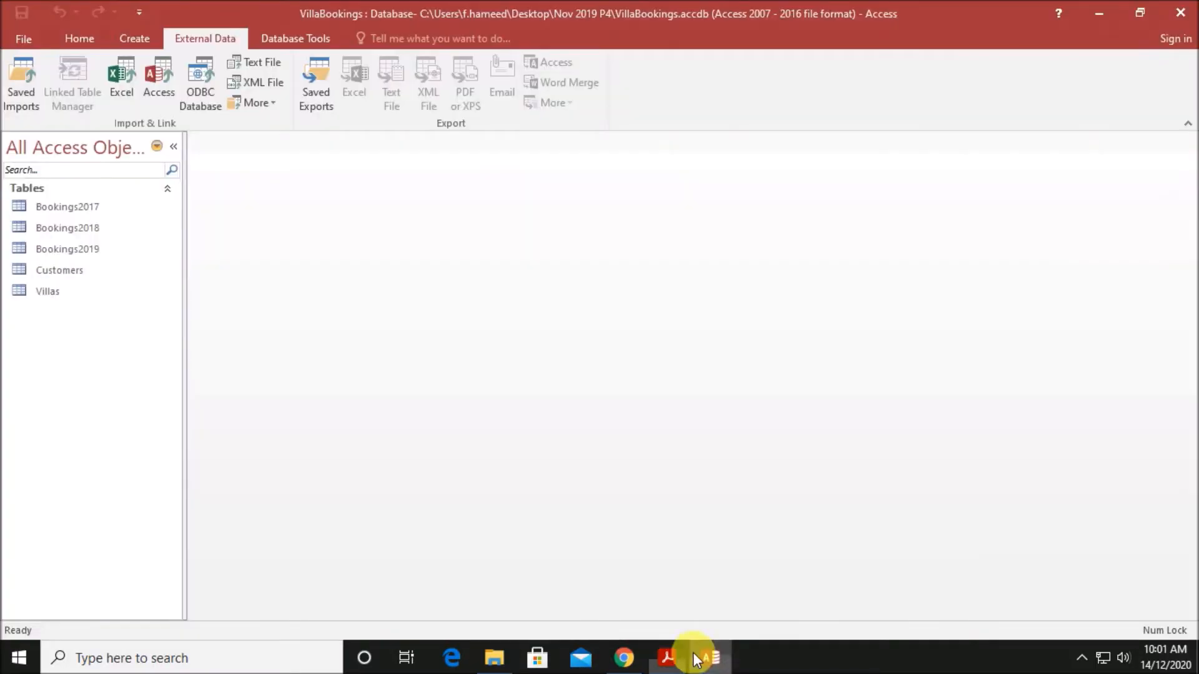
click(83, 274)
double_click(84, 274)
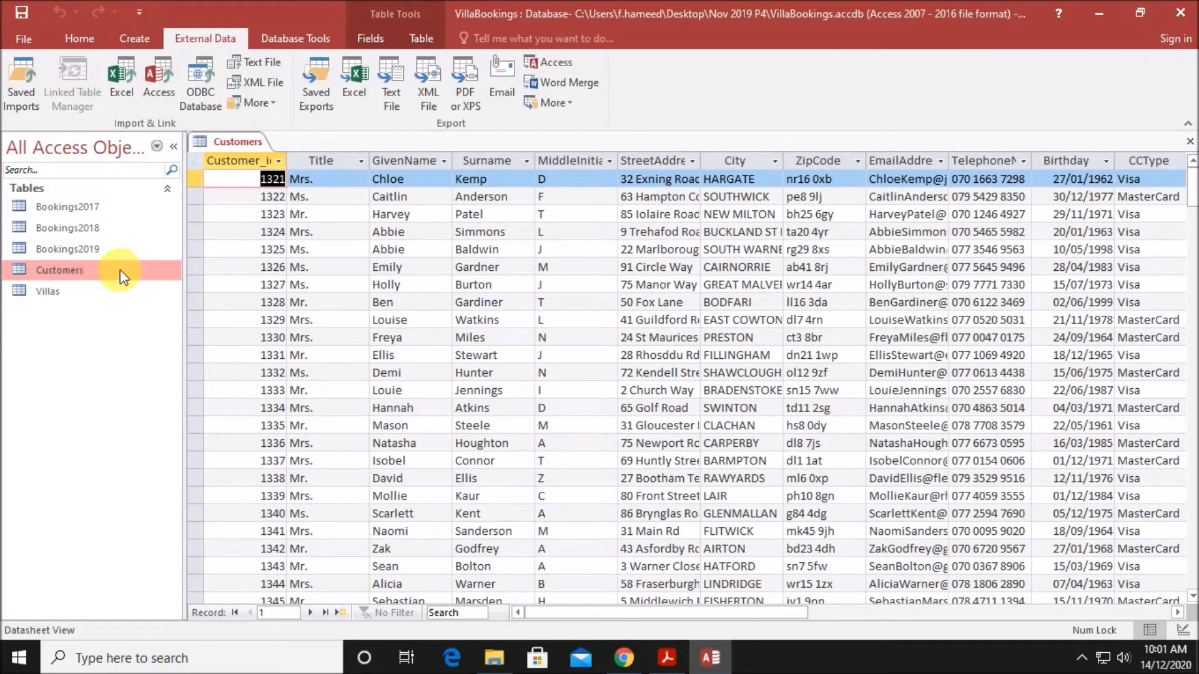
click(820, 179)
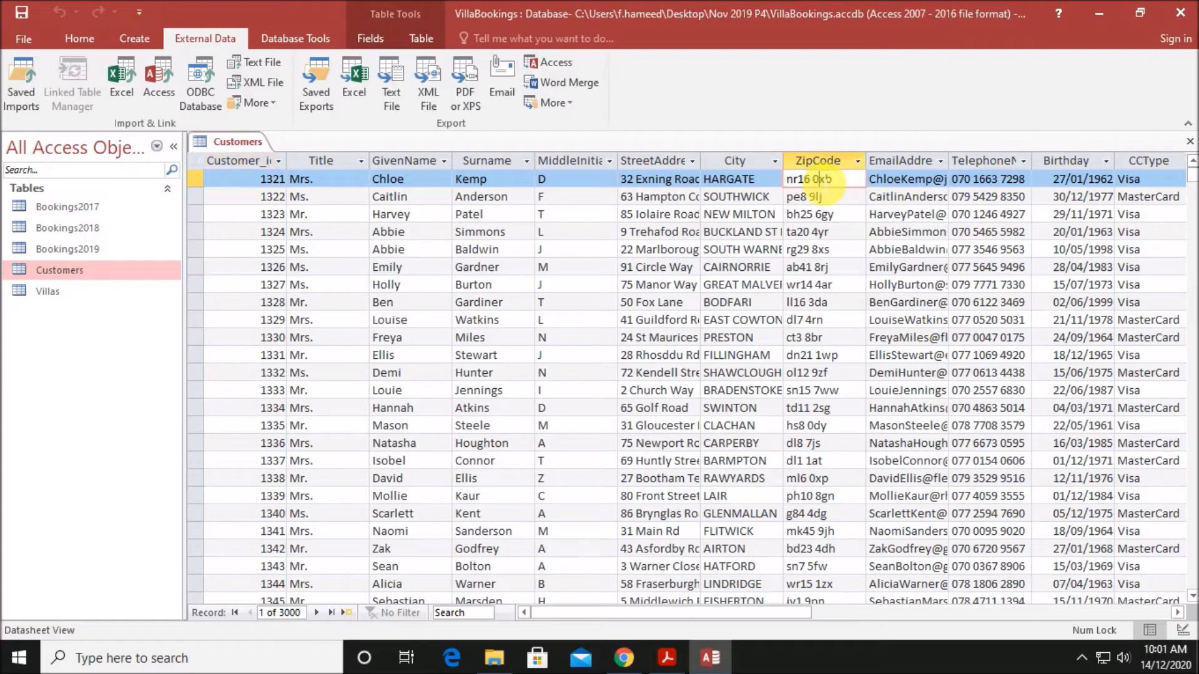
drag(843, 184, 802, 180)
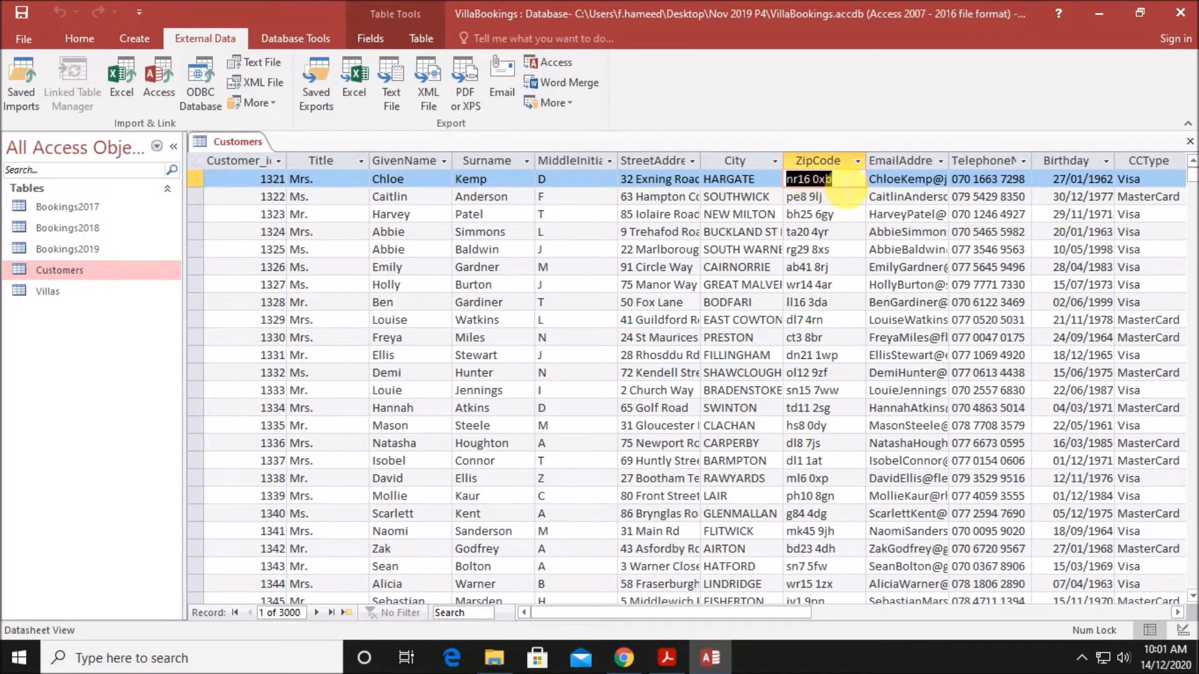
In the Customers table design, set the ZipCode field's Format property to > and save the table
right_click(240, 141)
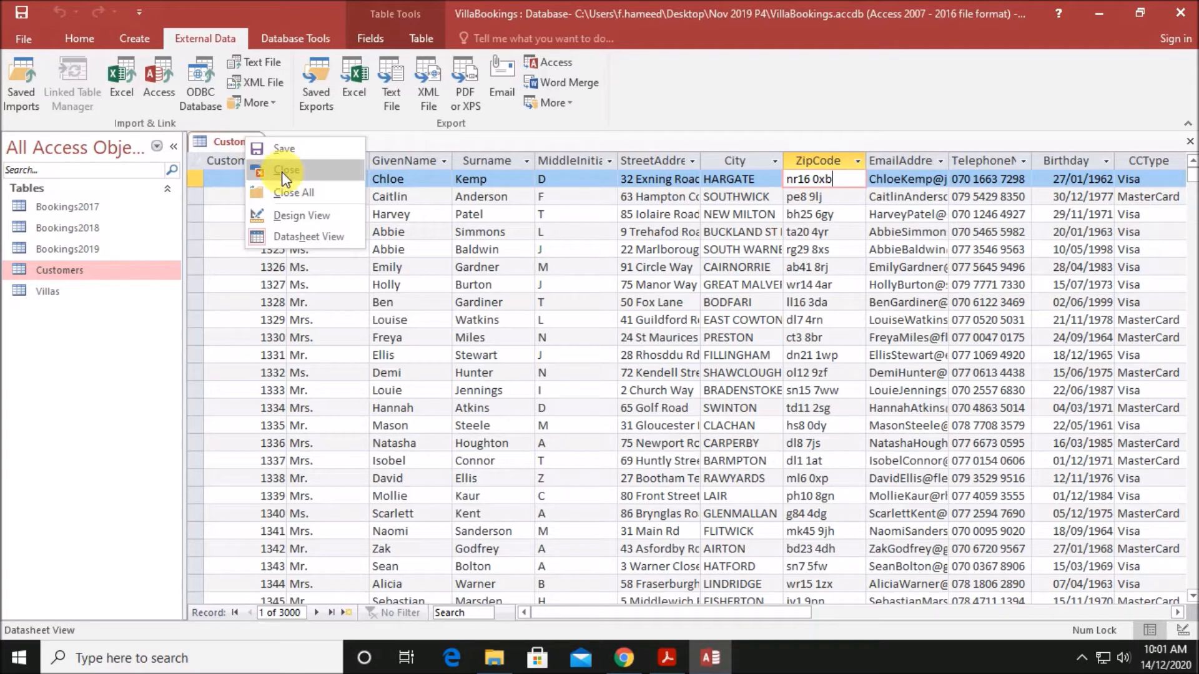
click(288, 213)
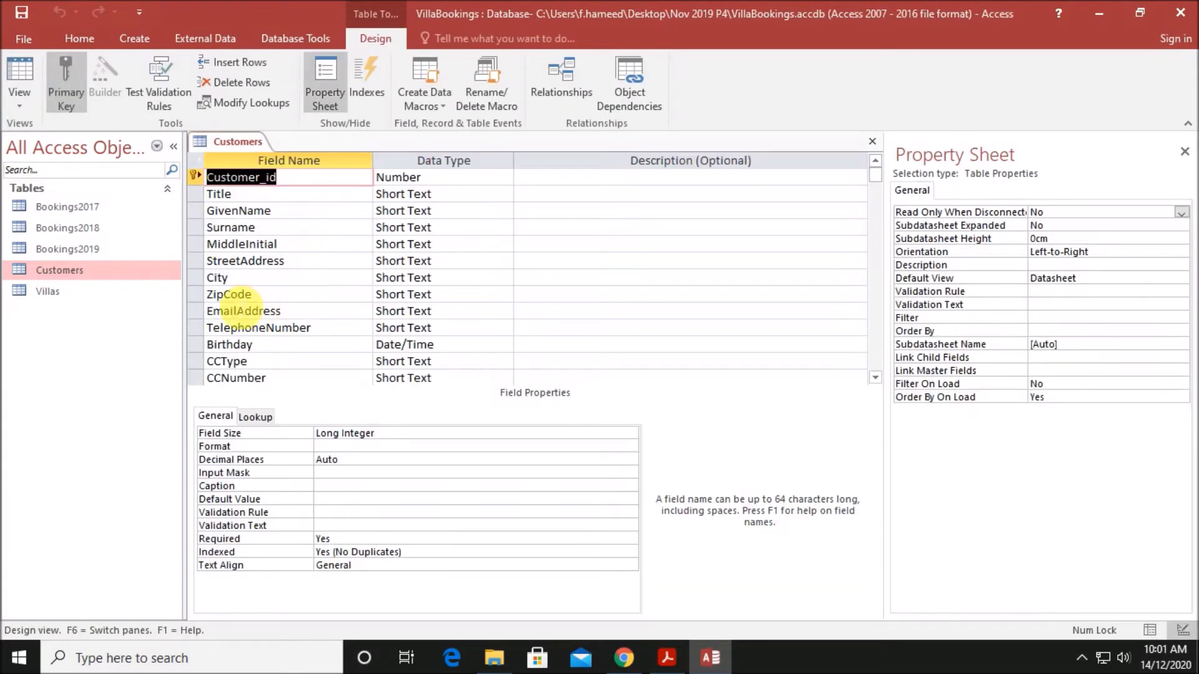
click(241, 295)
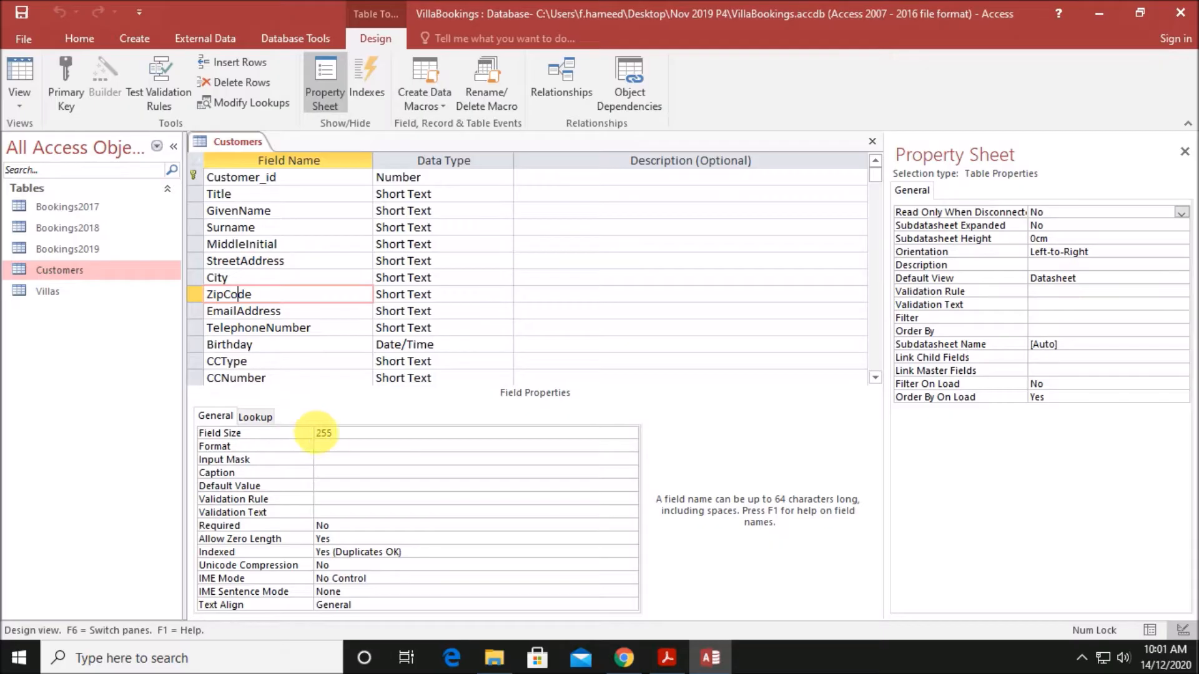
click(330, 447)
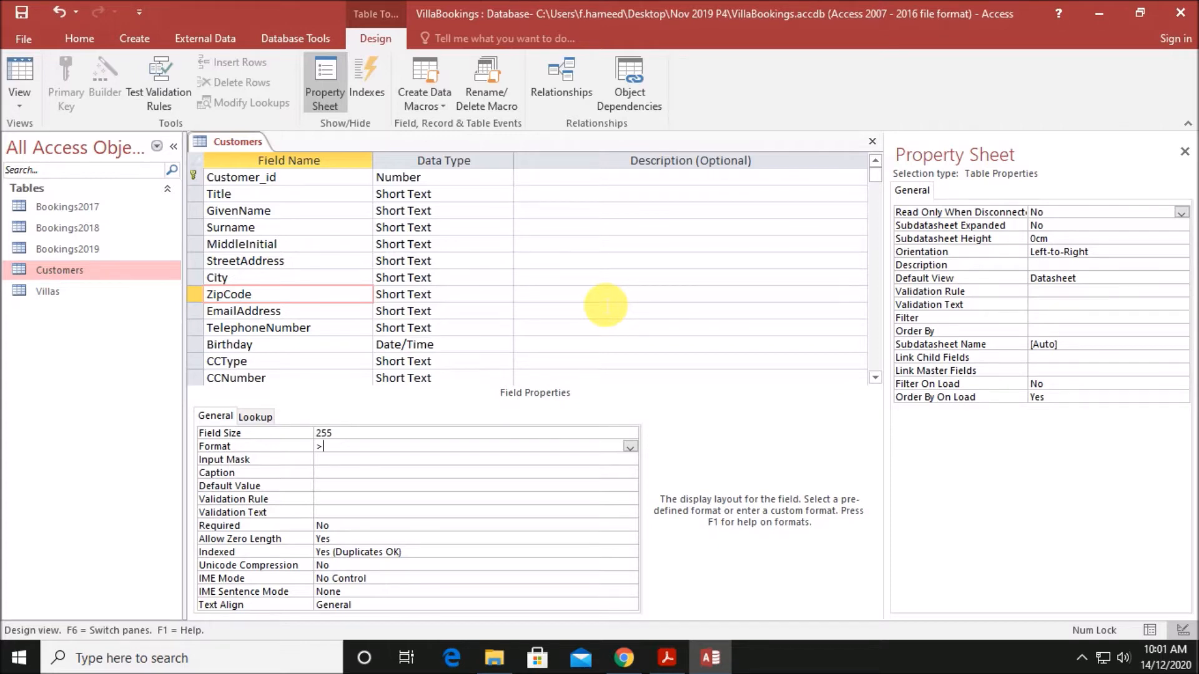
right_click(230, 144)
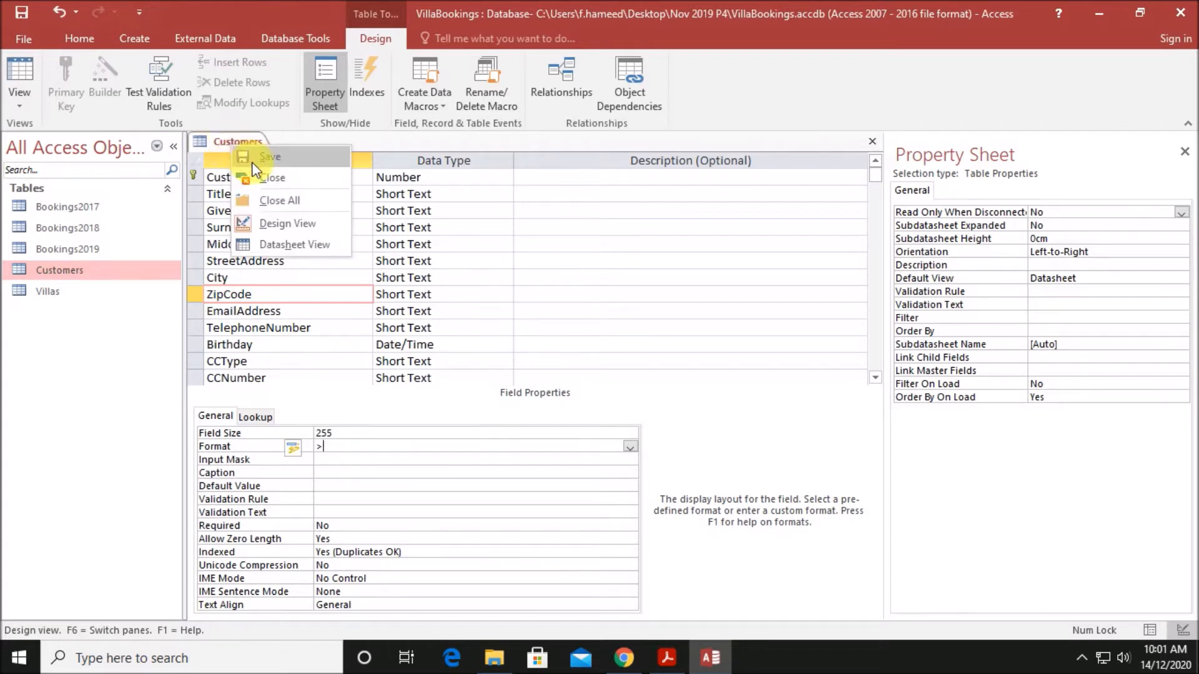
click(247, 155)
Open the Customers datasheet, check the ZipCode values and return to the table's design
double_click(112, 273)
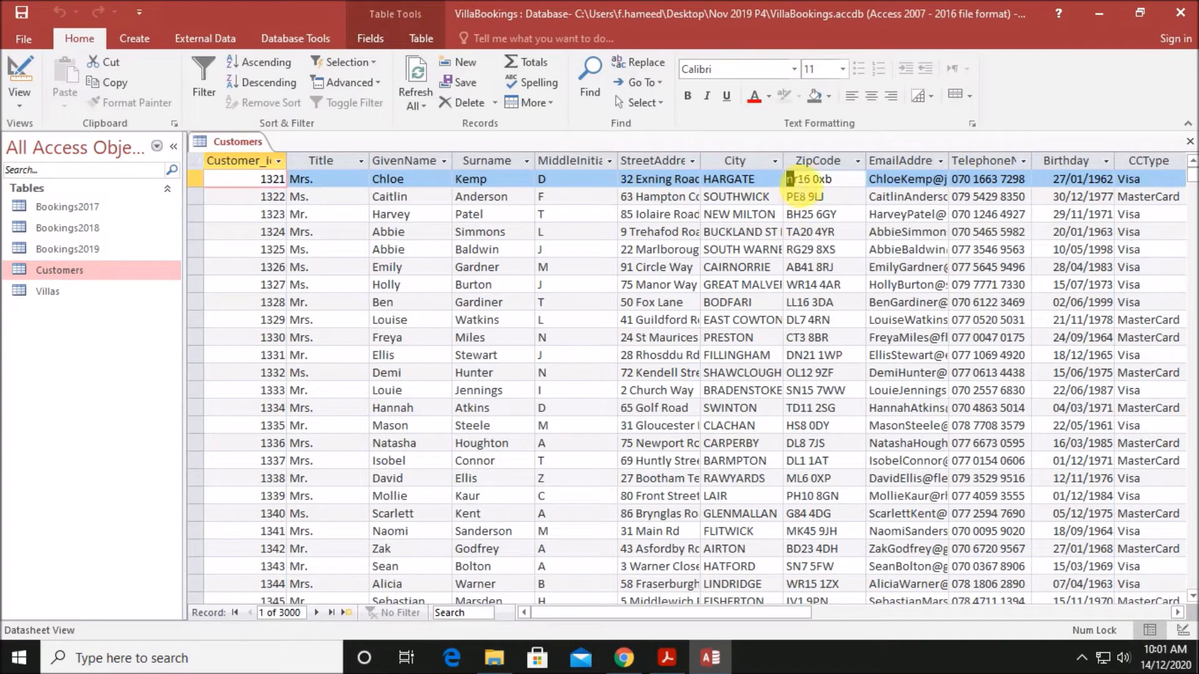
click(833, 214)
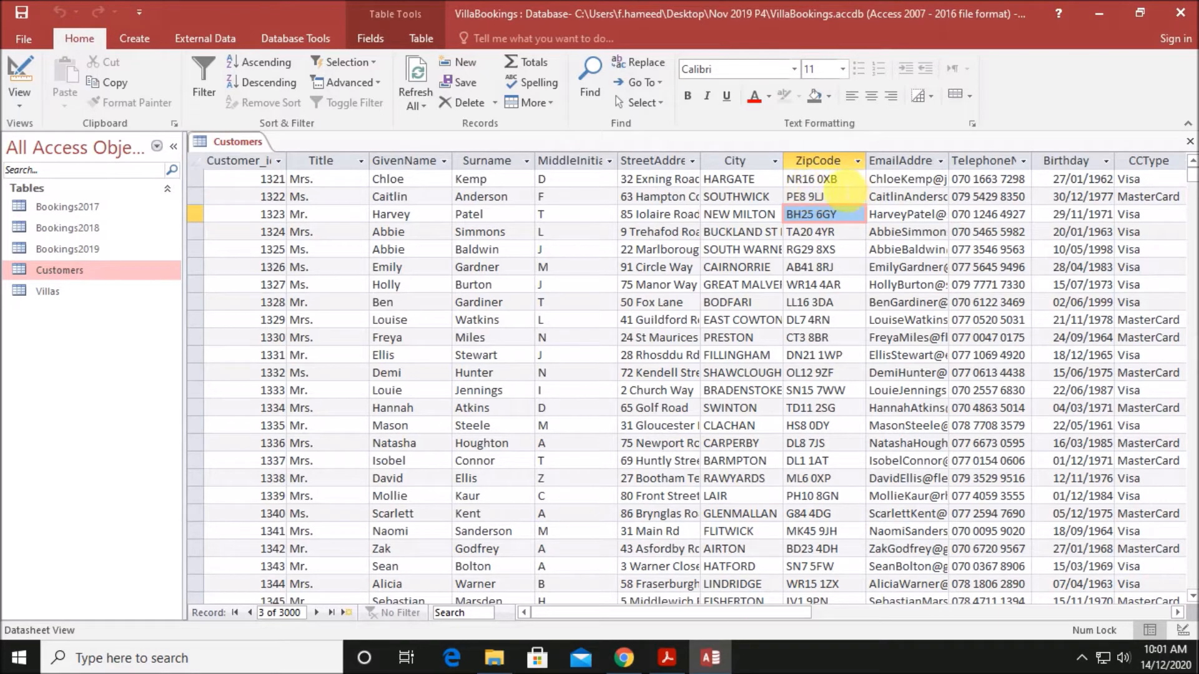
right_click(238, 145)
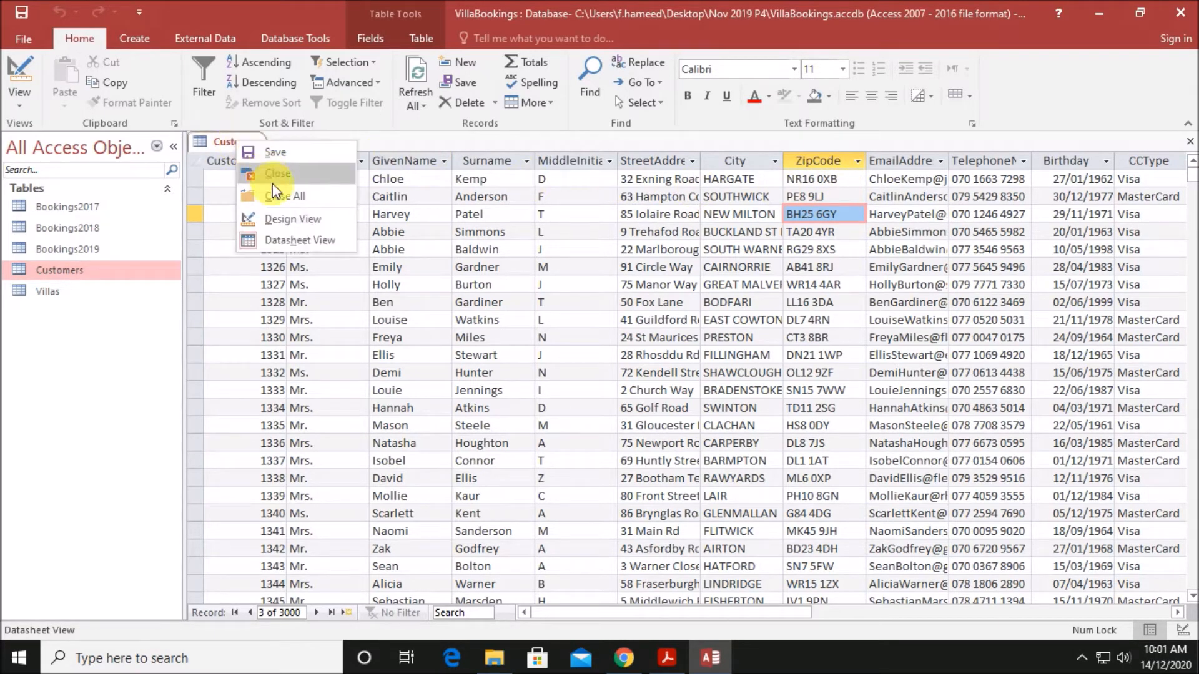
click(289, 218)
Highlight the email lower-case requirement in the question paper in Adobe Acrobat Reader, and switch back to Access
click(661, 664)
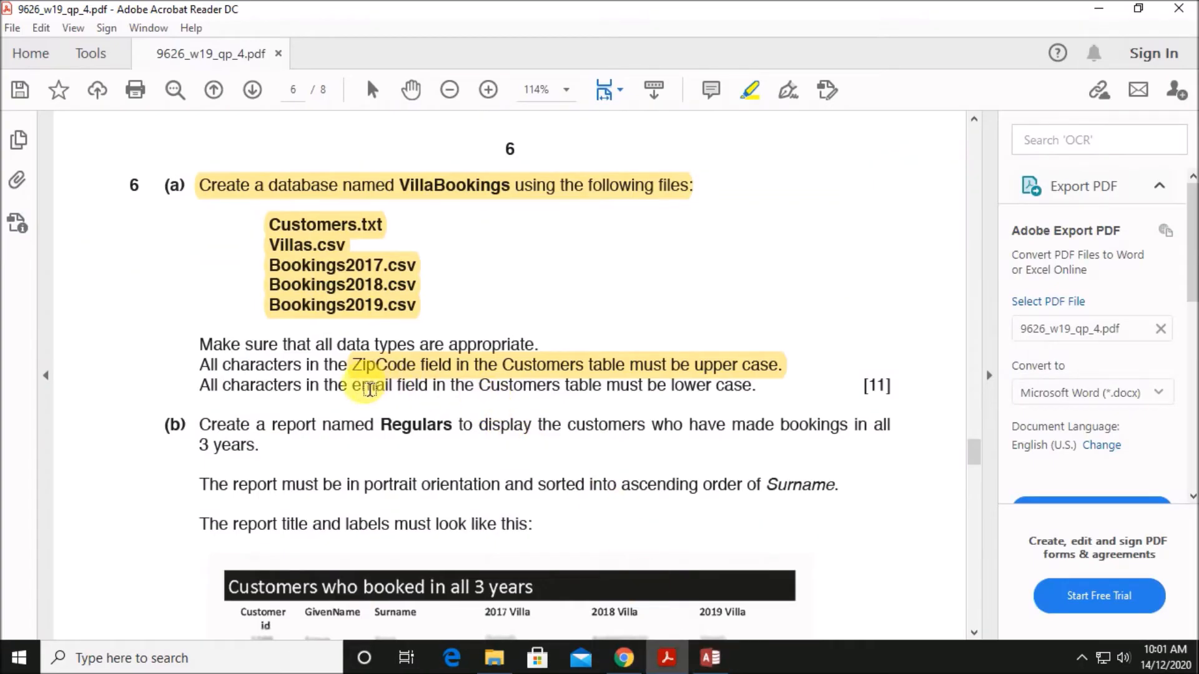
drag(354, 393, 750, 399)
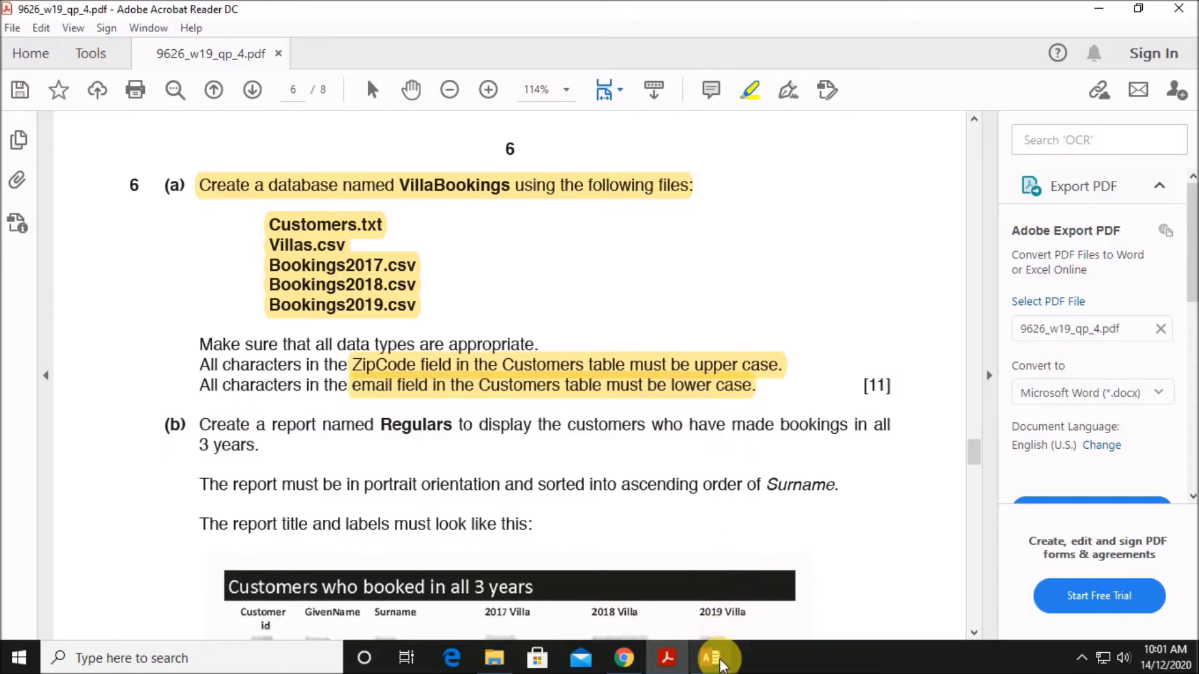
click(712, 657)
Set the EmailAddress field's Format property to < in the Customers table design and save the table
click(237, 311)
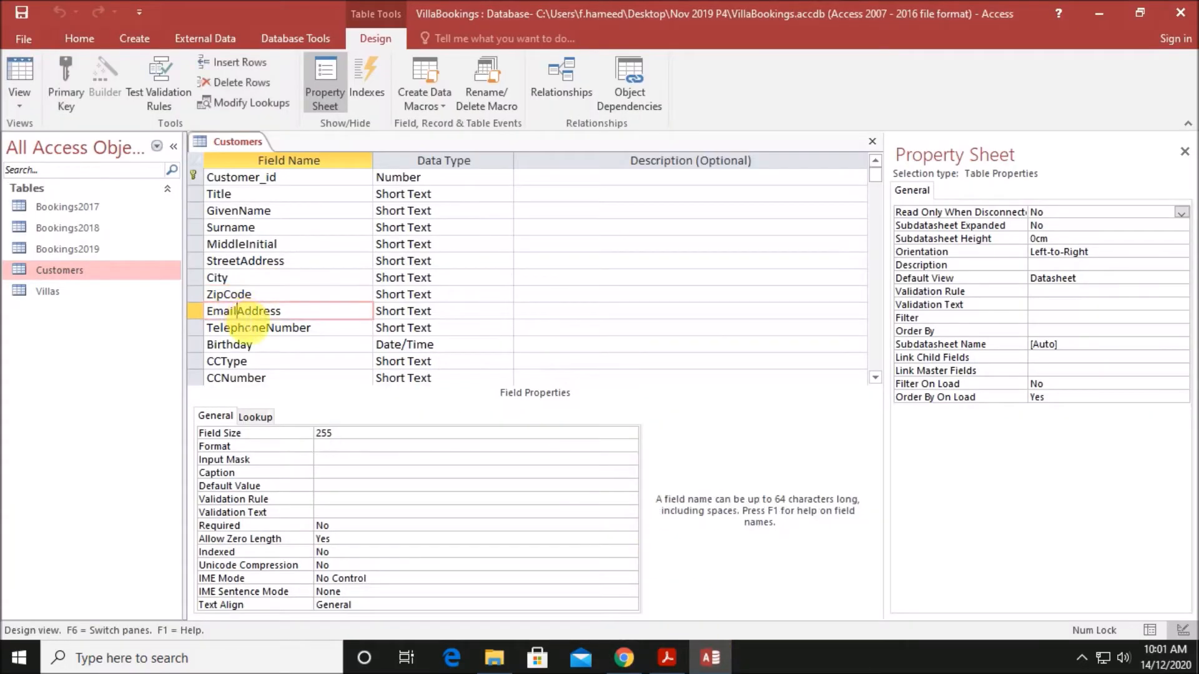
click(347, 447)
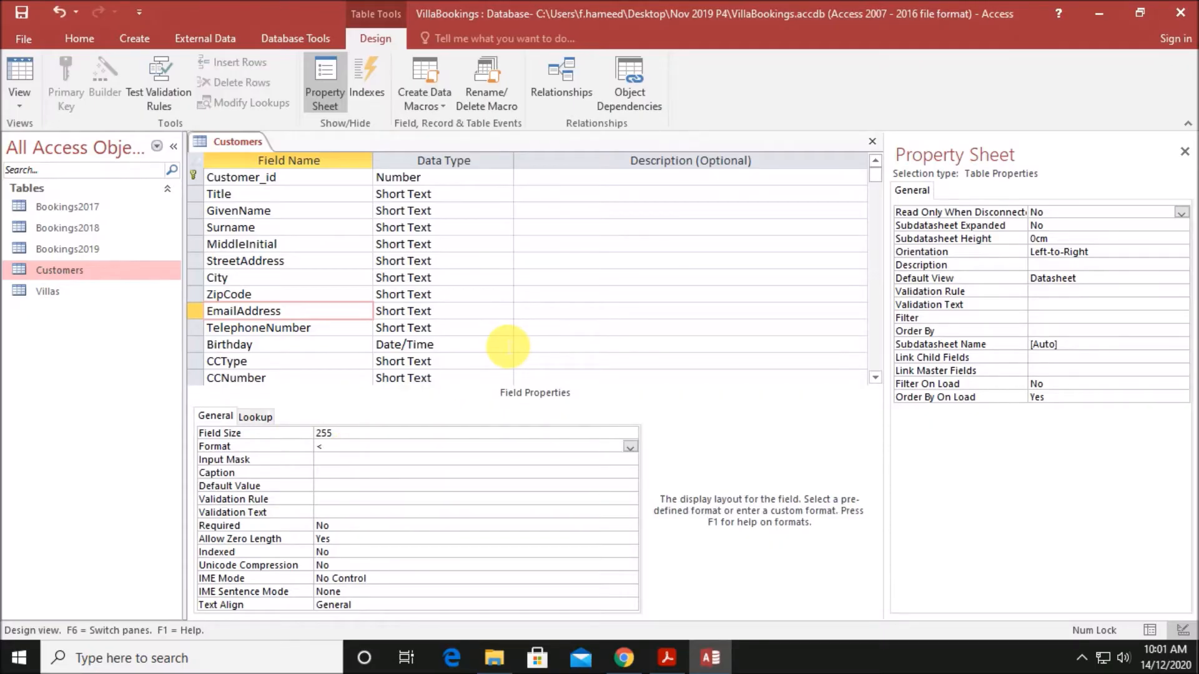
right_click(227, 144)
click(262, 155)
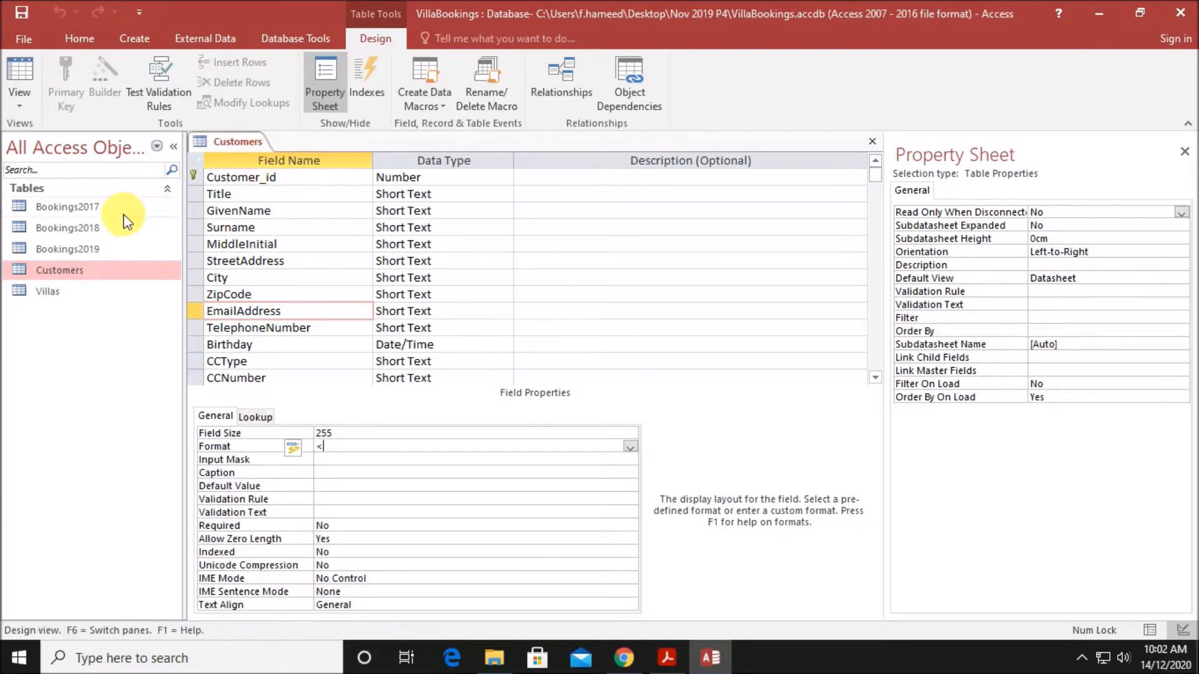
Check the EmailAddress values in the Customers datasheet with the column widened to fit, and close the table
double_click(103, 268)
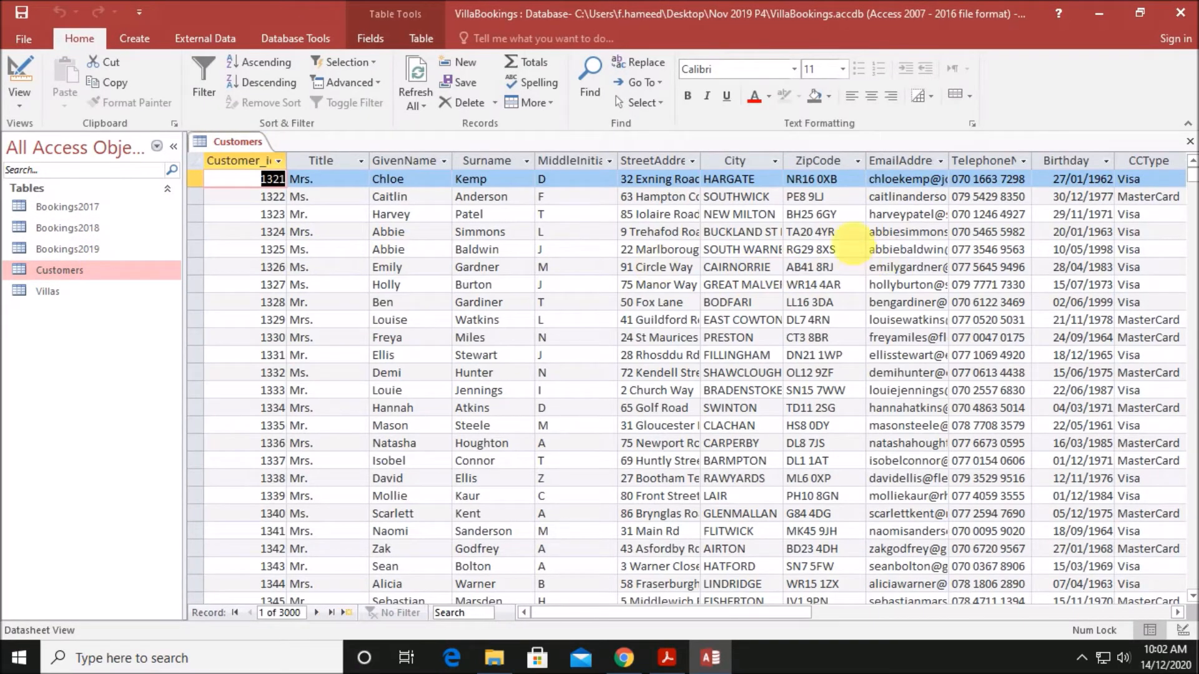
double_click(949, 160)
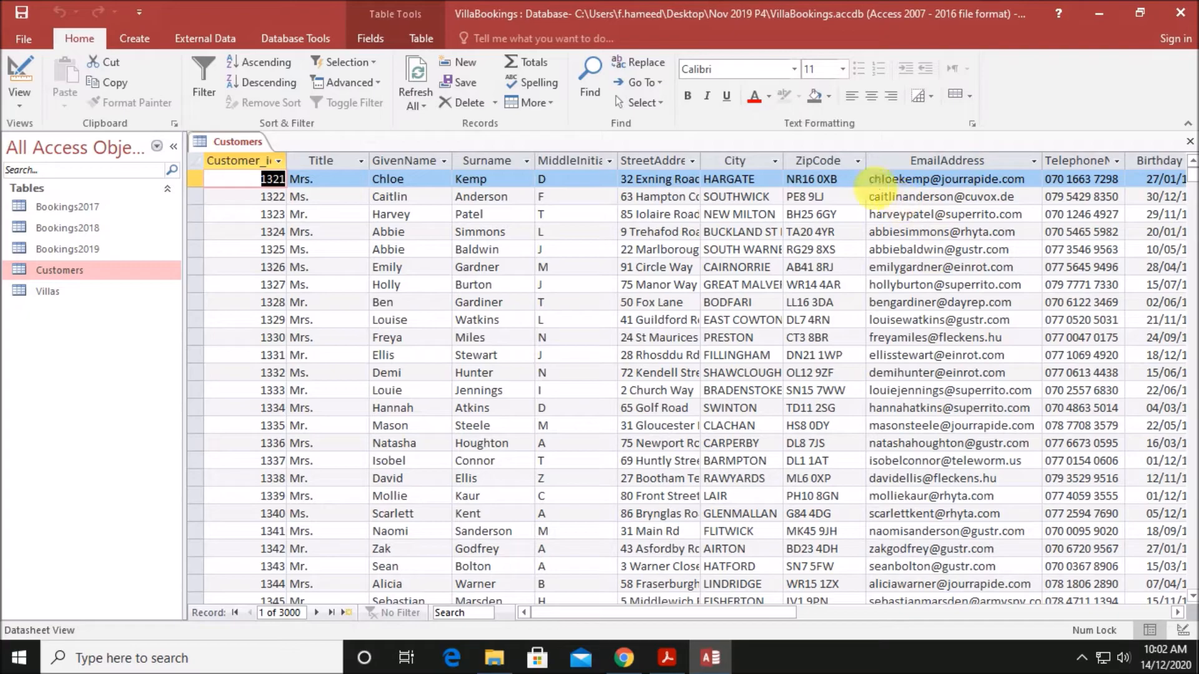
right_click(208, 137)
right_click(237, 143)
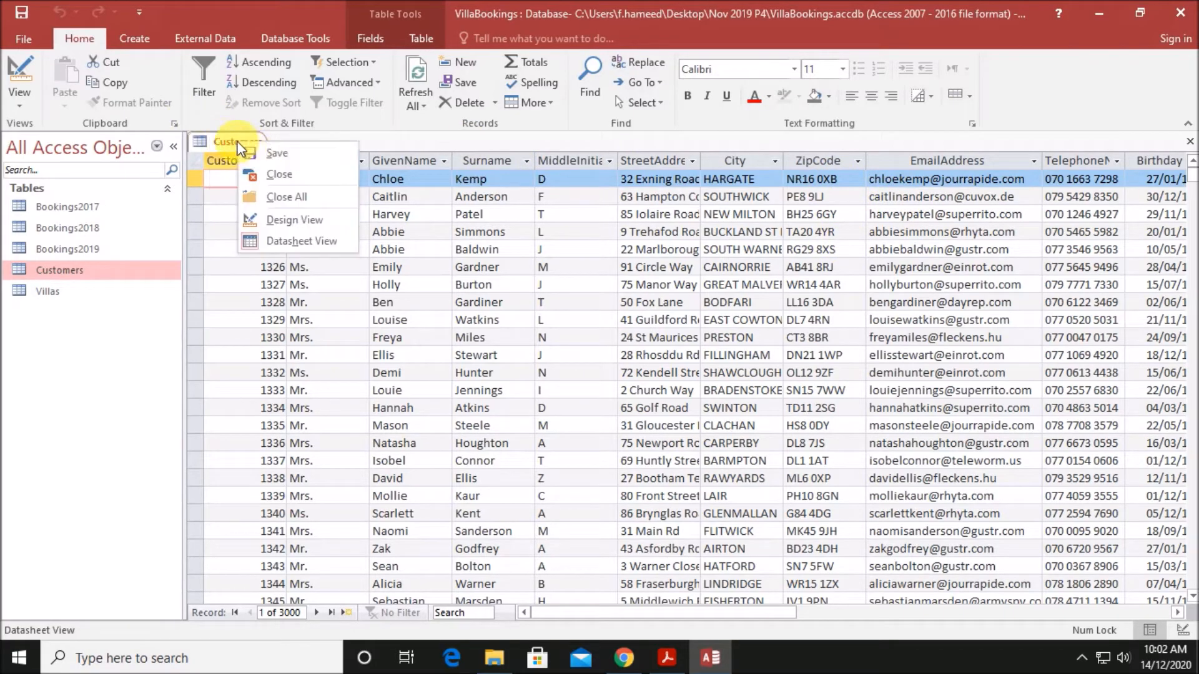
click(283, 176)
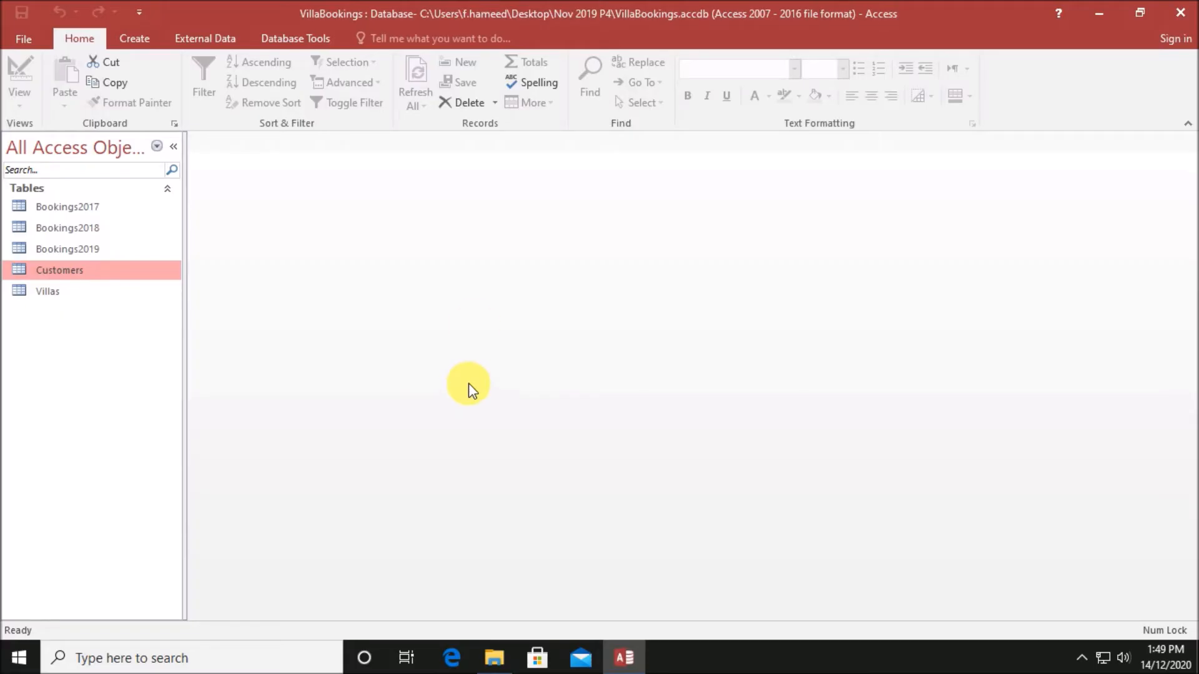
Open the database relationships and add the Bookings2017, Bookings2018, Bookings2019, Customers and Villas tables
click(281, 40)
click(216, 82)
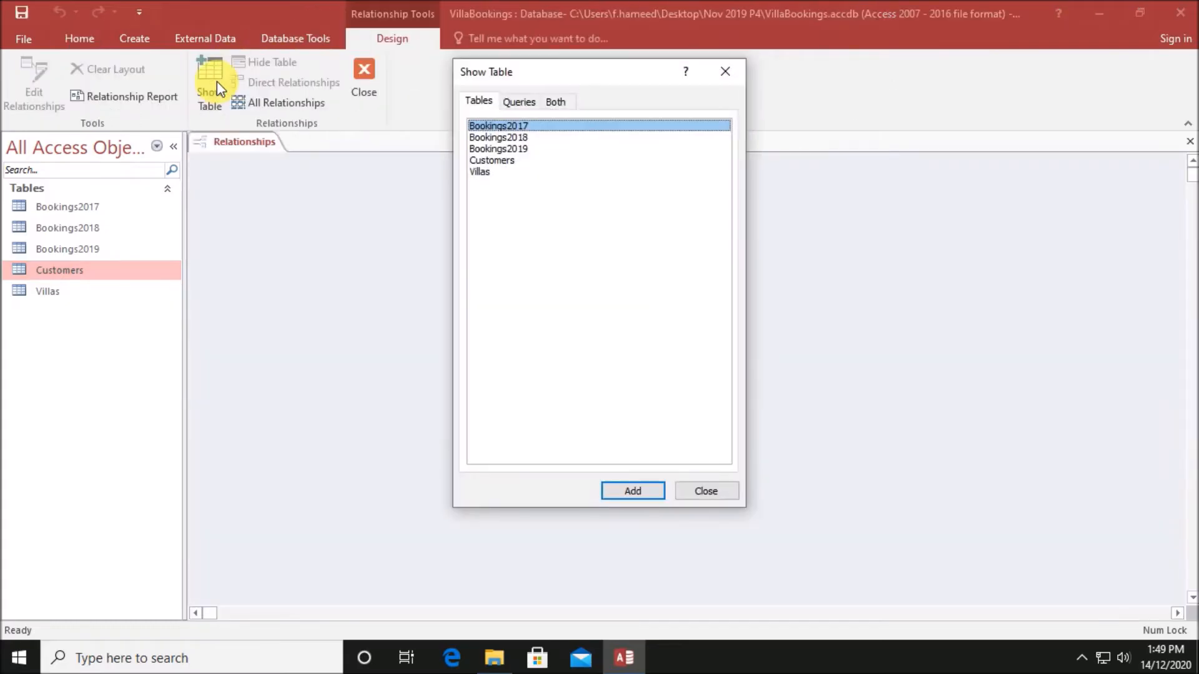
drag(528, 172, 537, 160)
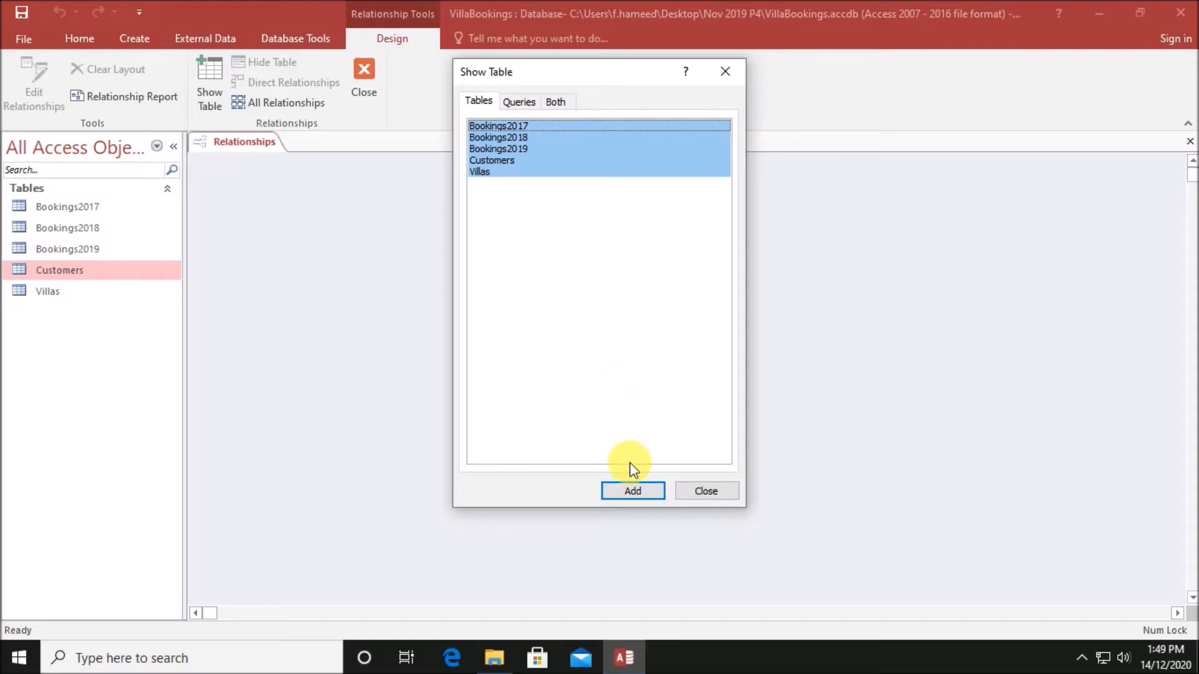
click(633, 491)
click(691, 494)
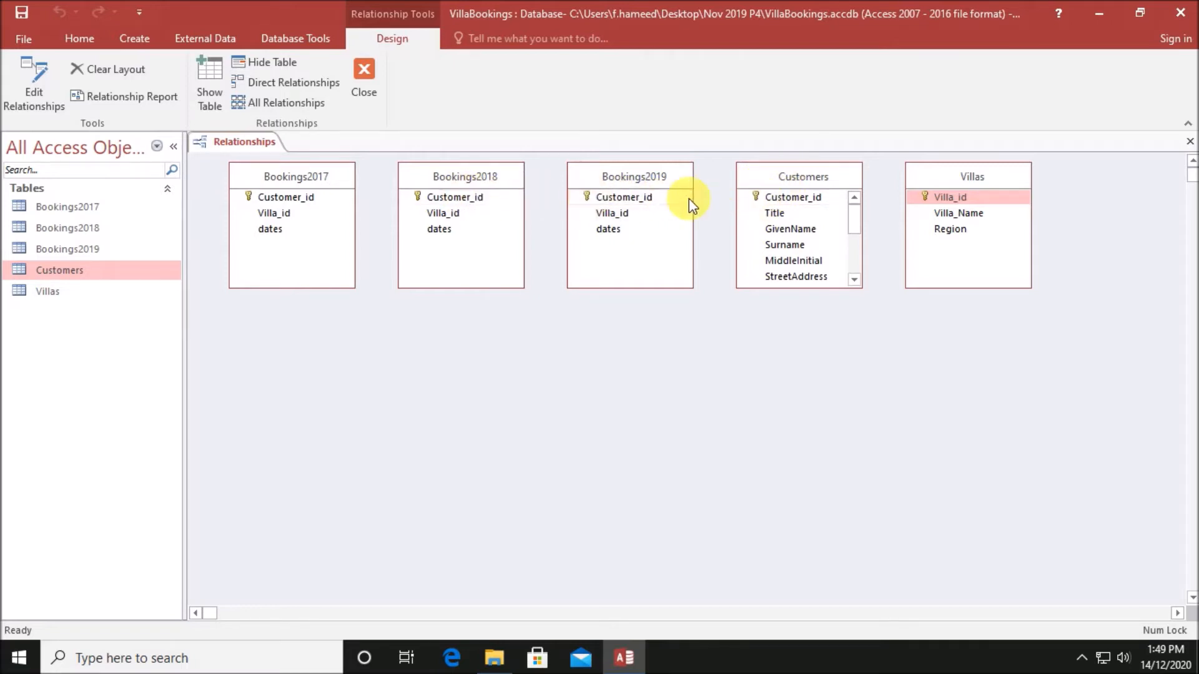
Arrange the relationship layout with the three Bookings tables stacked between Villas on the left and Customers on the right
click(773, 197)
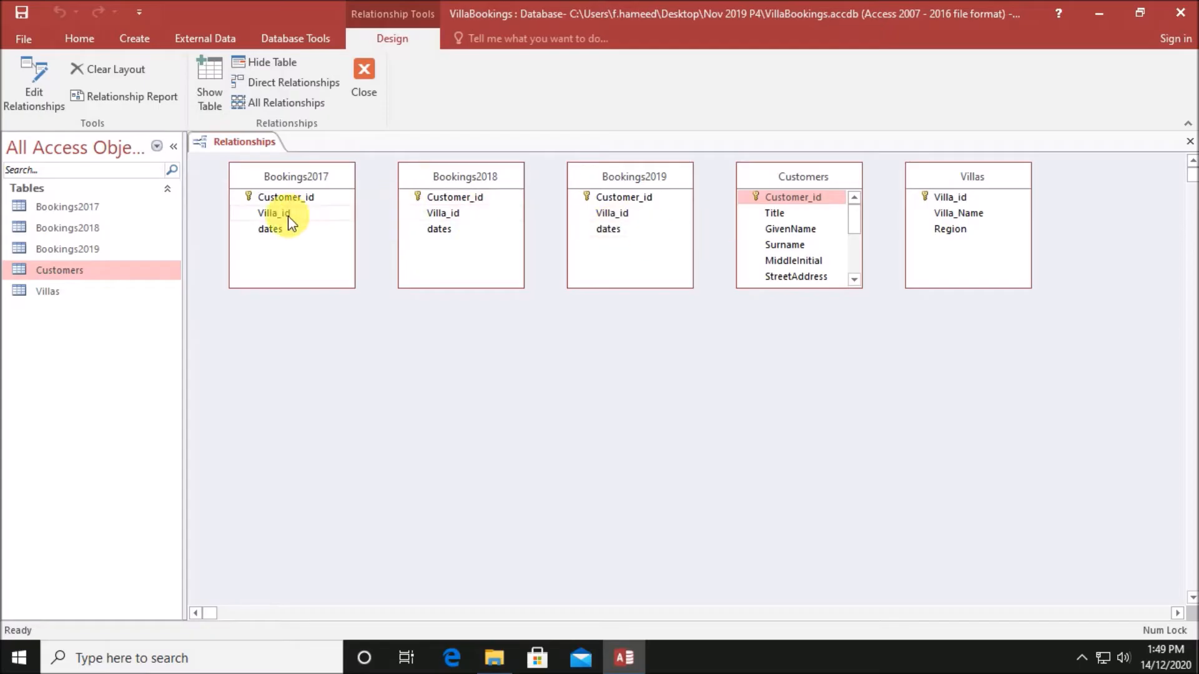
click(798, 181)
drag(797, 181, 990, 345)
drag(950, 181, 384, 359)
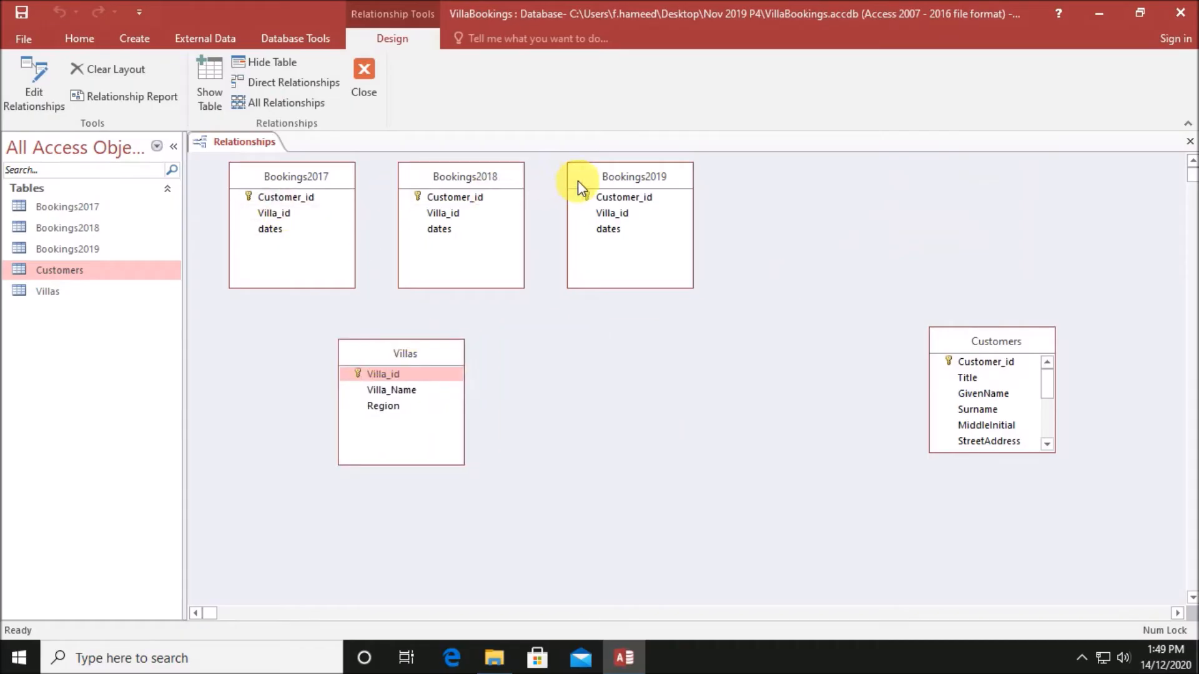
drag(605, 182, 679, 470)
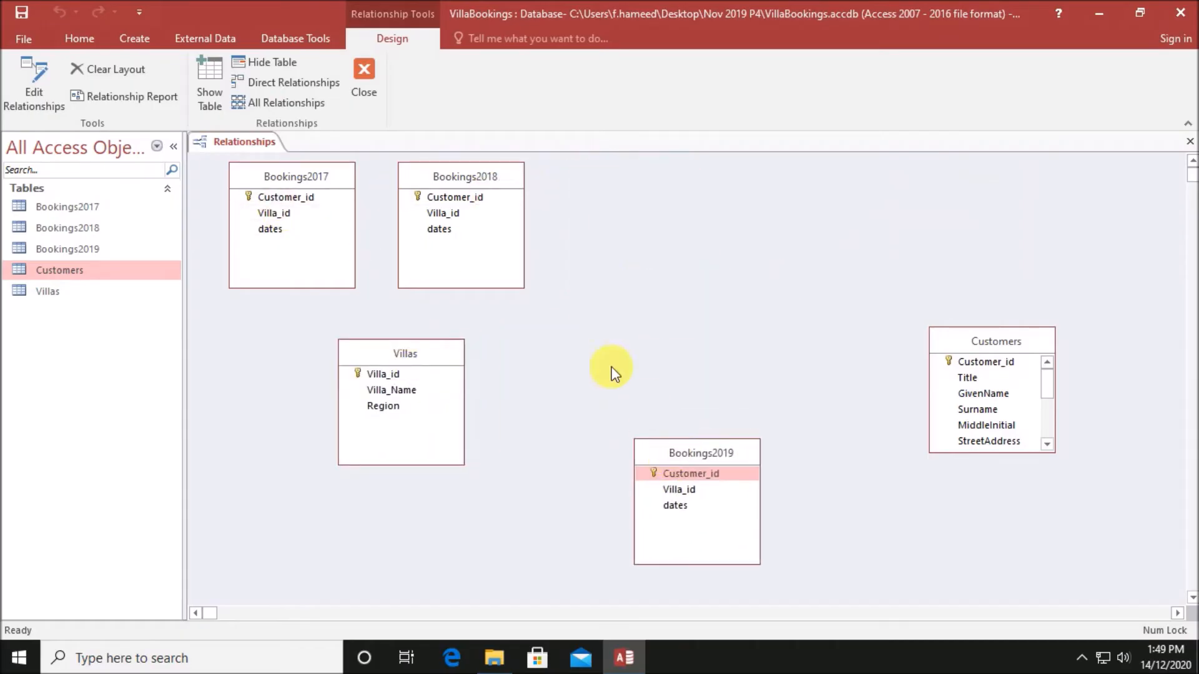
click(481, 178)
drag(481, 177, 719, 307)
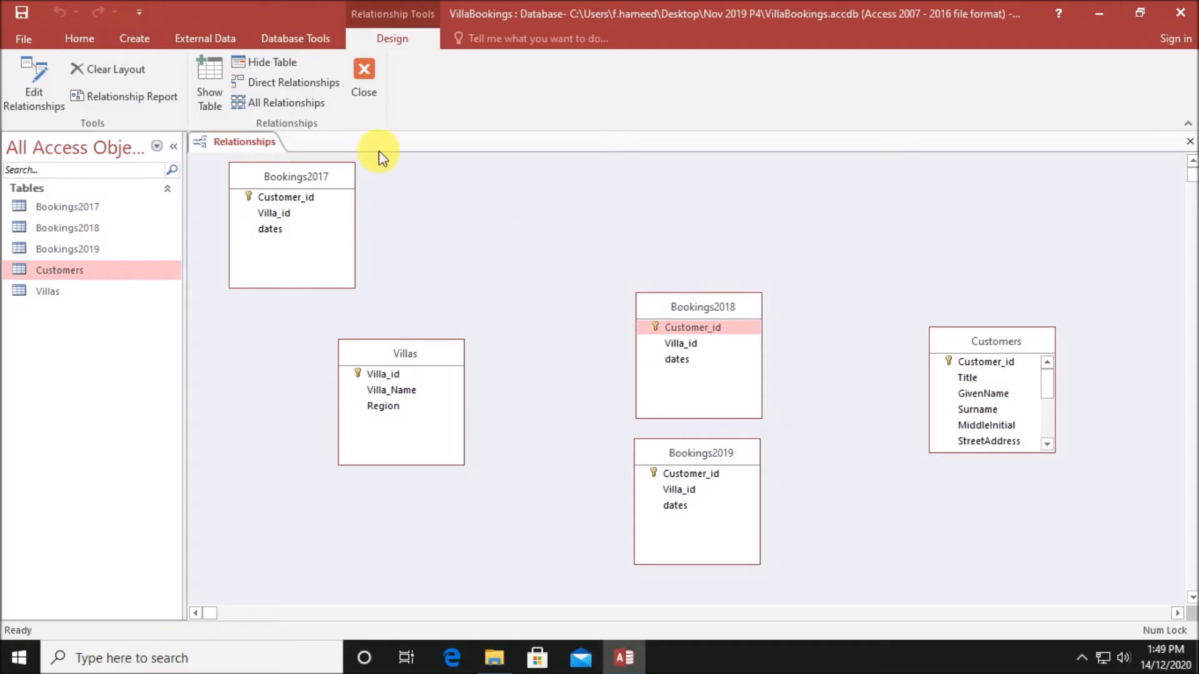
drag(326, 175, 736, 167)
drag(419, 347, 444, 298)
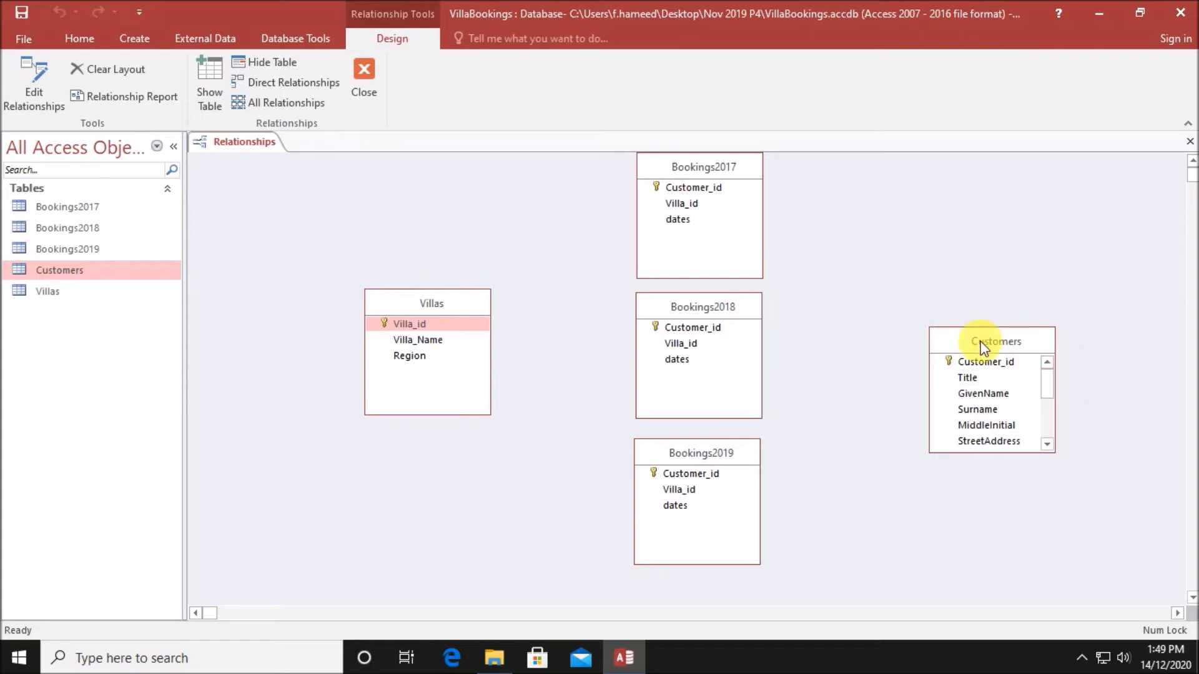
drag(987, 341, 971, 305)
Relate Customer_id in Bookings2017, Bookings2018 and Bookings2019 to Customer_id in Customers, without enforcing referential integrity
drag(726, 190, 936, 326)
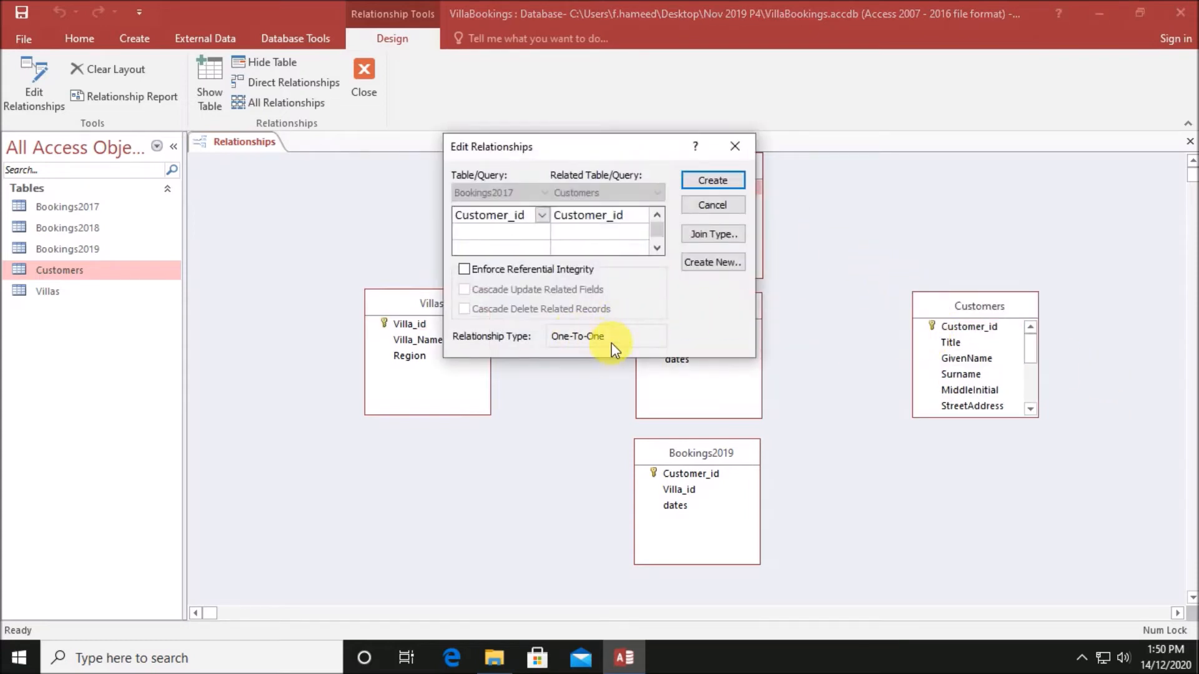
click(701, 185)
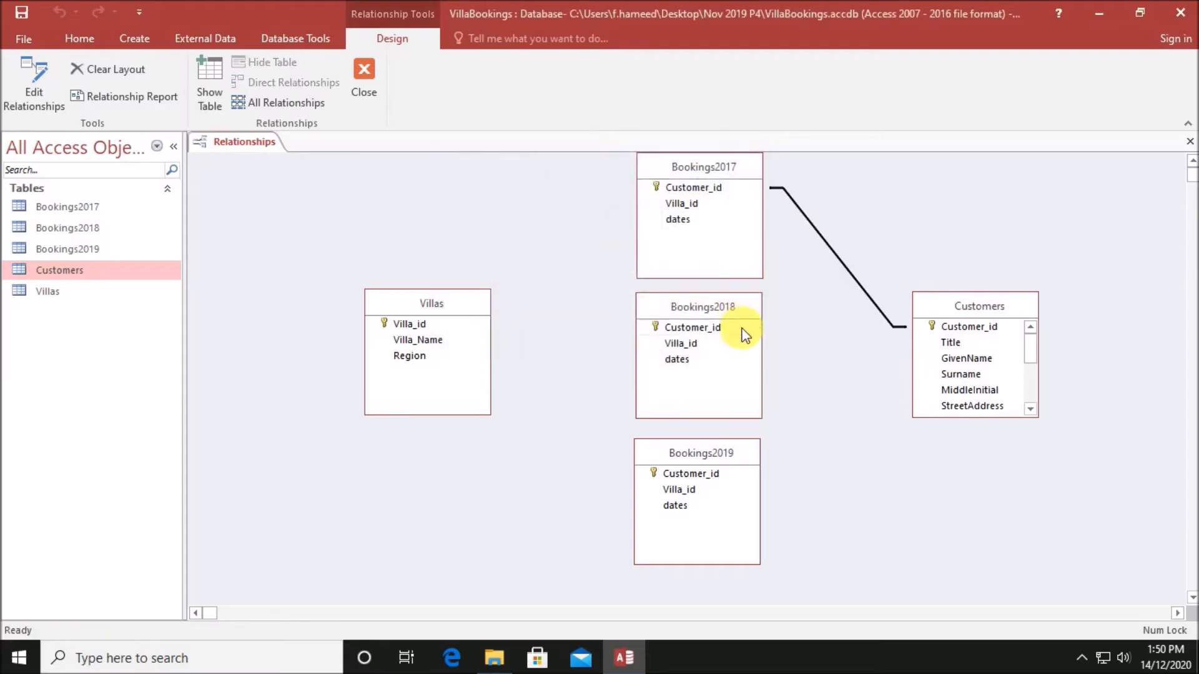
drag(734, 337, 816, 342)
drag(900, 346, 938, 328)
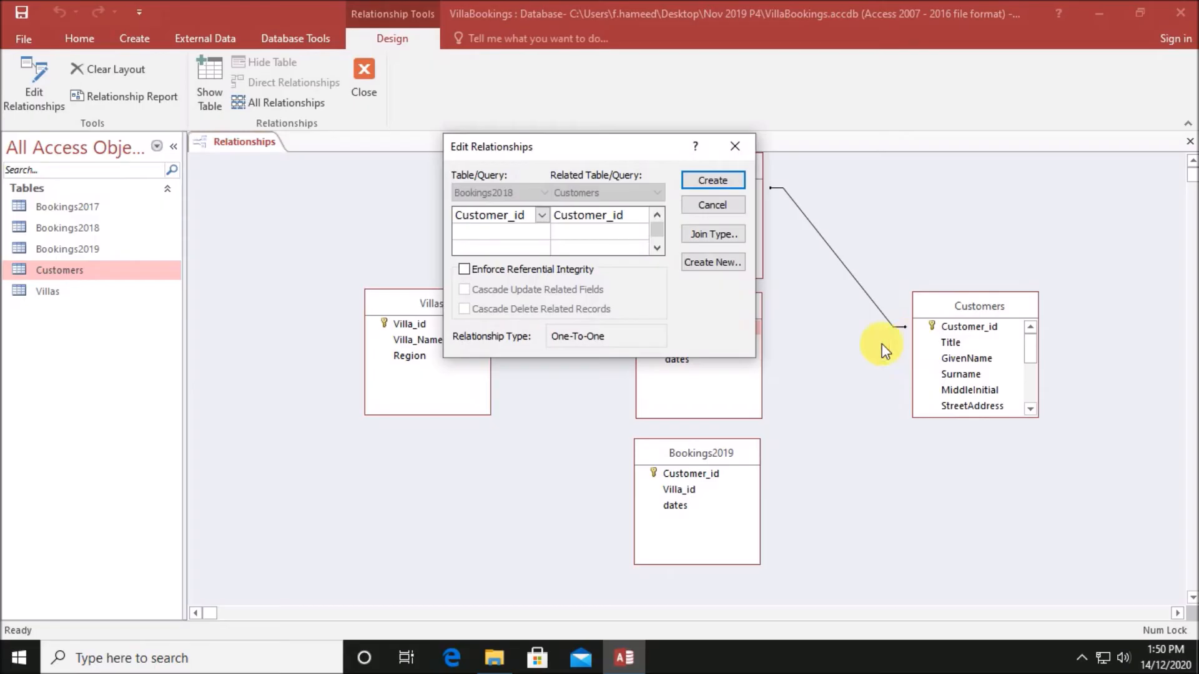
click(714, 183)
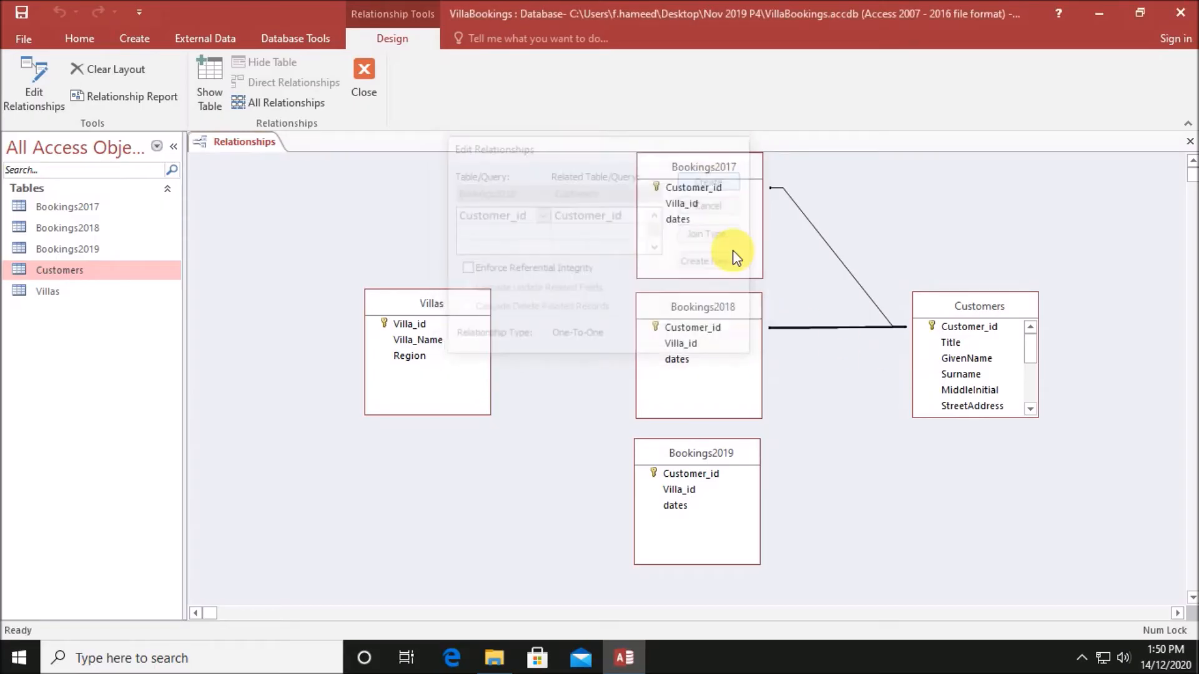
mouse_move(737, 476)
mouse_down()
mouse_move(829, 450)
mouse_move(928, 326)
mouse_up()
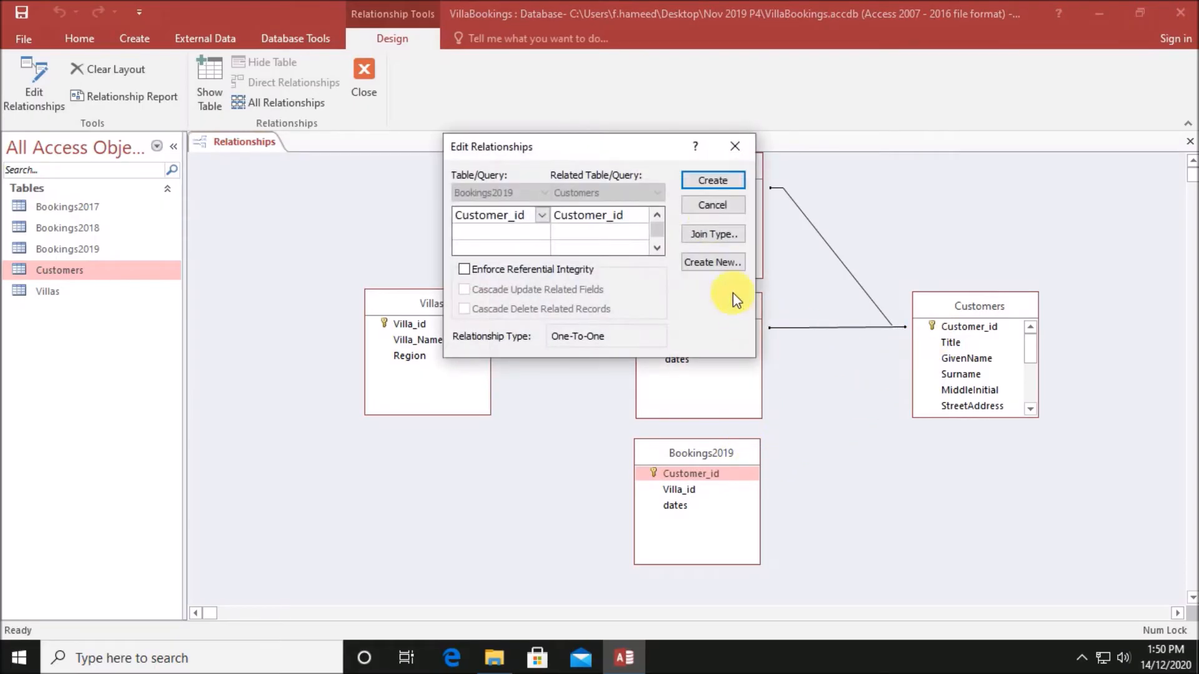
click(713, 181)
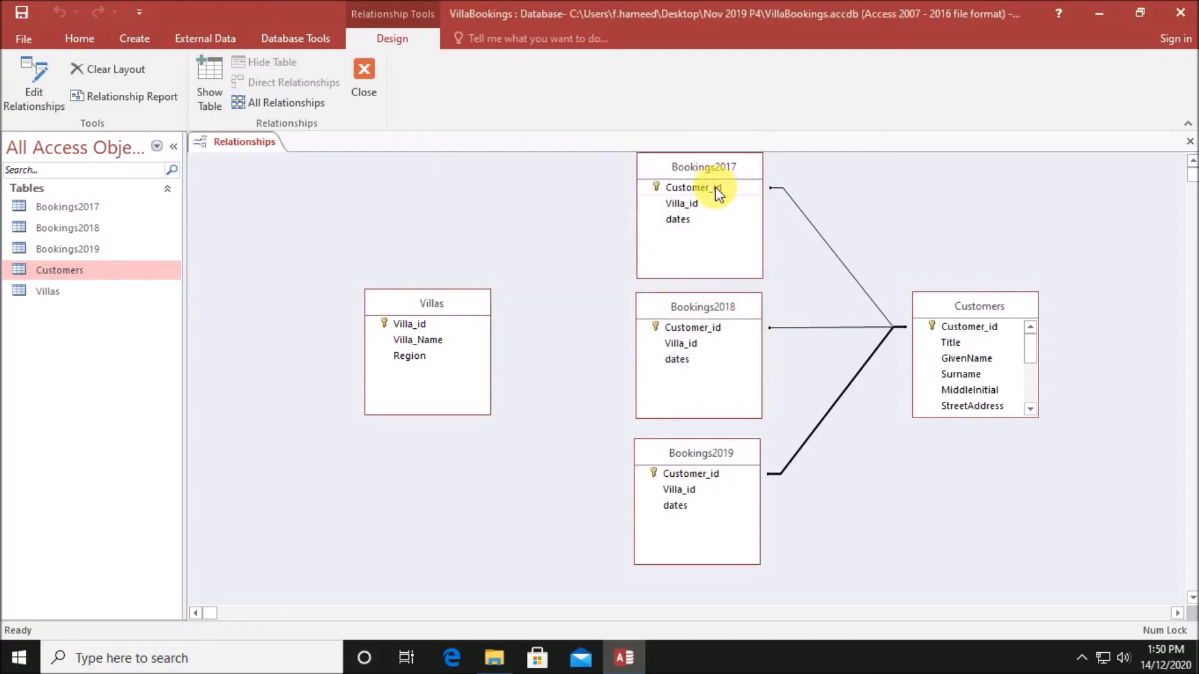
Relate Villa_id in Villas to Villa_id in Bookings2017, Bookings2018 and Bookings2019 without referential integrity, and save the relationships layout
click(436, 324)
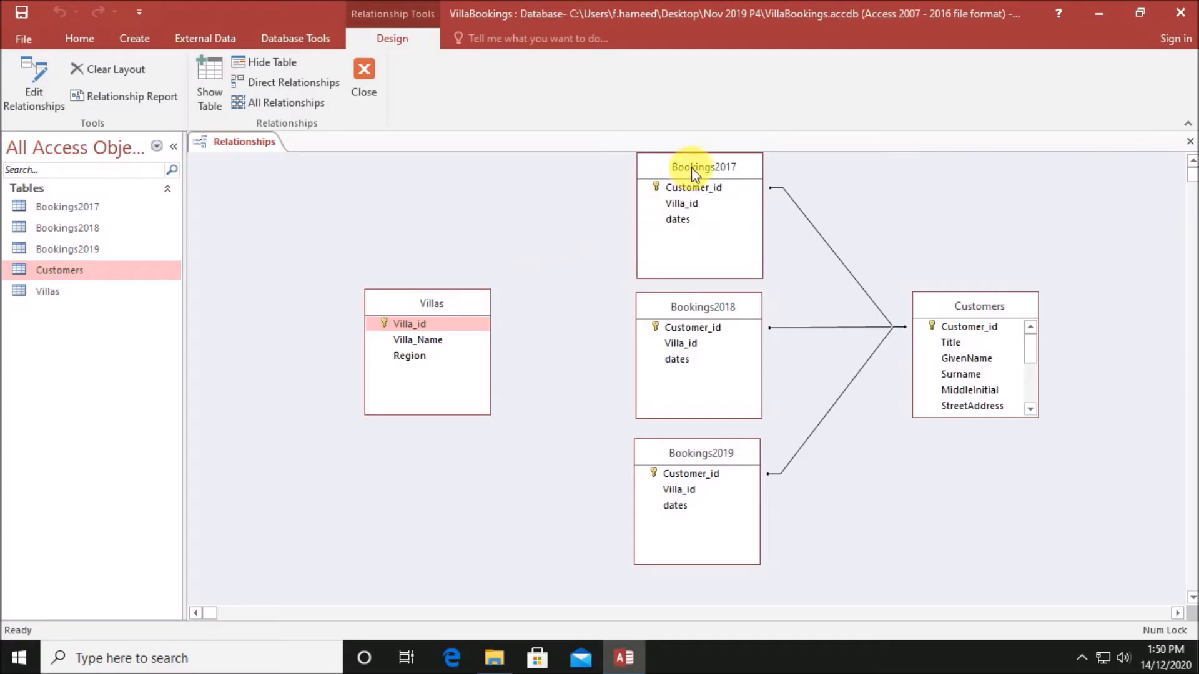
drag(479, 323, 668, 201)
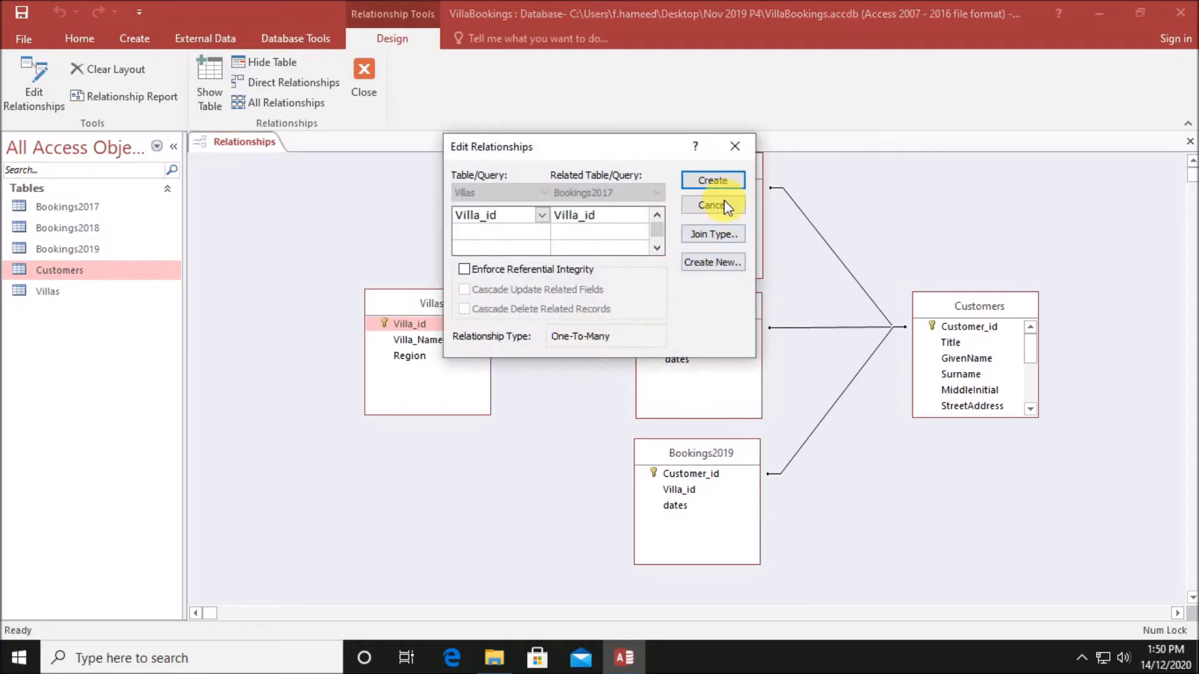
click(724, 184)
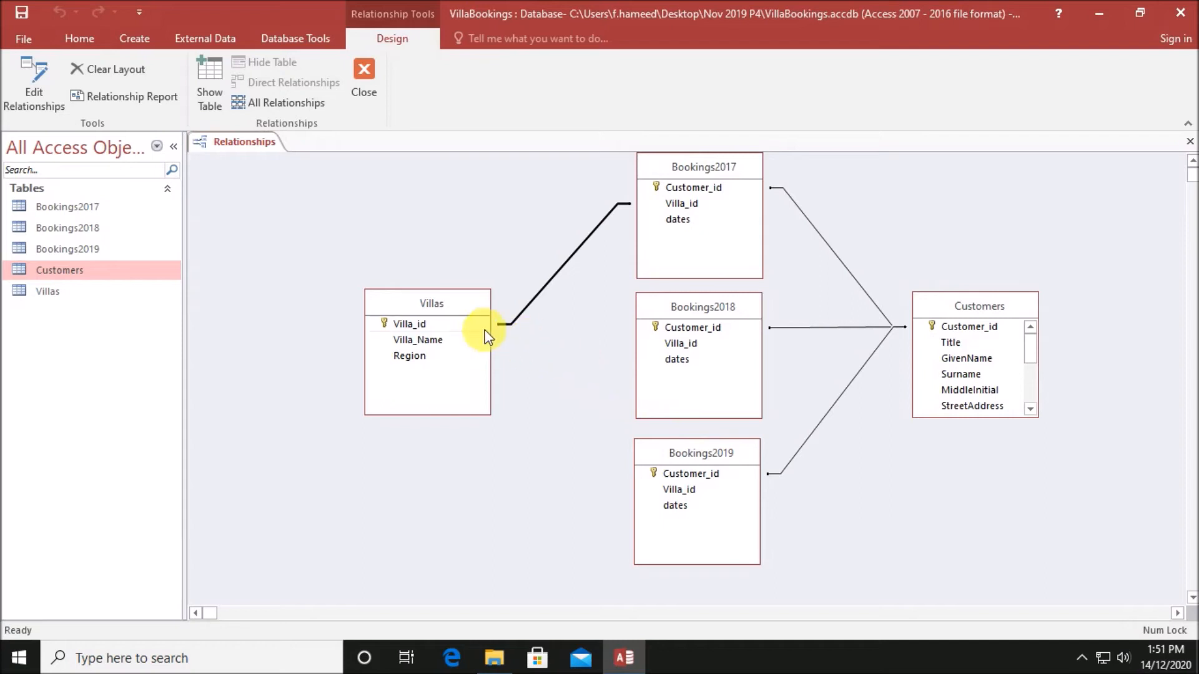
drag(481, 326, 666, 347)
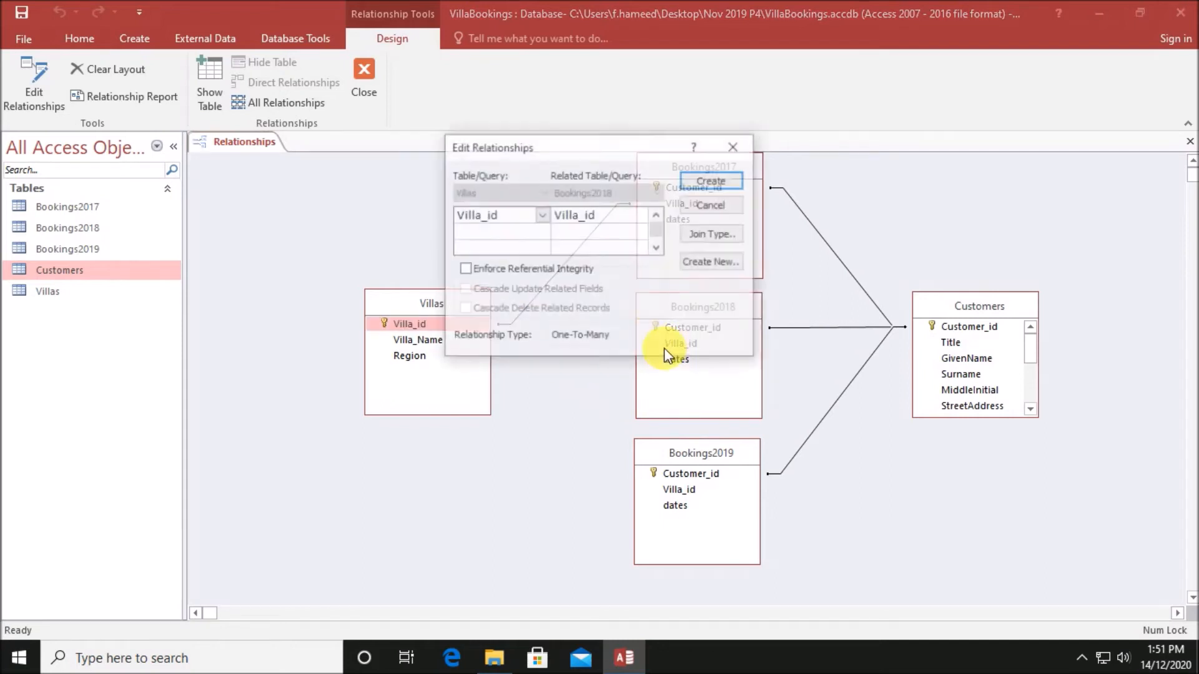
click(717, 185)
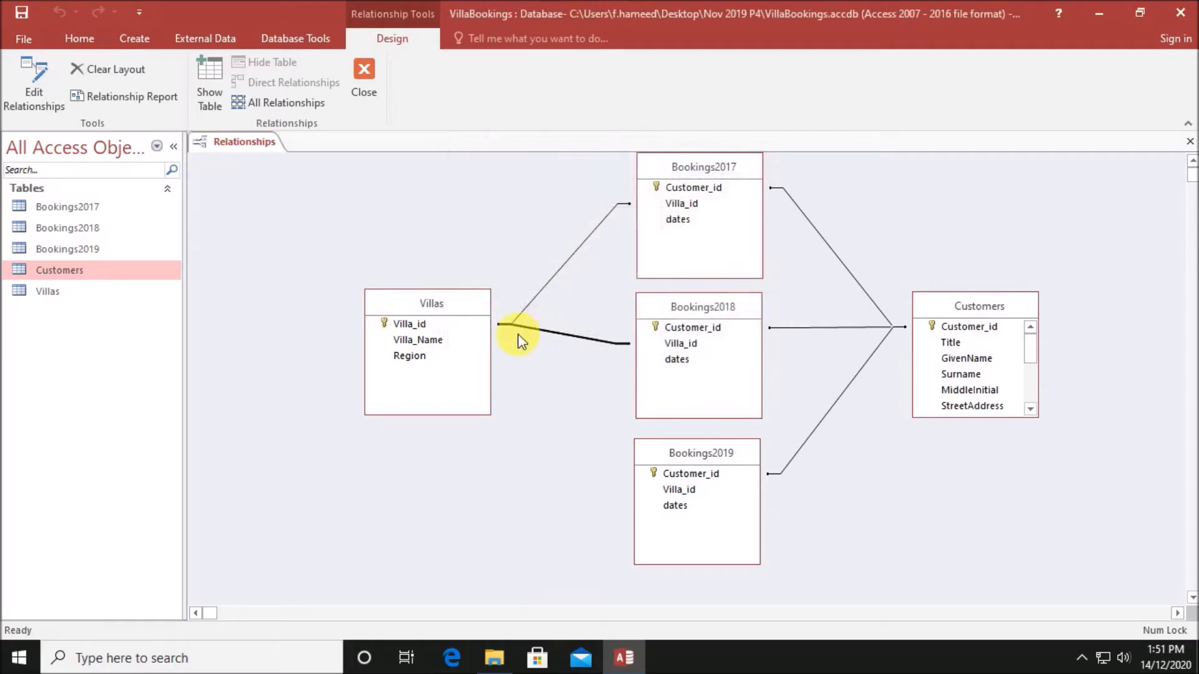
drag(455, 327, 674, 489)
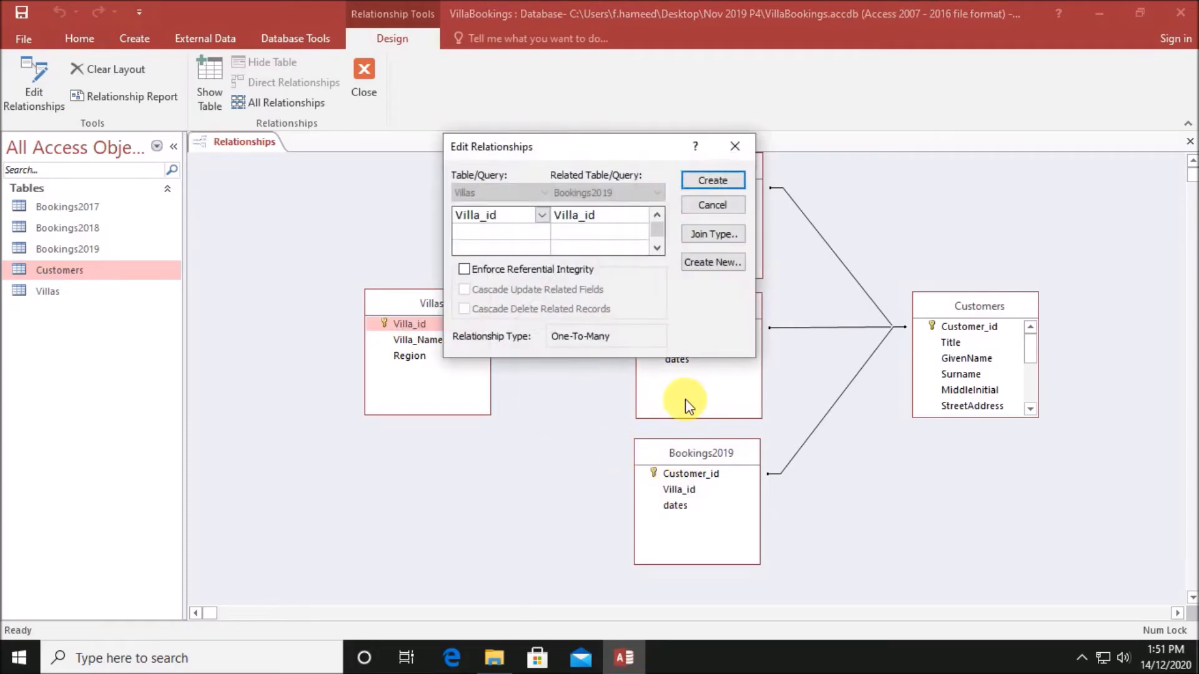
click(717, 181)
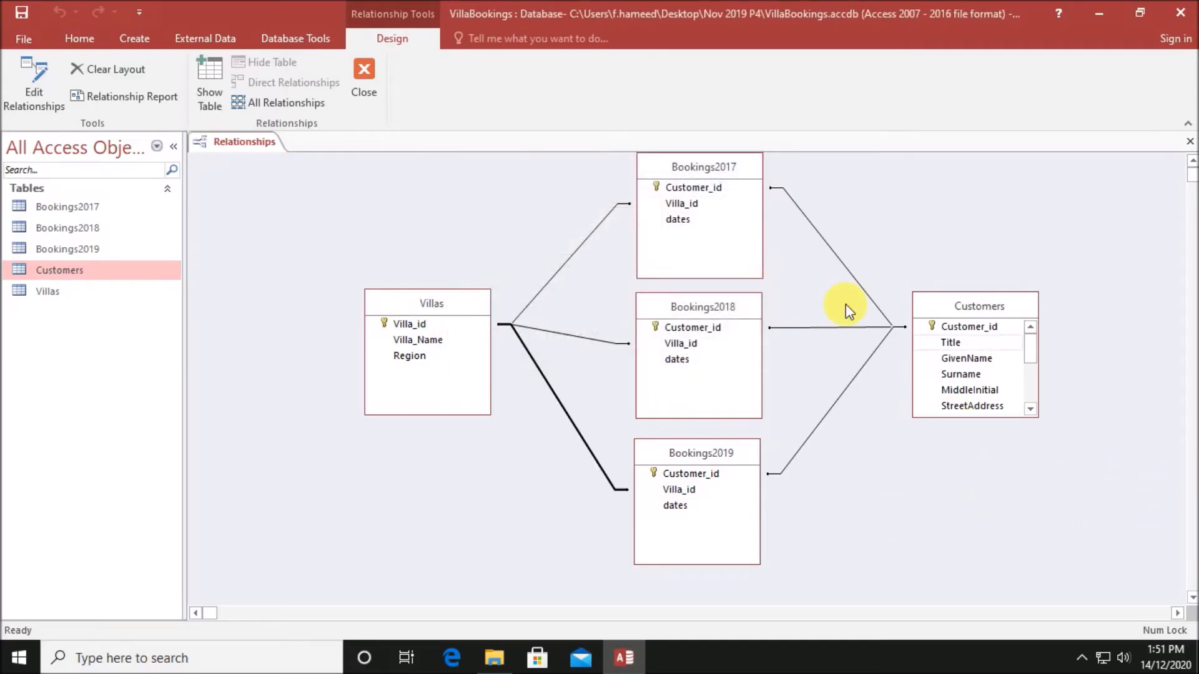
right_click(267, 142)
click(316, 152)
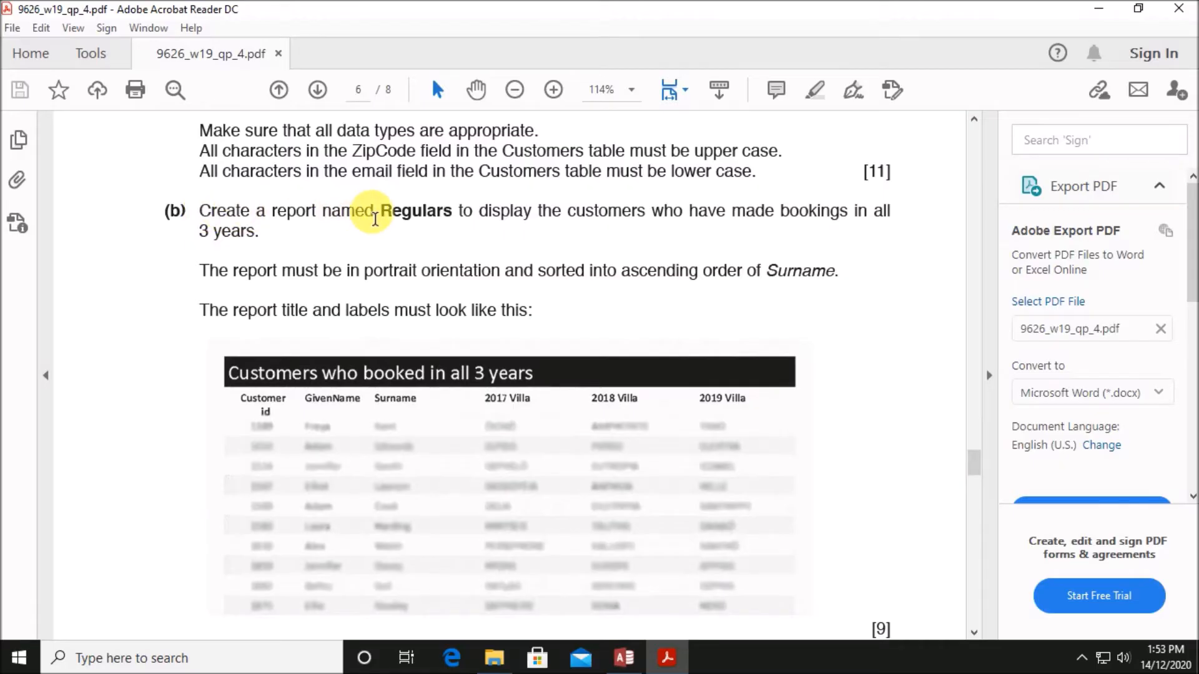
Read the question 6(b) requirements for the Regulars report, including its orientation, sort order, title and column labels
drag(381, 218, 262, 242)
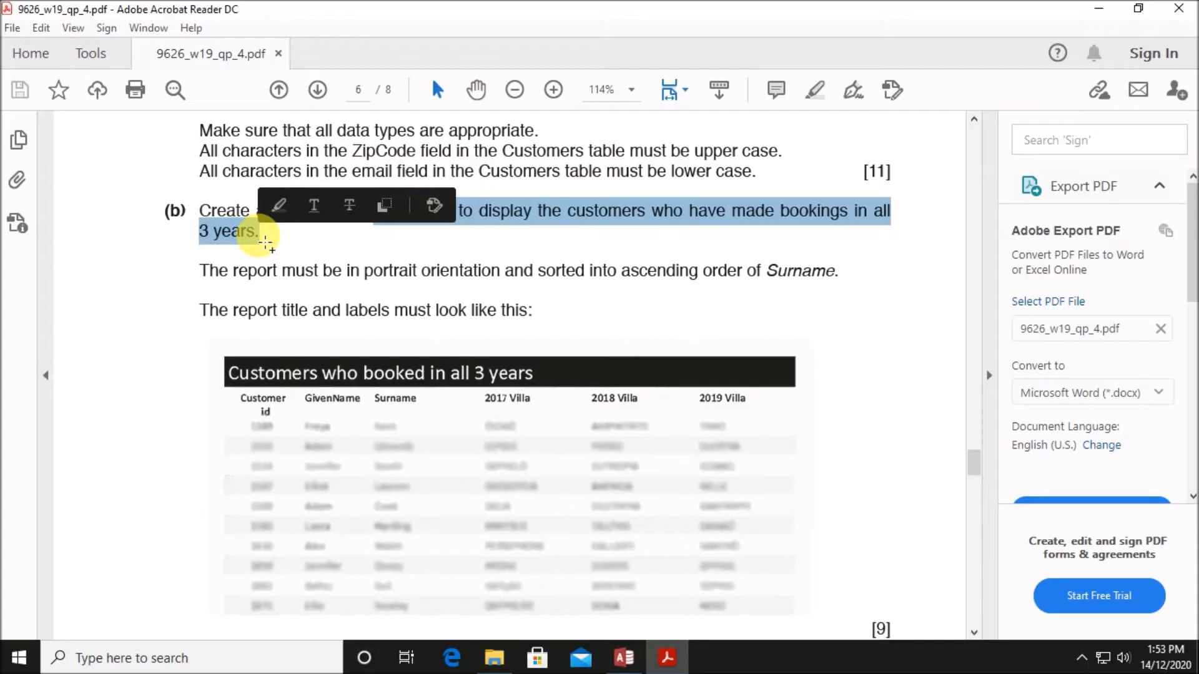
drag(200, 272, 812, 281)
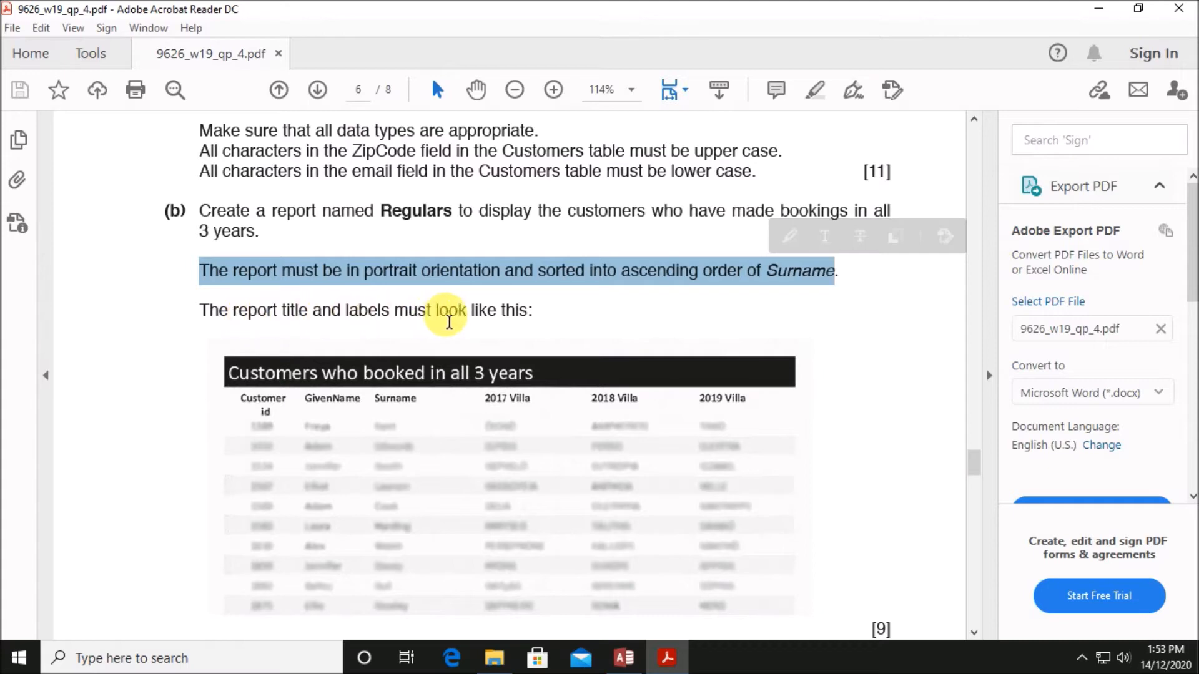
scroll(562, 324, down, 3)
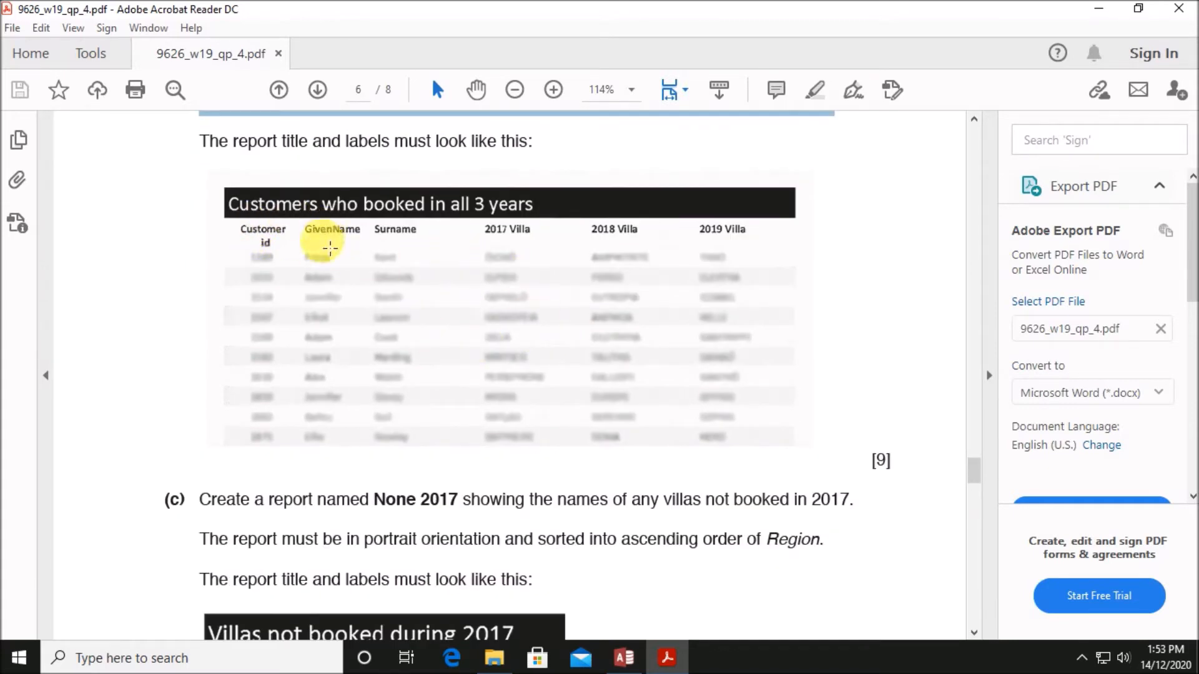
drag(247, 234, 292, 243)
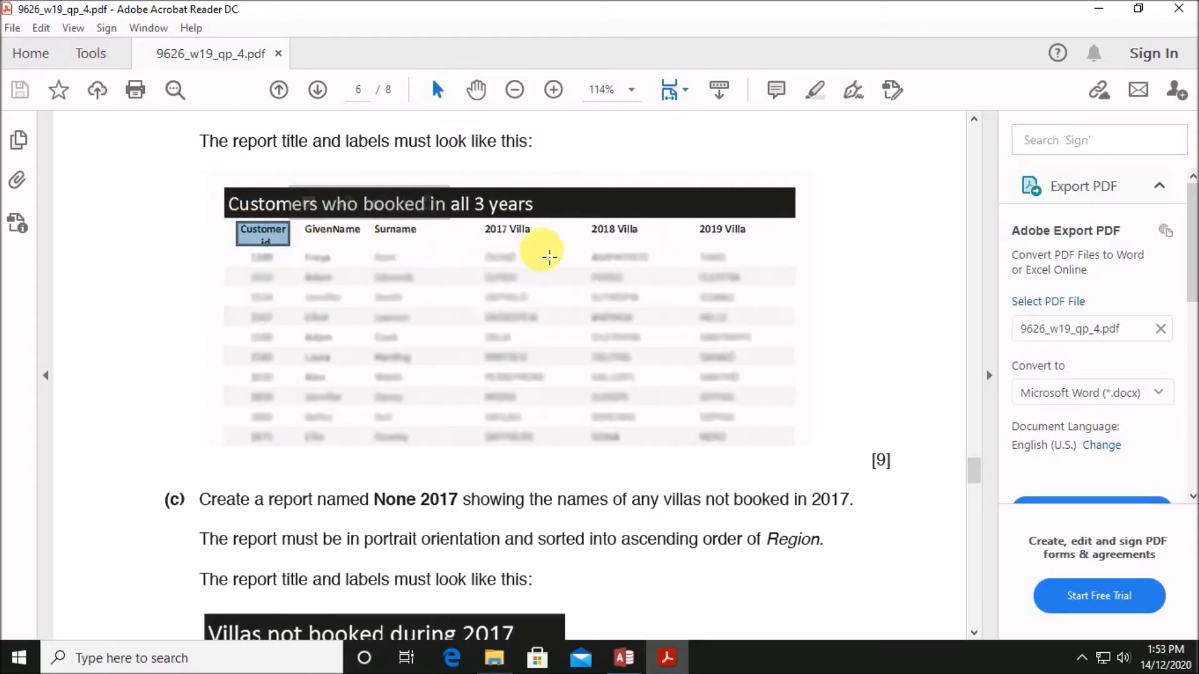
click(882, 203)
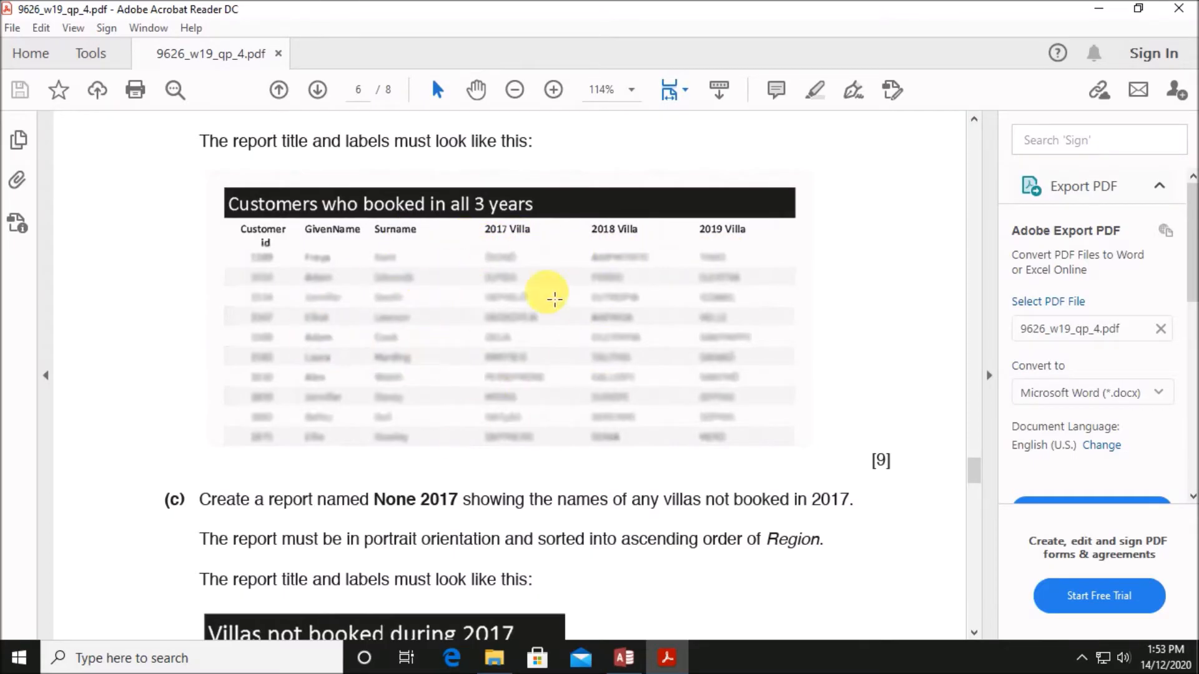
Switch to Access and create a query in design view with the Bookings2017, Bookings2018, Bookings2019, Customers and Villas tables
click(624, 661)
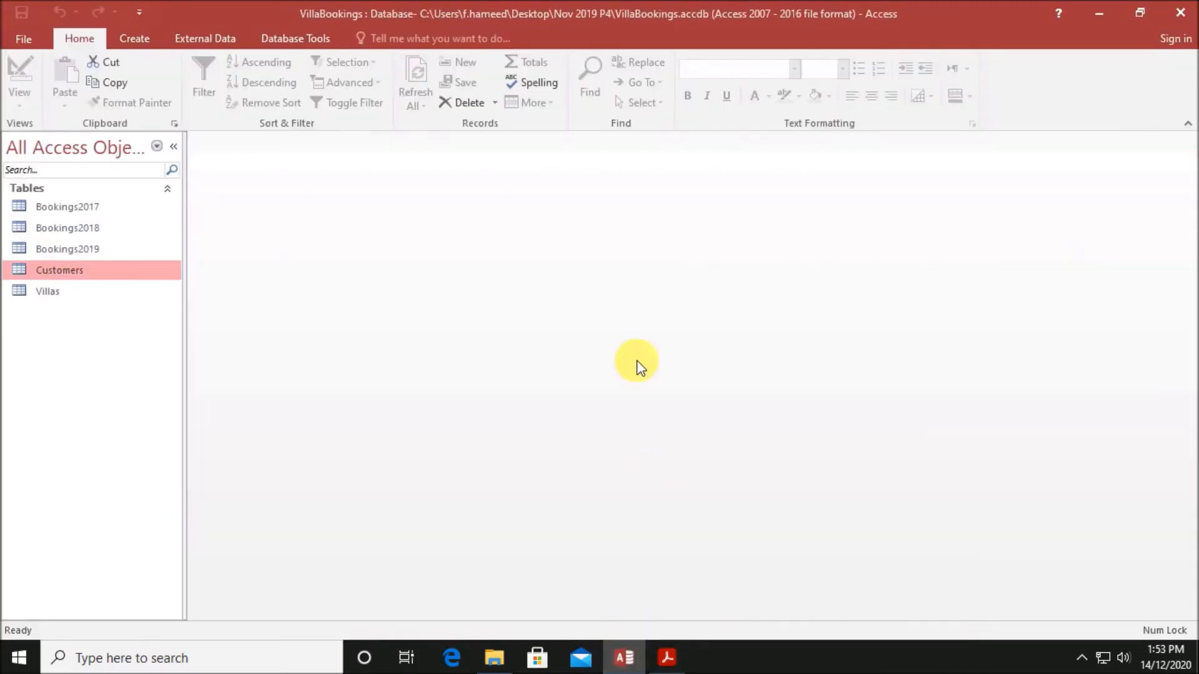
click(144, 39)
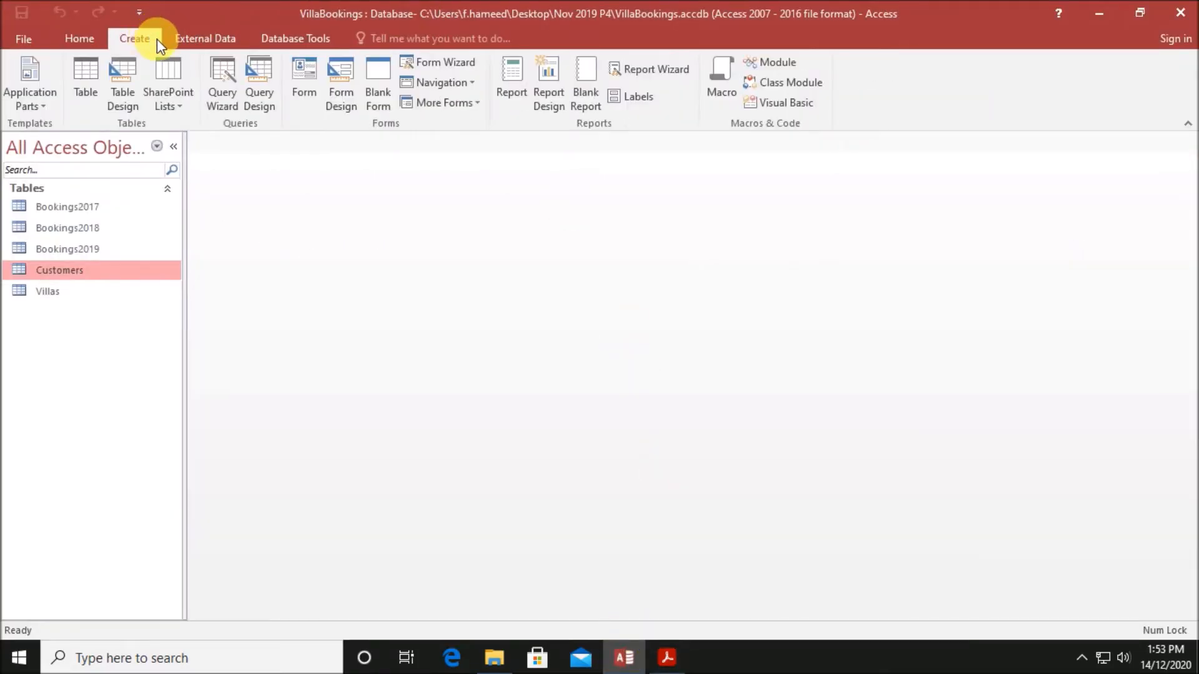
click(262, 86)
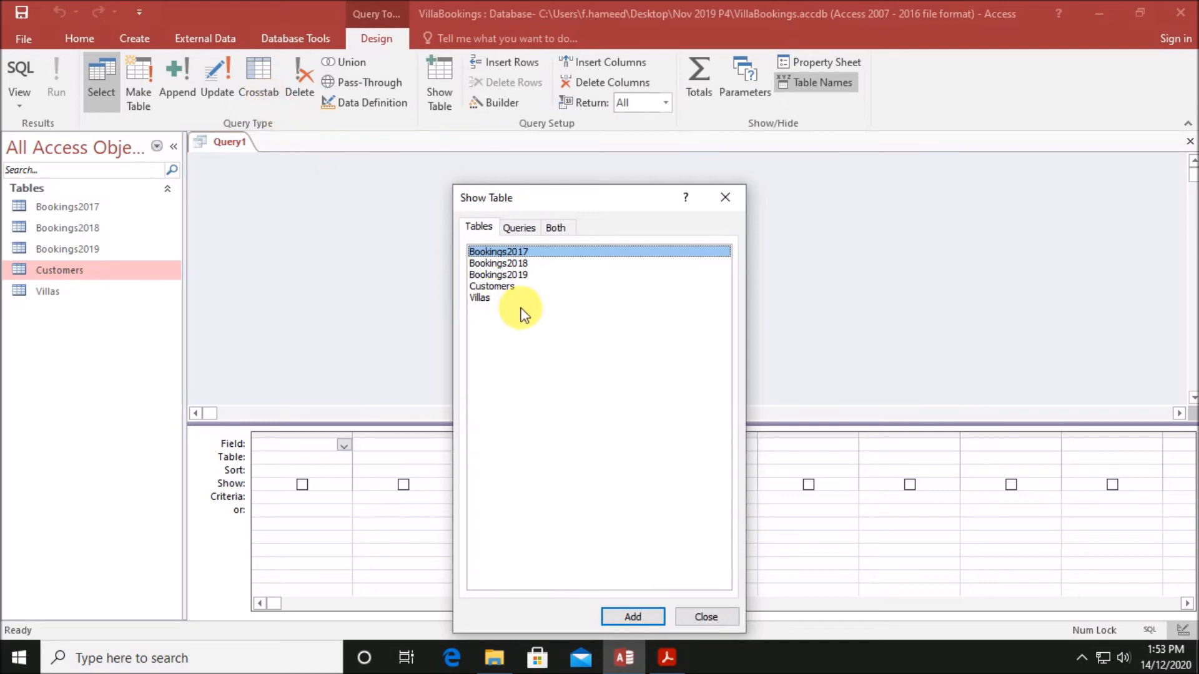
drag(481, 329, 534, 256)
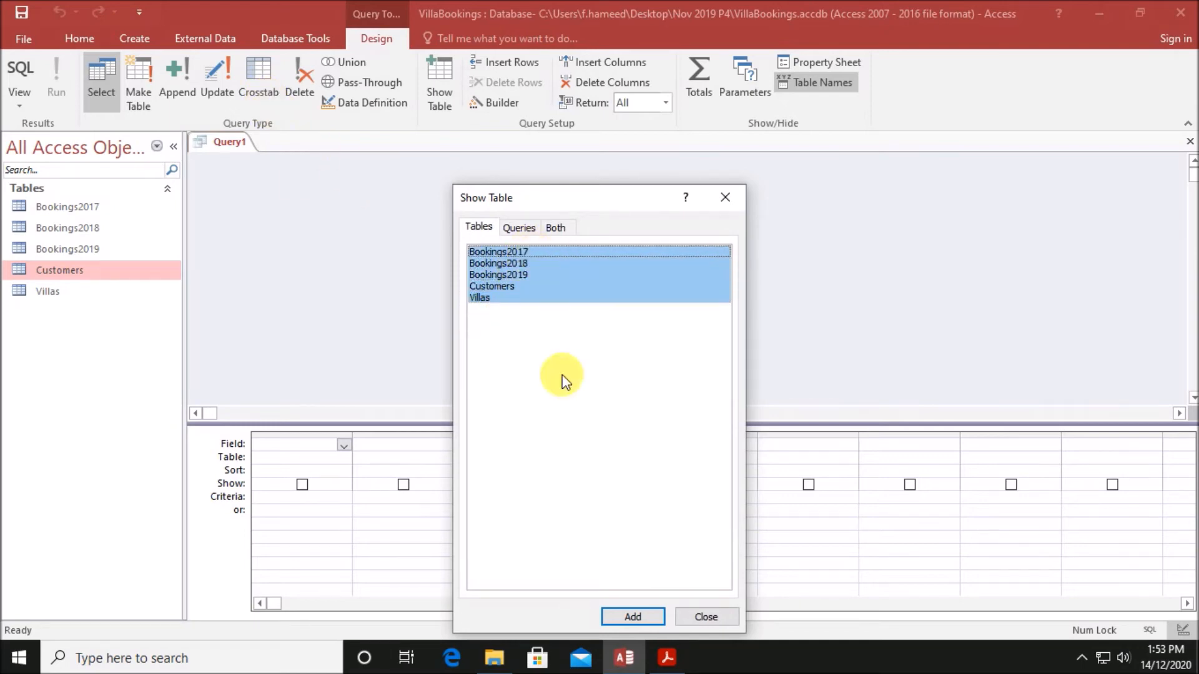
click(637, 615)
click(695, 619)
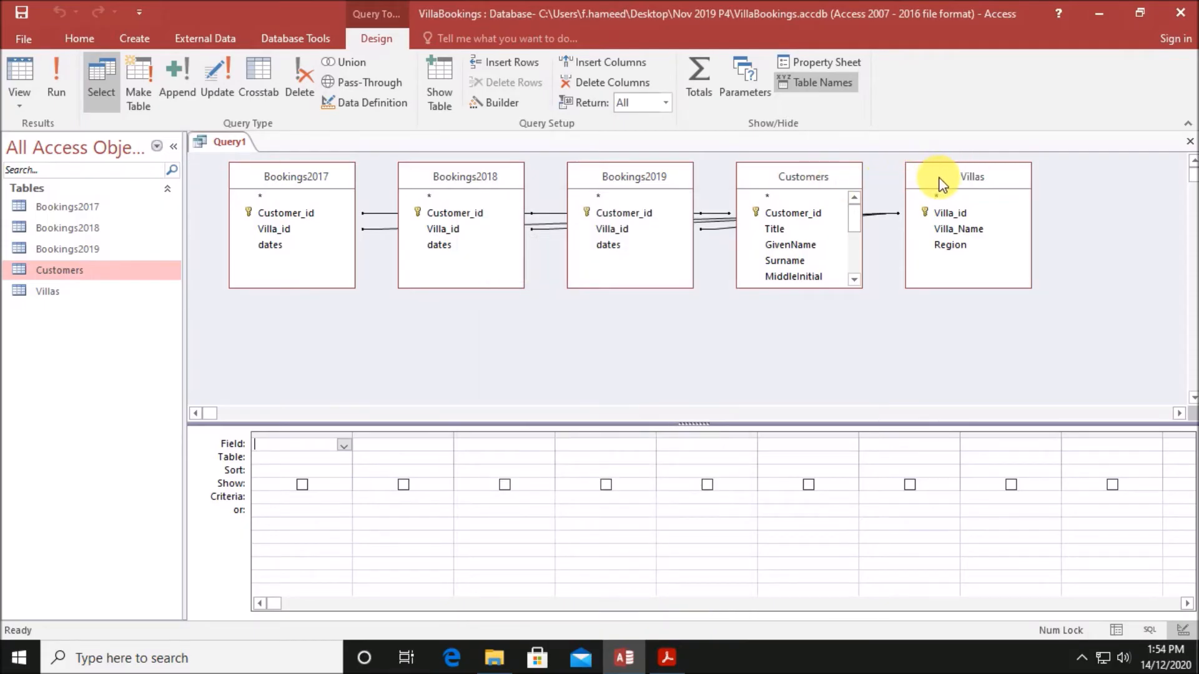
Move the Villas table below Customers and add two more copies of Villas to the query
drag(943, 186, 795, 343)
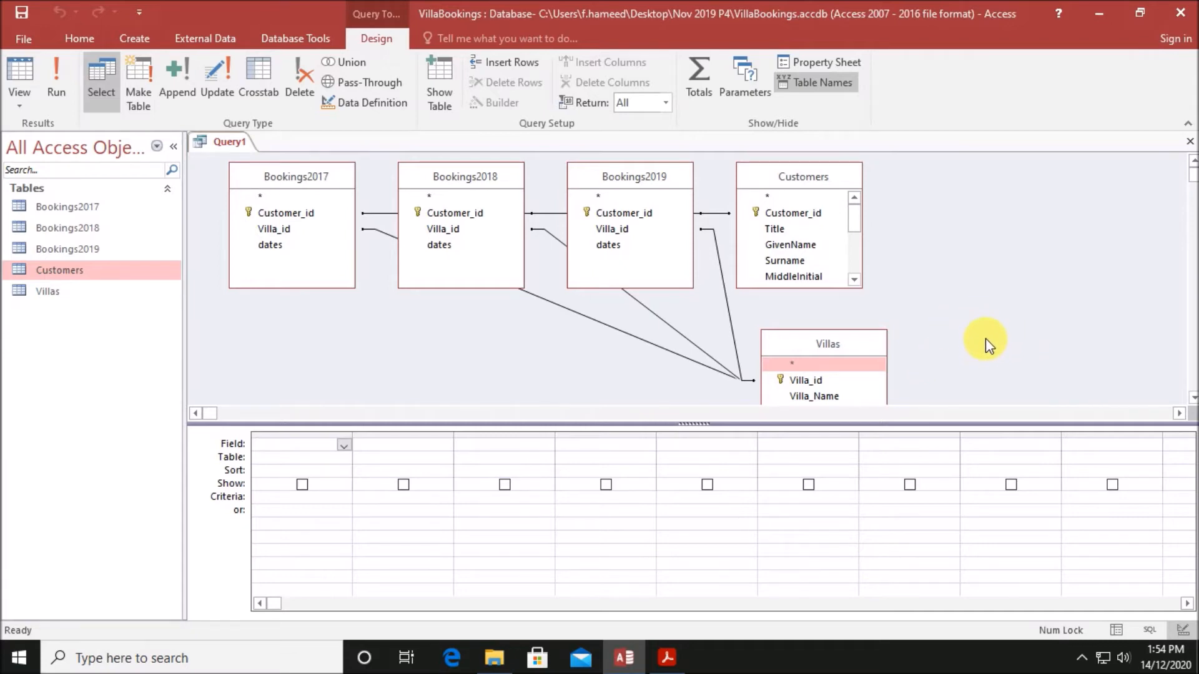
right_click(979, 297)
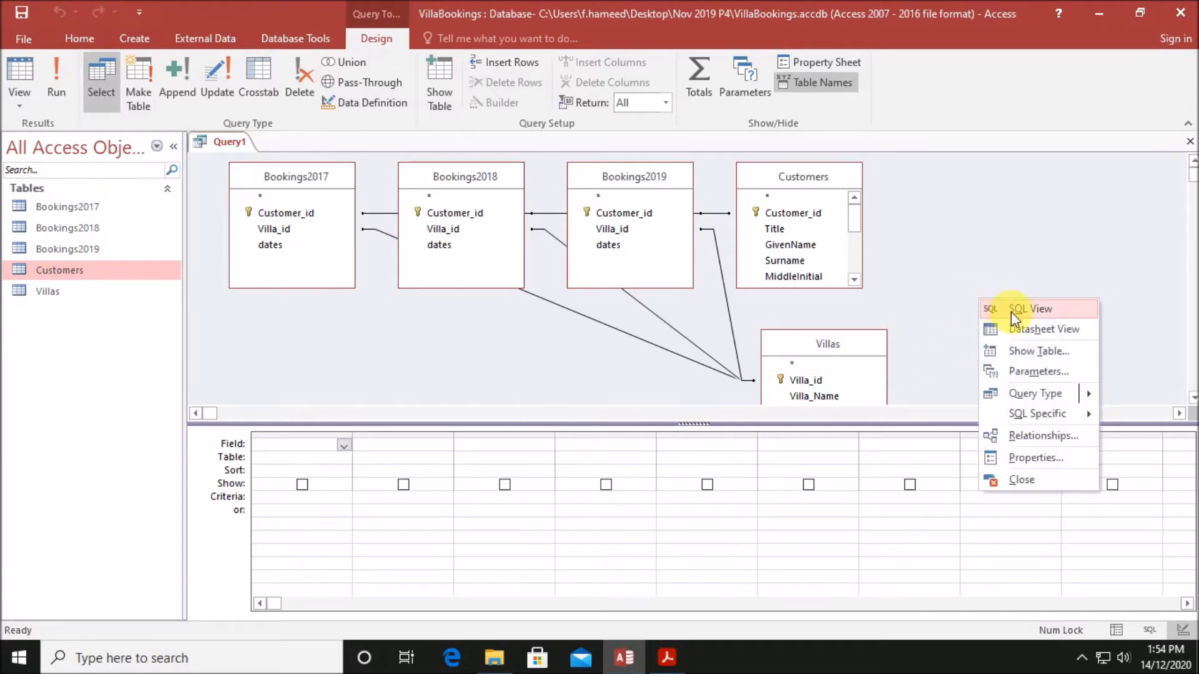
click(1021, 350)
click(498, 298)
click(632, 616)
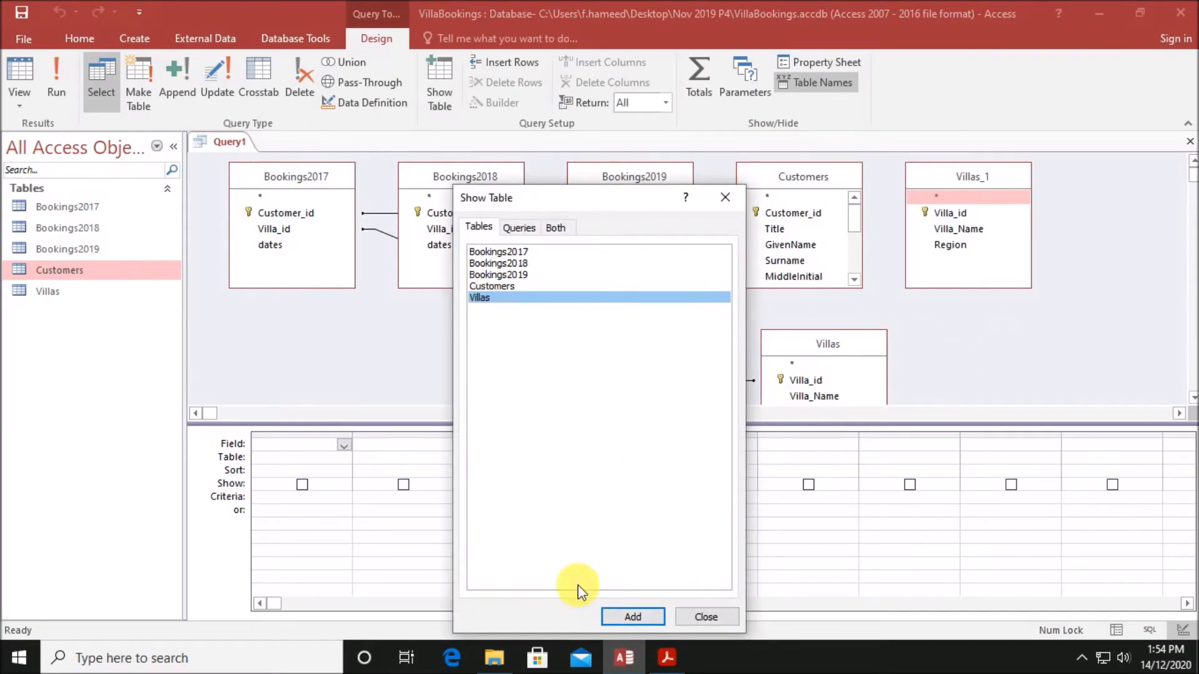
click(626, 620)
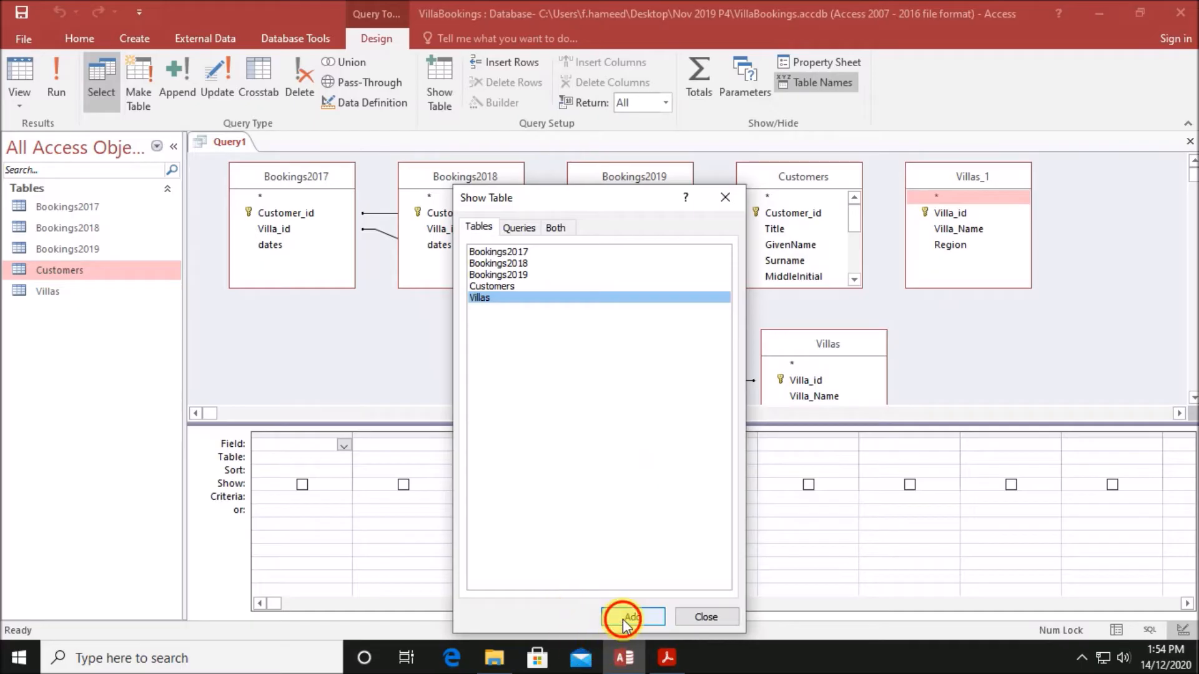
click(698, 617)
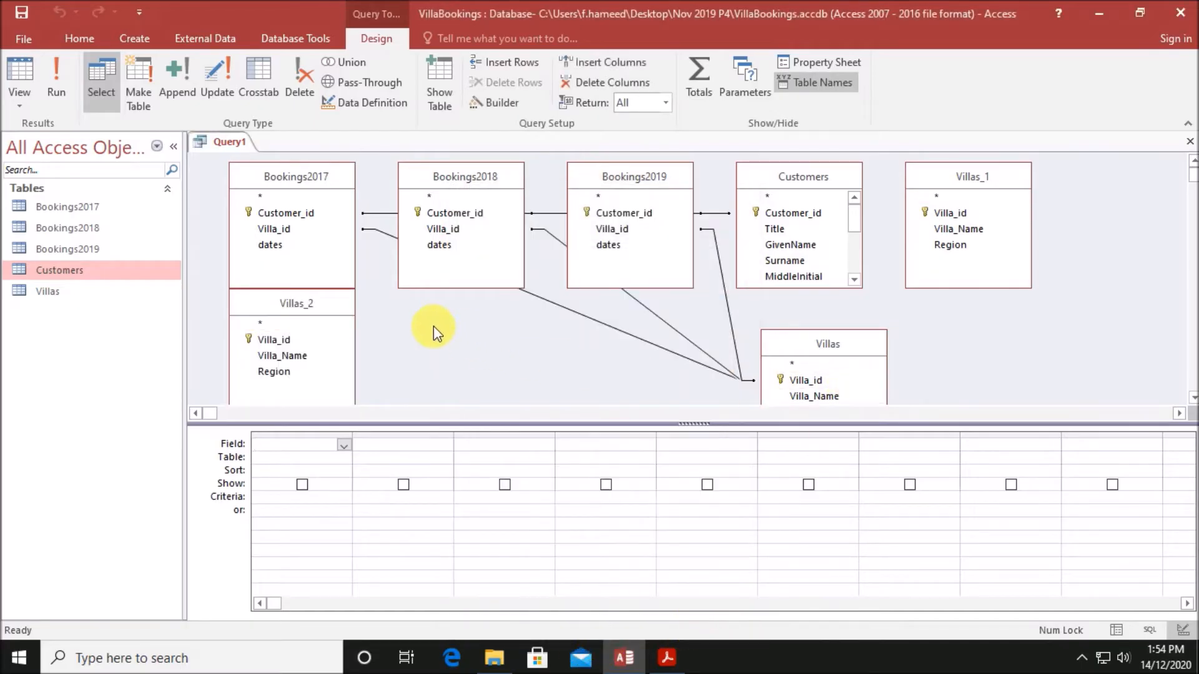
Spread the three Bookings tables and Customers in a row, with the three Villas copies side by side beneath them
drag(344, 305, 513, 335)
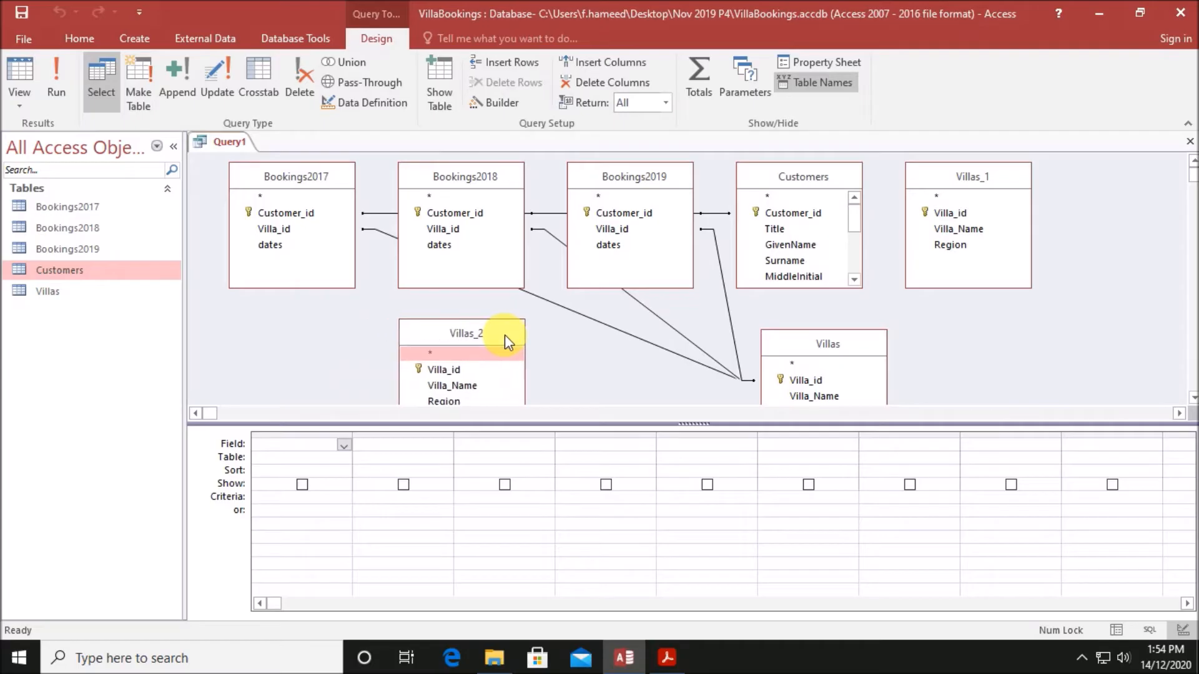
drag(815, 349, 286, 368)
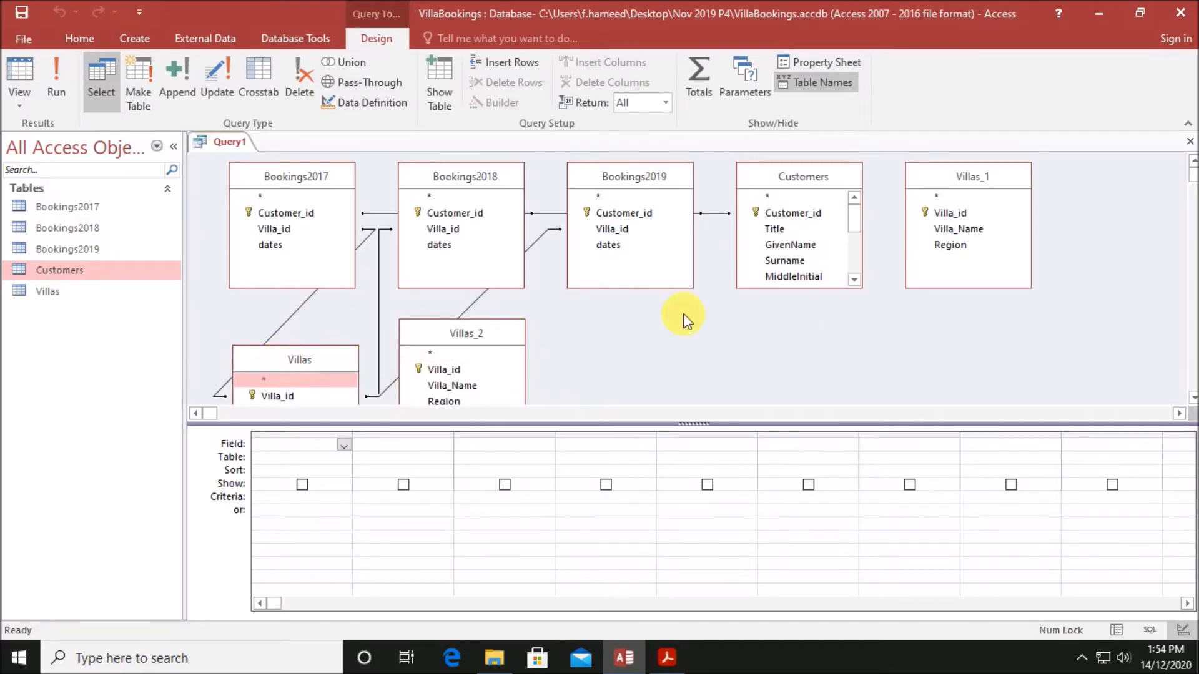
drag(931, 171, 619, 310)
drag(785, 181, 1093, 169)
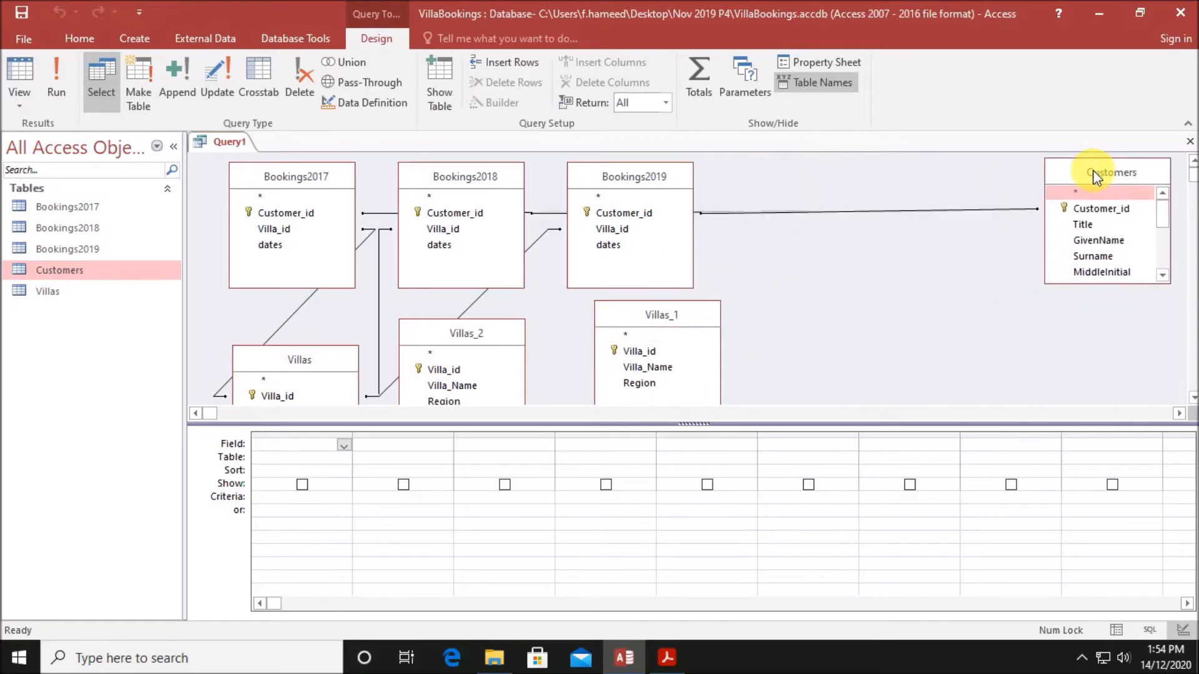
drag(680, 178, 898, 189)
drag(483, 170, 648, 170)
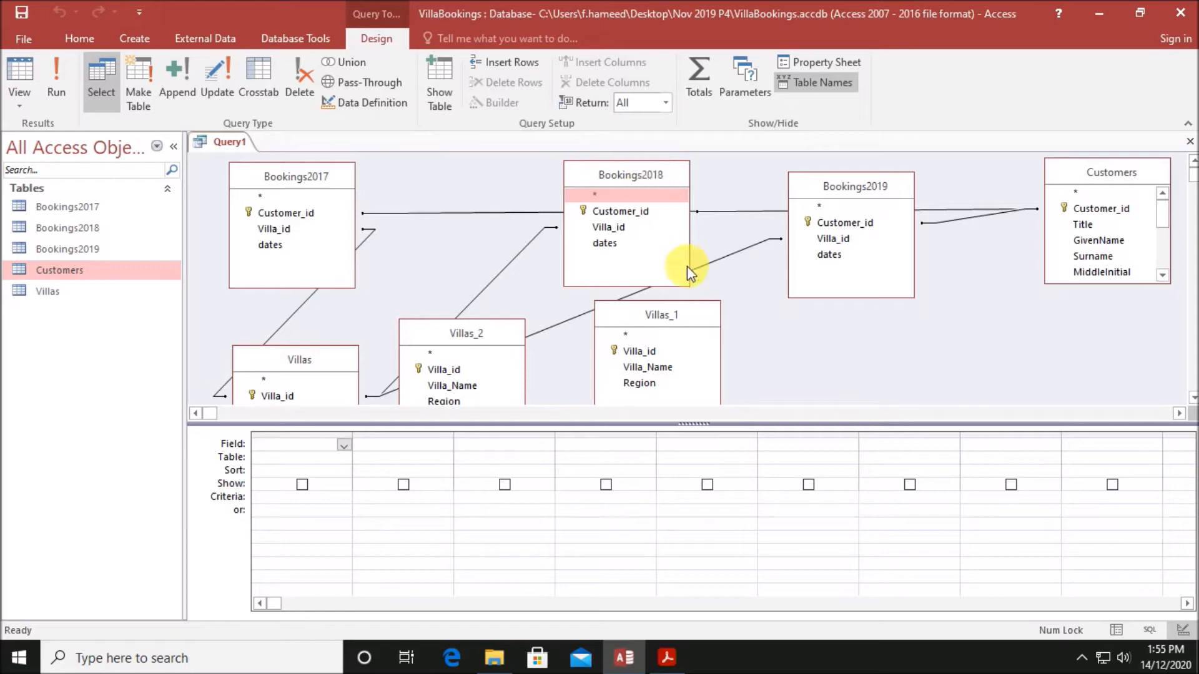
drag(696, 315, 763, 337)
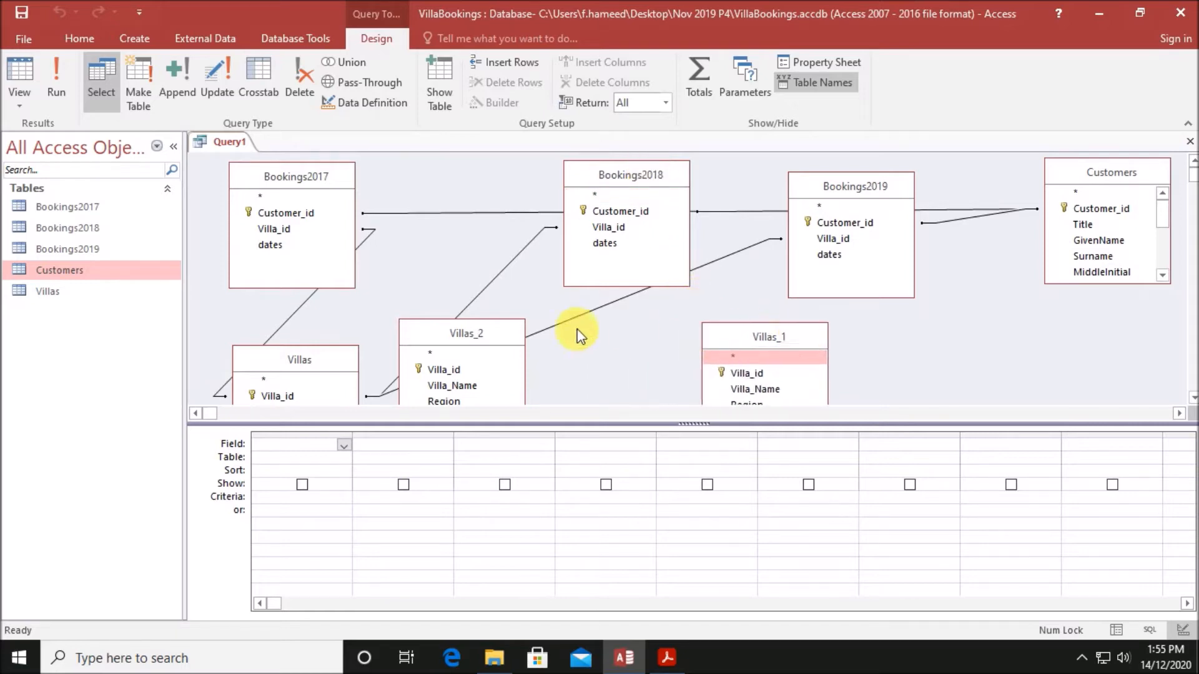
drag(499, 333, 618, 336)
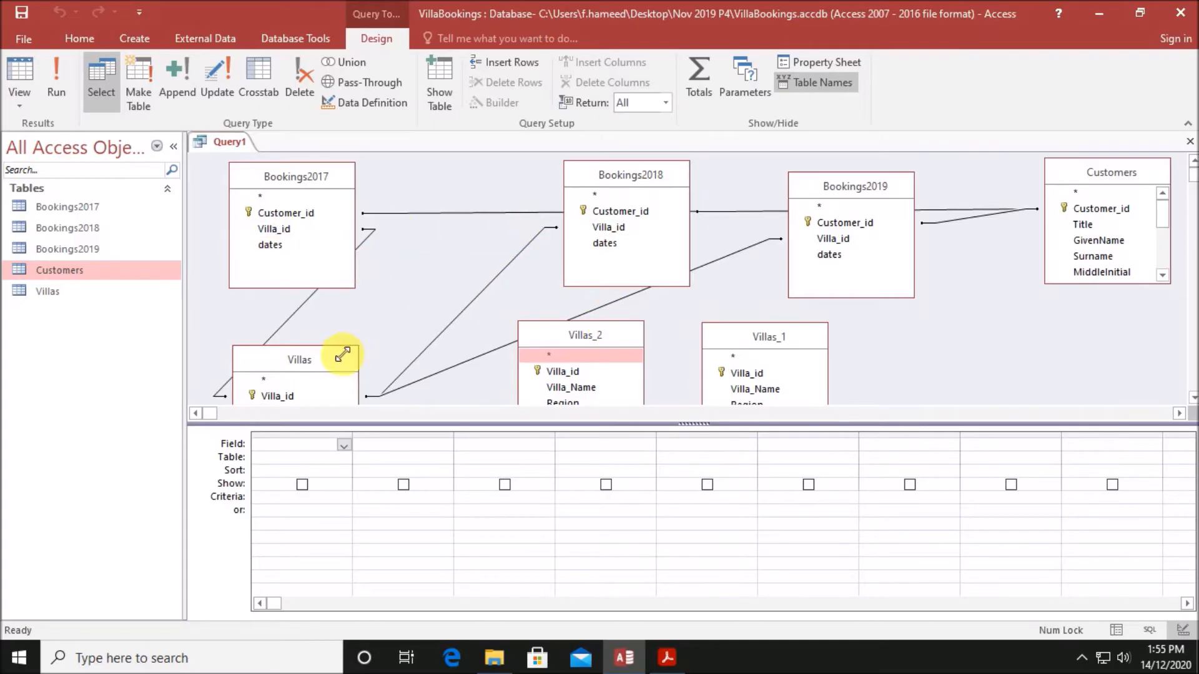
drag(331, 355, 379, 346)
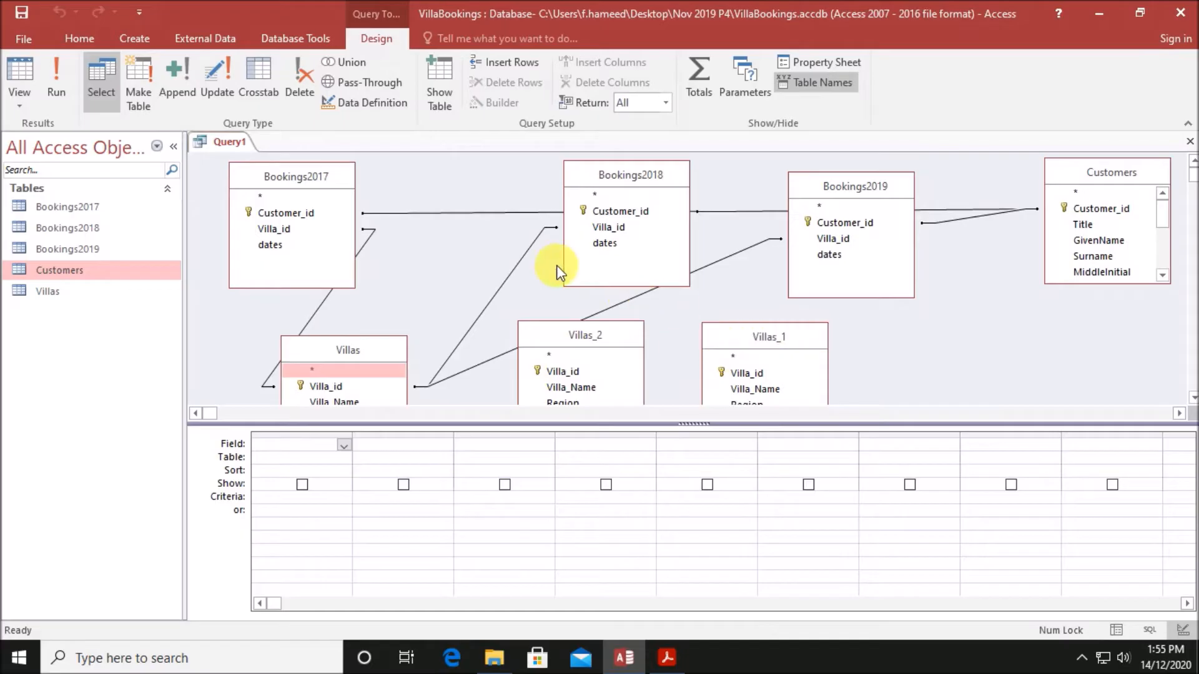
drag(585, 334, 614, 344)
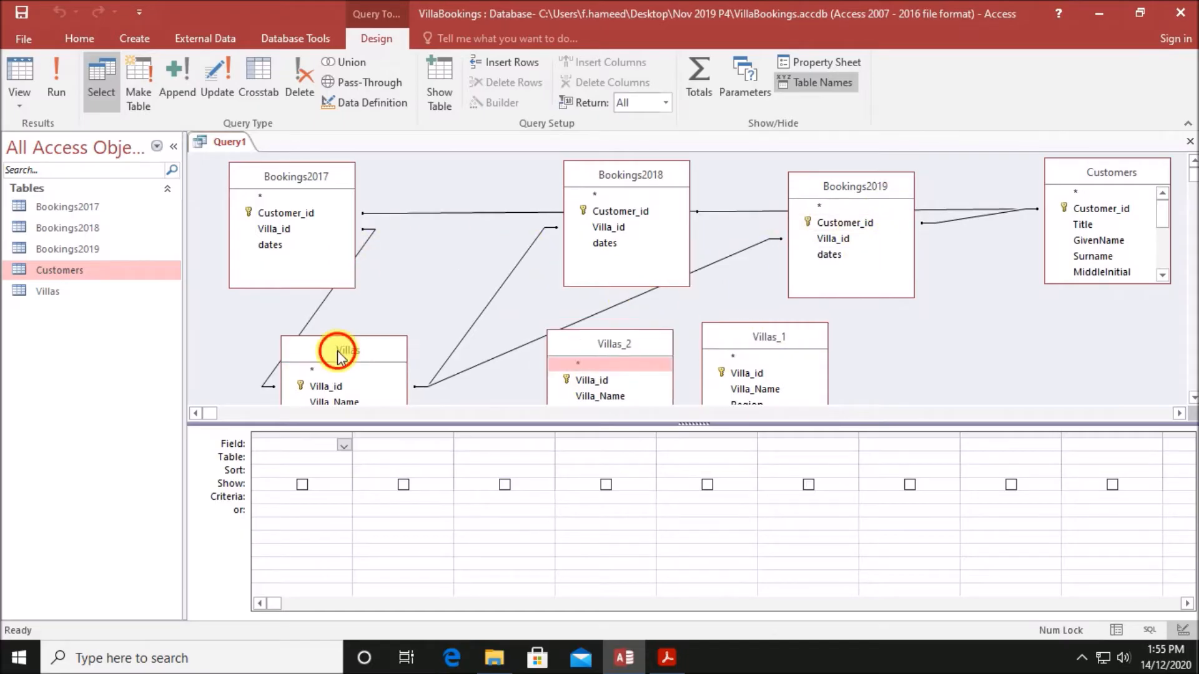
drag(337, 358, 359, 351)
click(331, 380)
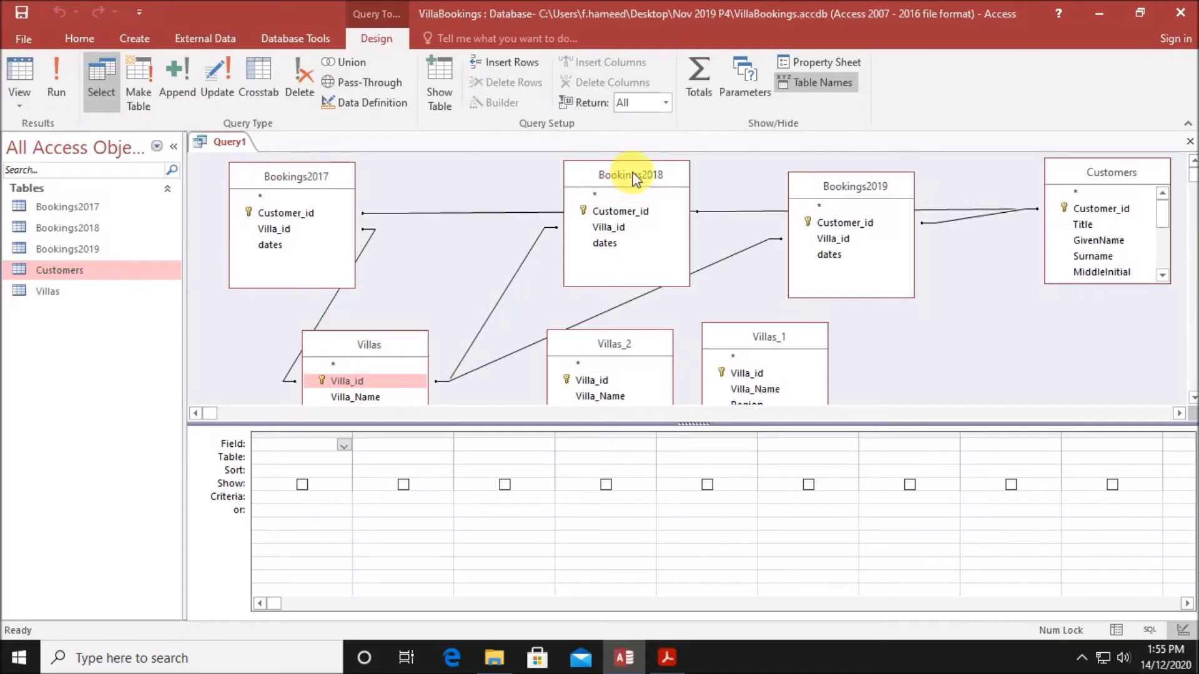
Delete the query joins linking the original Villas table to Bookings2018 and Bookings2019, keeping only its join to Bookings2017
click(506, 288)
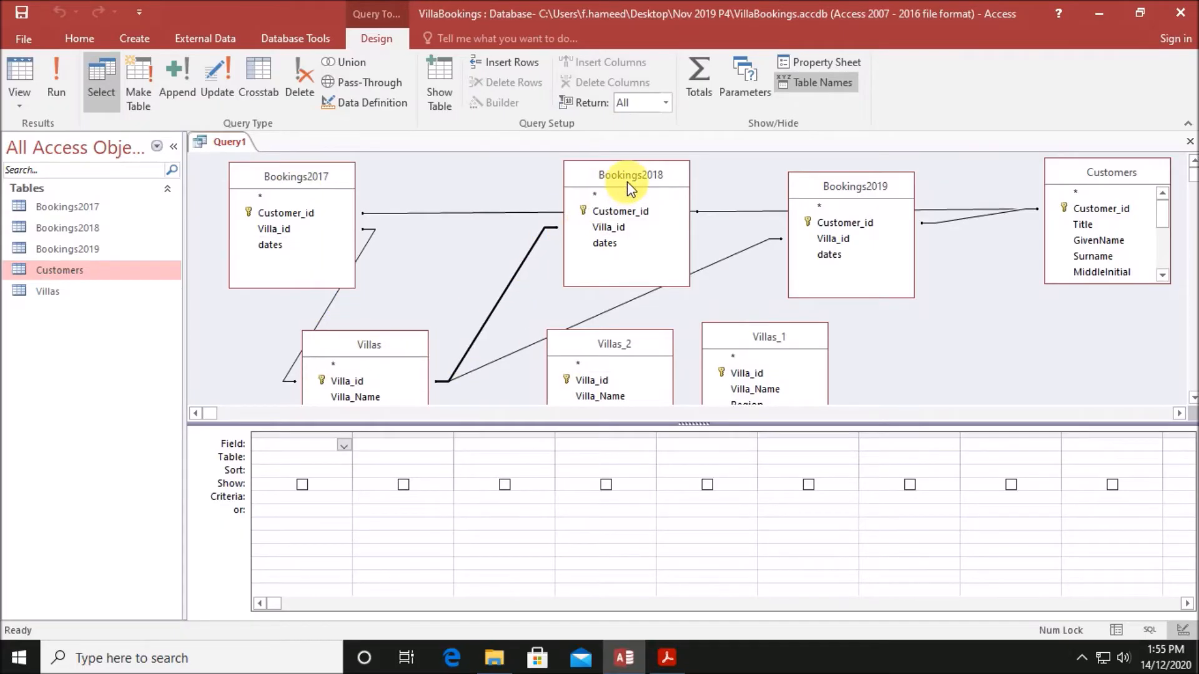
click(616, 307)
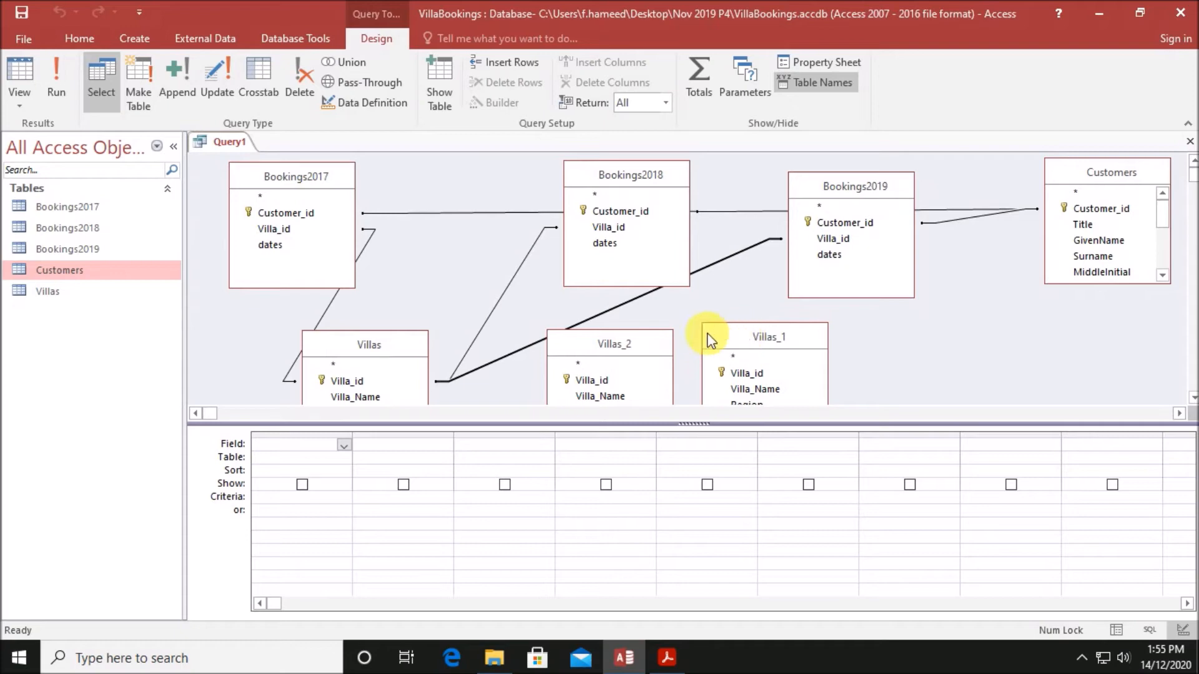
click(507, 288)
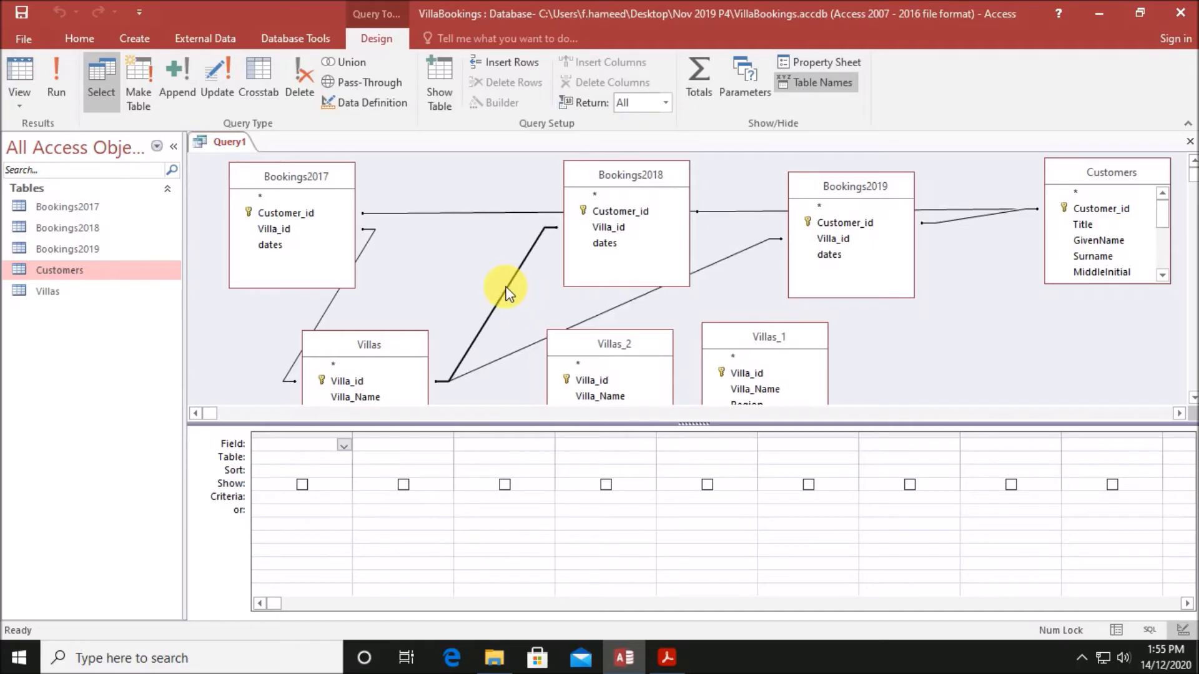
right_click(507, 289)
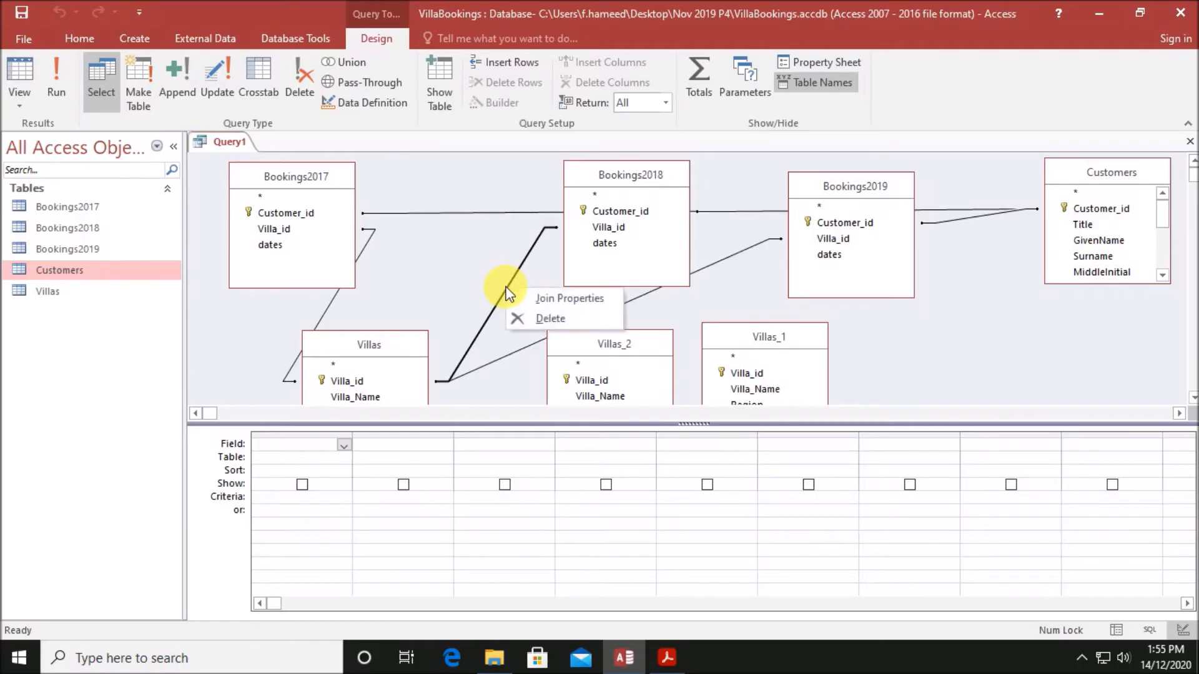
click(547, 319)
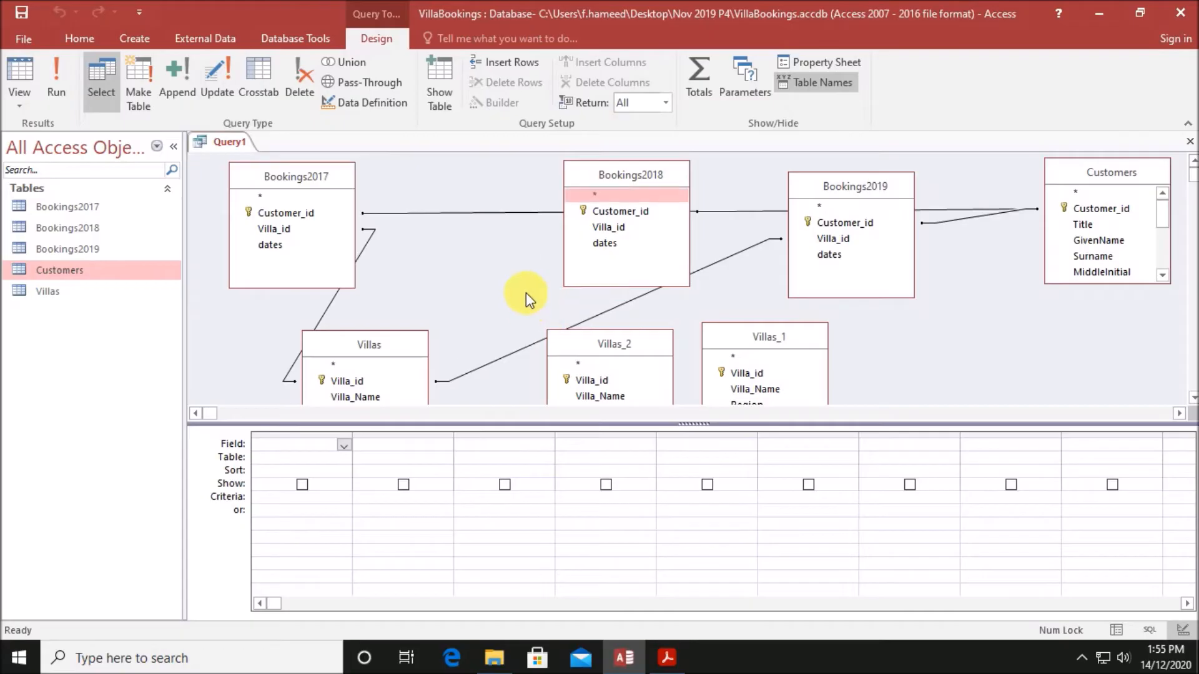
click(513, 351)
right_click(513, 351)
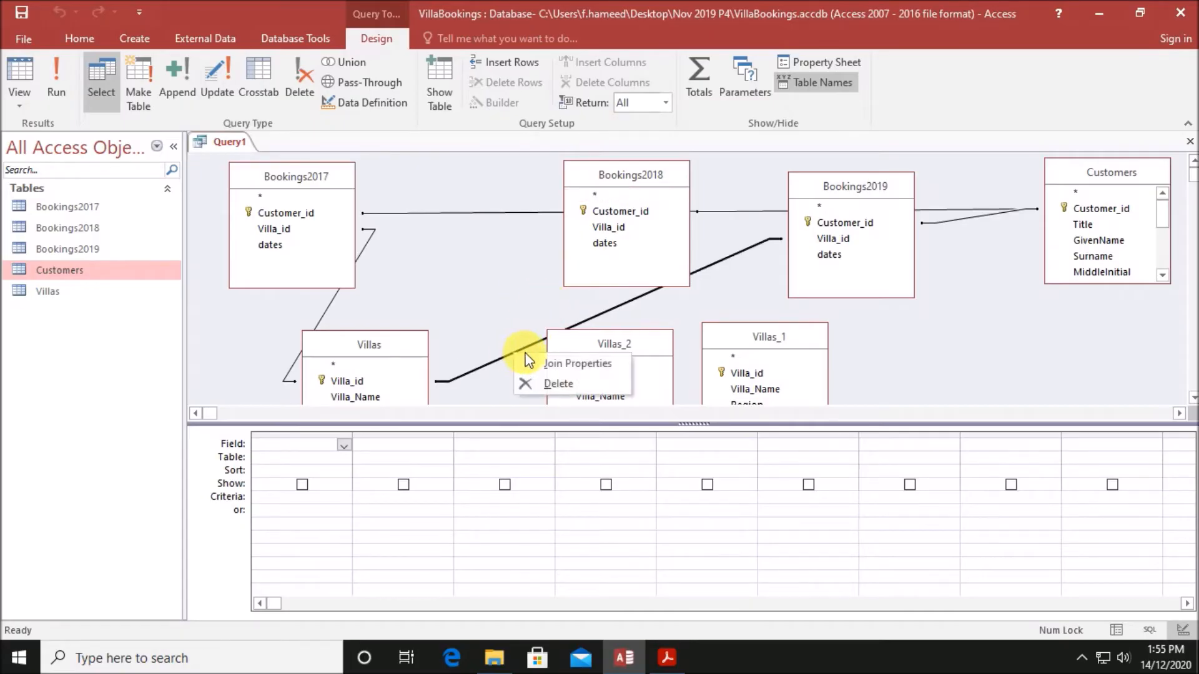
click(548, 382)
Space out the Villas copies and join Villa_id in Bookings2018 to Villas_2 and in Bookings2019 to Villas_1
drag(384, 350, 459, 264)
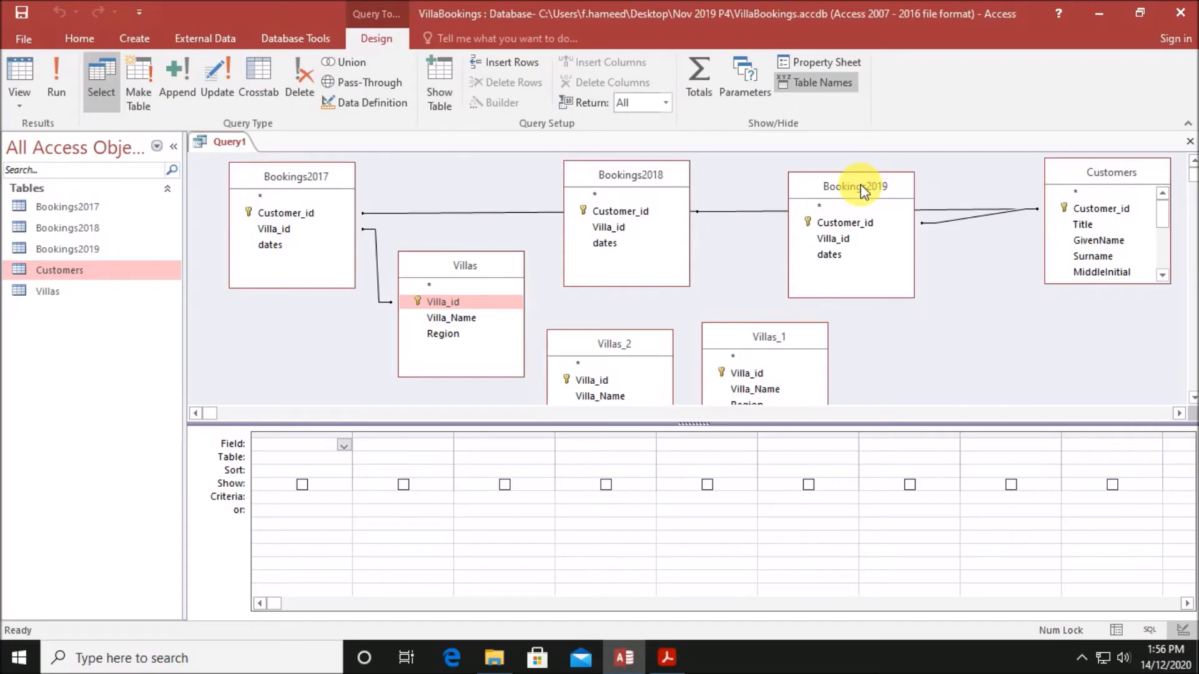
drag(816, 337, 990, 336)
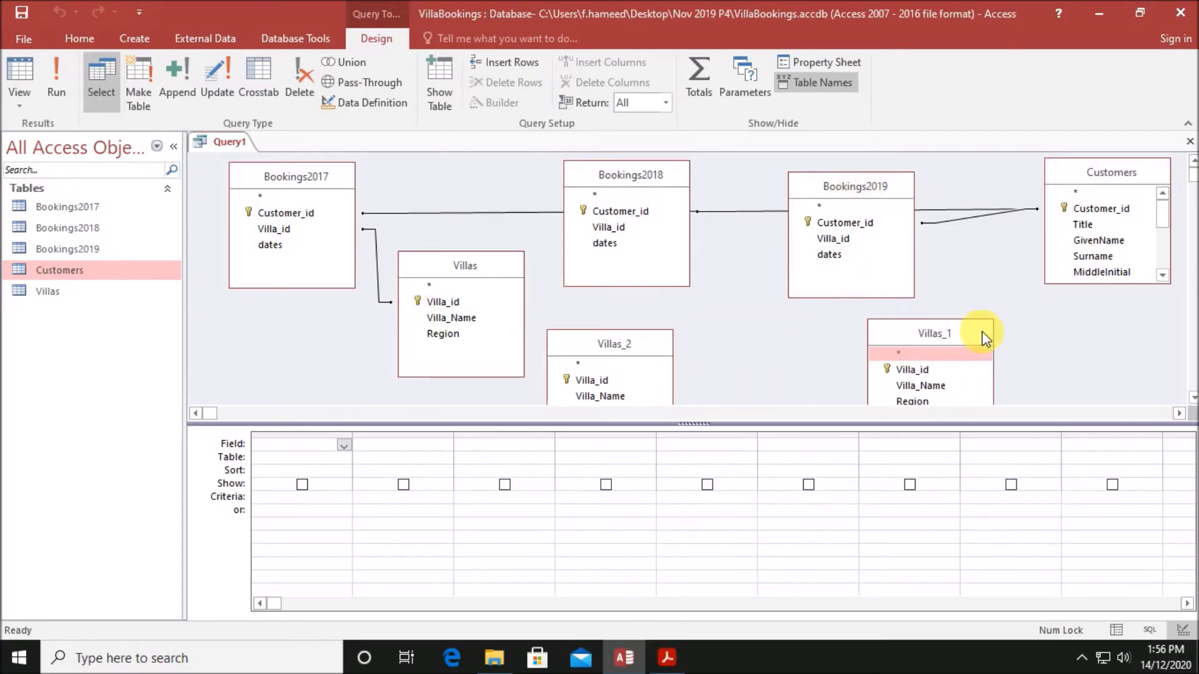
drag(655, 344, 785, 348)
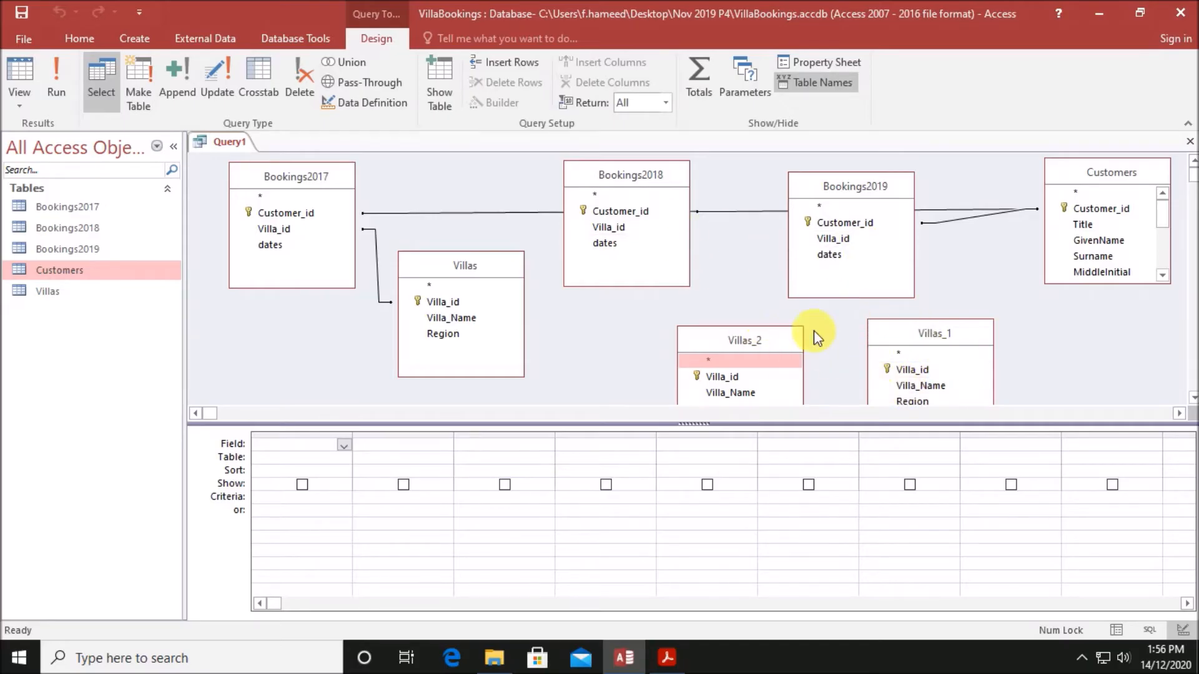
drag(635, 229, 716, 380)
drag(849, 241, 1044, 334)
drag(790, 341, 848, 350)
drag(498, 265, 517, 286)
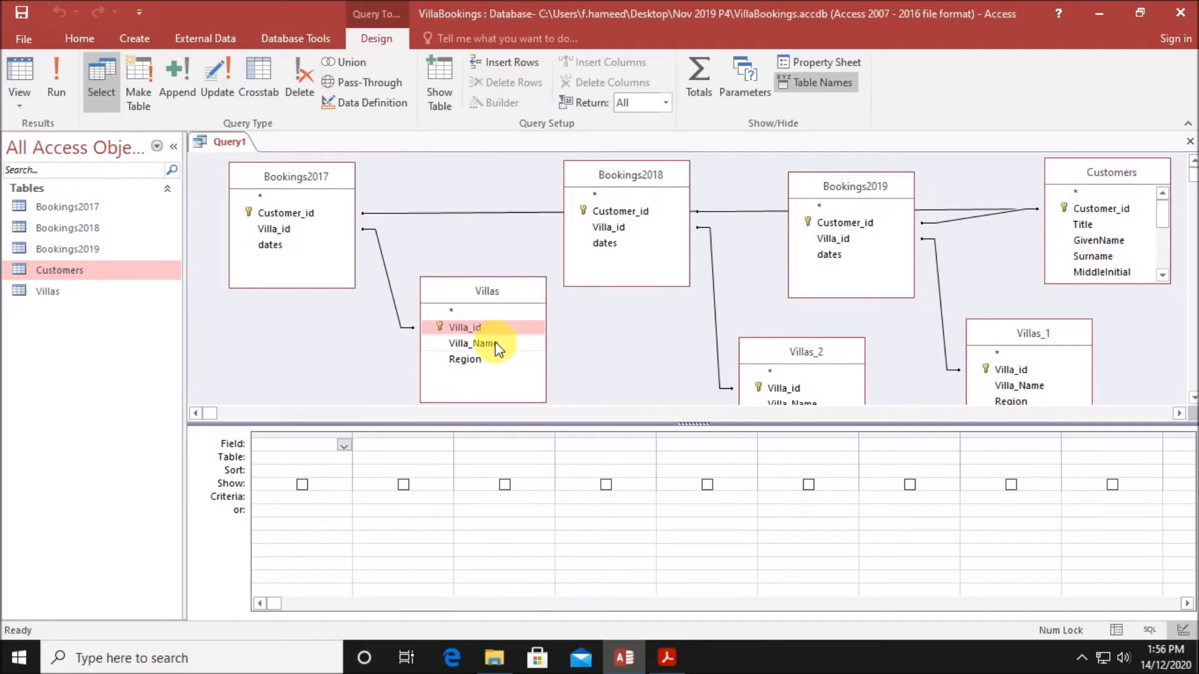
click(465, 343)
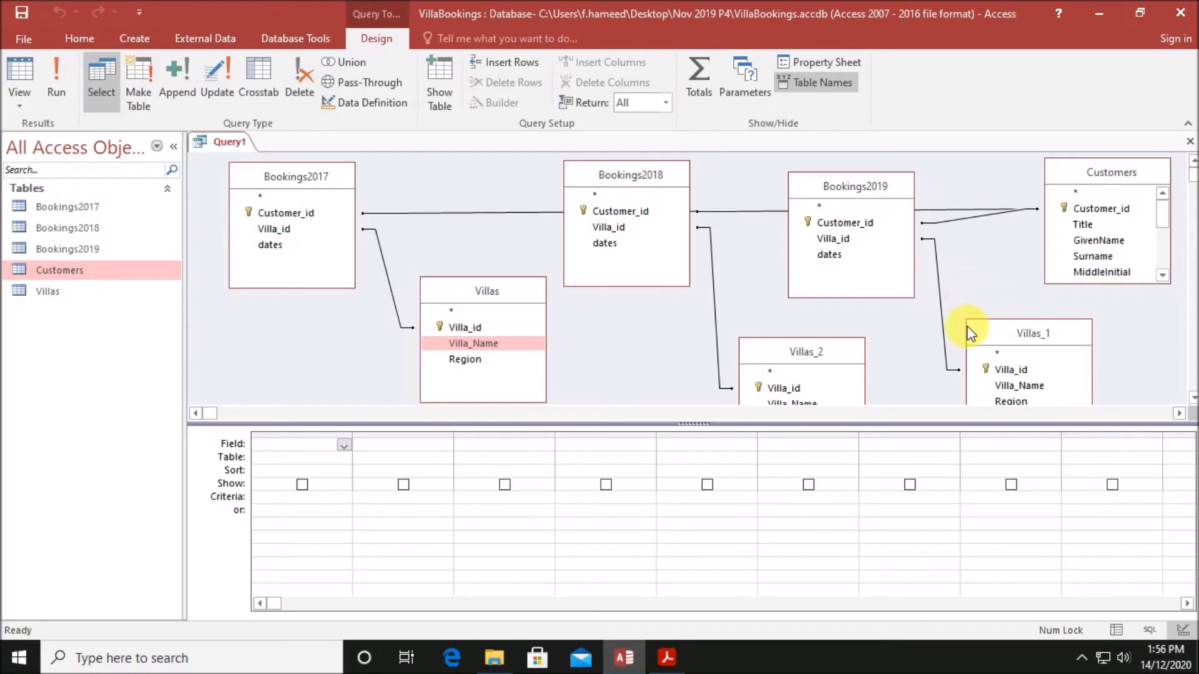
Check the report layout in the exam paper and add Customer_id, GivenName and Surname from Customers to the query
click(669, 656)
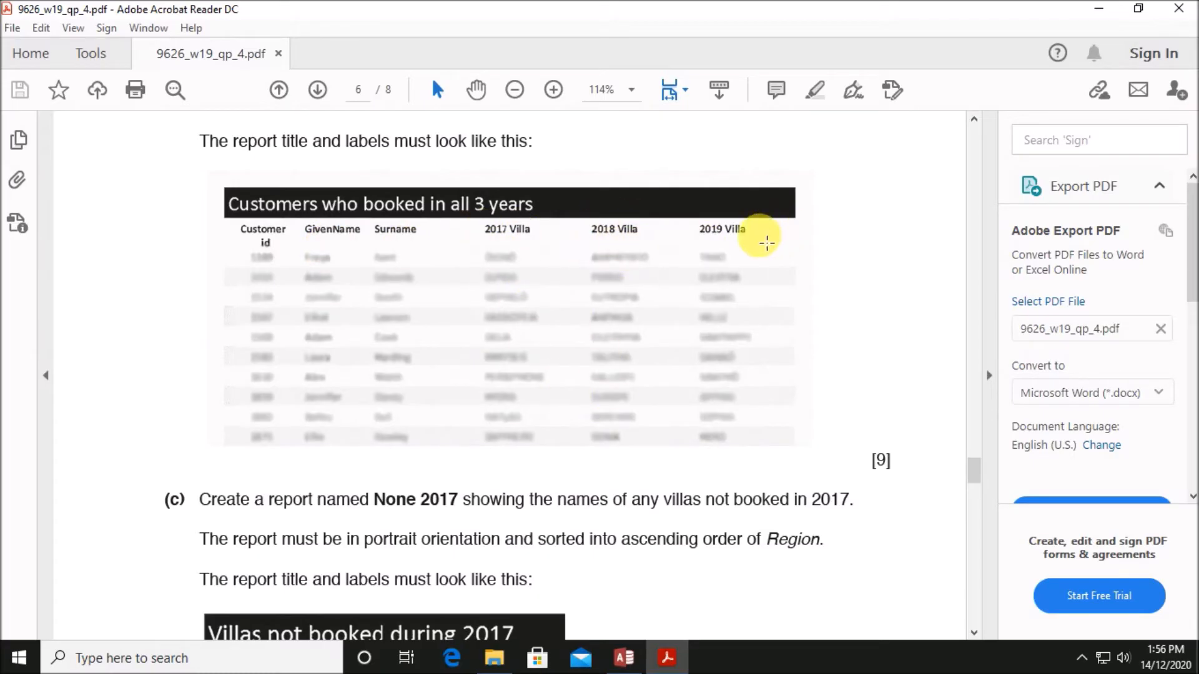
click(624, 656)
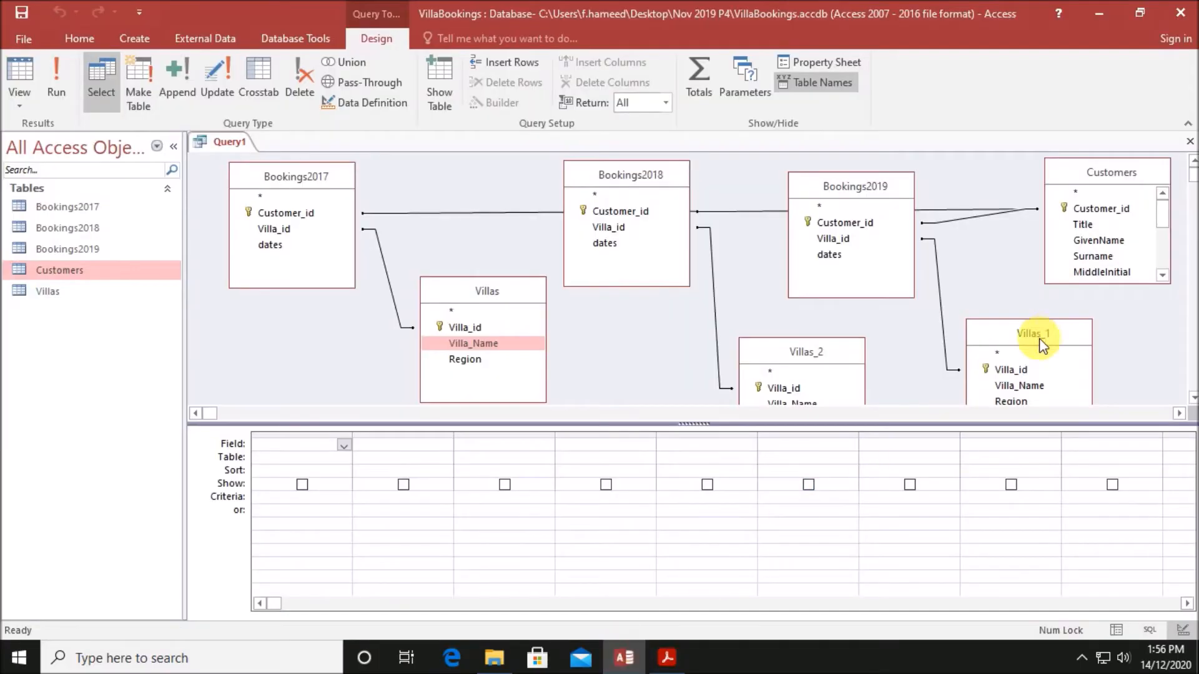
double_click(1099, 210)
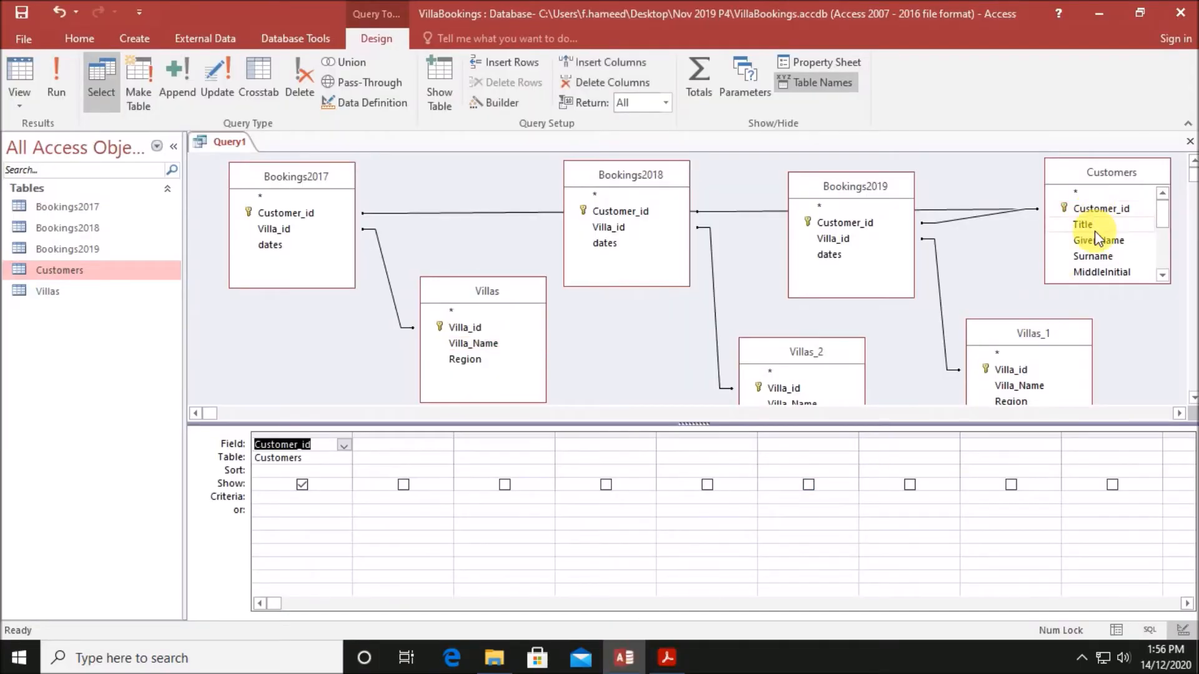
double_click(1097, 240)
double_click(1093, 257)
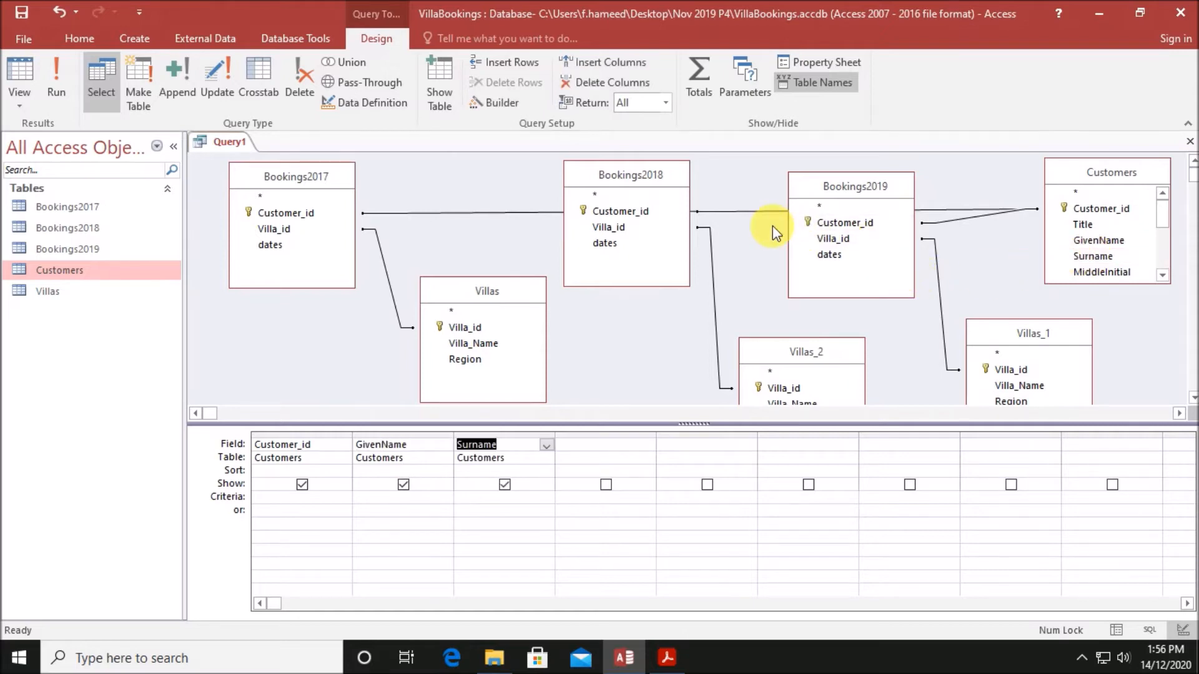
Add Villa_Name from Villas, Villas_2 and Villas_1, in that order, as the next three query columns
double_click(466, 342)
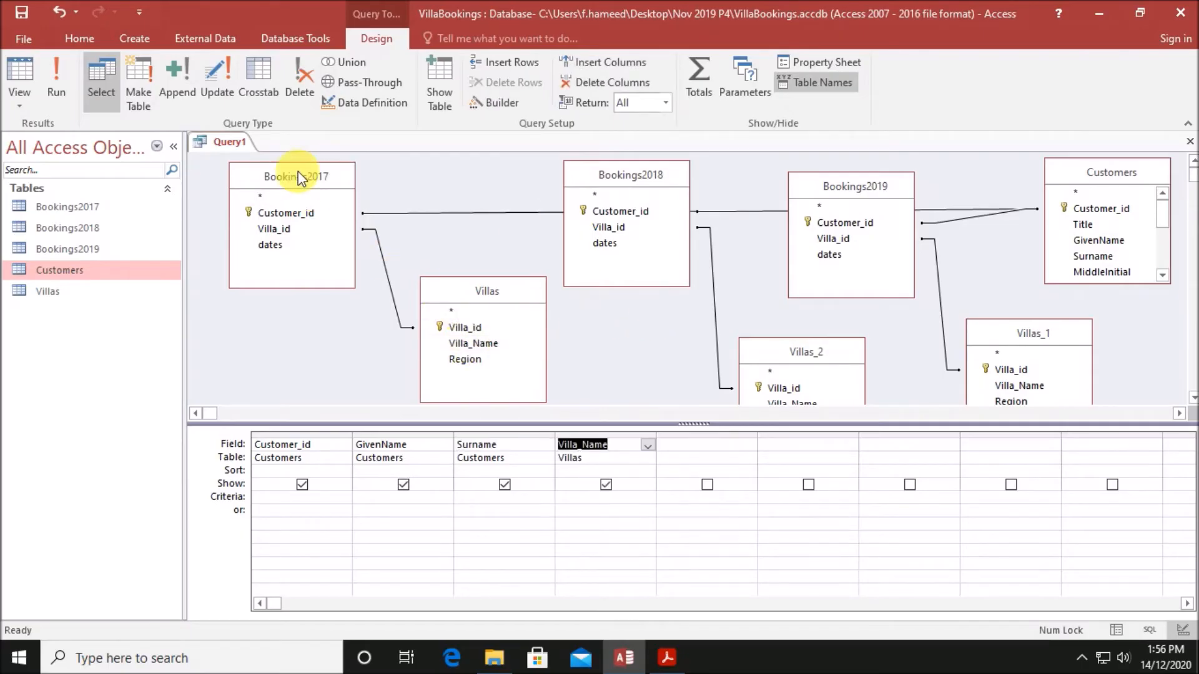
drag(779, 347, 780, 305)
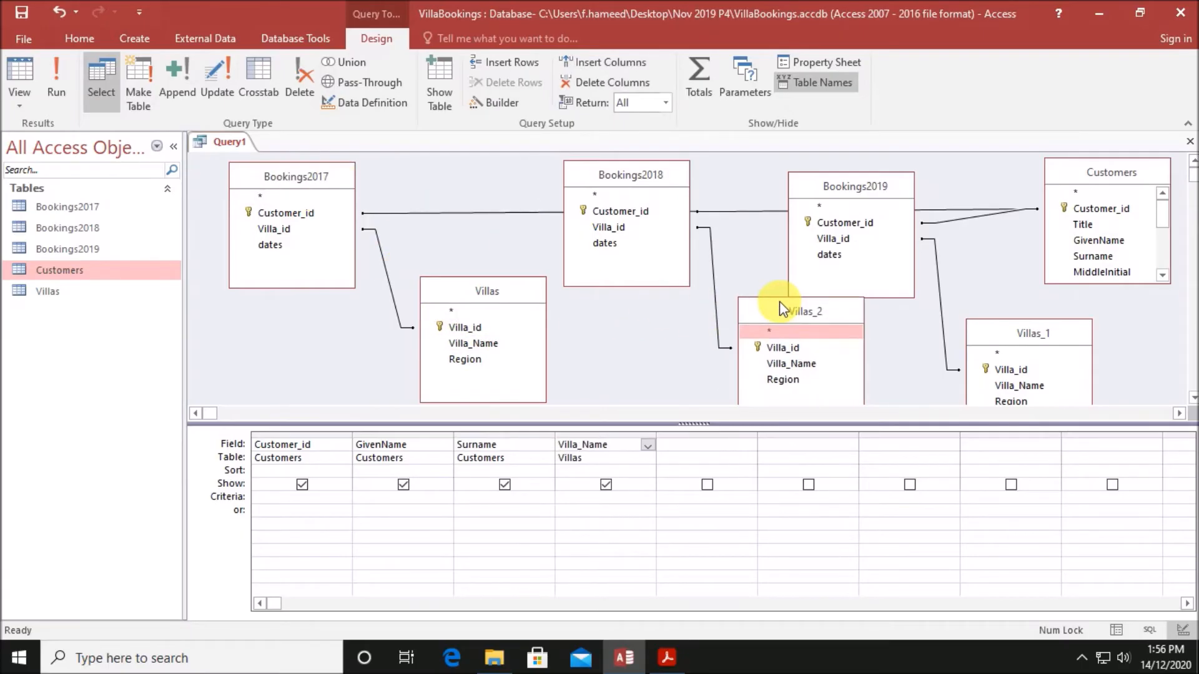
click(788, 365)
double_click(789, 365)
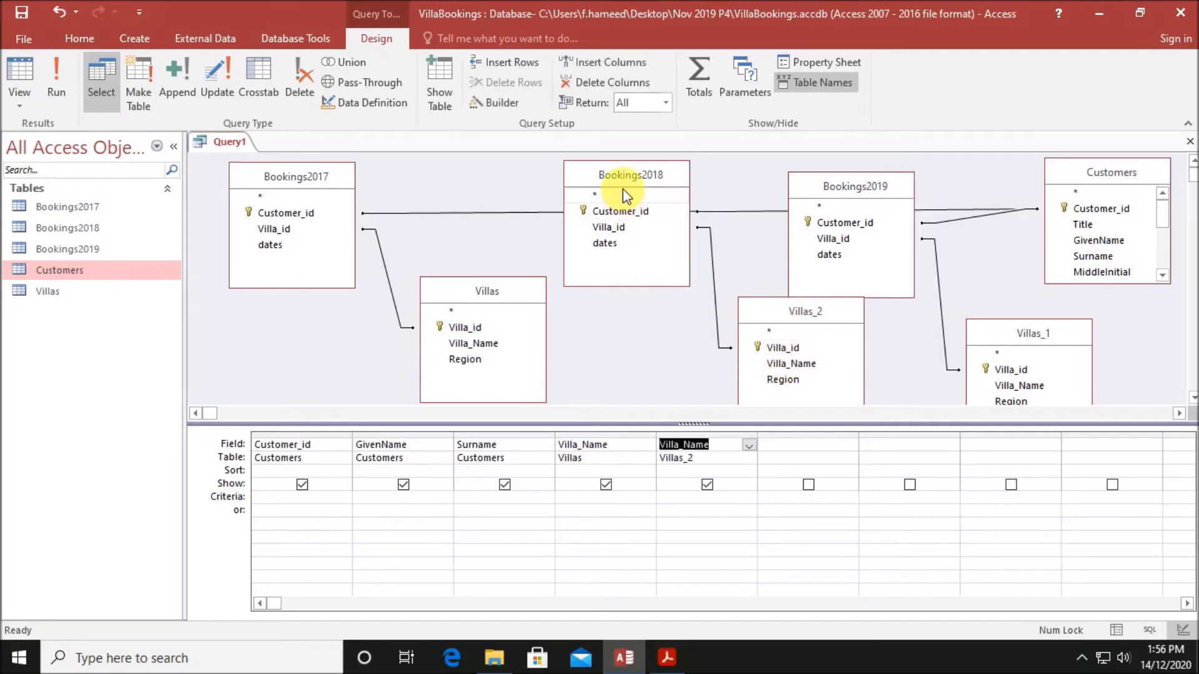
double_click(1022, 387)
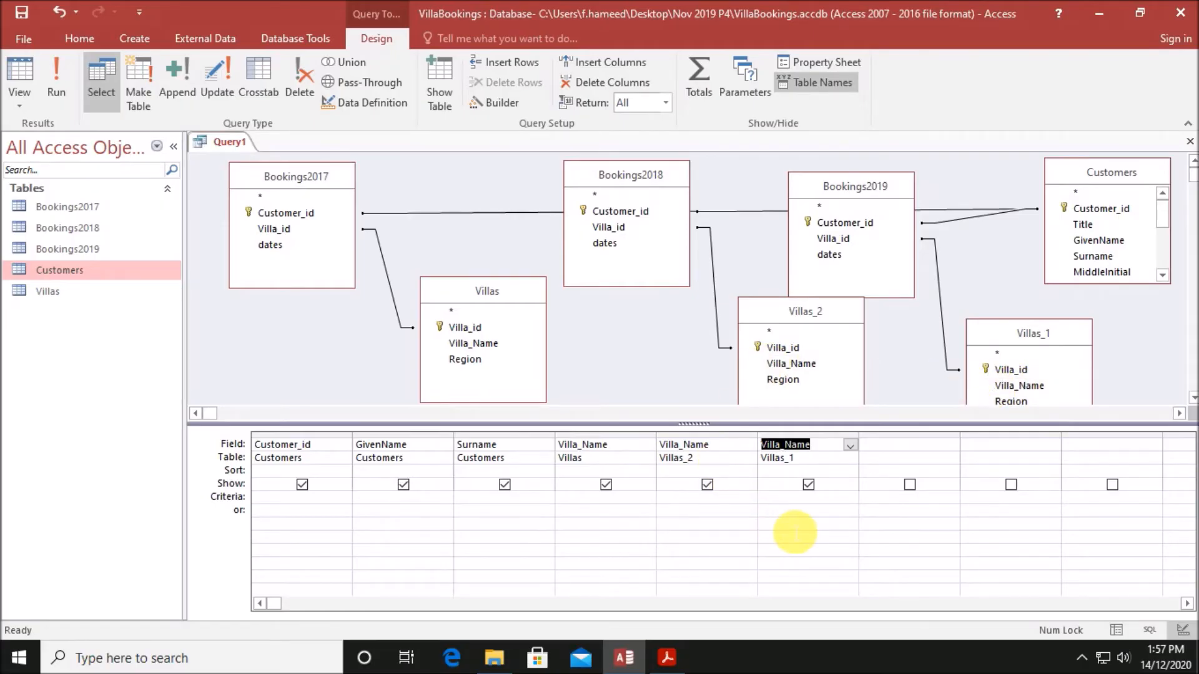
Run the query, look through its records and save it as Regulars
click(57, 87)
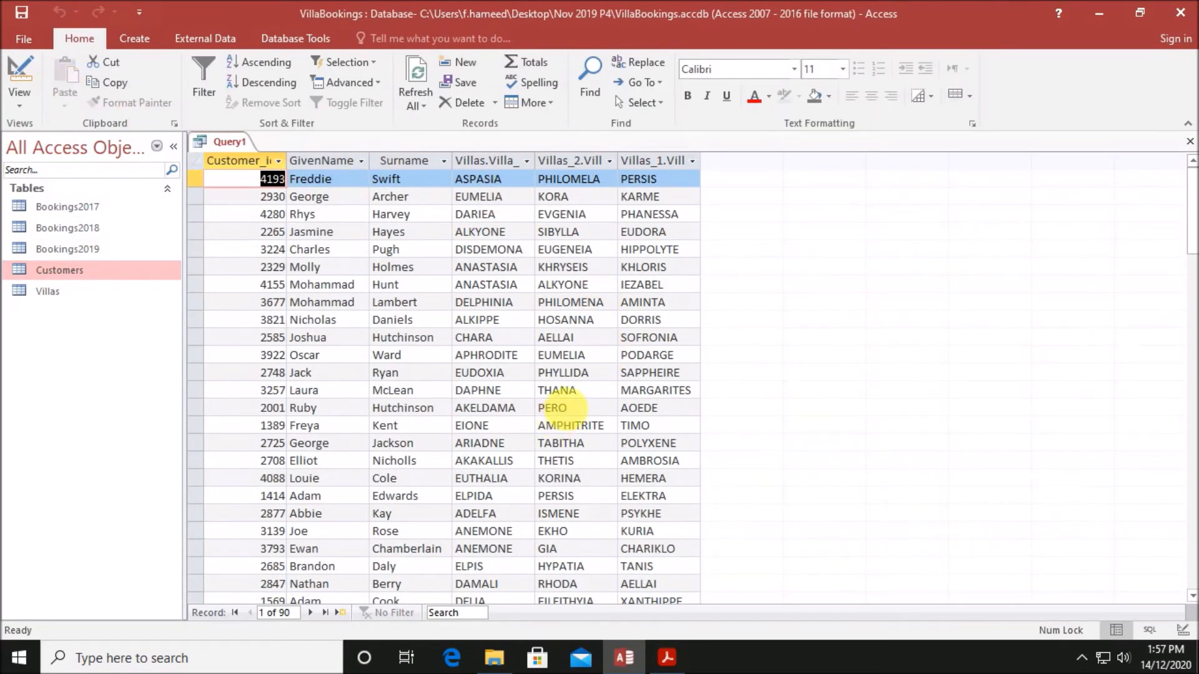
scroll(553, 425, down, 7)
scroll(553, 434, down, 20)
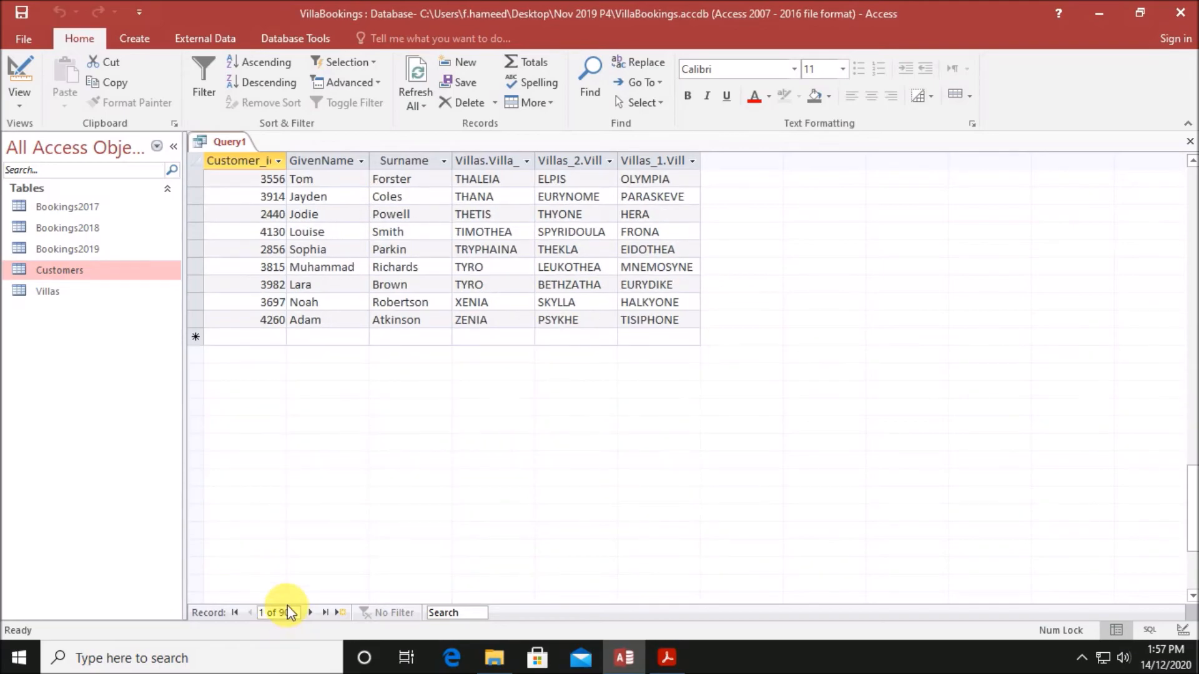
scroll(431, 406, up, 12)
scroll(436, 408, up, 10)
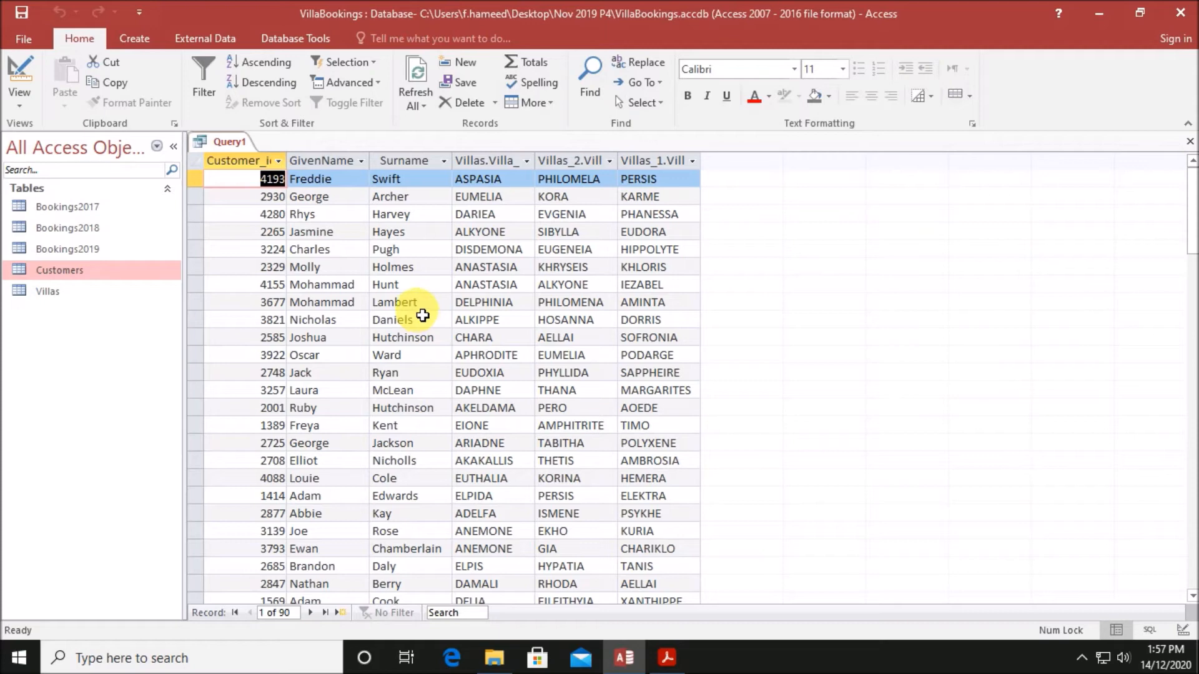
right_click(226, 141)
click(249, 153)
text(Regula)
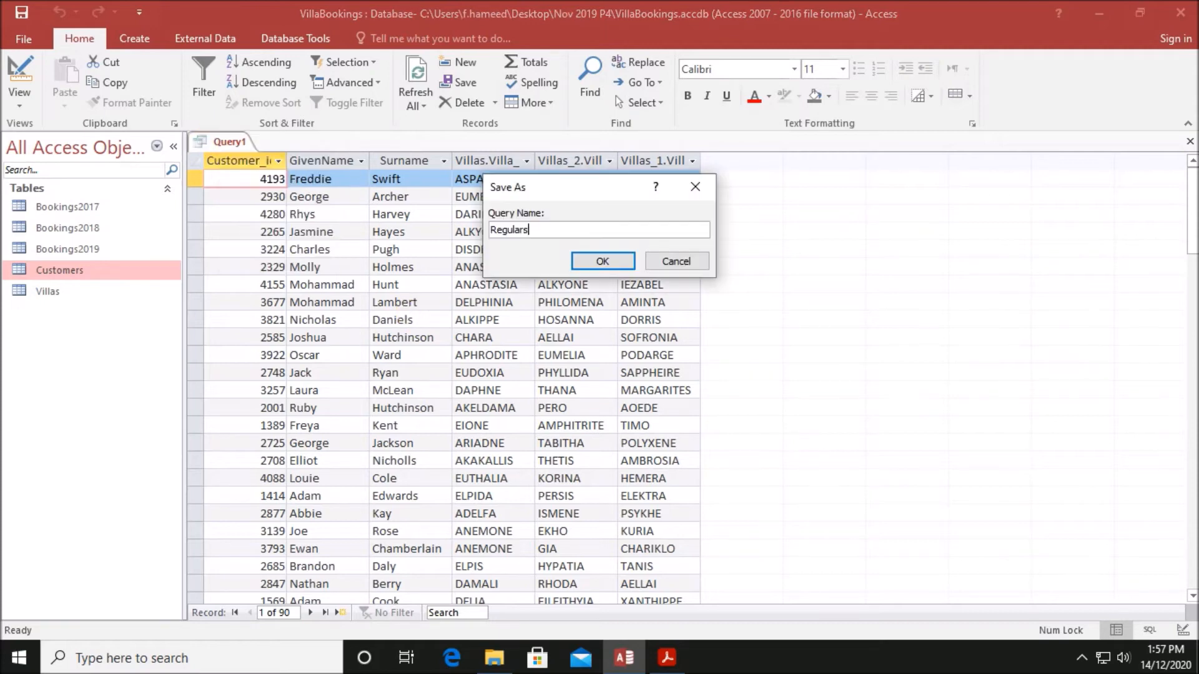
text(rs)
click(603, 261)
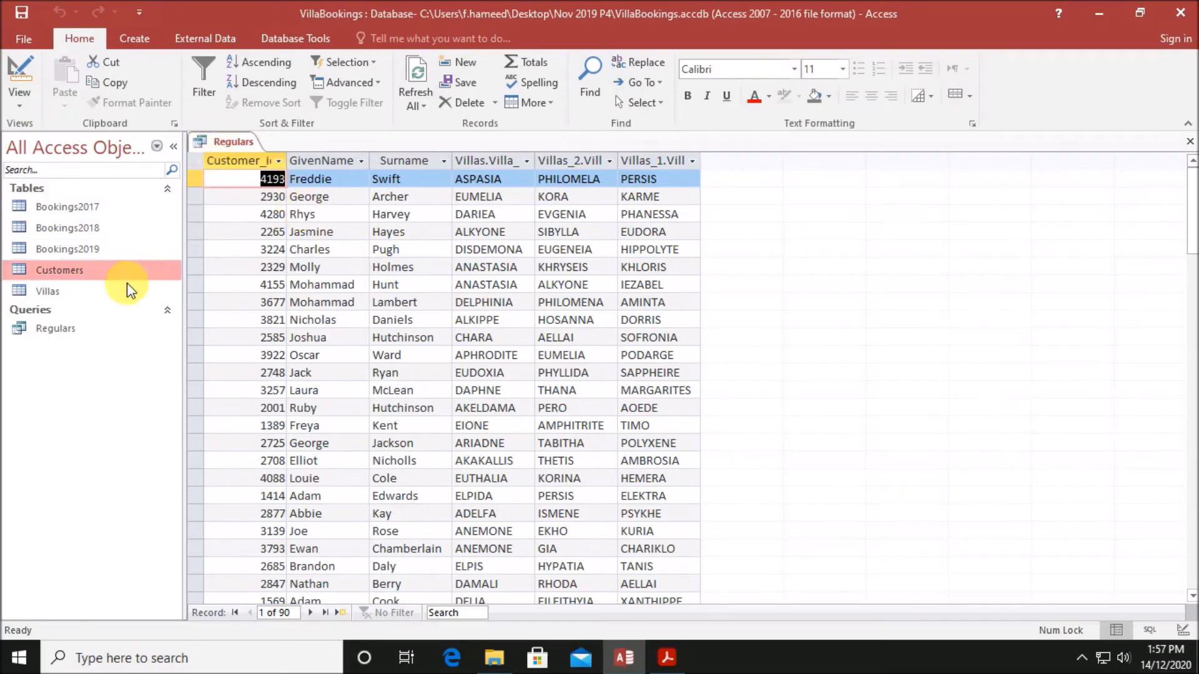
Start the Report Wizard on the Regulars query and include all of its fields in the report
click(96, 331)
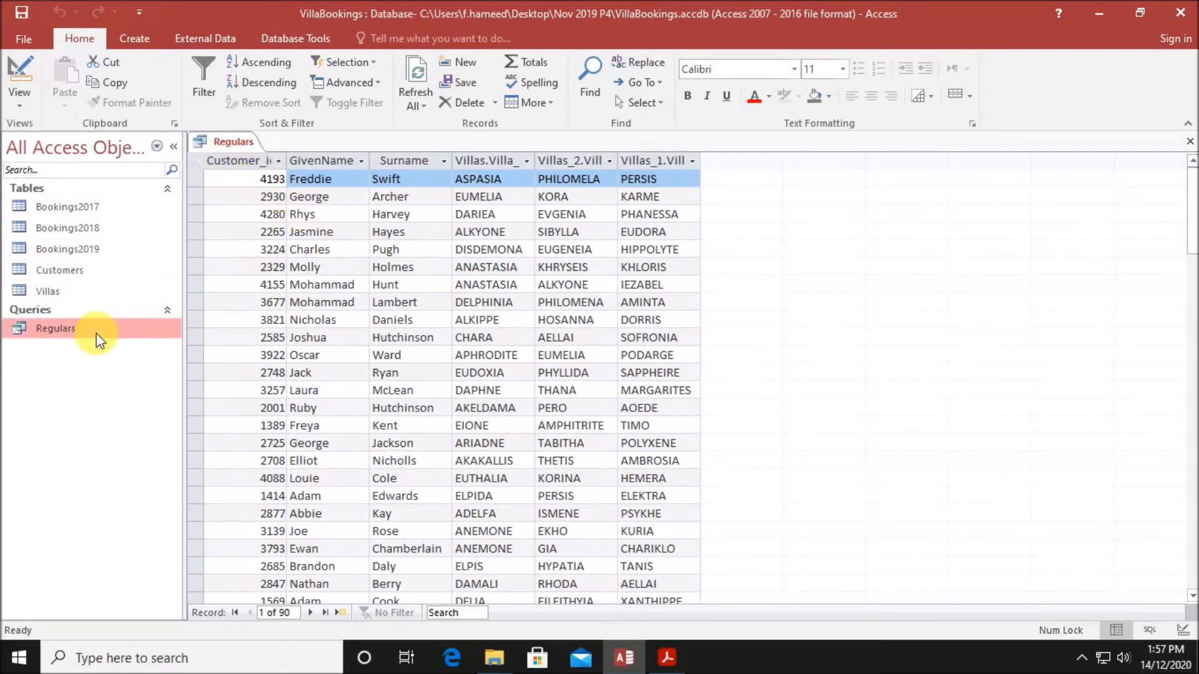
click(139, 44)
click(643, 70)
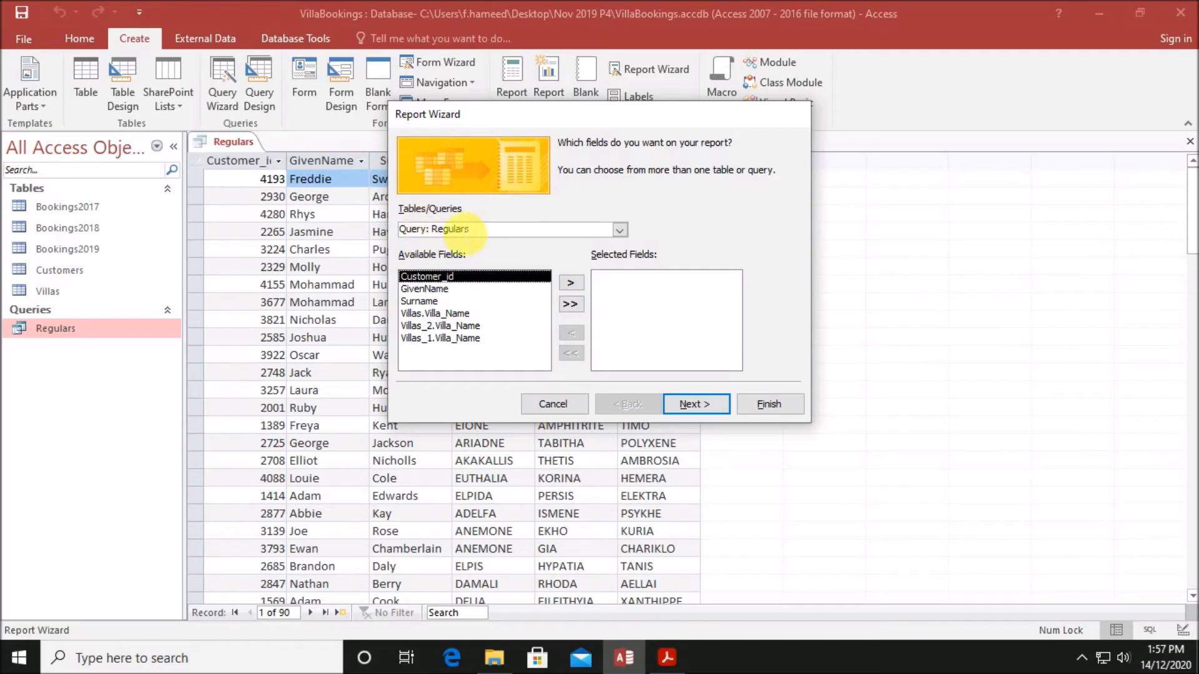
click(571, 306)
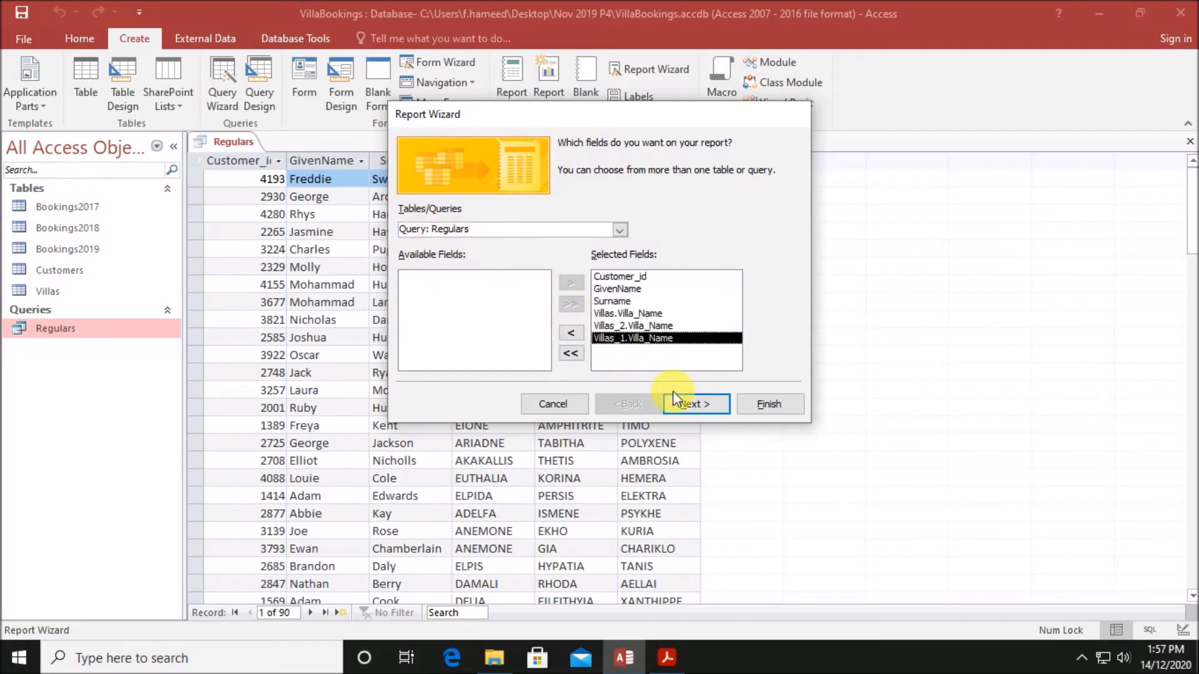
Set the report to be viewed by Customers without grouping or sorting, keeping the Tabular layout and Portrait orientation
click(683, 404)
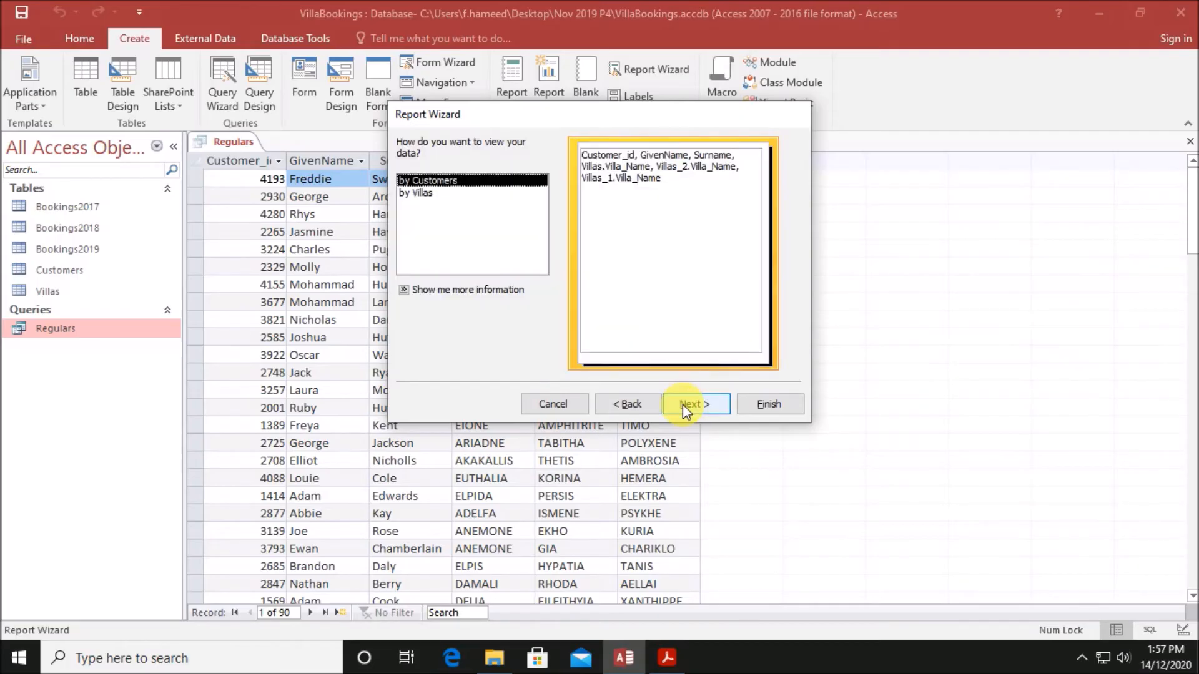
click(690, 406)
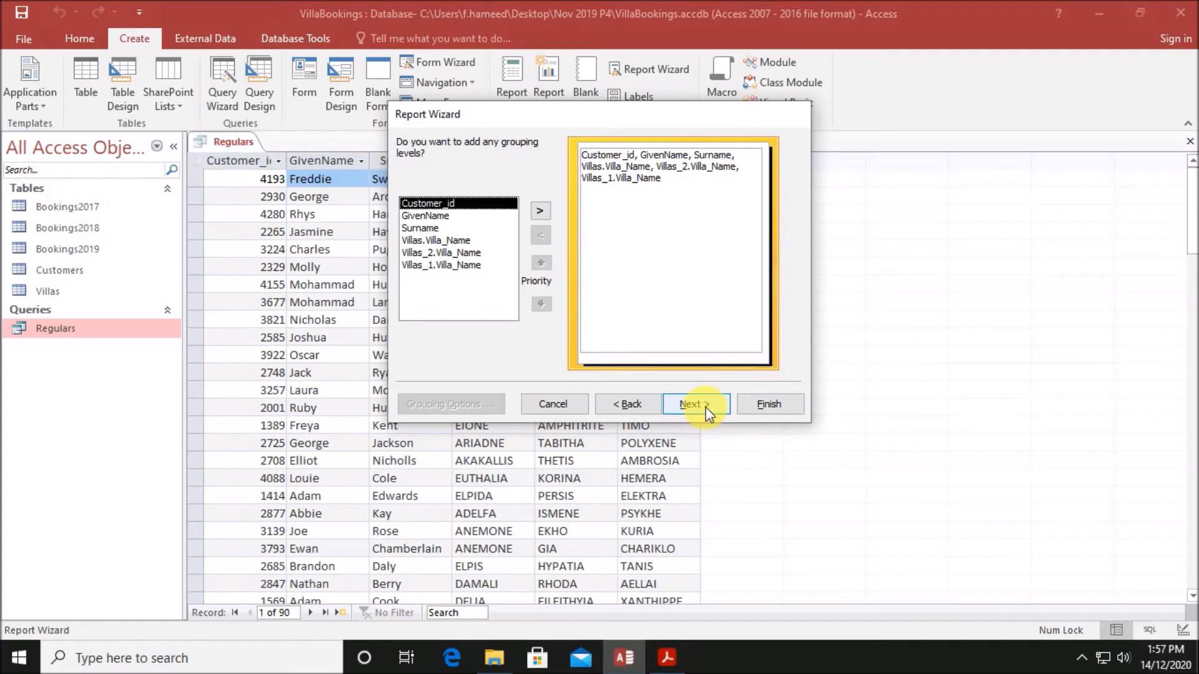
click(696, 404)
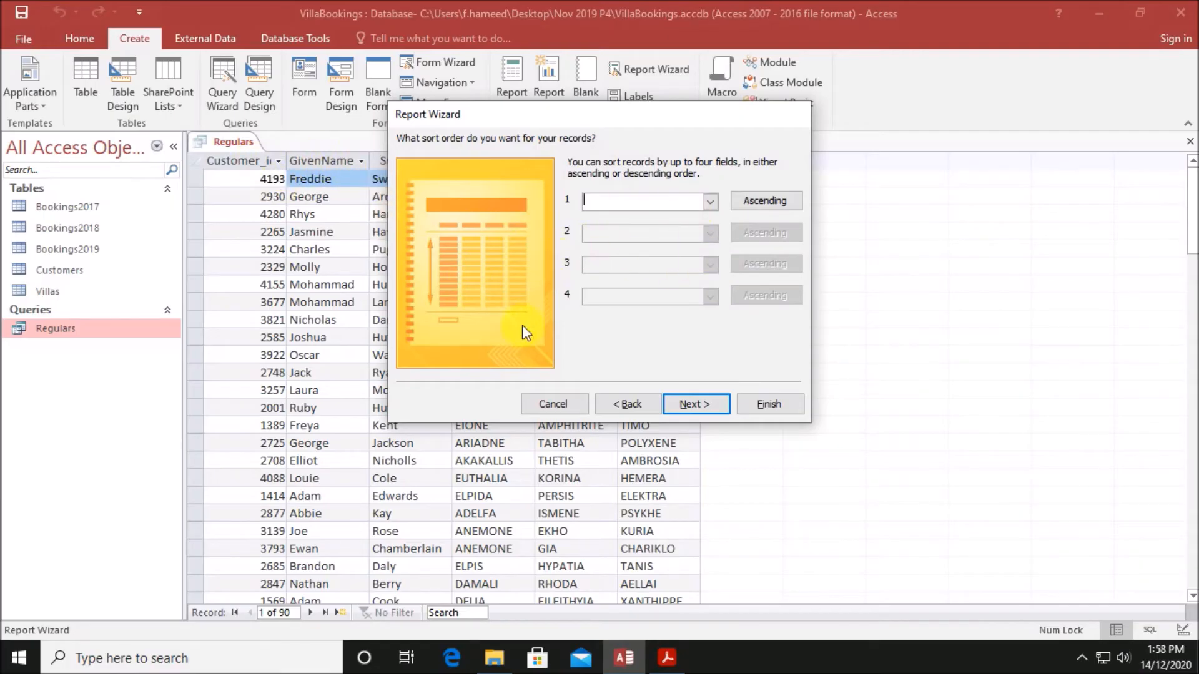
click(689, 406)
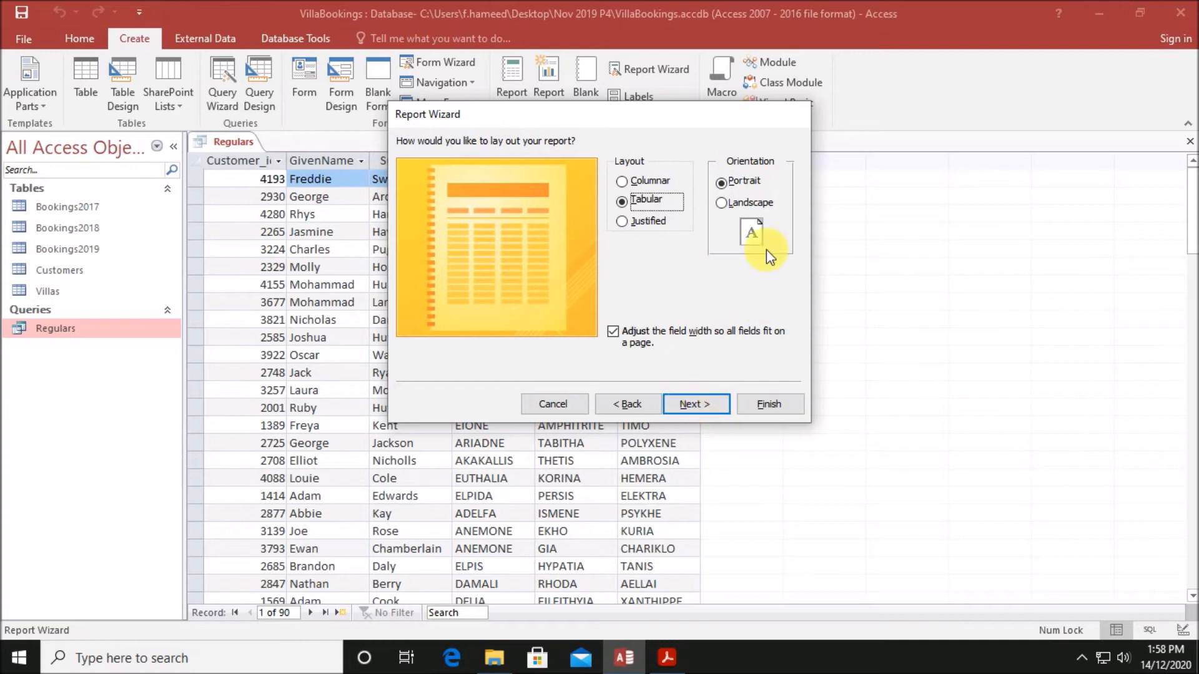
click(698, 407)
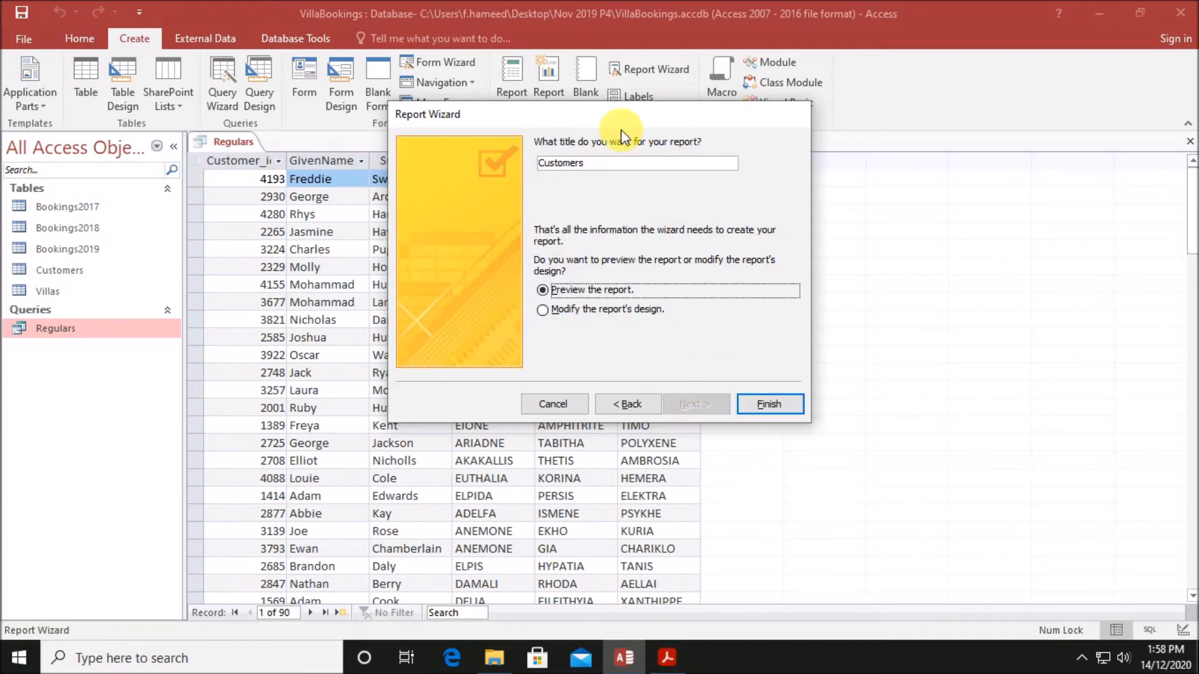
Title the report Regulars and finish the wizard with the report preview
drag(602, 118, 580, 153)
double_click(570, 200)
text(Regulars)
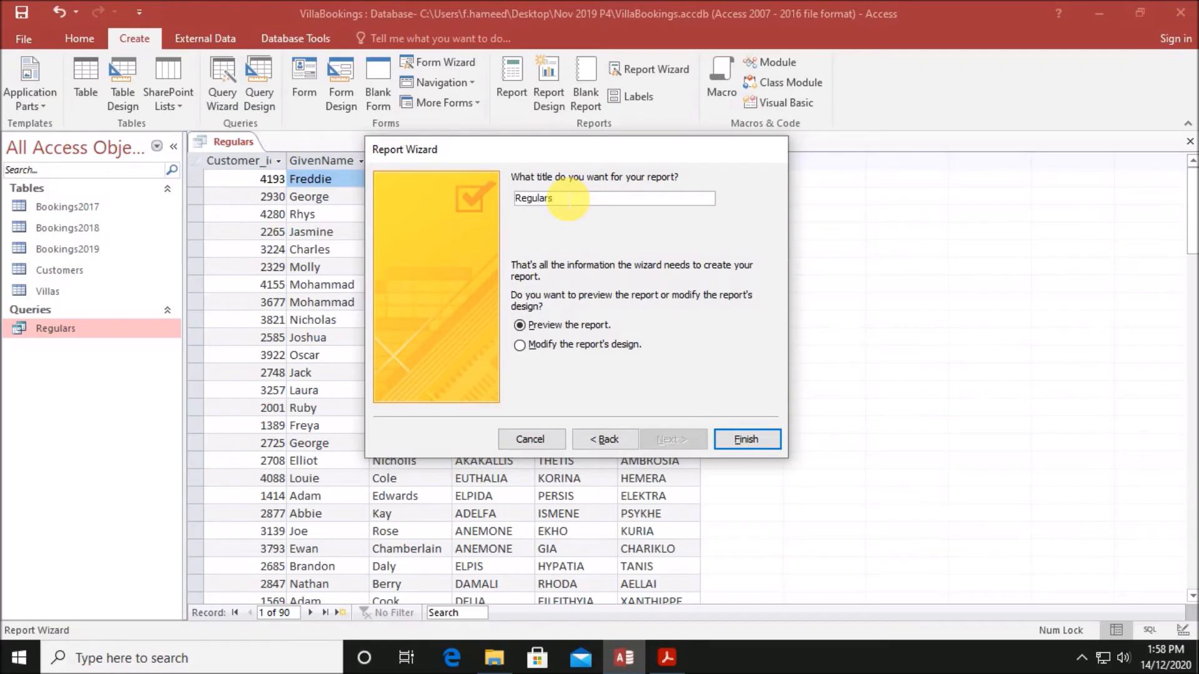
click(737, 441)
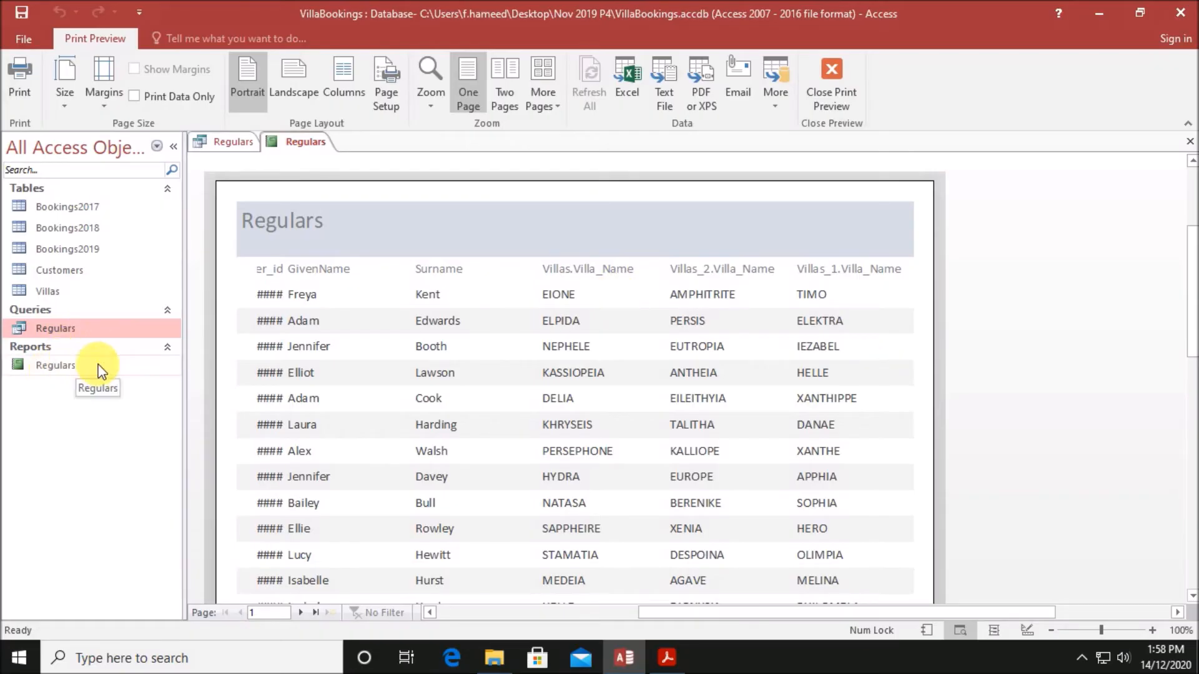
Switch the Regulars report to Design View
click(50, 368)
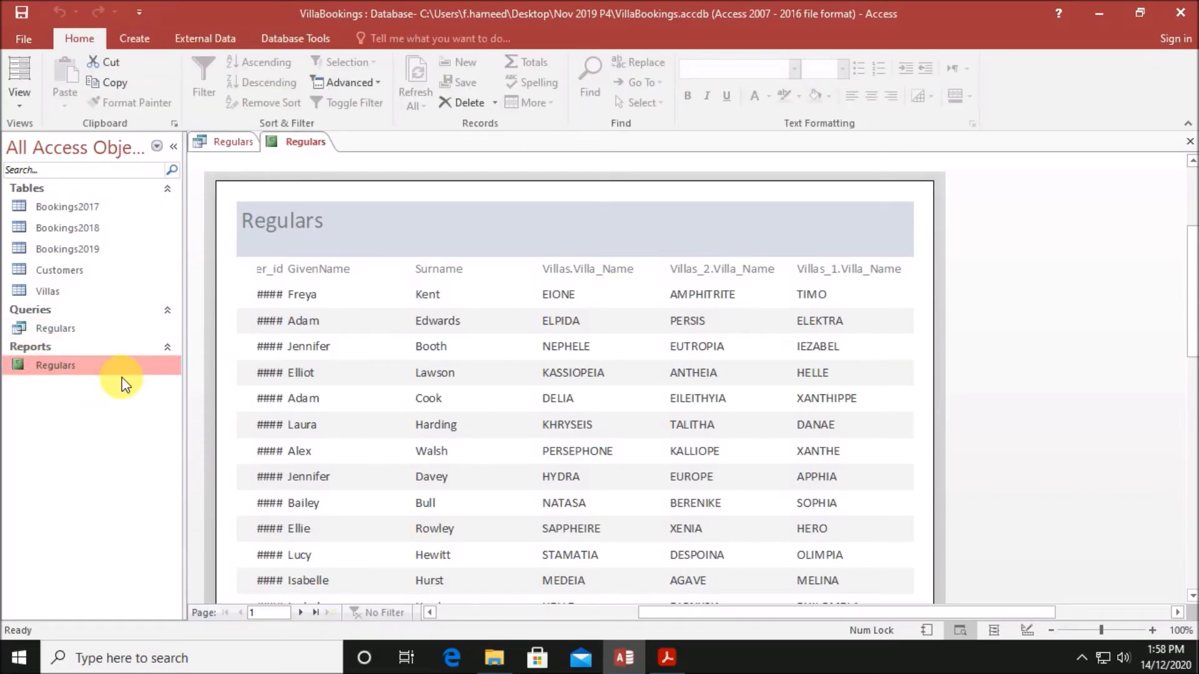
right_click(303, 145)
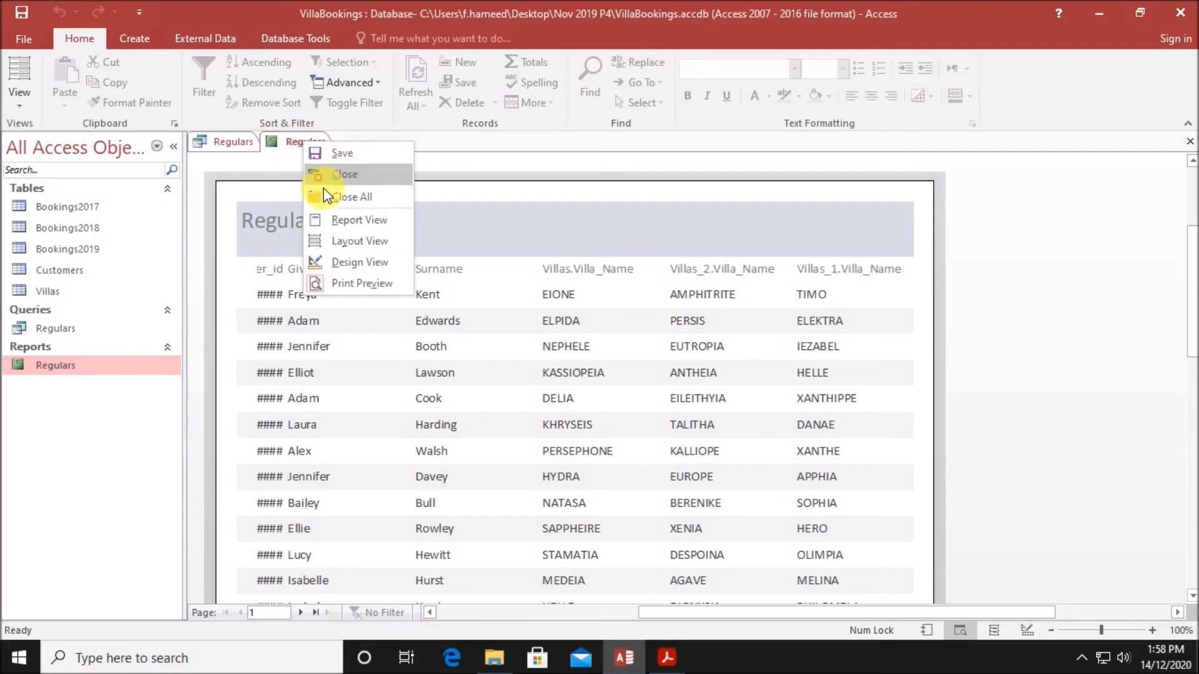
click(355, 261)
Change the report header title to "Customers who booked in all 3 years", checking the wording against the exam paper
double_click(273, 218)
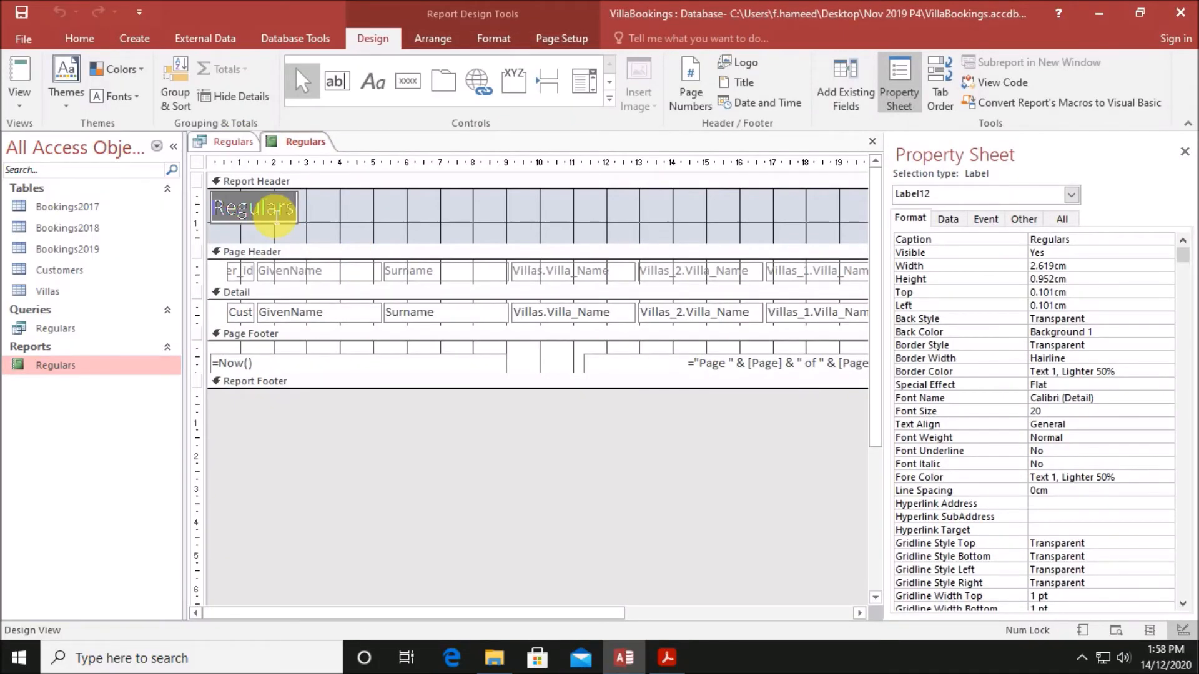
text(Customers)
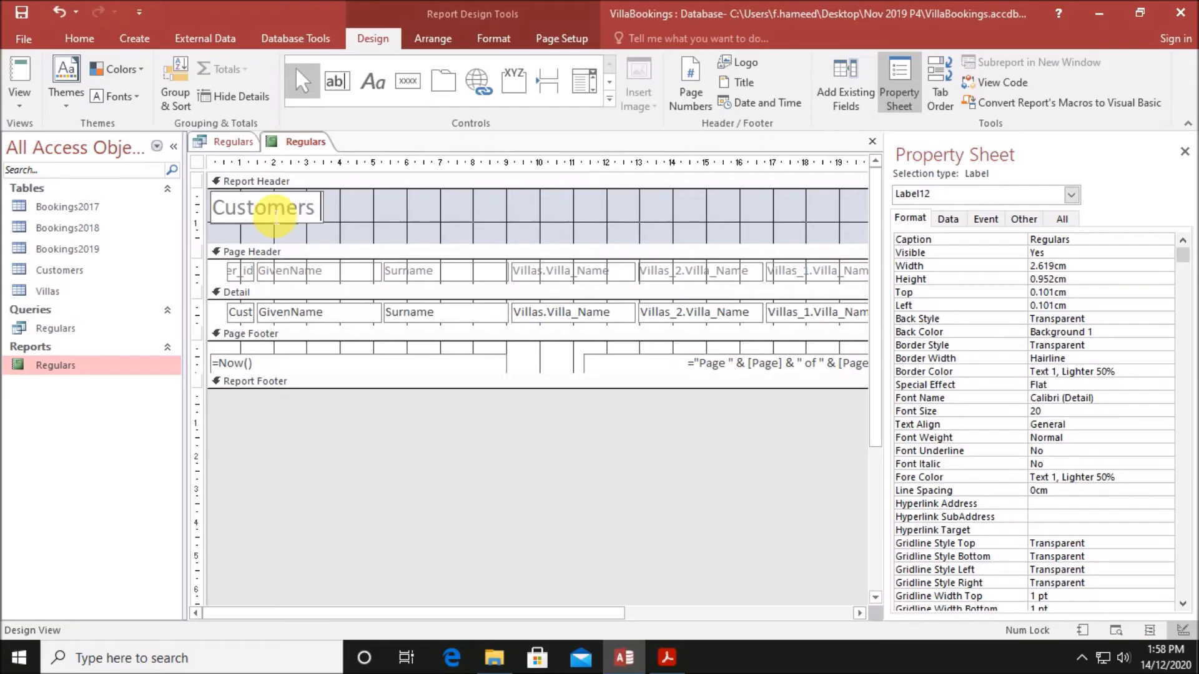
key(Return)
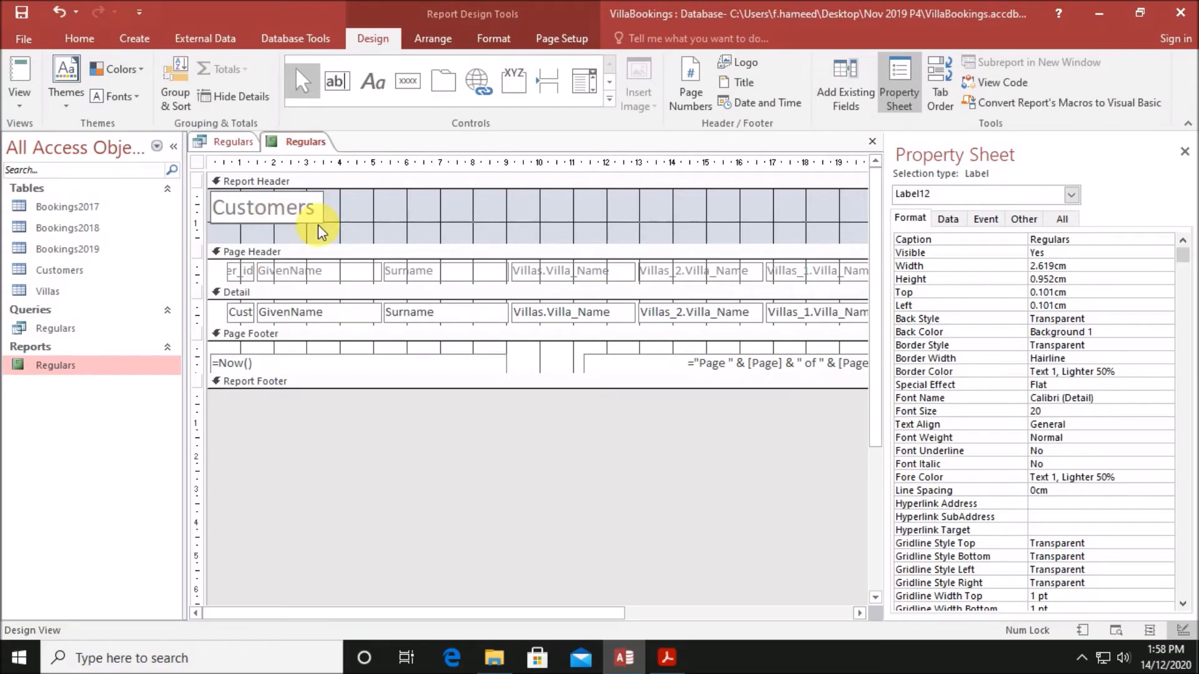
click(665, 659)
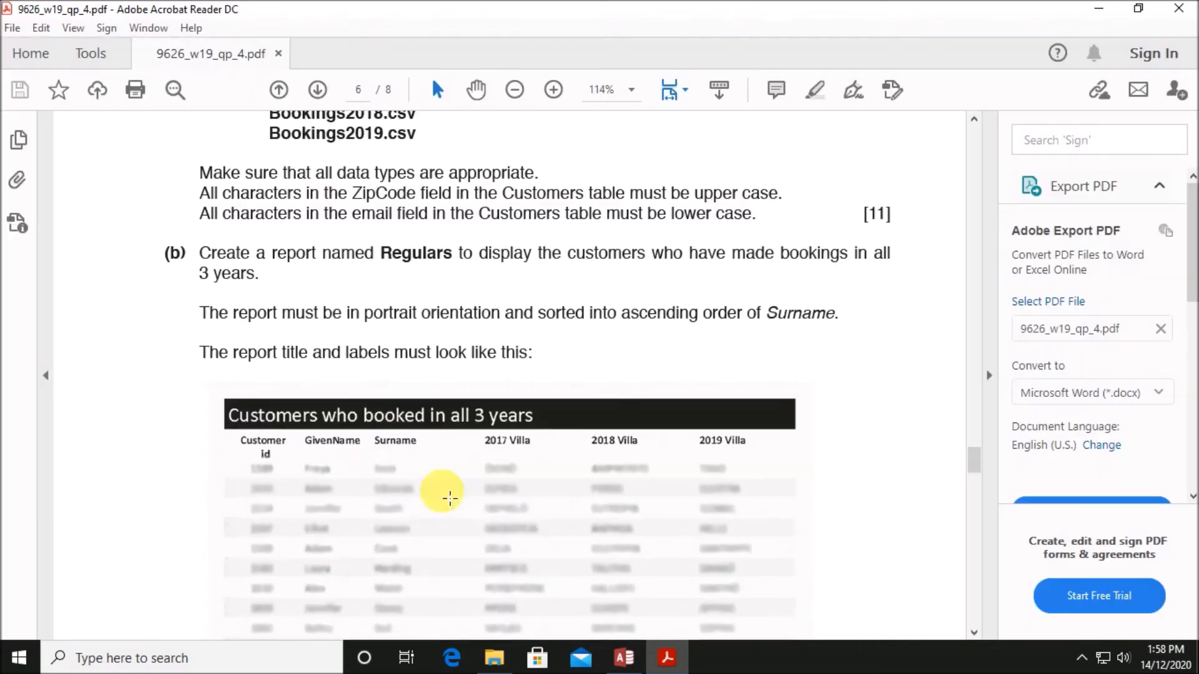
click(623, 658)
text(eho book)
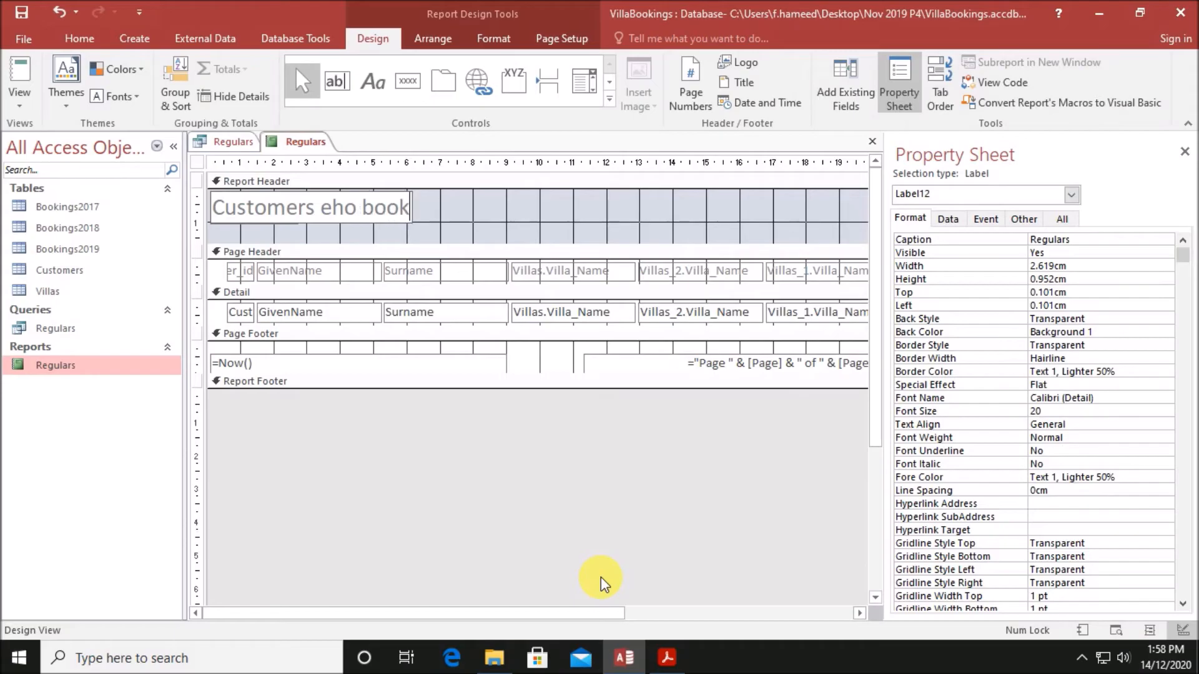
text(ed in all 3)
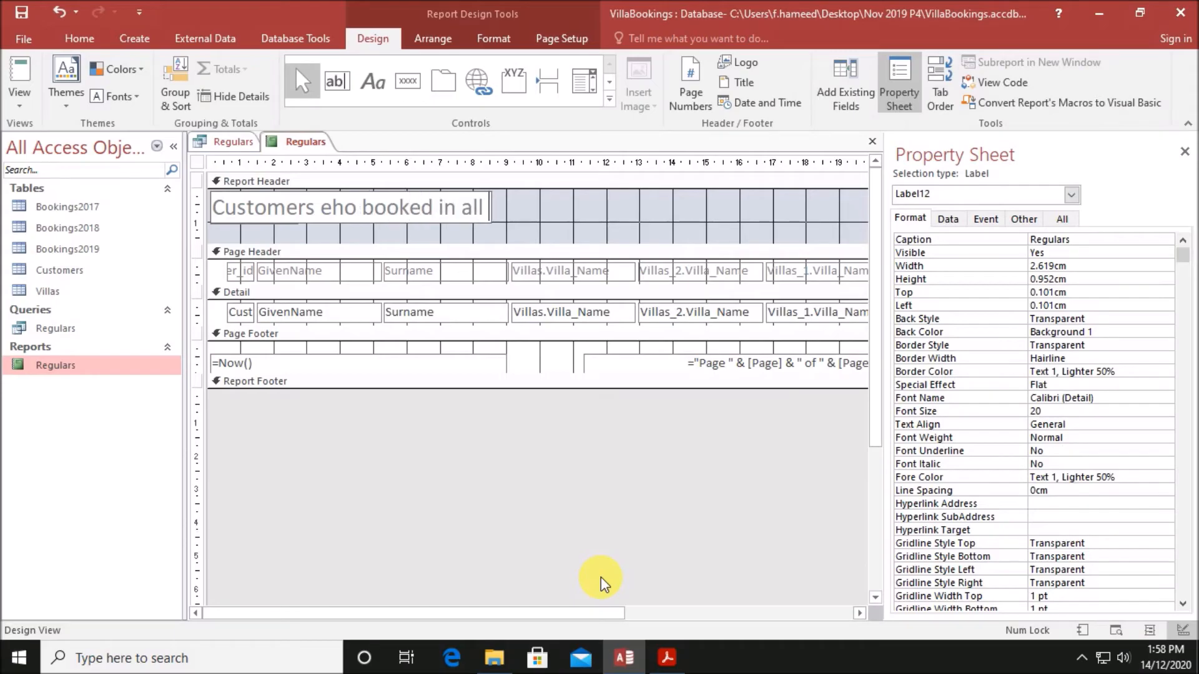
click(337, 217)
drag(333, 218, 323, 219)
text(w)
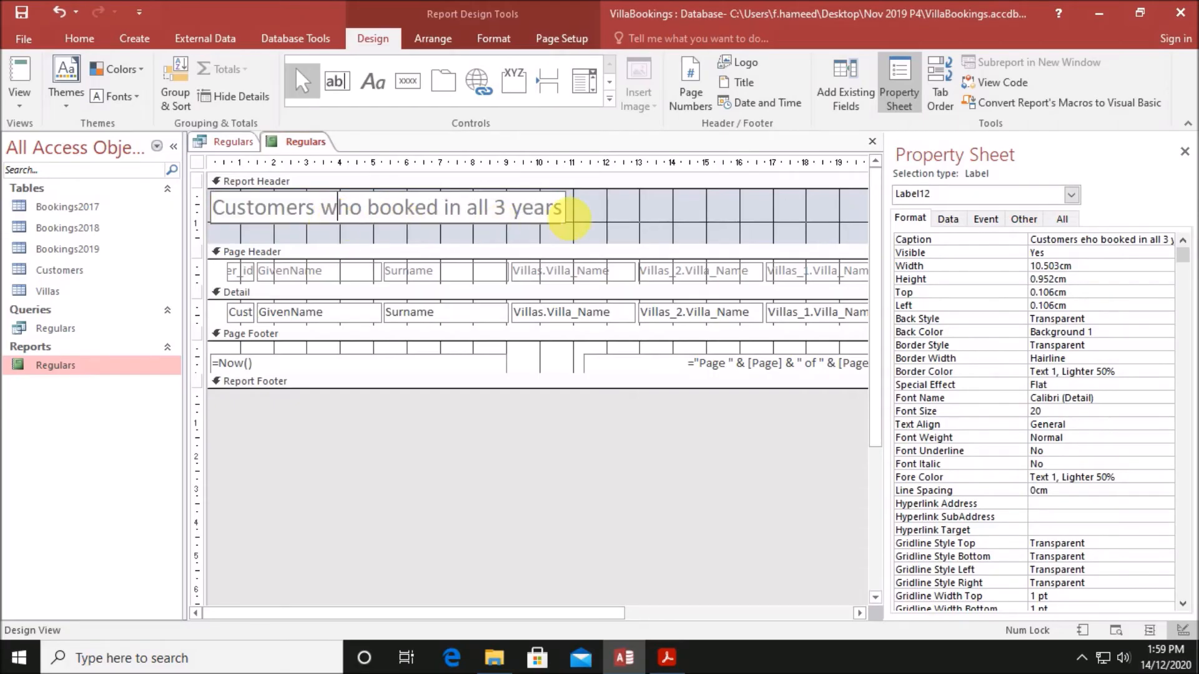
click(585, 224)
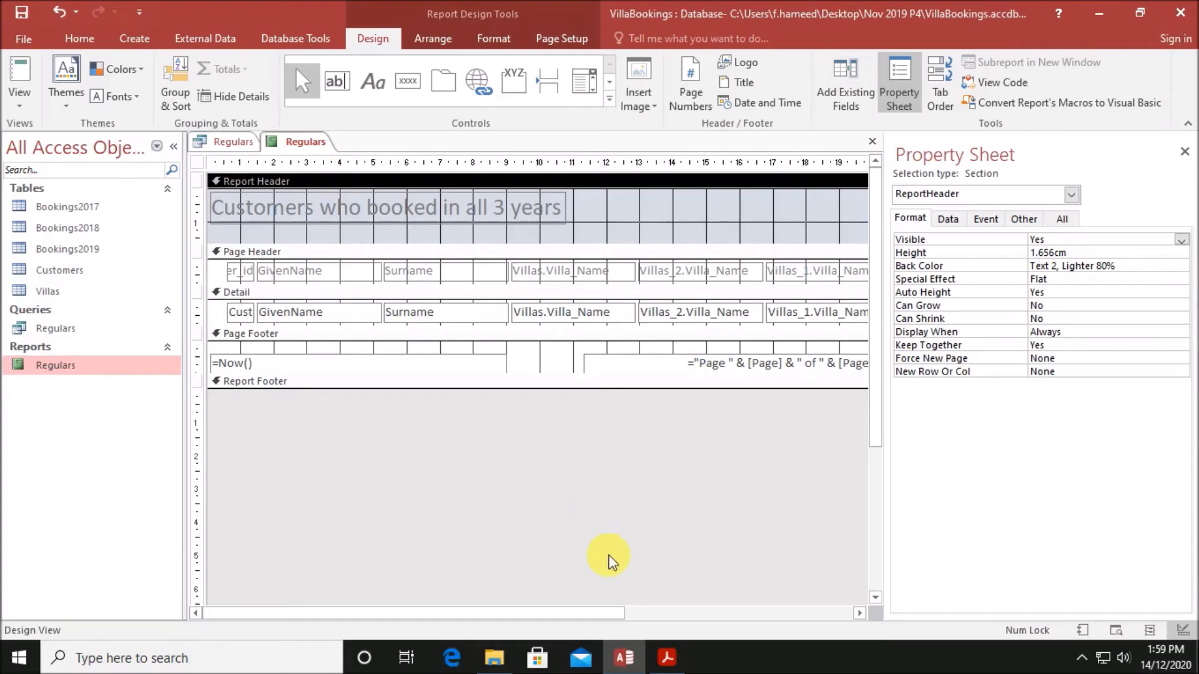
click(674, 655)
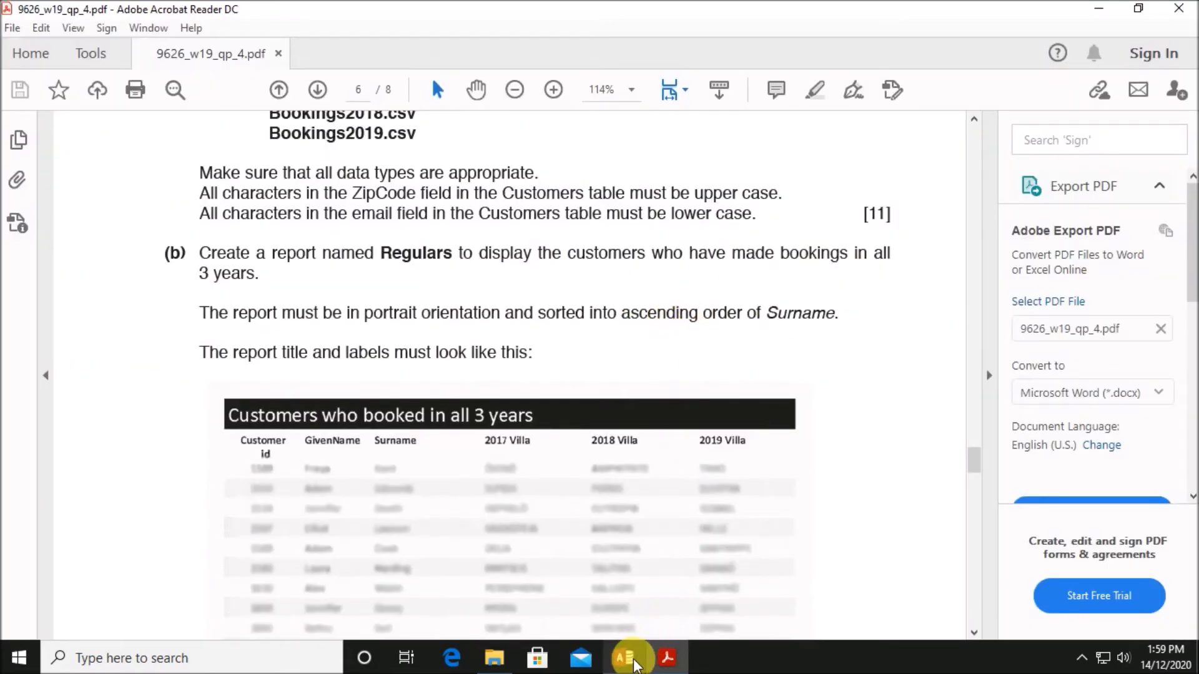
click(624, 657)
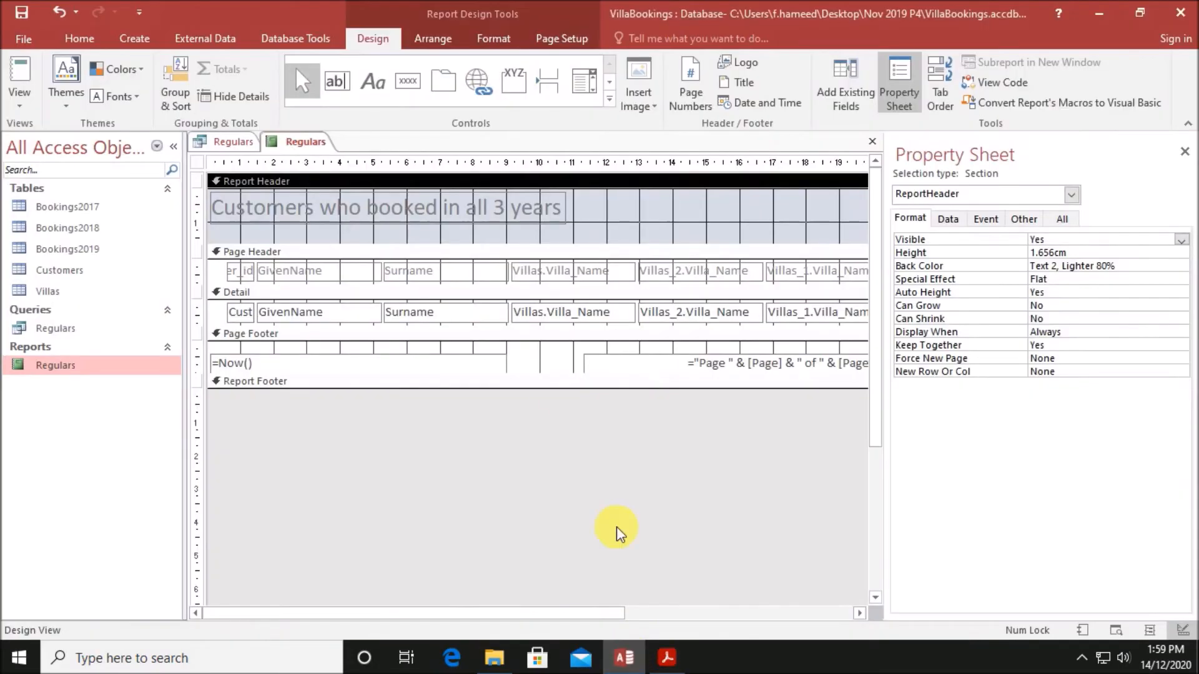
Sort the Regulars report by Surname in ascending order, with A on top, and save the report
click(174, 97)
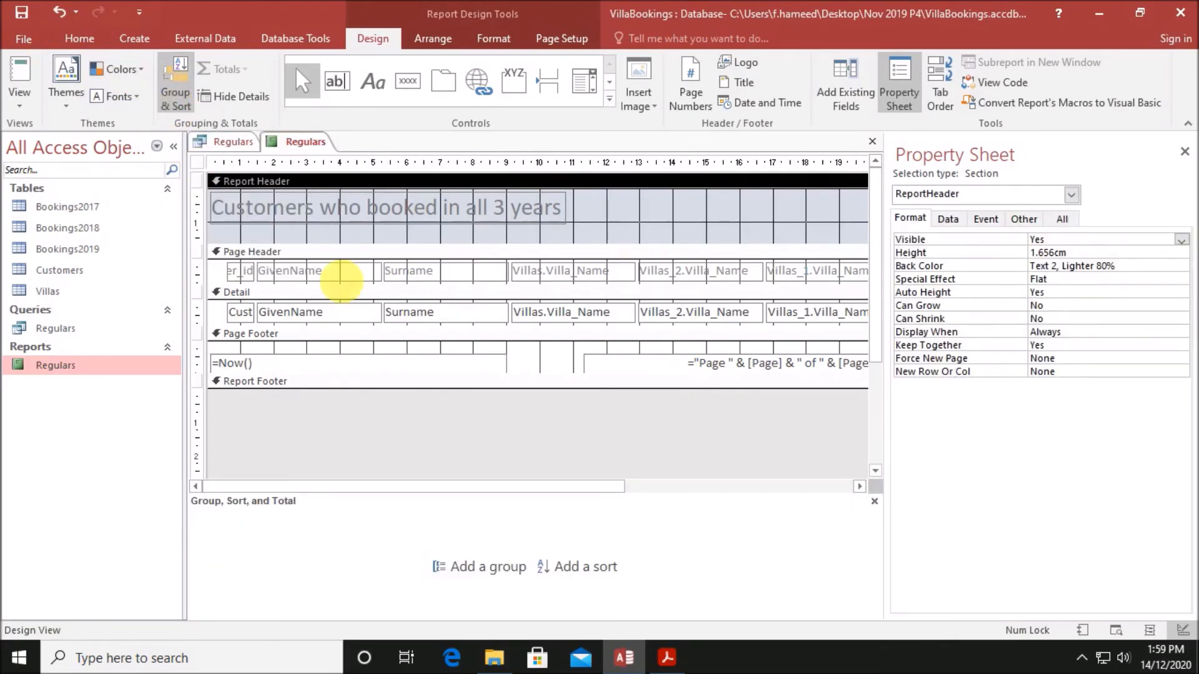
click(578, 571)
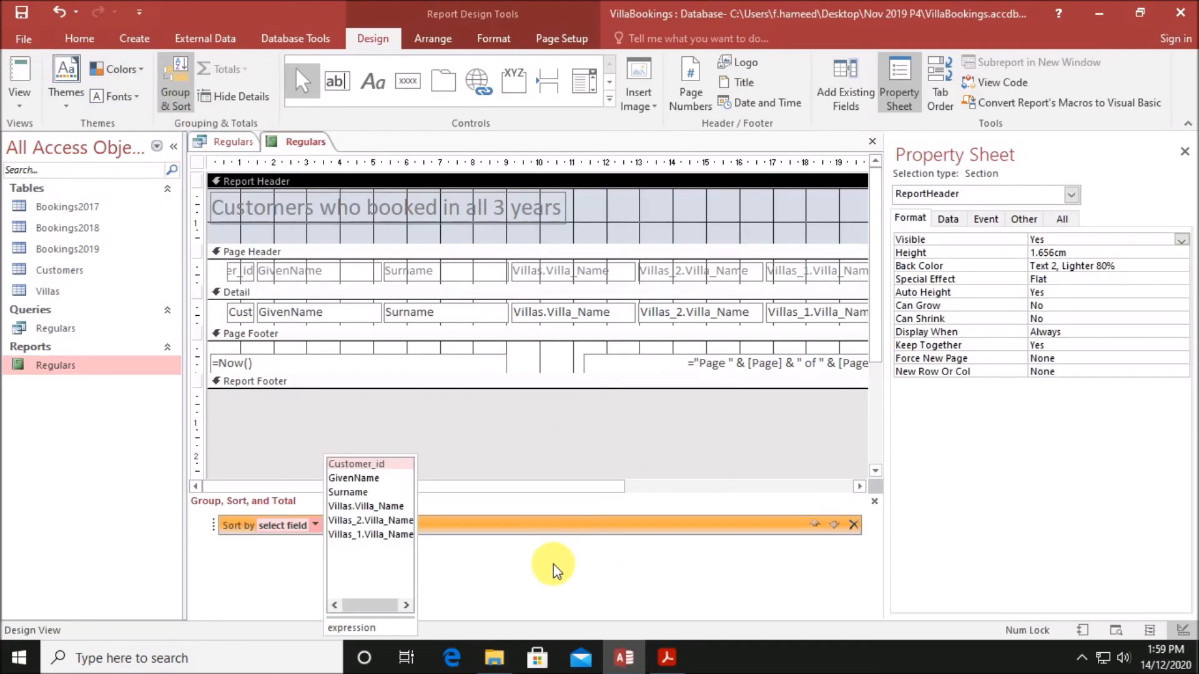
click(348, 498)
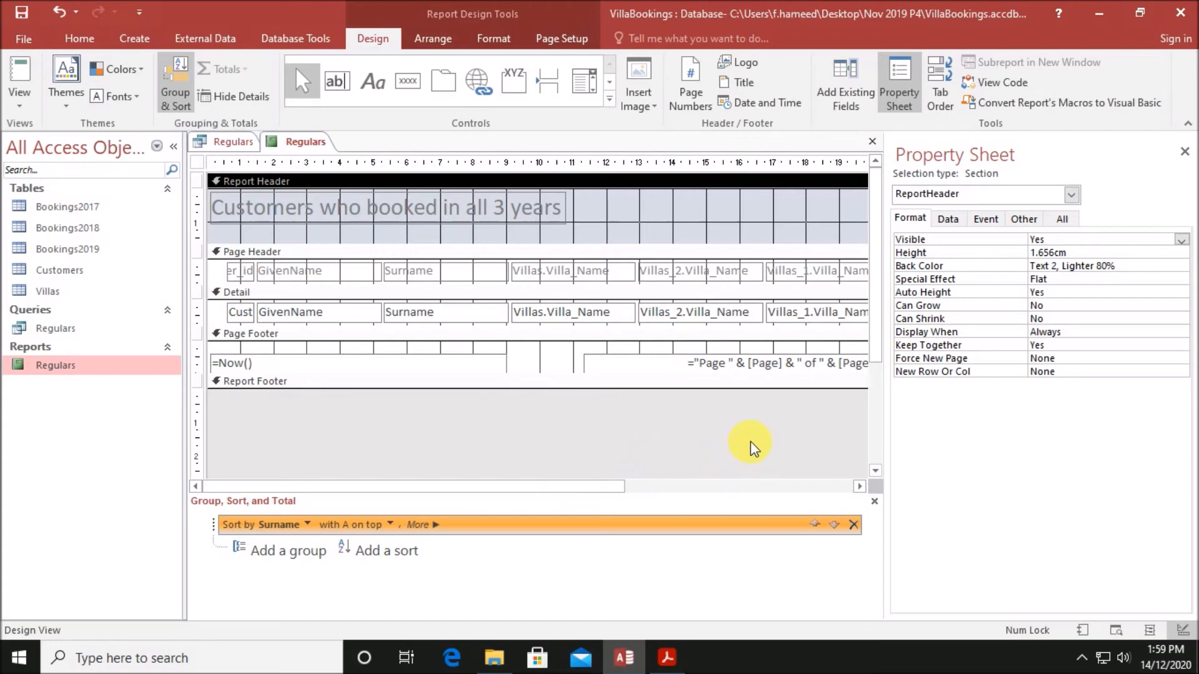
right_click(300, 143)
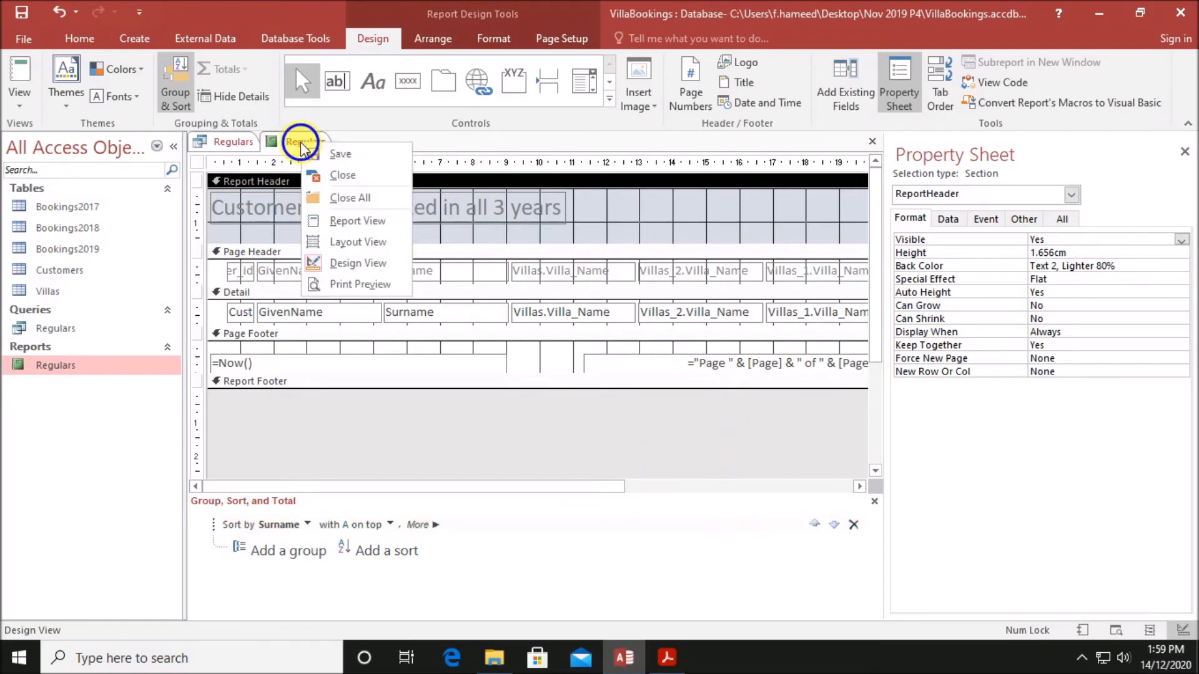
click(338, 154)
Show the Regulars report in Layout View and close the property sheet and the grouping and sorting pane
right_click(290, 143)
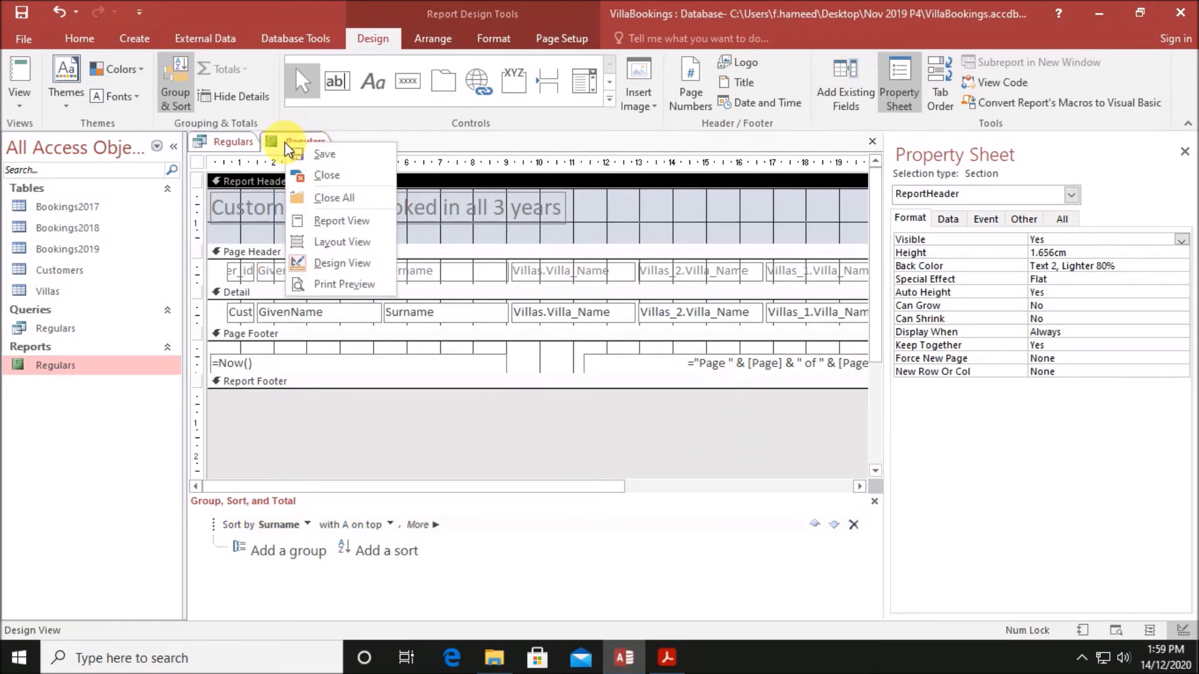
click(340, 236)
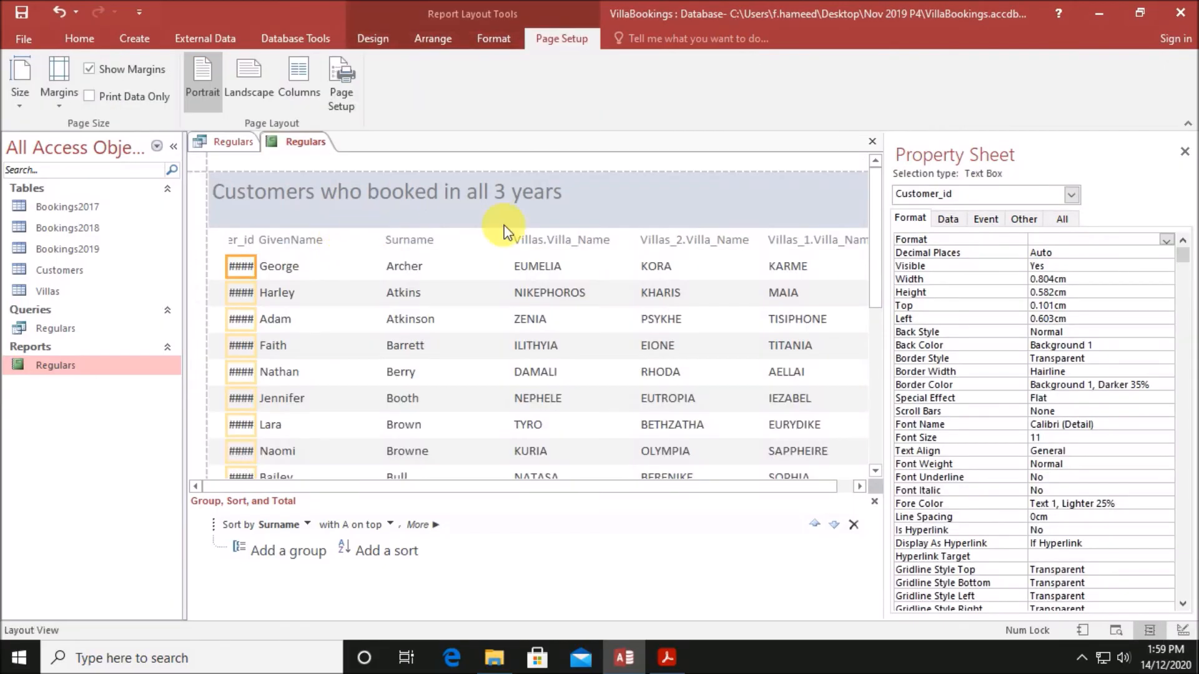
click(1184, 151)
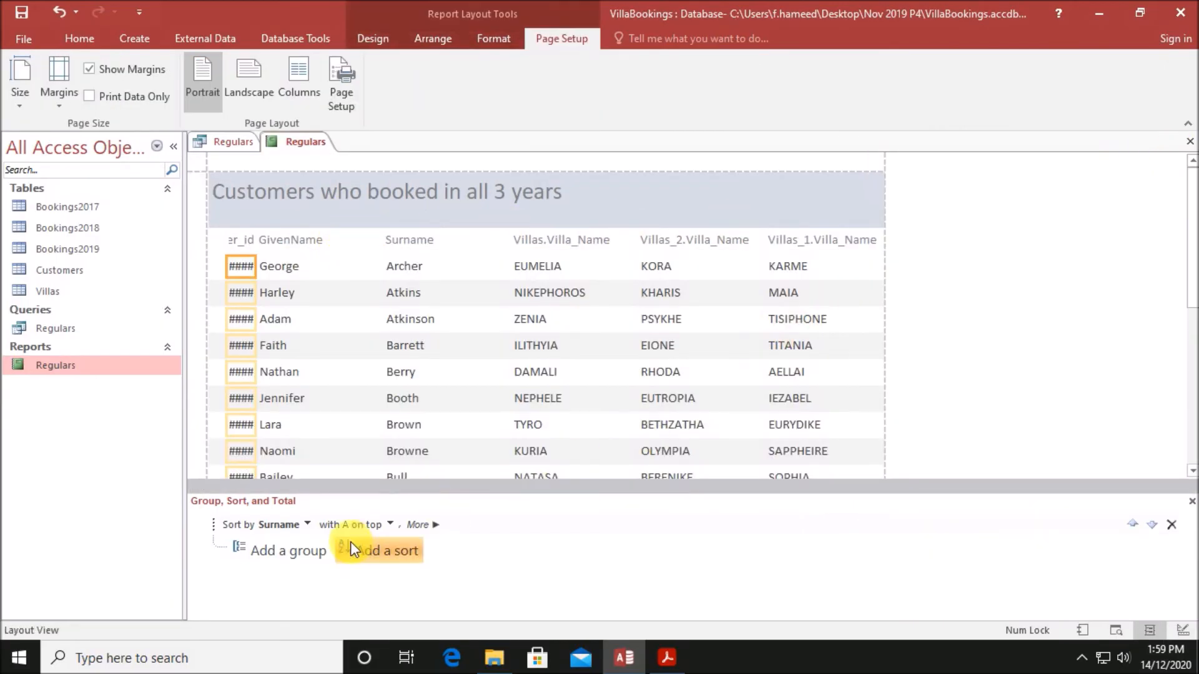
click(1191, 501)
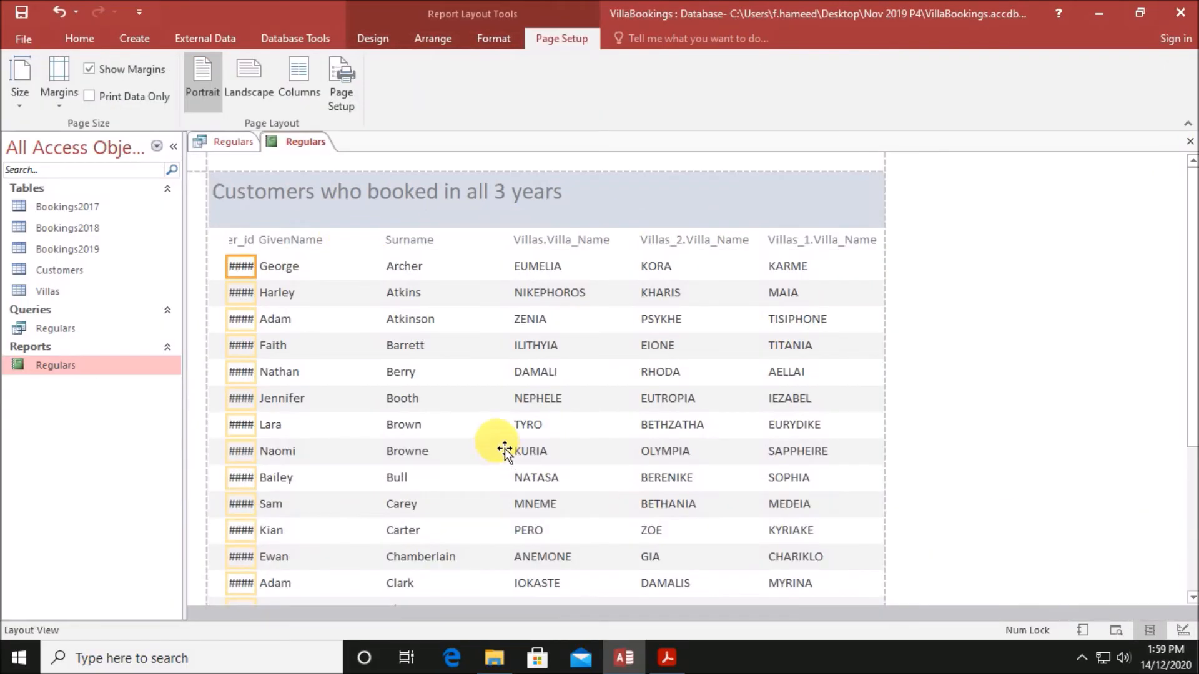
Narrow the GivenName column from its left edge and widen the Customer_id column so its heading and numbers fit
click(302, 245)
ctrl+click(304, 279)
drag(256, 244, 289, 243)
click(242, 235)
drag(257, 226, 286, 228)
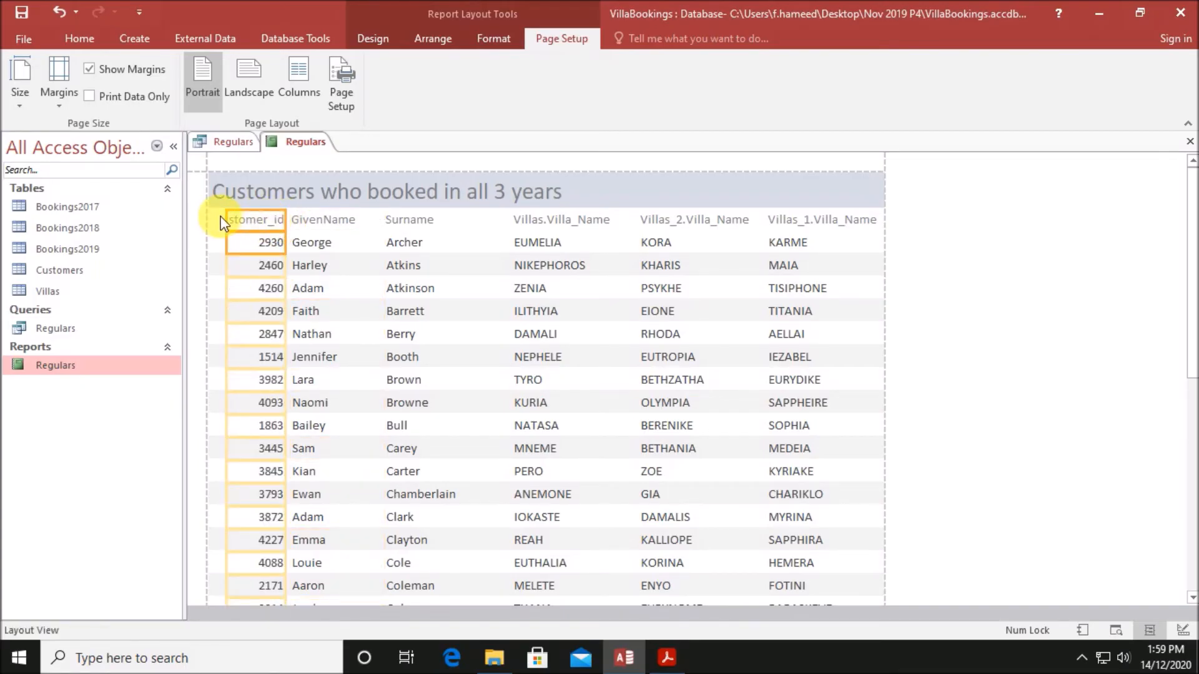
drag(240, 231, 226, 229)
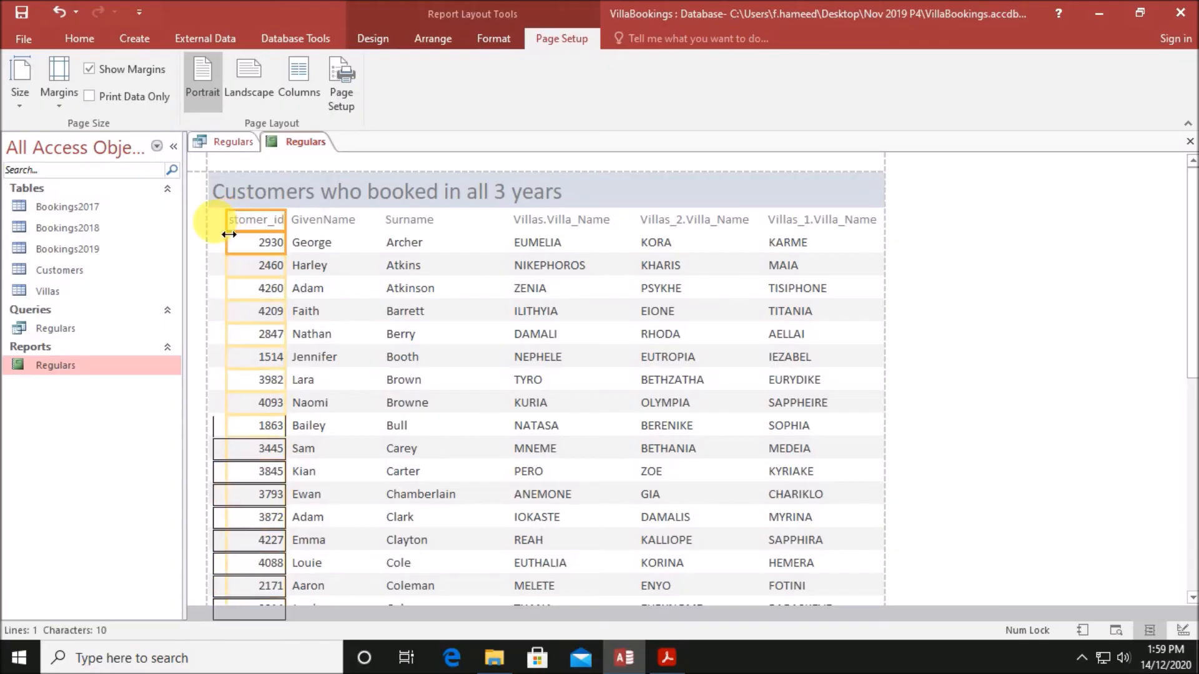
Adjust the widths of the GivenName and Surname columns to space them apart, and check the rows further down
click(321, 219)
drag(290, 220, 299, 230)
click(434, 246)
drag(399, 231, 400, 231)
click(338, 242)
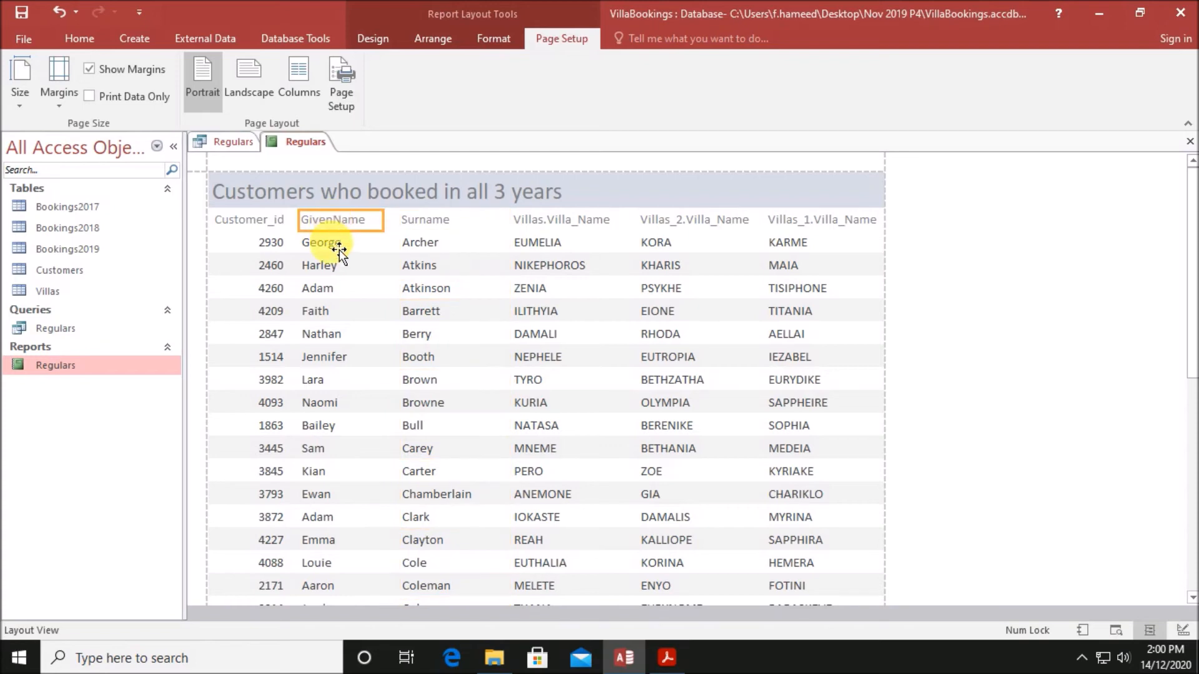
scroll(331, 316, down, 5)
scroll(327, 321, up, 5)
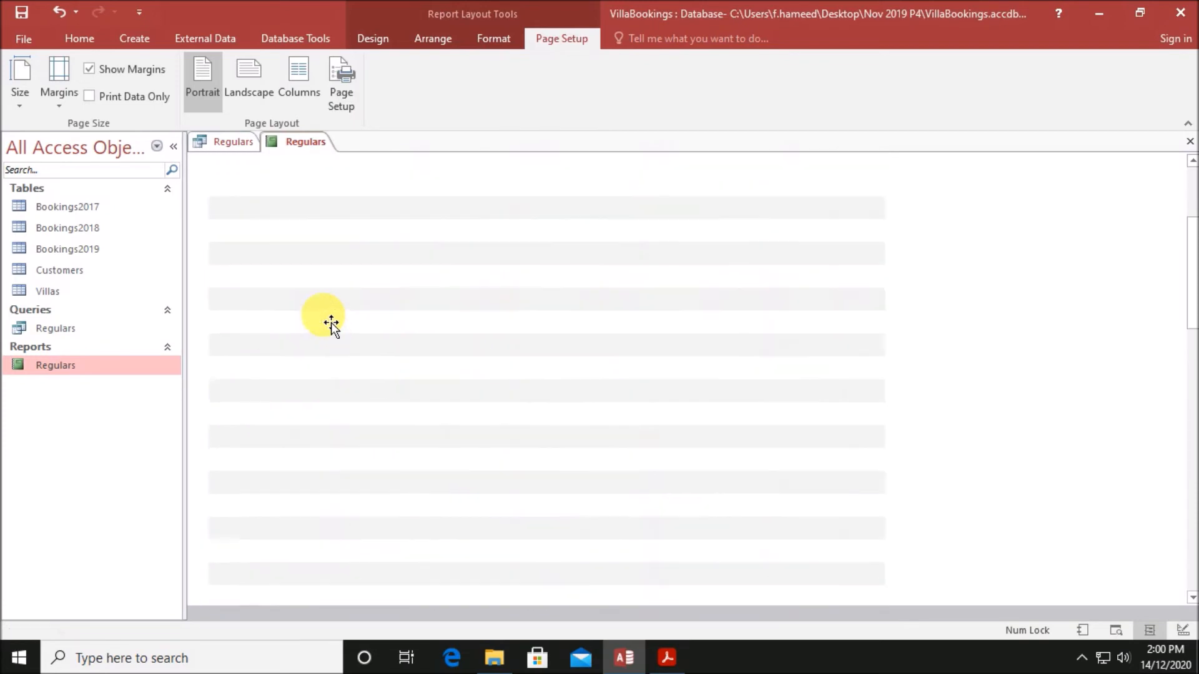
Change the Villas.Villa_Name column heading to "Villa 2017"
click(544, 228)
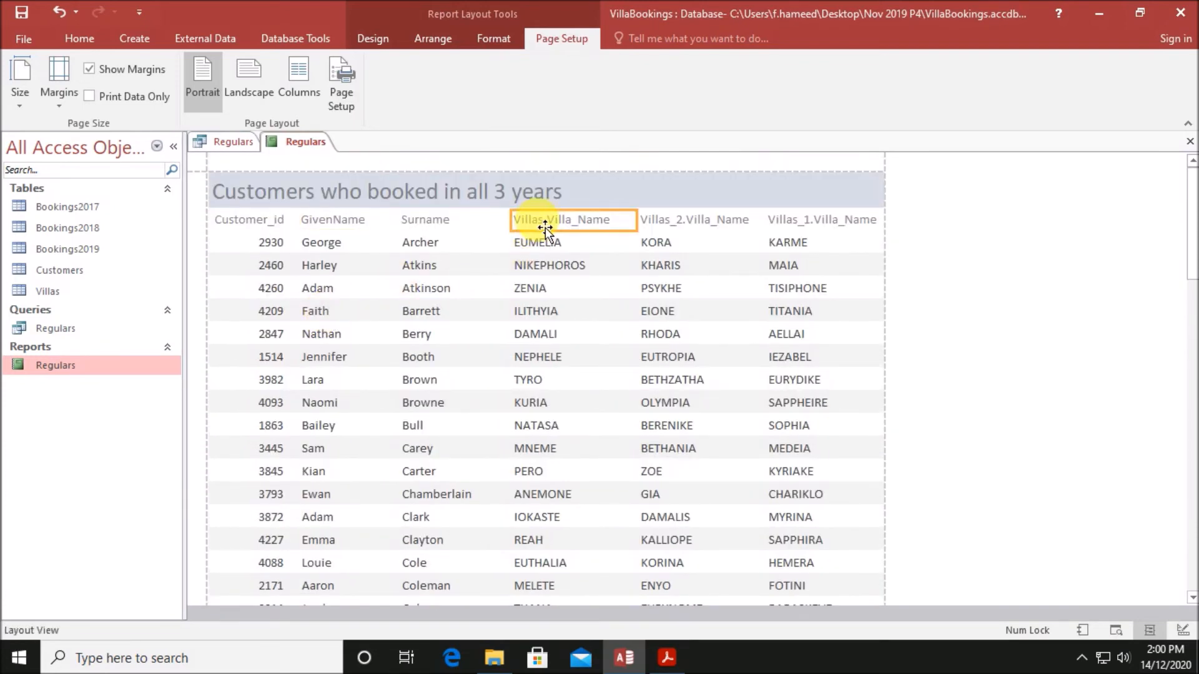
click(608, 223)
drag(579, 221, 620, 227)
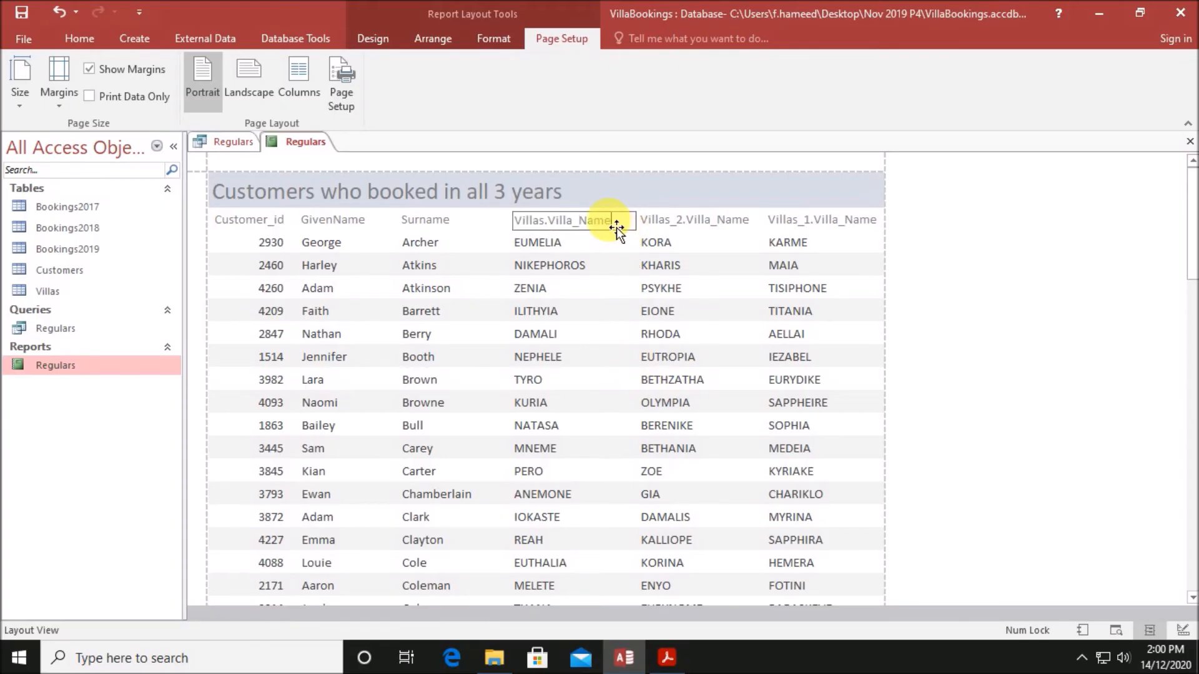
drag(619, 222, 516, 222)
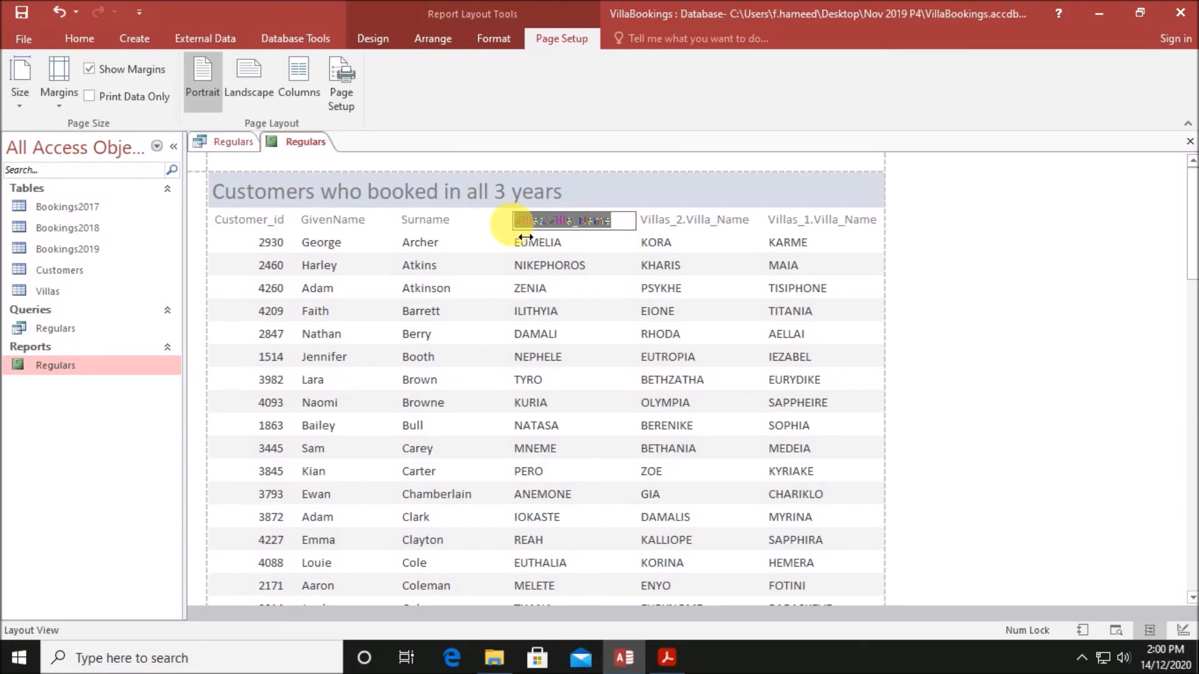
text(Villa 2017)
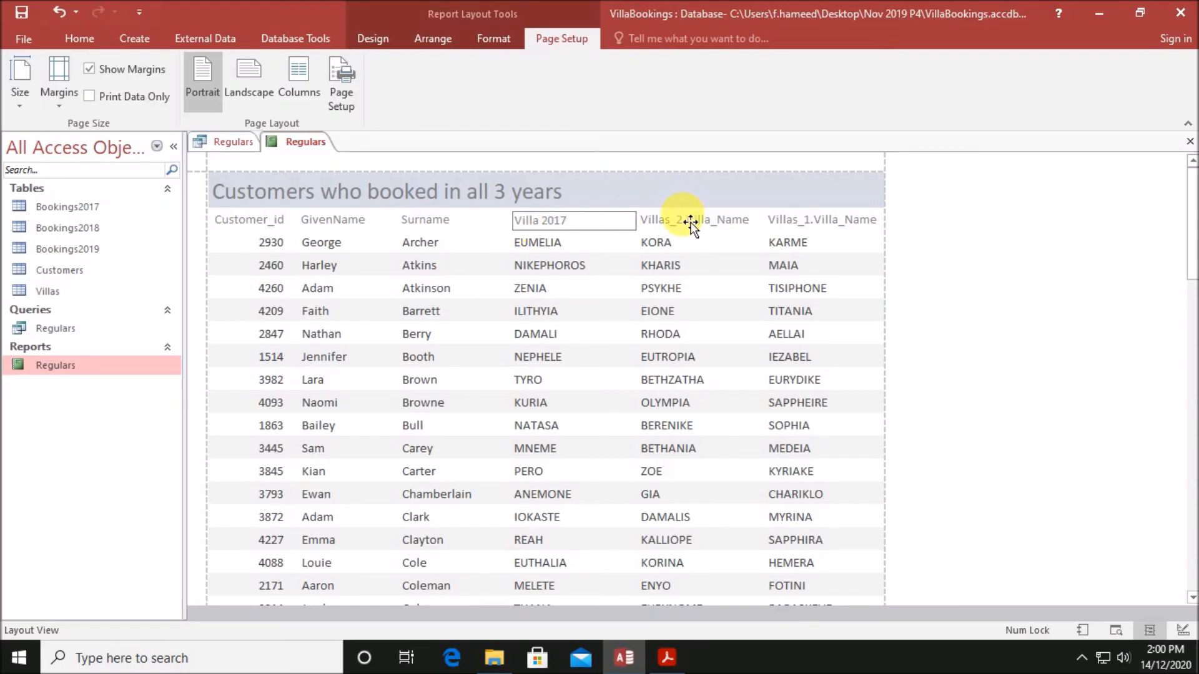
Change the Villas_2.Villa_Name column heading to "Villa 2018"
double_click(683, 220)
drag(756, 229, 638, 237)
text(Villa 201)
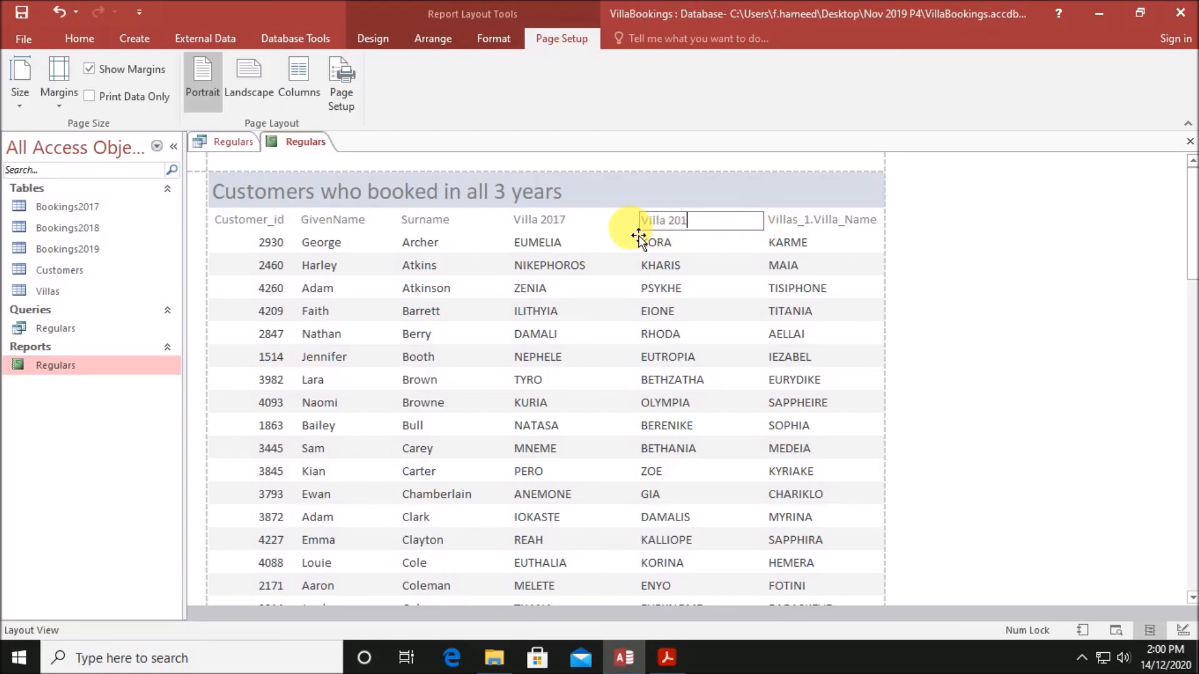
text(8)
Change the Villas_1.Villa_Name column heading to "Villa 2019" and save the report
click(814, 228)
click(811, 222)
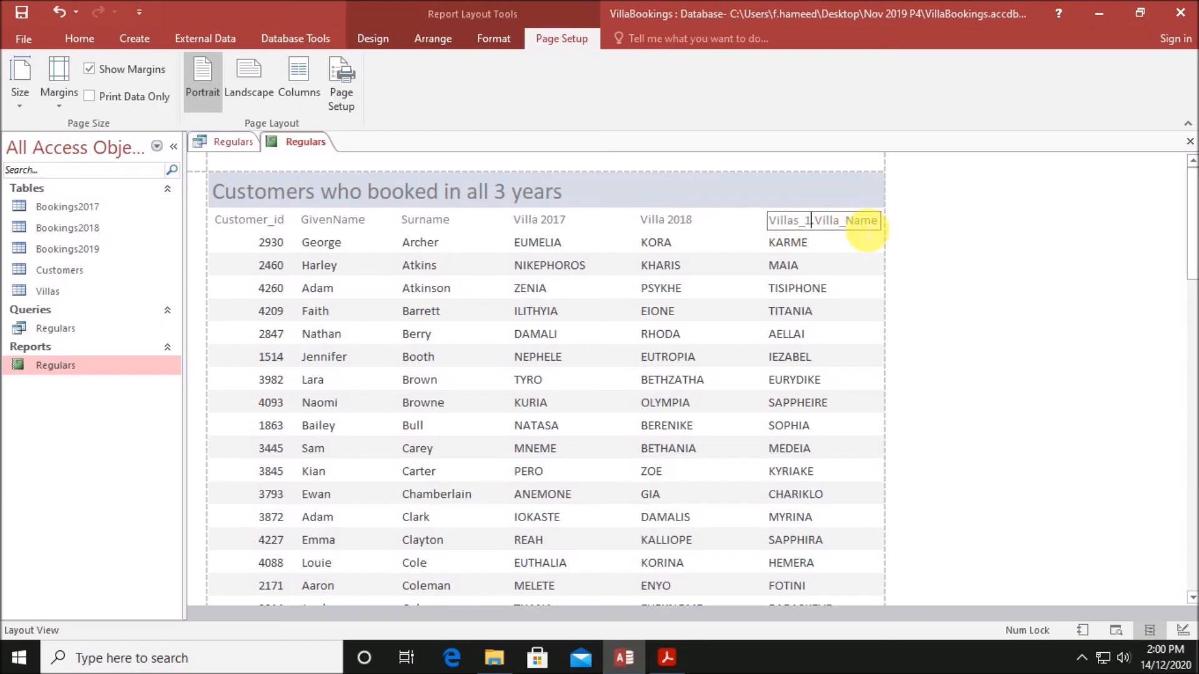
drag(880, 226, 708, 204)
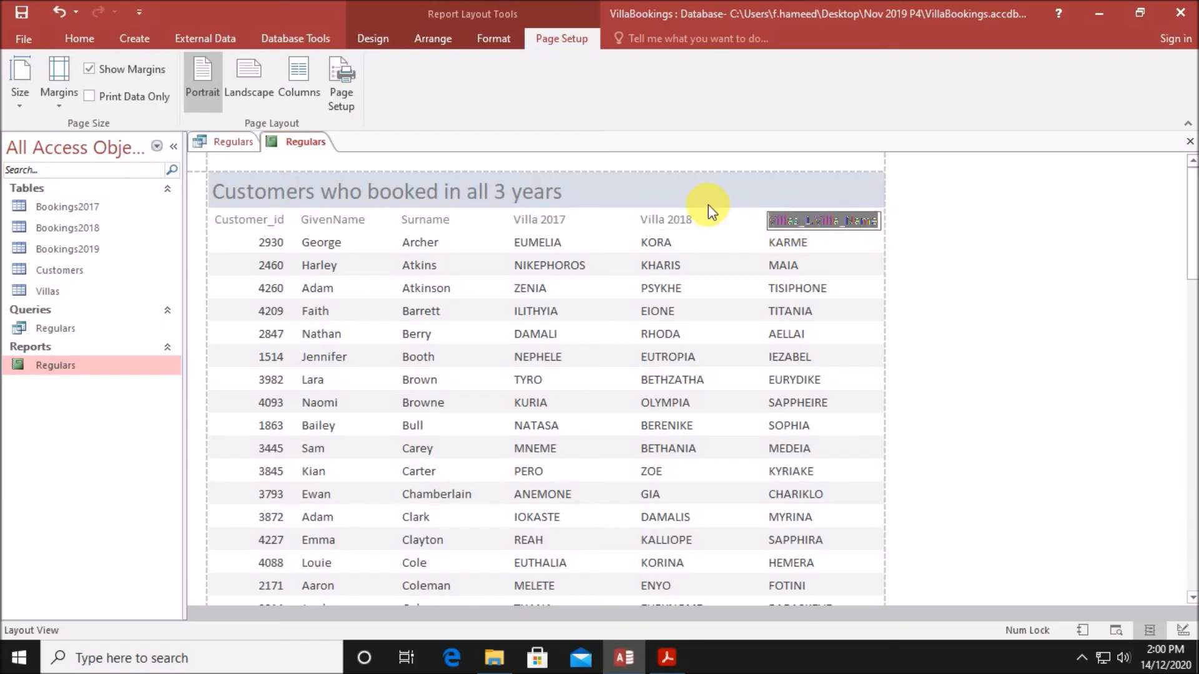
text(Villa)
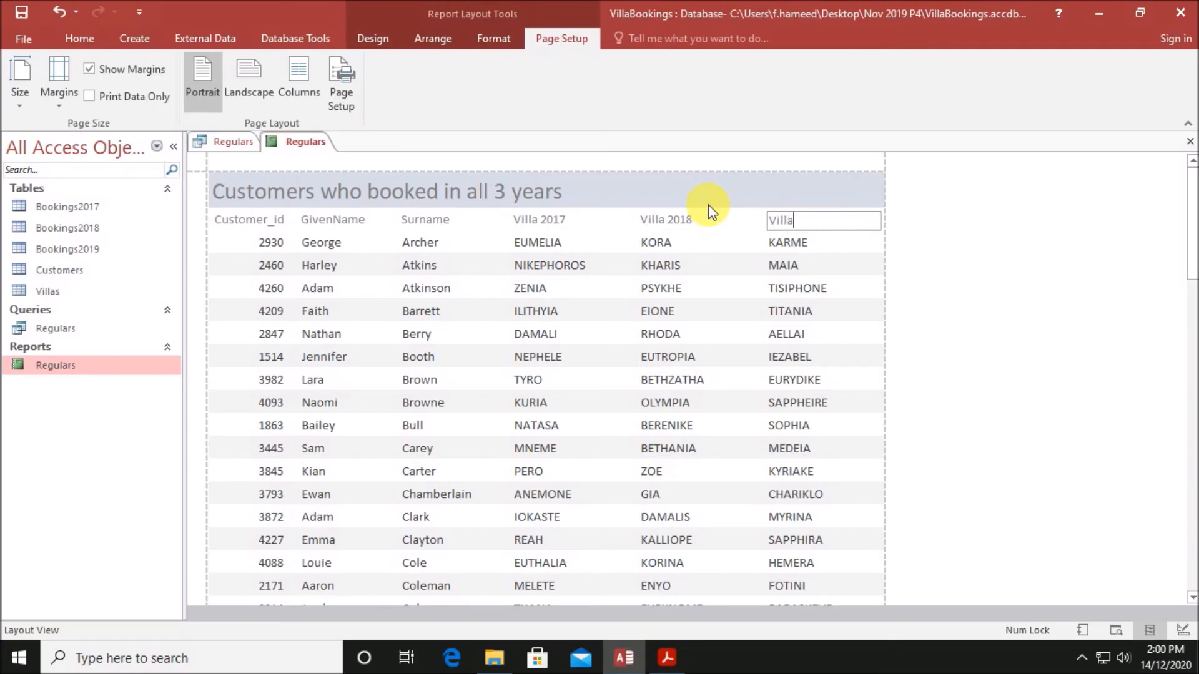
text( 2019)
right_click(308, 158)
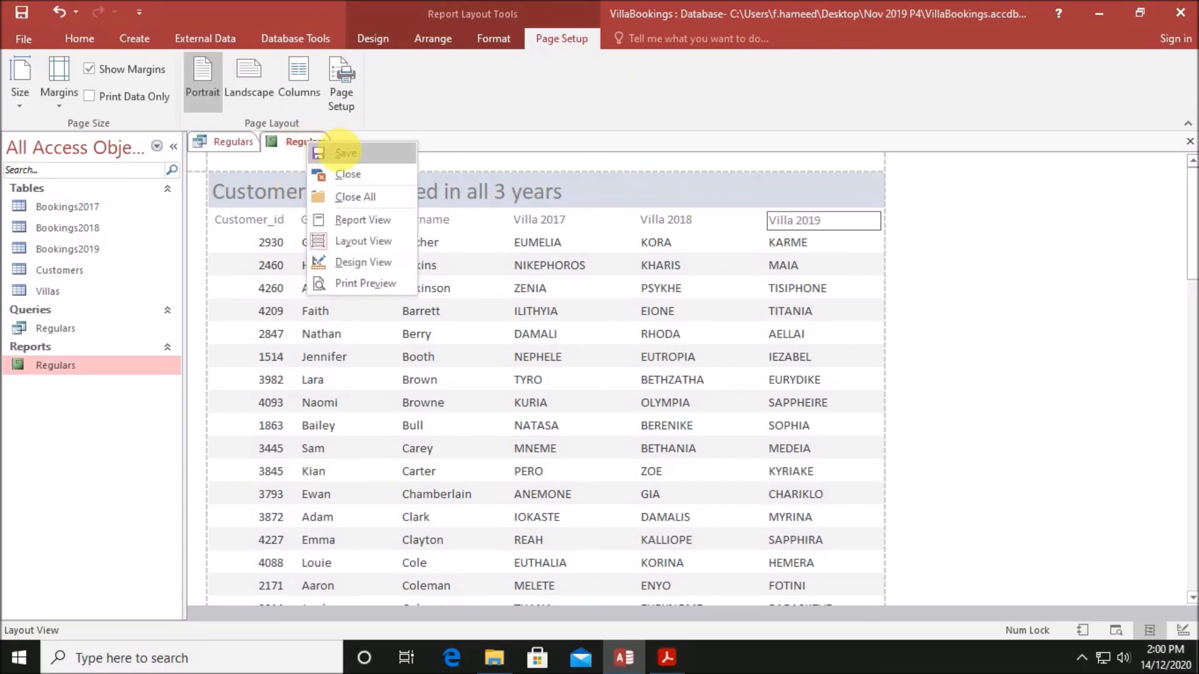
click(324, 153)
Compare the sample report for question 6(b) in the Acrobat Reader exam paper with the Regulars report in Access
click(666, 658)
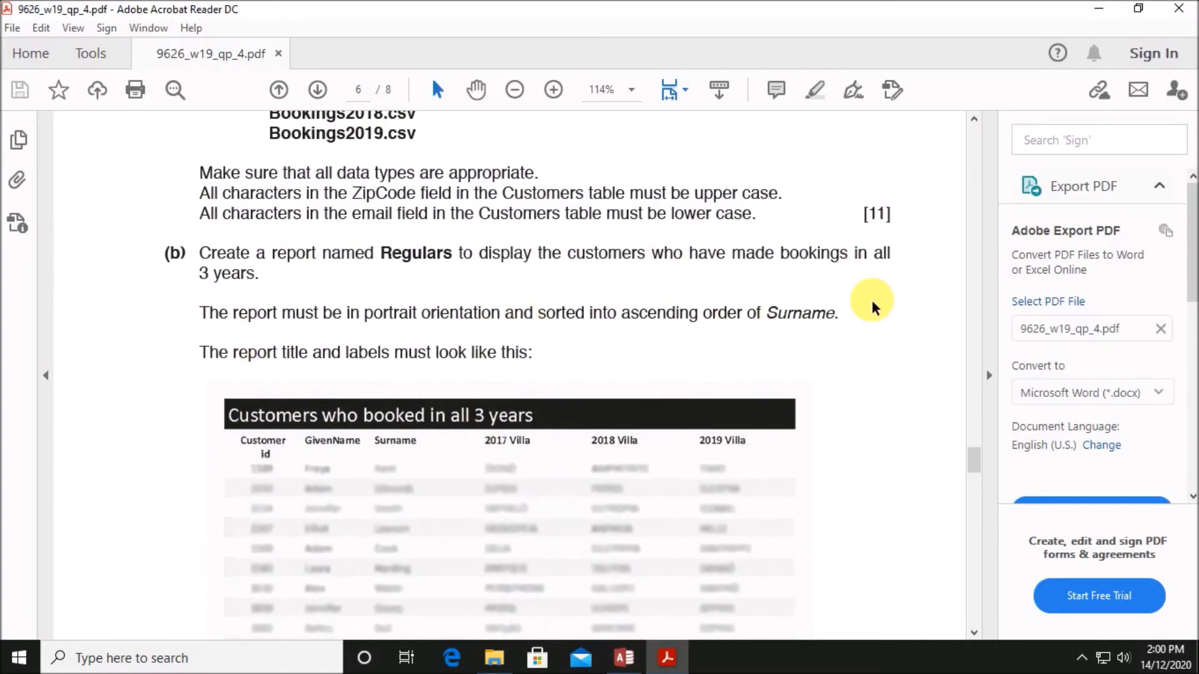
scroll(691, 340, down, 8)
scroll(687, 340, up, 6)
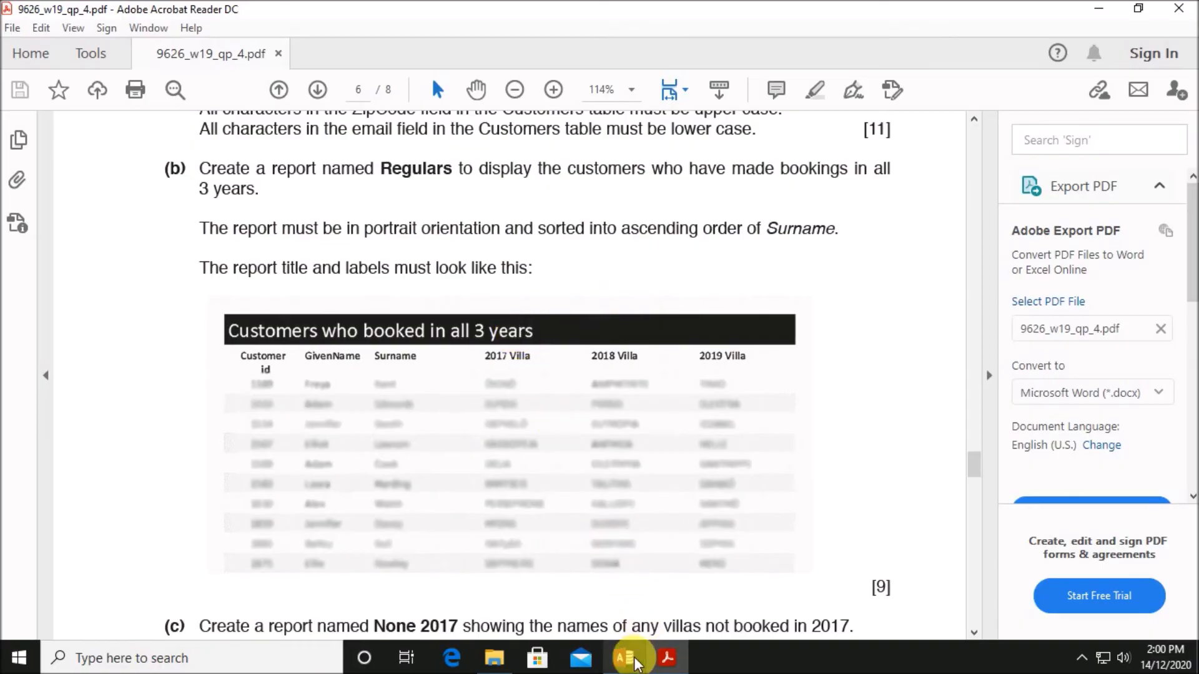
click(623, 658)
scroll(731, 487, down, 1)
scroll(739, 463, down, 10)
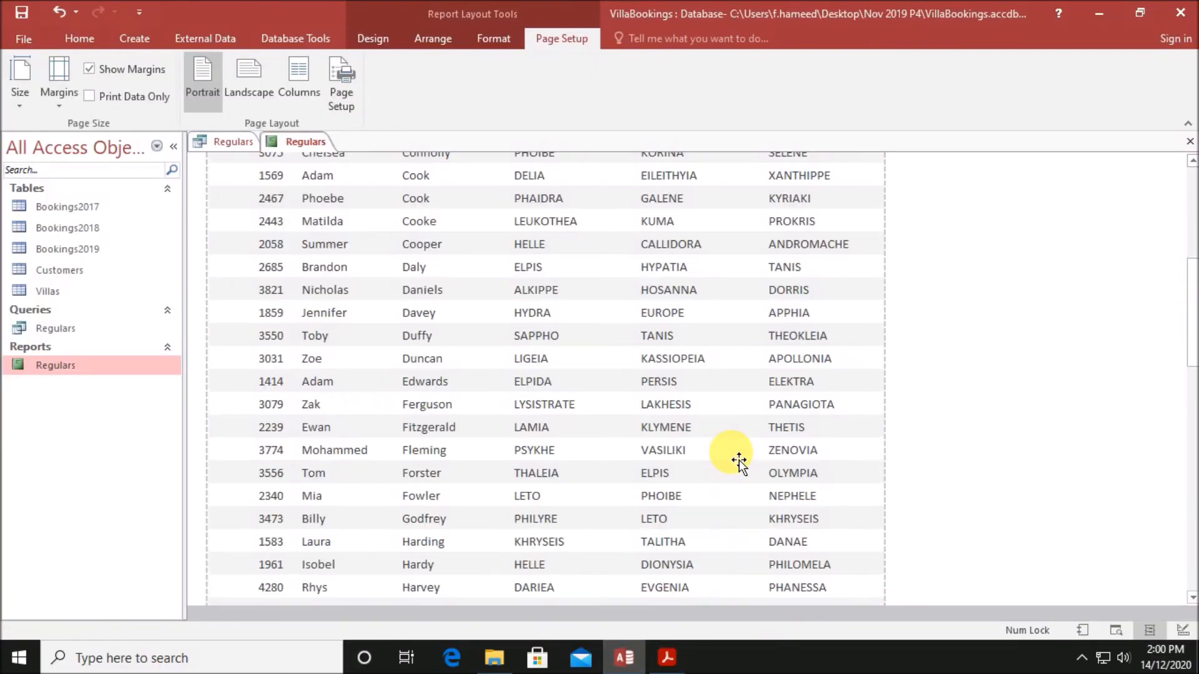
right_click(290, 149)
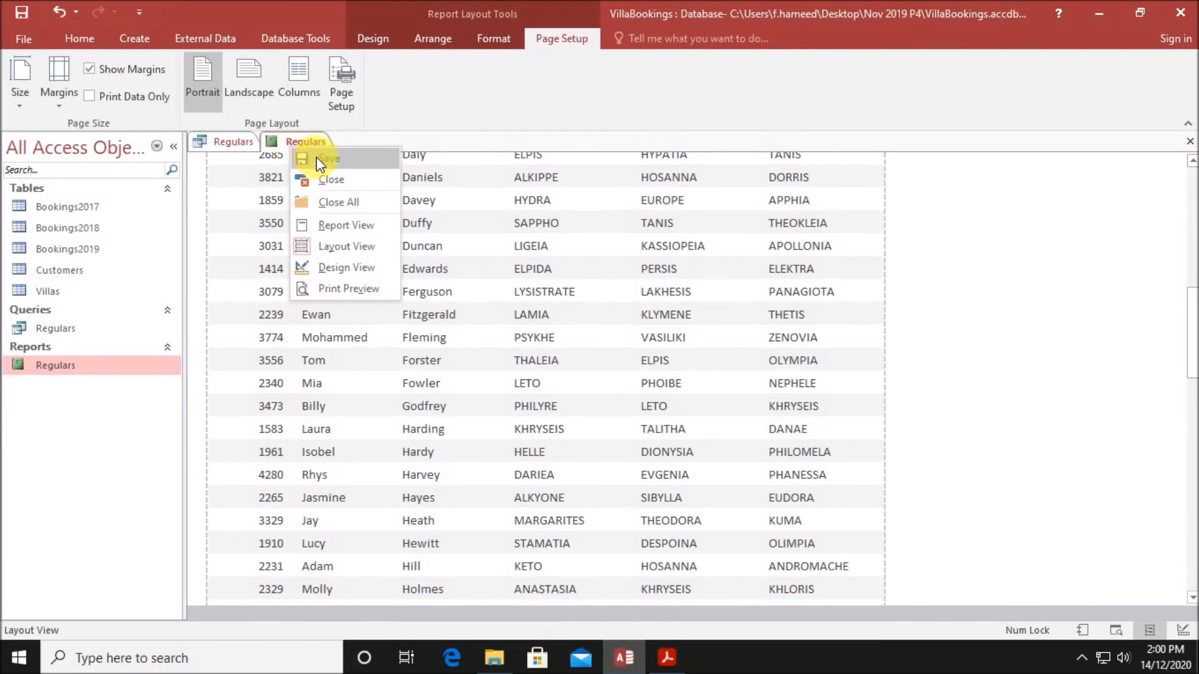
click(305, 141)
right_click(306, 143)
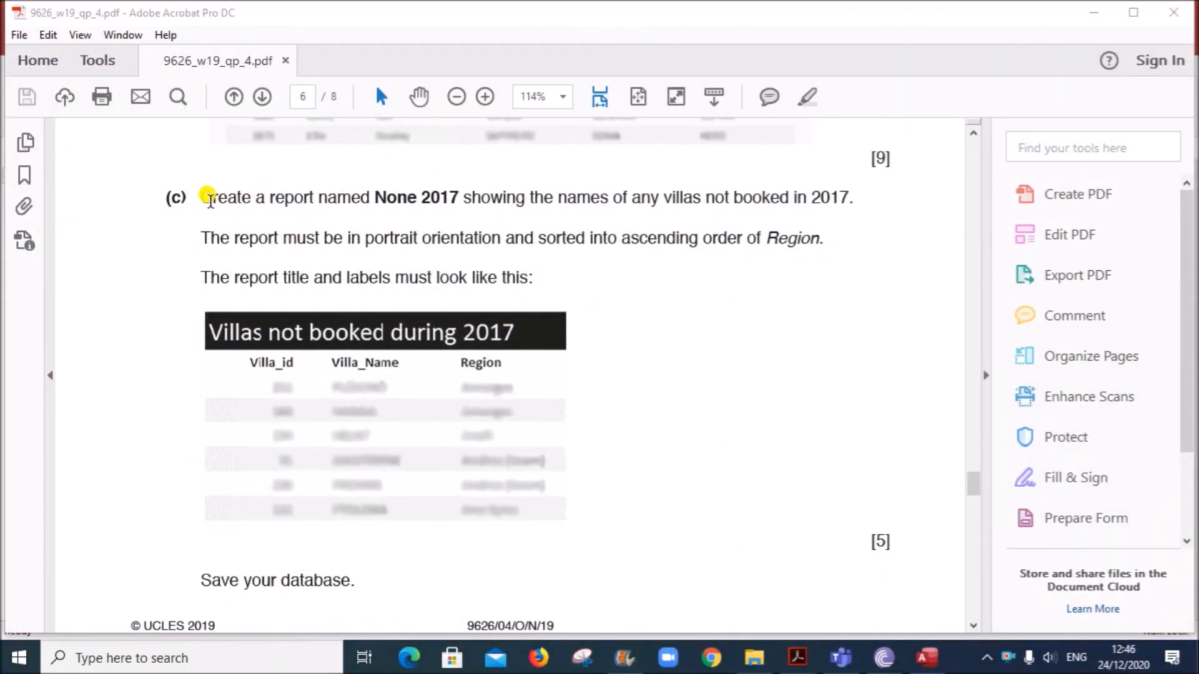
Read the question 6(c) requirements for the None 2017 report, including its sort order, title and labels
drag(201, 198, 851, 202)
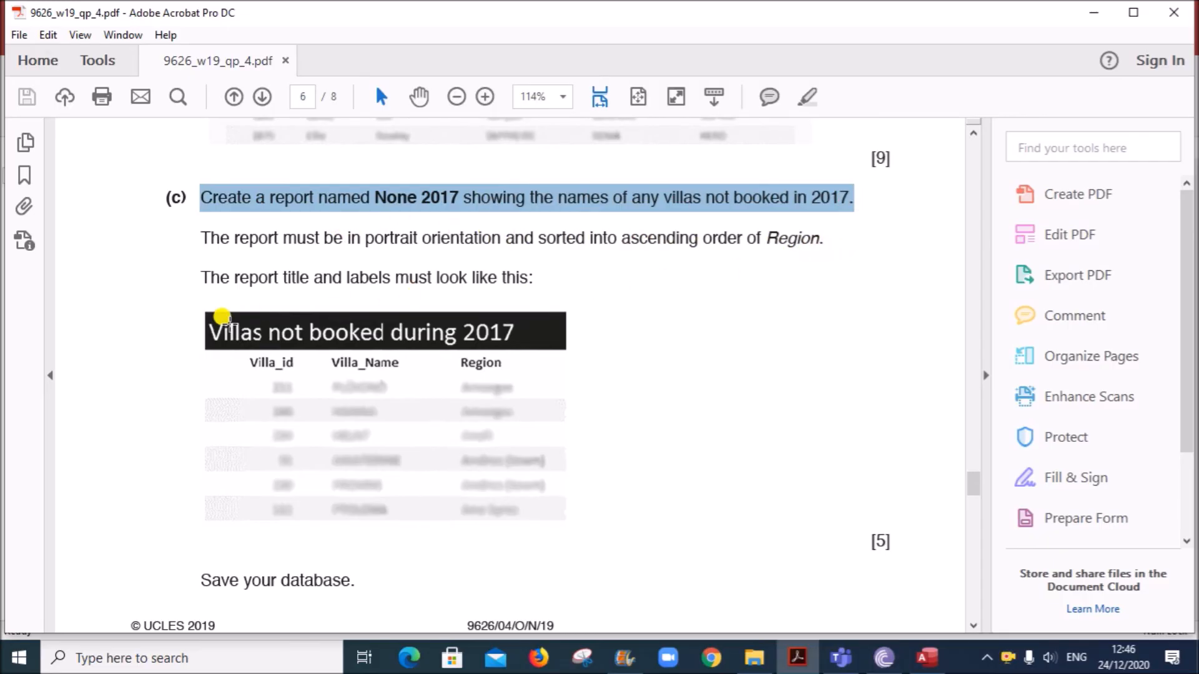
scroll(233, 285, down, 3)
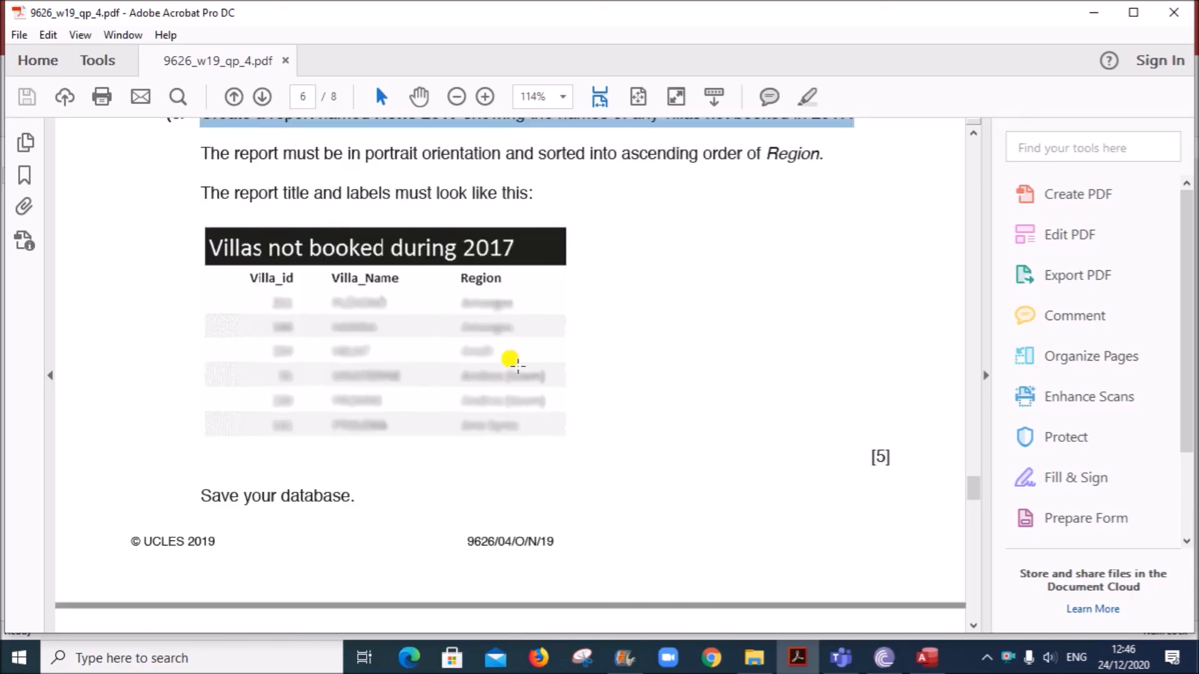
scroll(341, 315, up, 6)
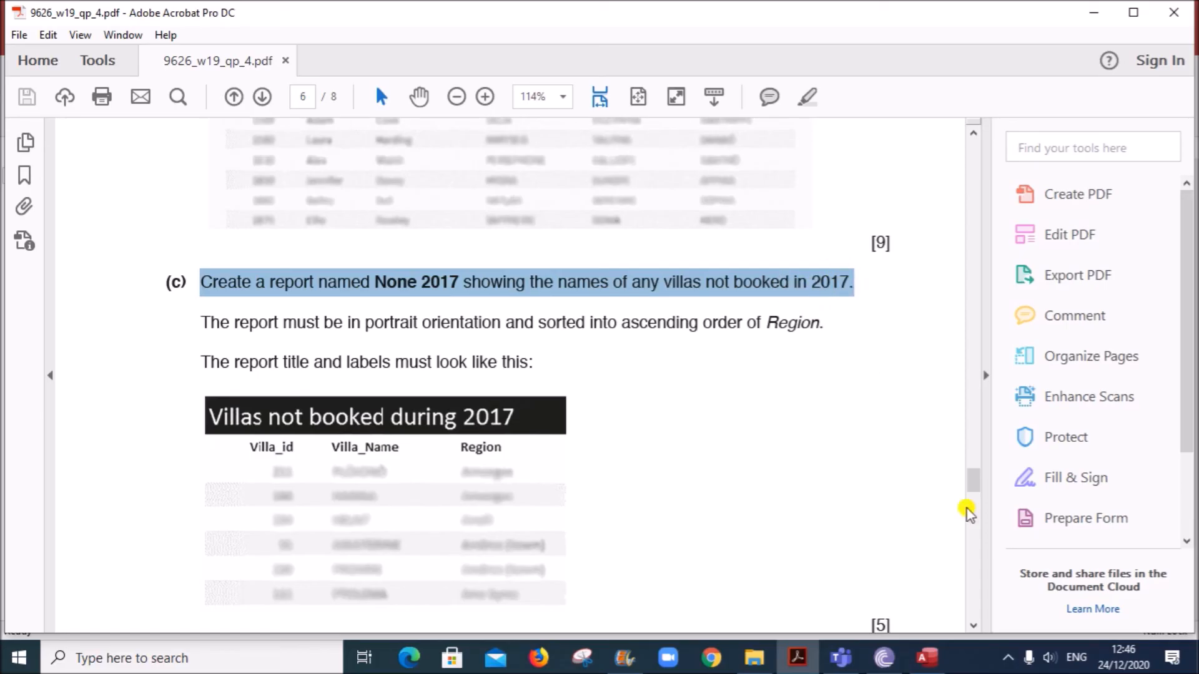
Switch to Access and start a new query with the Find Unmatched Query Wizard
click(927, 657)
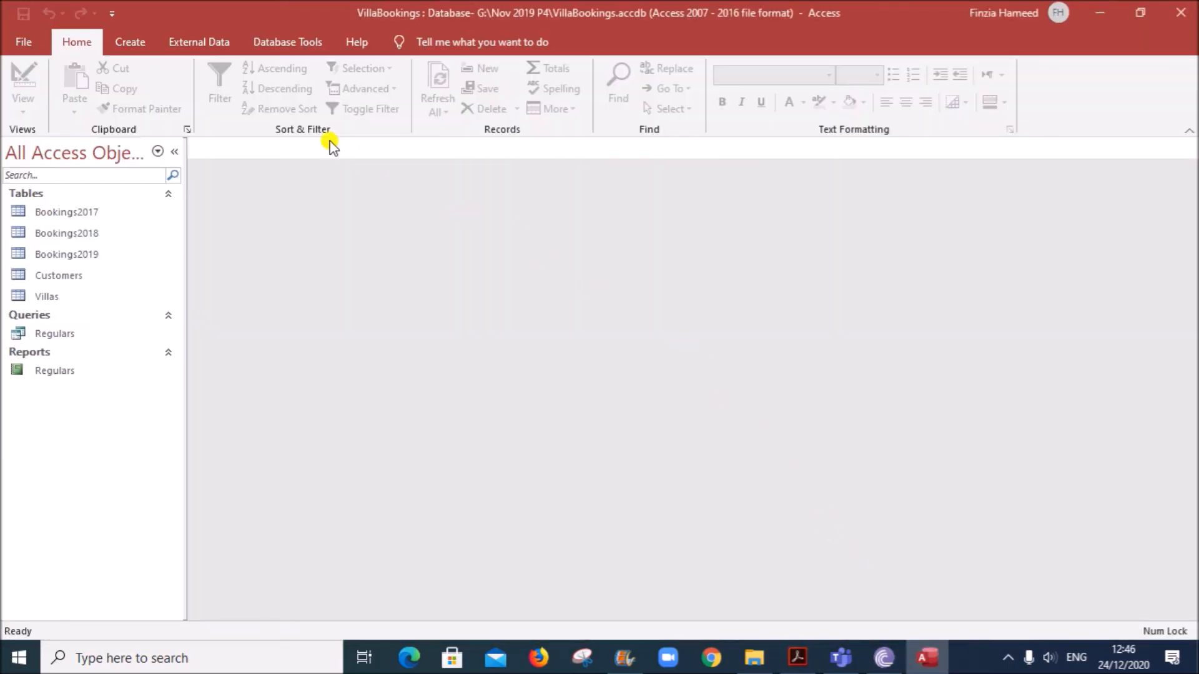
click(135, 42)
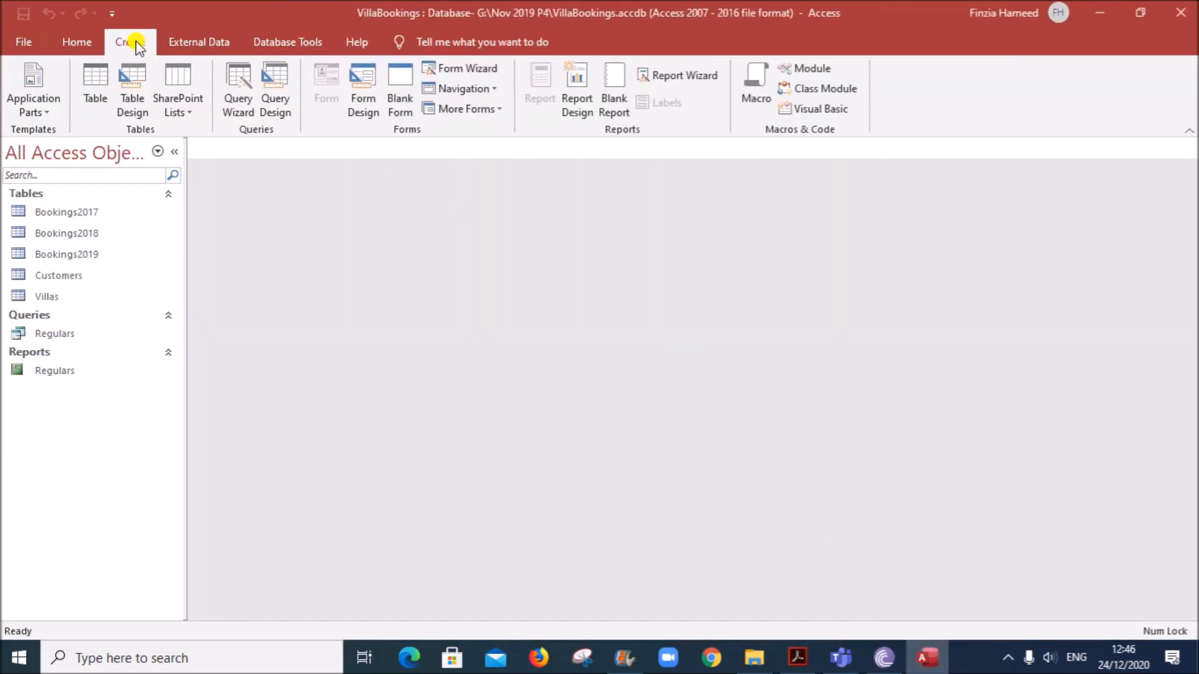
click(241, 110)
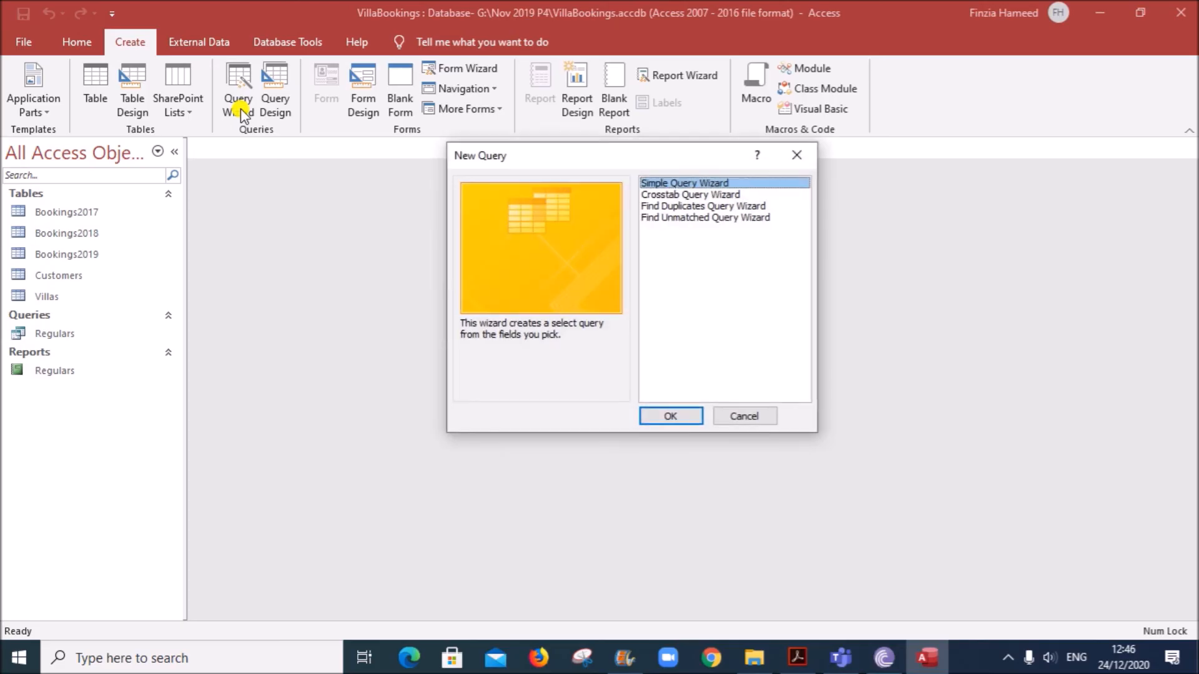
drag(679, 157, 499, 161)
click(490, 223)
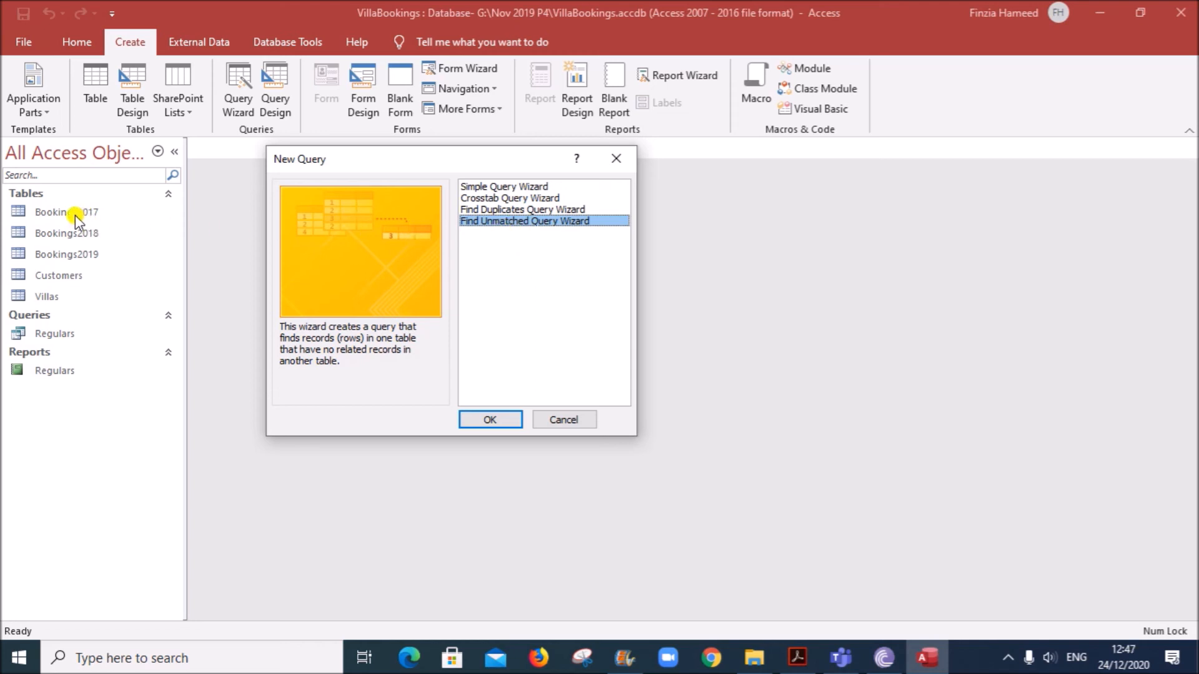
click(487, 419)
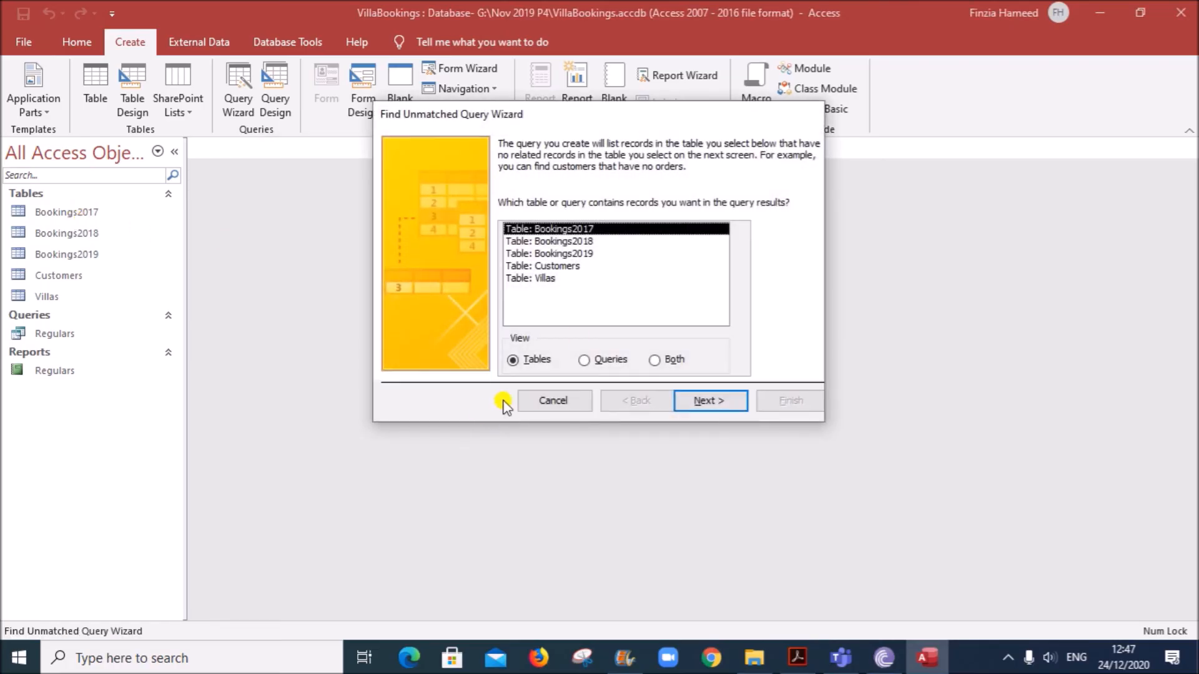
drag(603, 117, 491, 126)
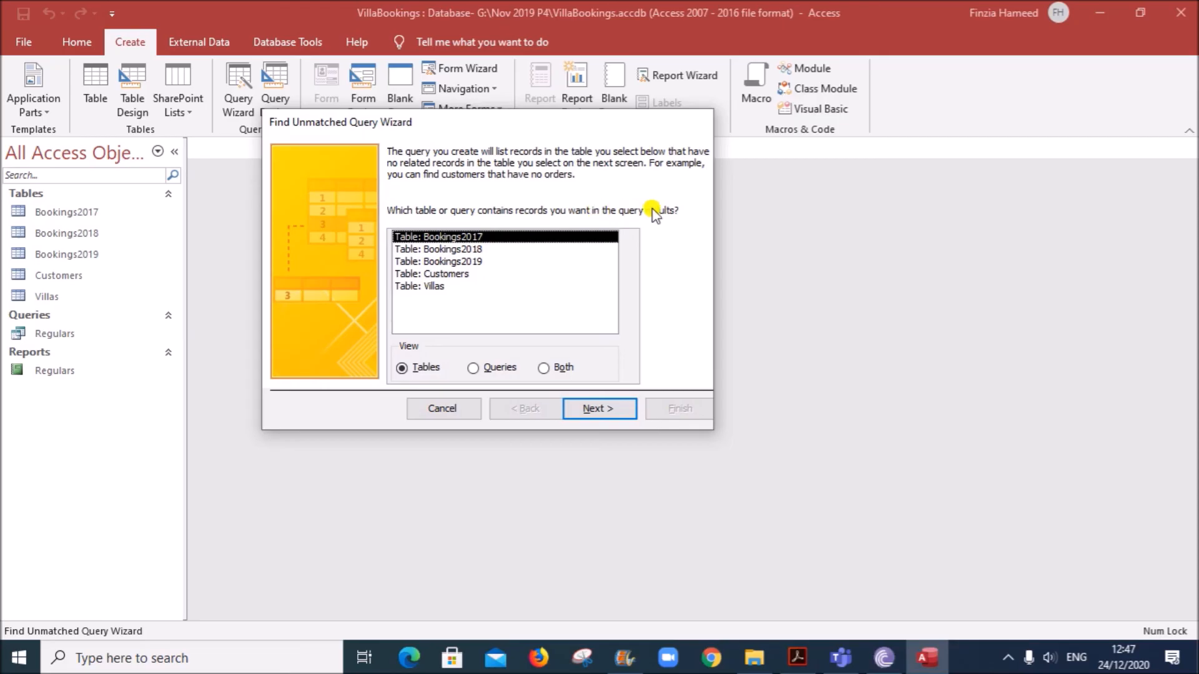
Set the unmatched query to find records in the Villas table without a match in Bookings2017, matching on Villa_id
click(432, 288)
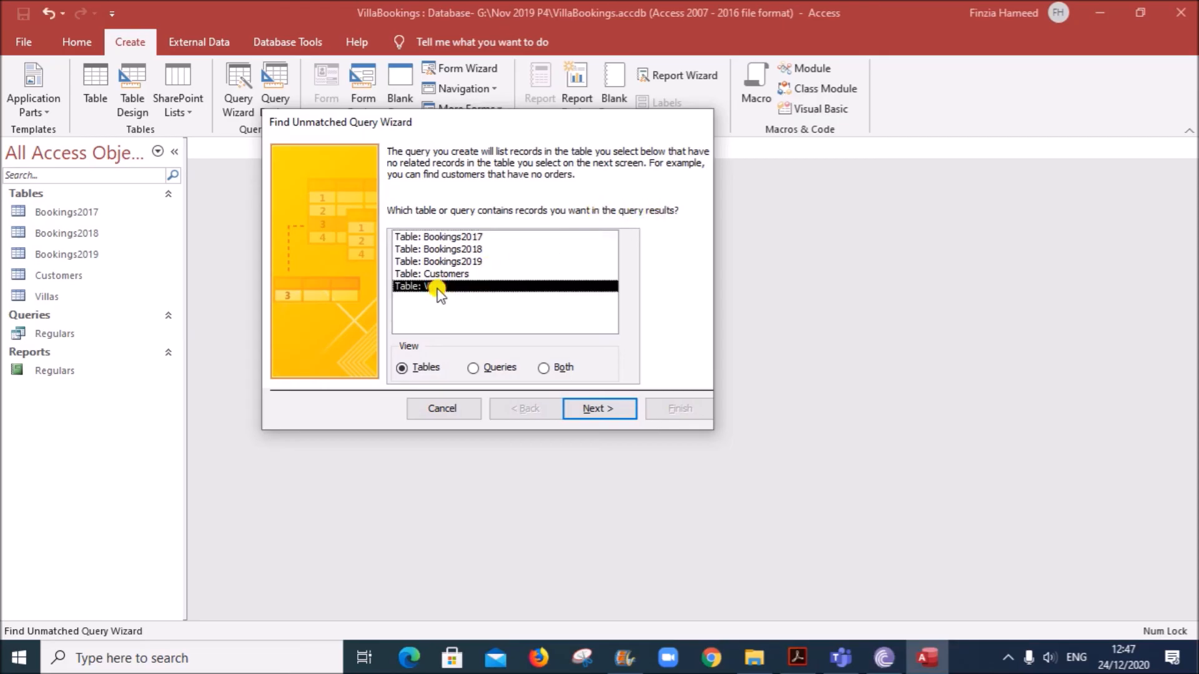
click(598, 407)
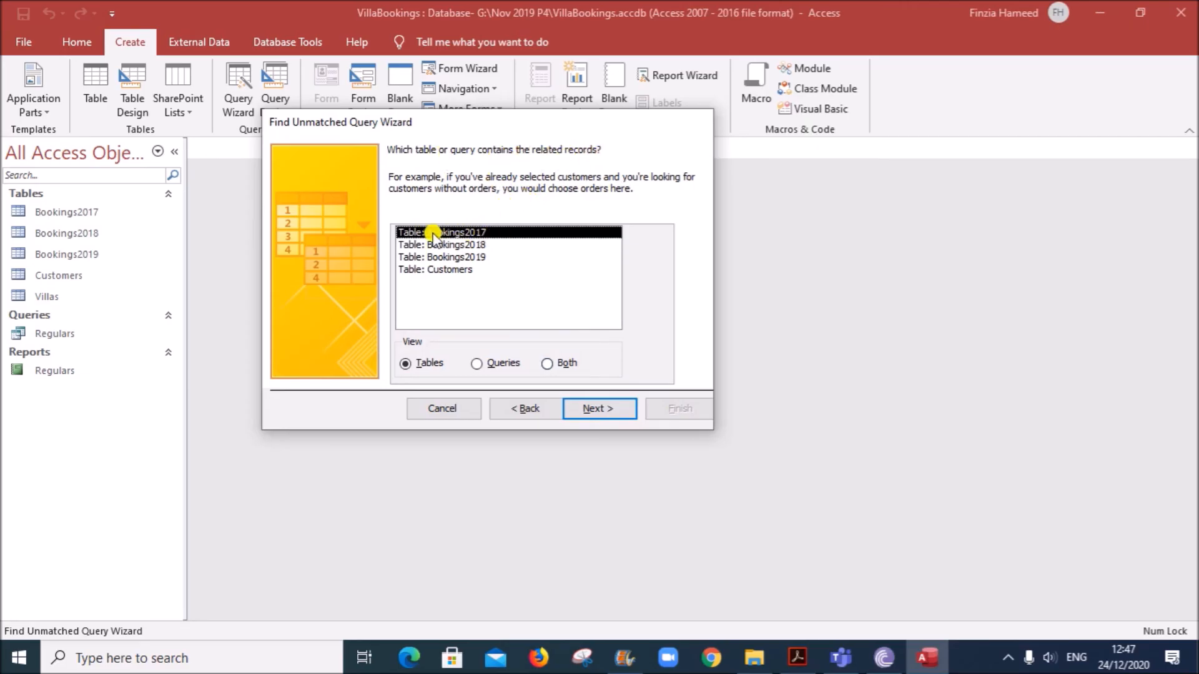
click(590, 406)
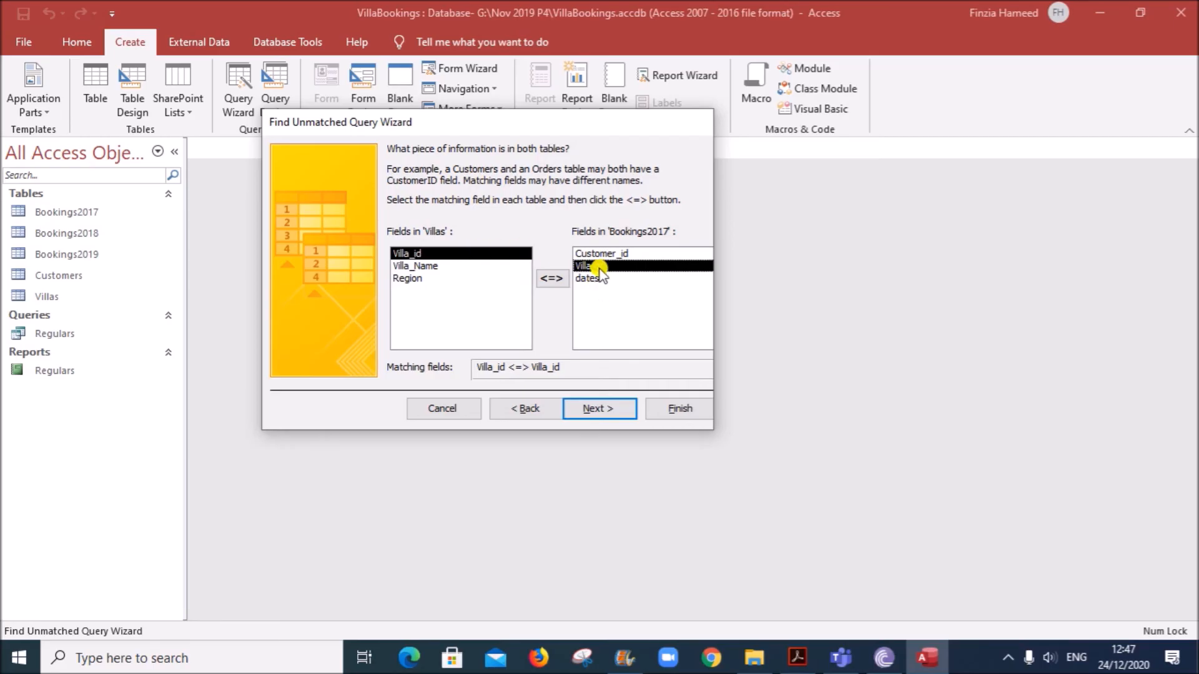
click(599, 412)
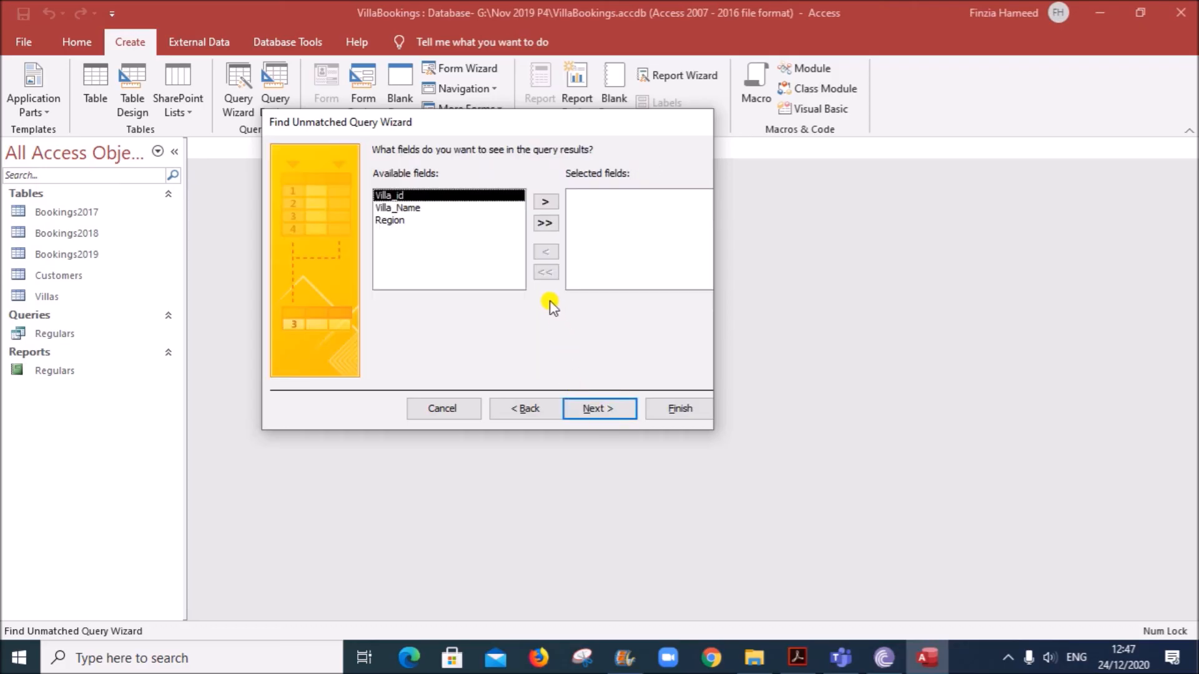
Include Villa_id, Villa_Name and Region in the results and finish the query with the name None 2017
click(547, 224)
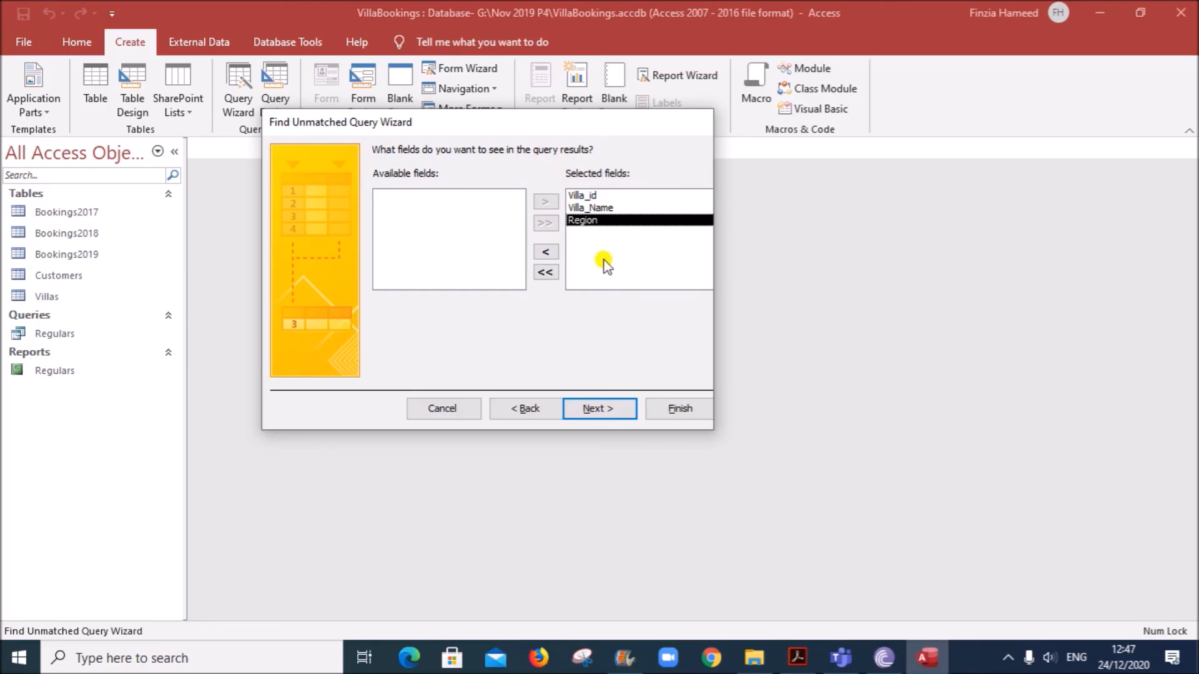
click(601, 410)
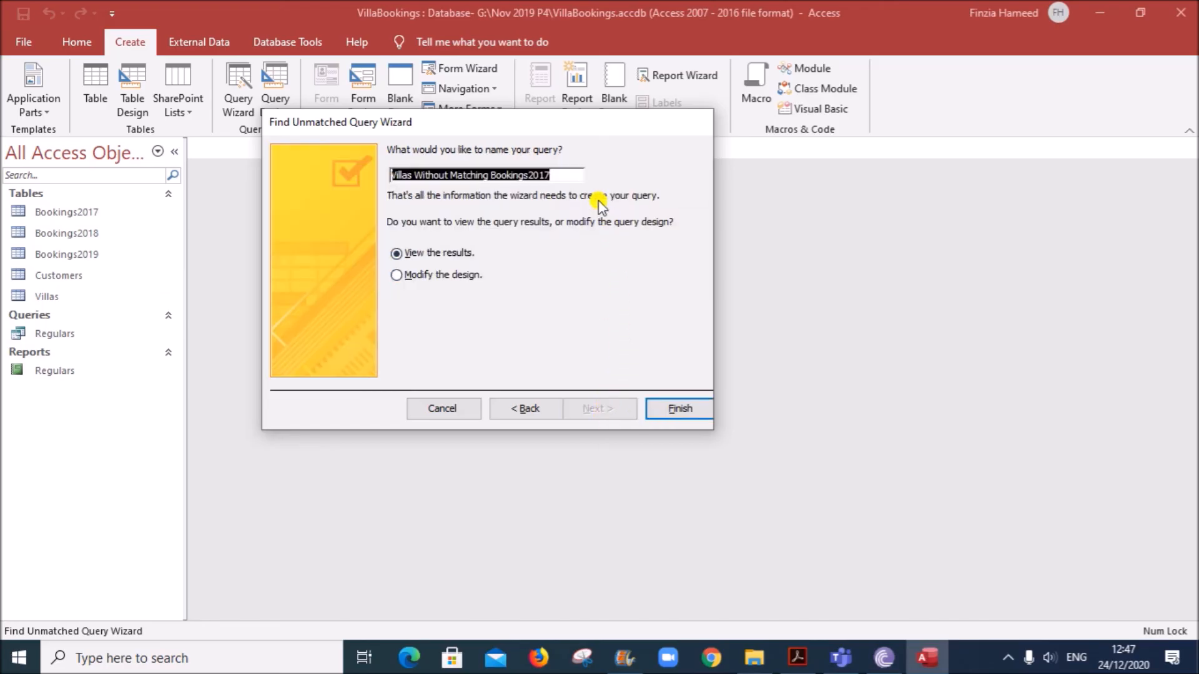
text(None)
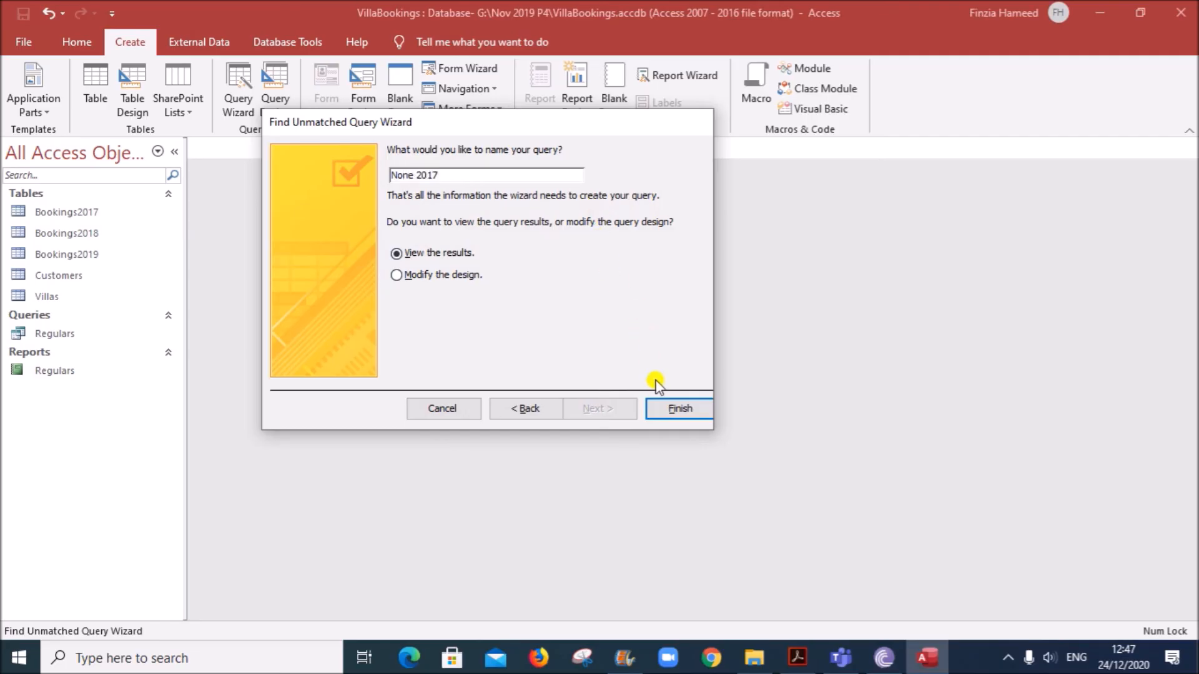
click(667, 410)
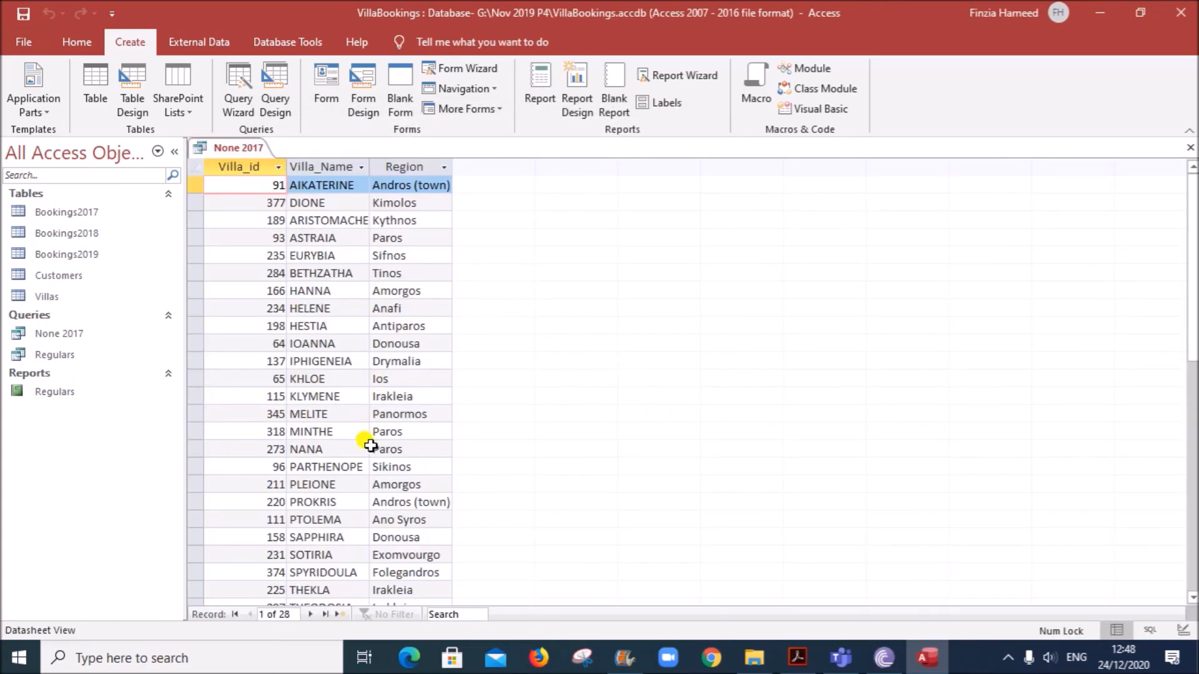
Look through the None 2017 query results and read the report's orientation and sort requirements in the Acrobat exam paper
scroll(374, 456, down, 5)
scroll(377, 461, up, 5)
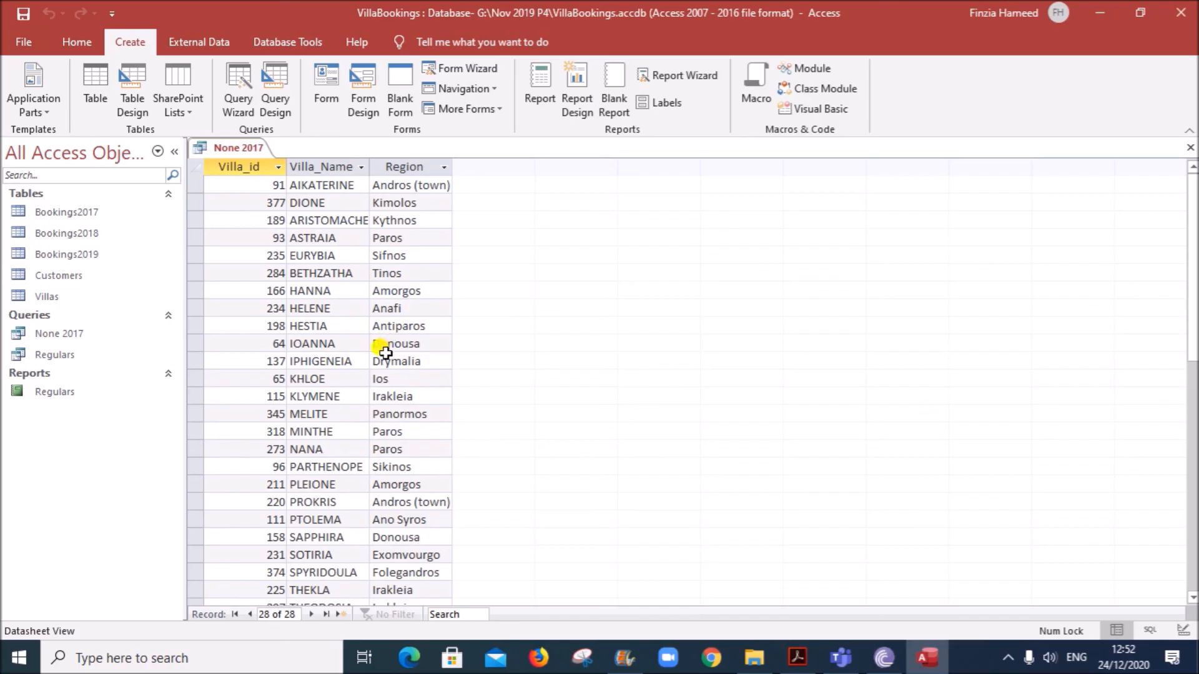
scroll(383, 348, down, 4)
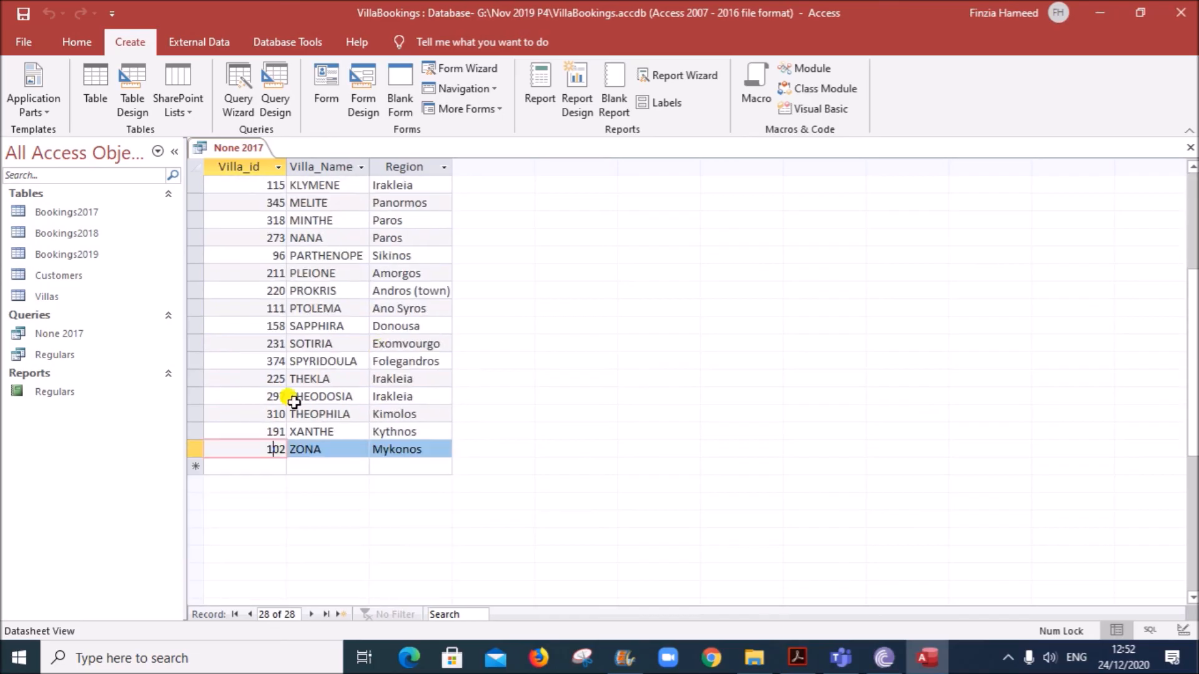
scroll(352, 419, up, 4)
scroll(347, 410, down, 4)
scroll(349, 397, up, 4)
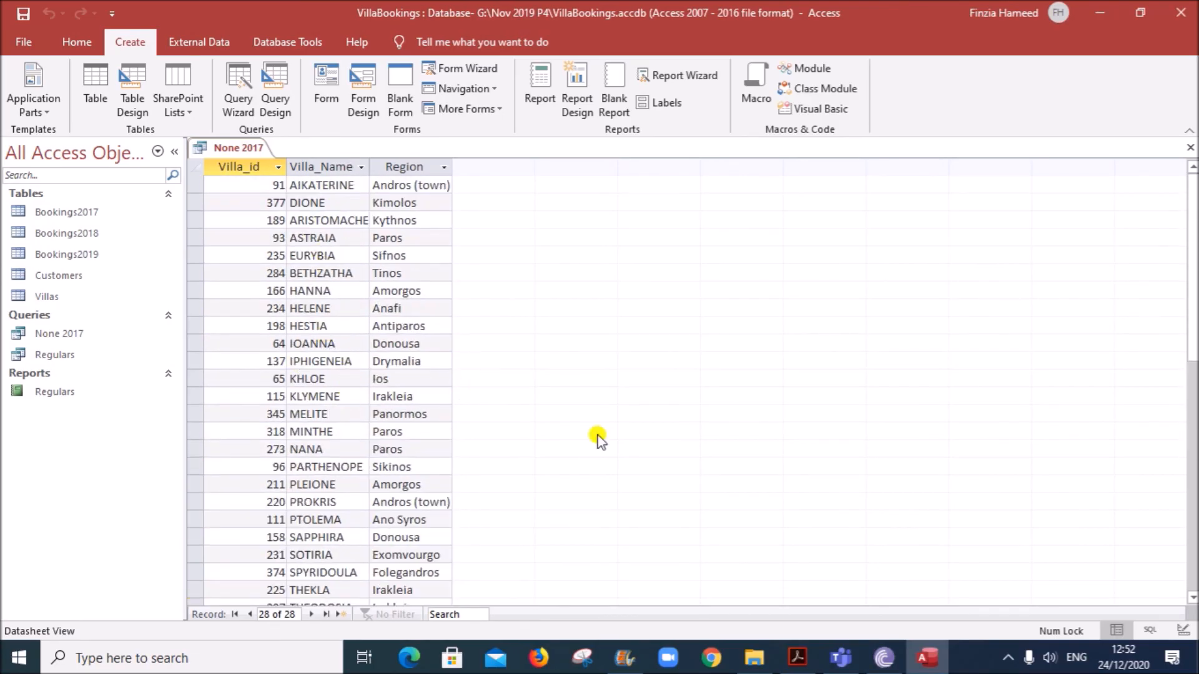
click(798, 655)
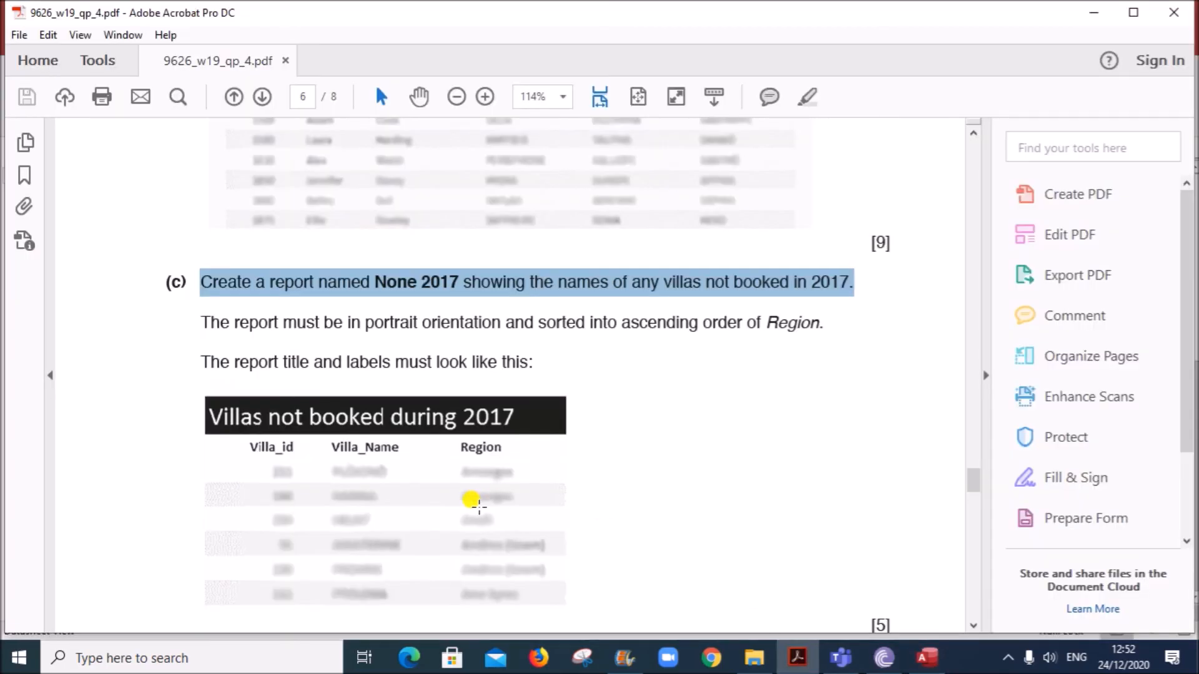
scroll(472, 500, down, 3)
drag(365, 238, 800, 244)
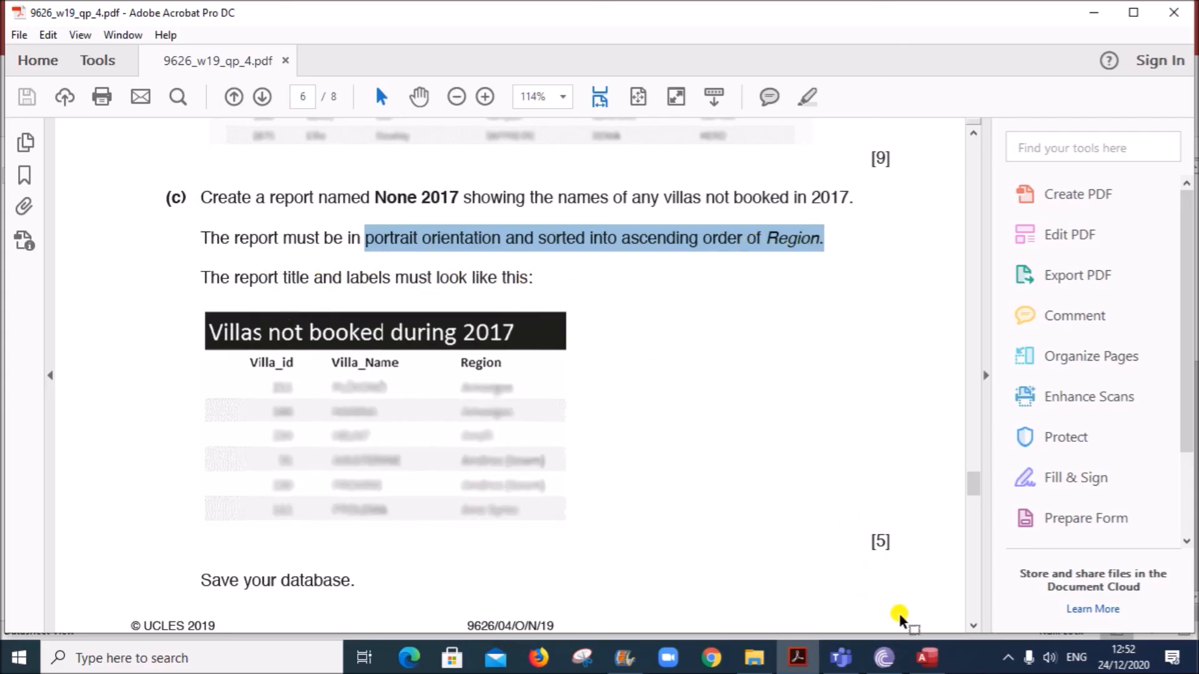
Switch back to Access, then save and close the None 2017 query
click(924, 657)
right_click(253, 148)
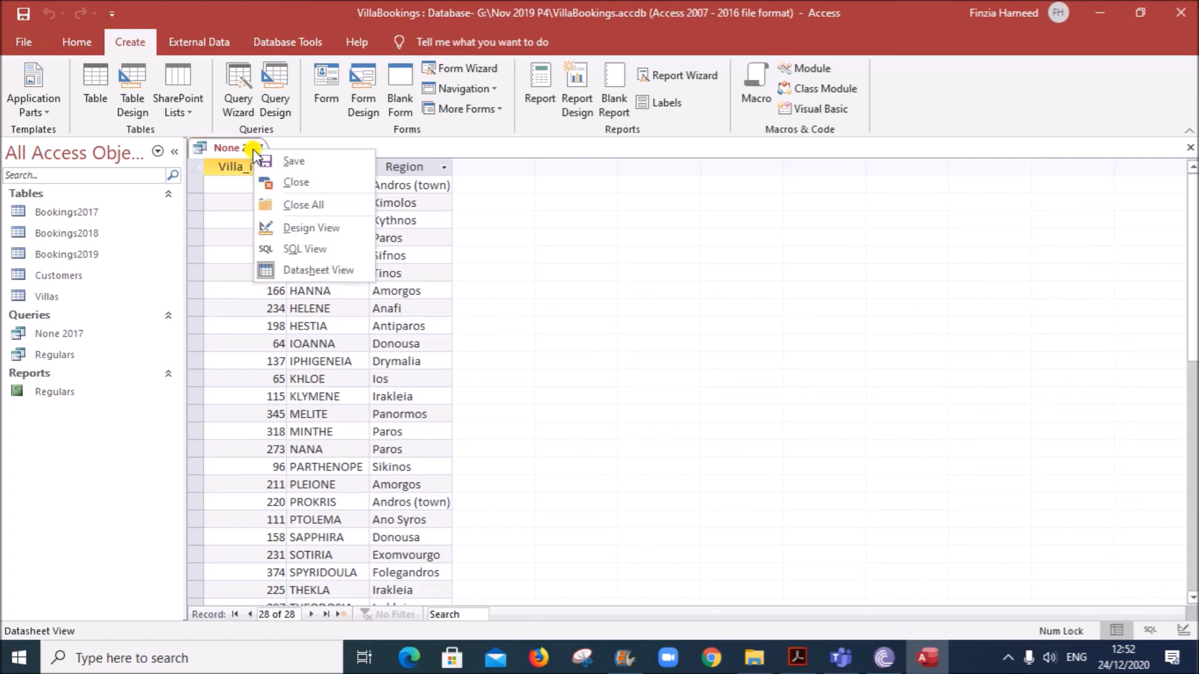
click(306, 163)
right_click(231, 147)
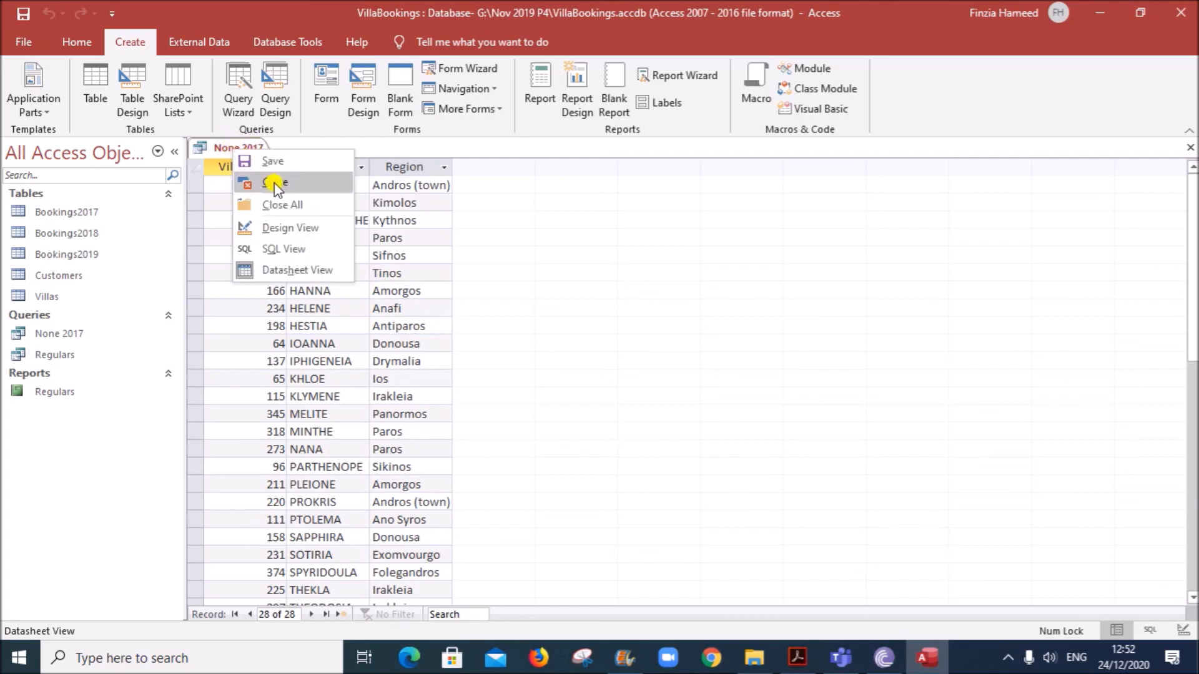
click(278, 184)
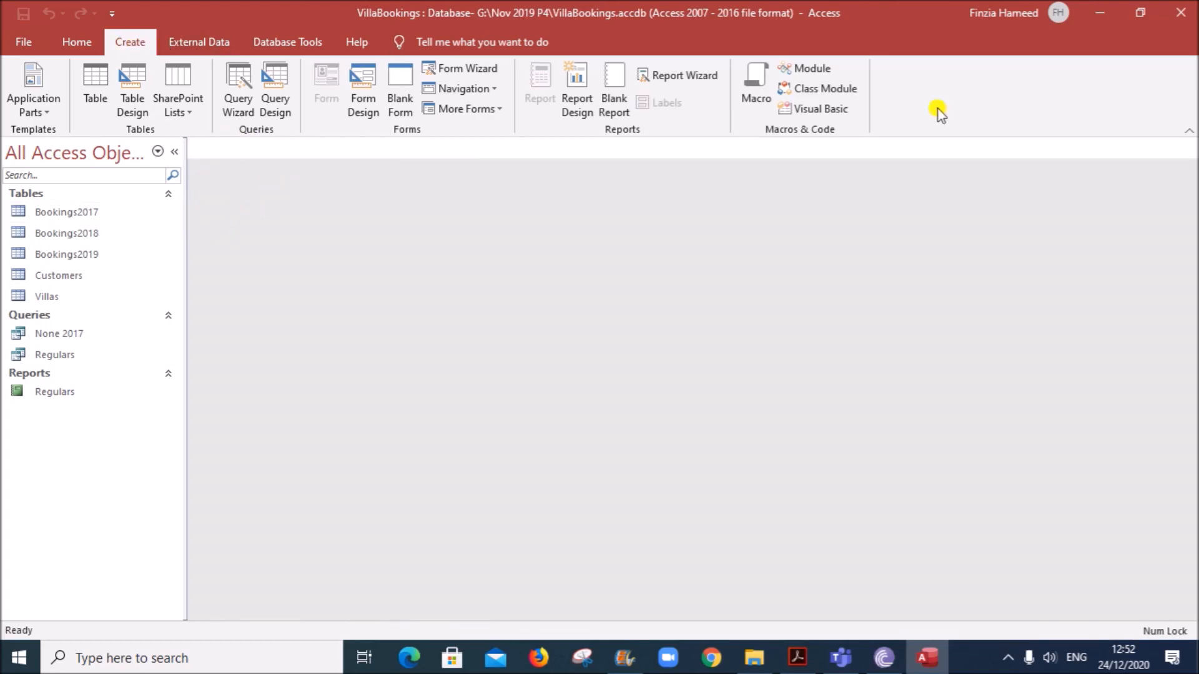
Start a report with the Report Wizard using all fields of the None 2017 query
click(685, 76)
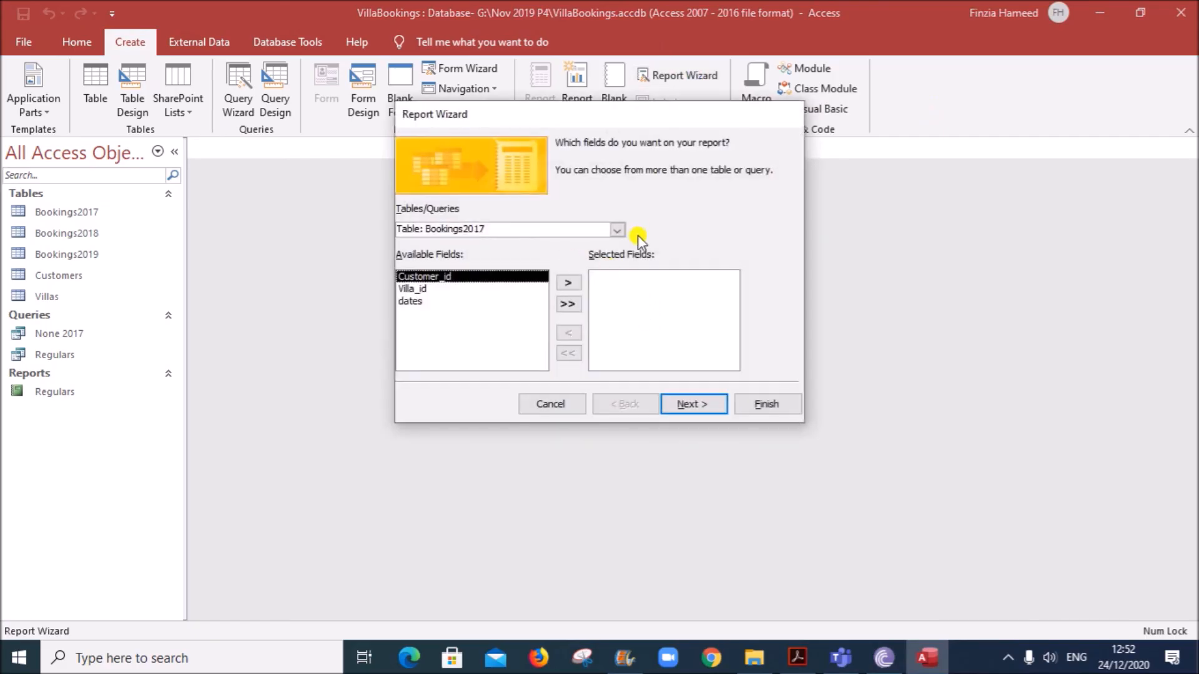
click(618, 229)
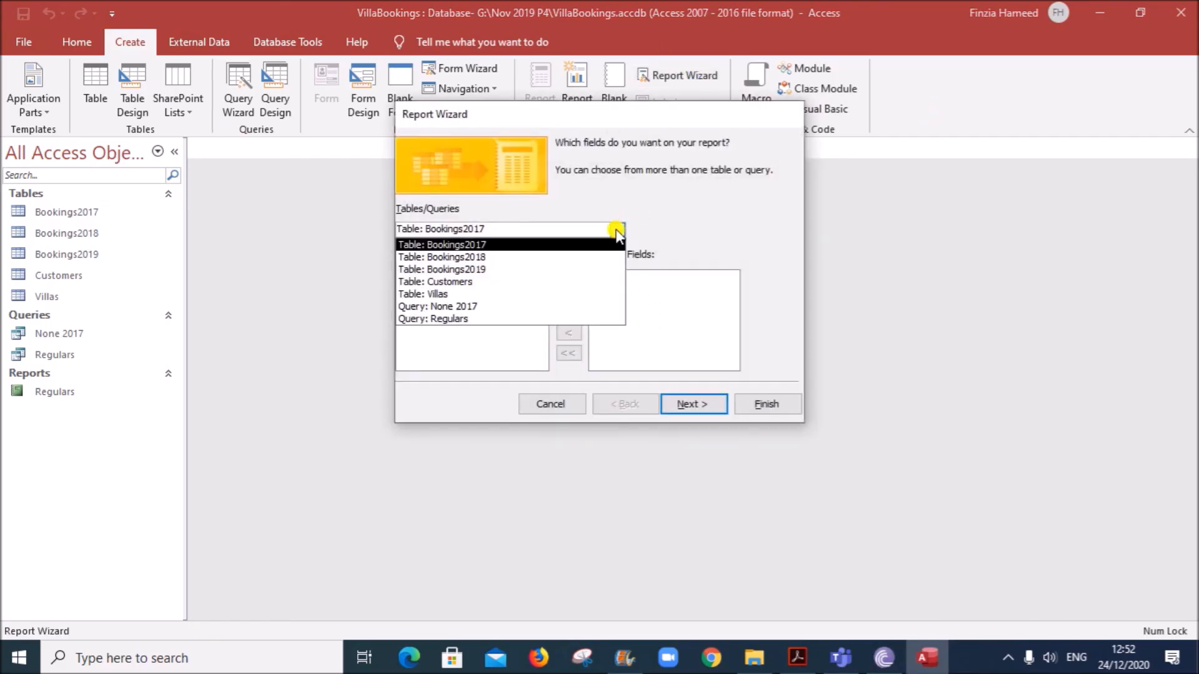
click(448, 306)
click(567, 304)
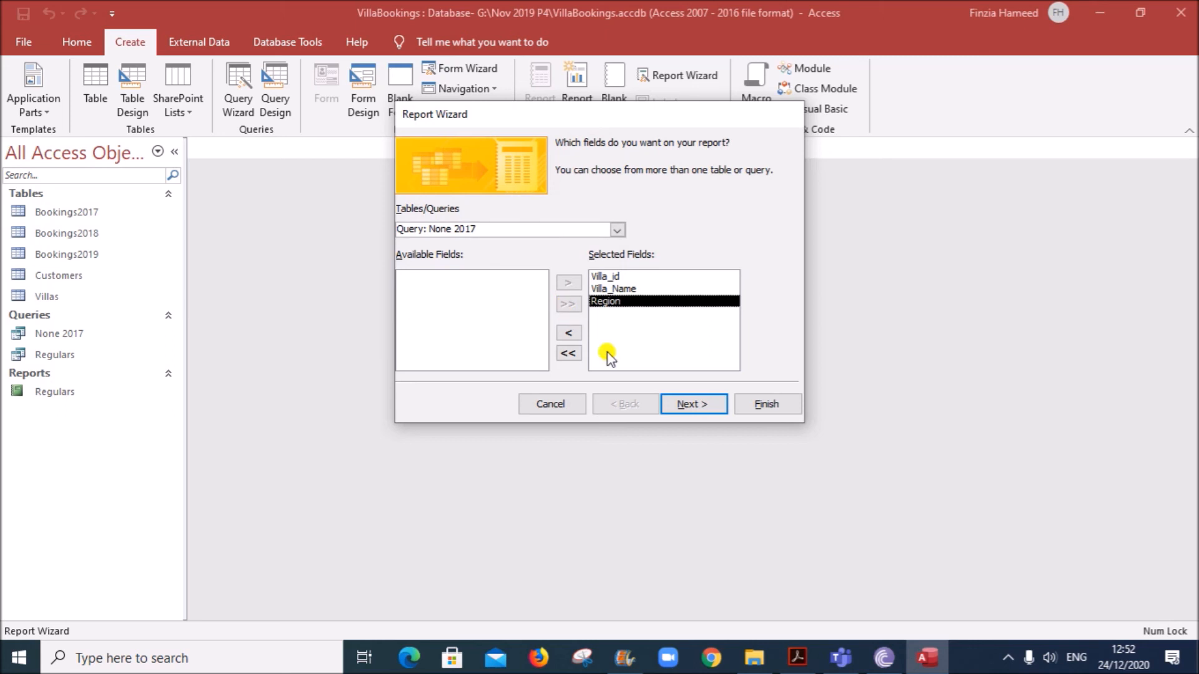
click(682, 405)
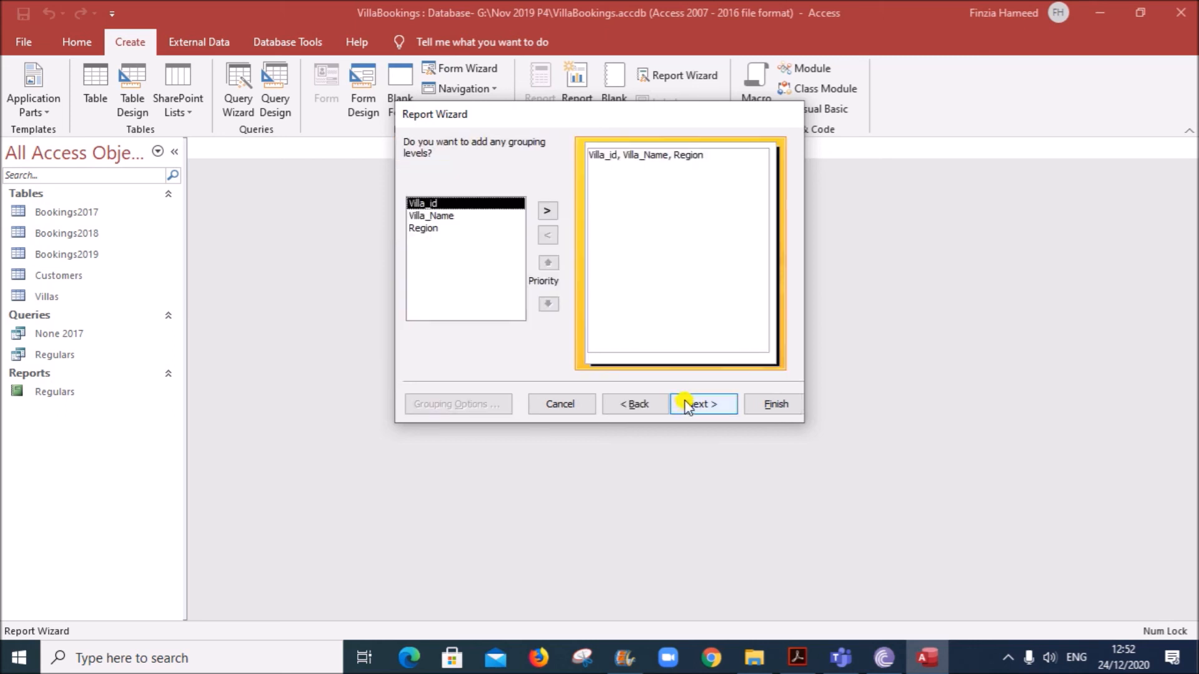
Finish the report without grouping or sorting, in a tabular portrait layout titled None 2017
click(688, 408)
click(688, 406)
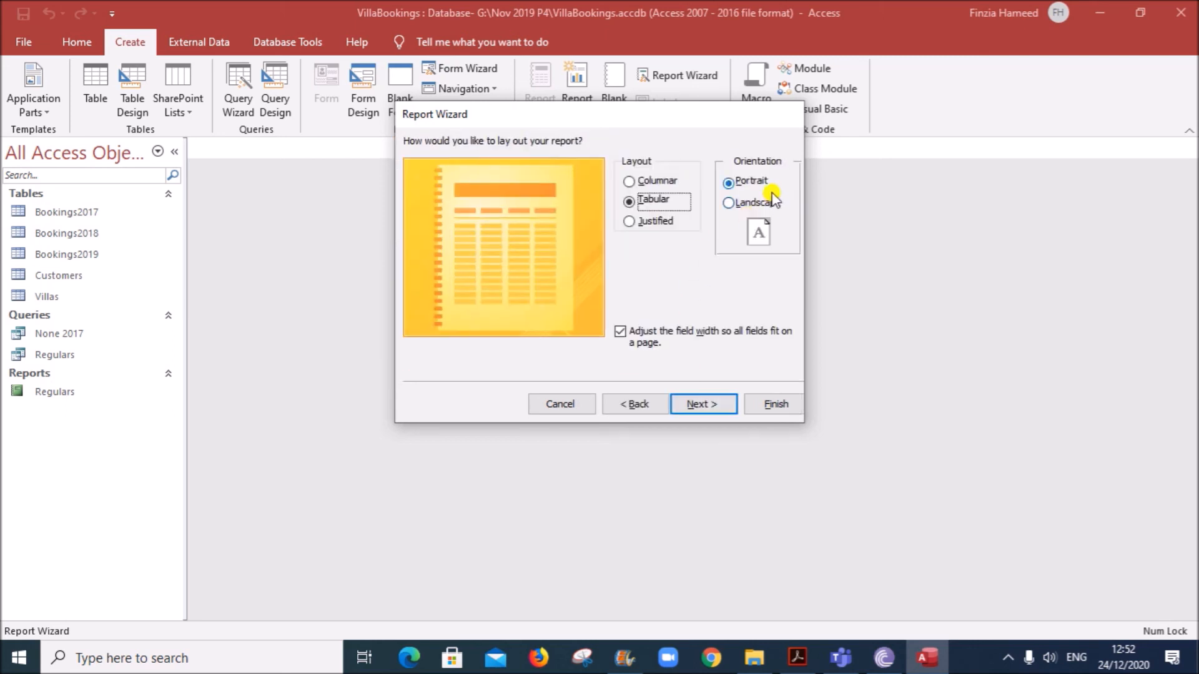
click(703, 399)
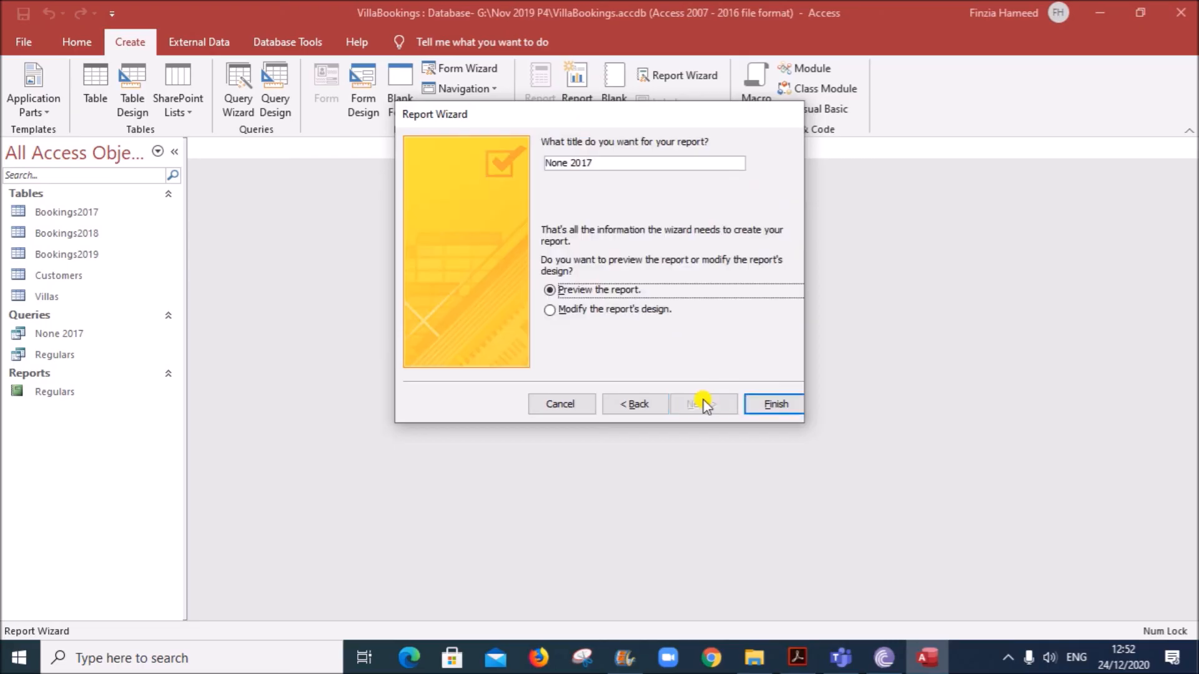
click(777, 406)
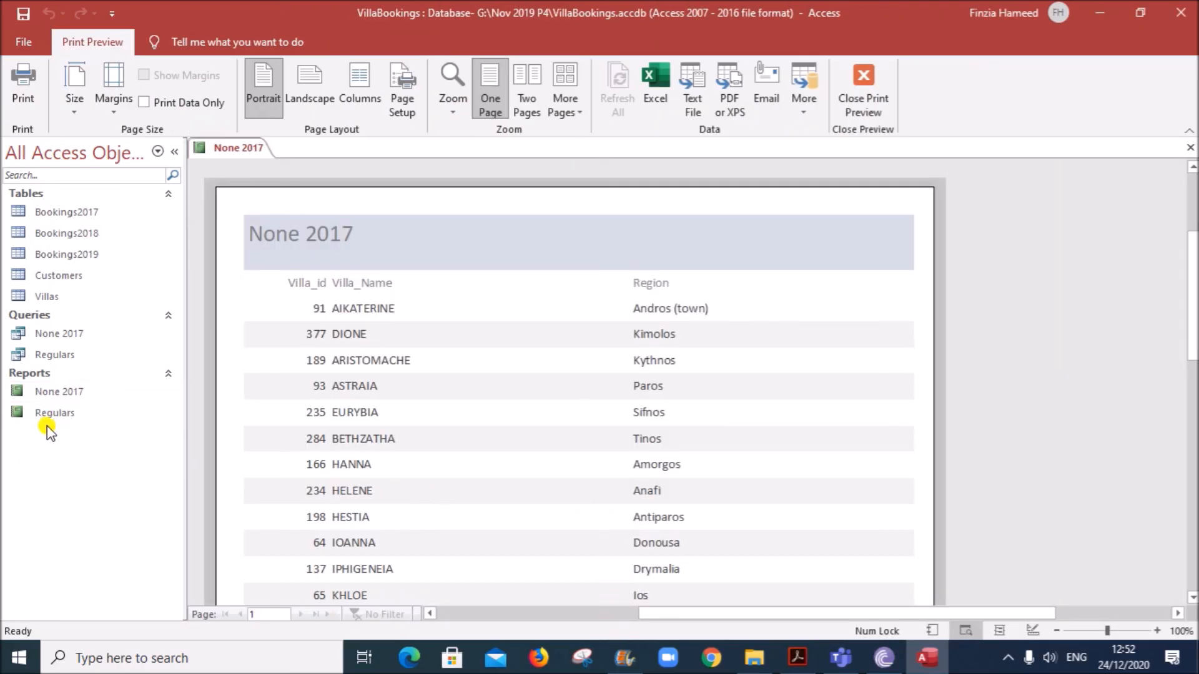
Open the None 2017 report in Design View and change its header title to "Villas not booked in 2017"
right_click(236, 150)
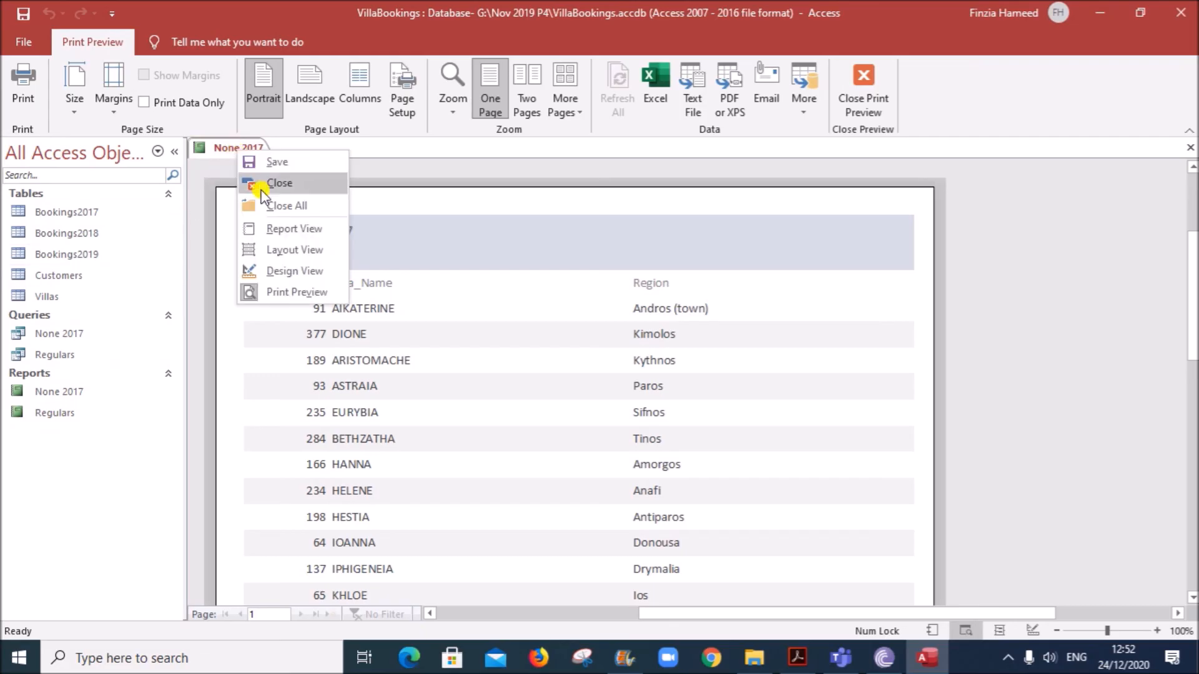
click(294, 271)
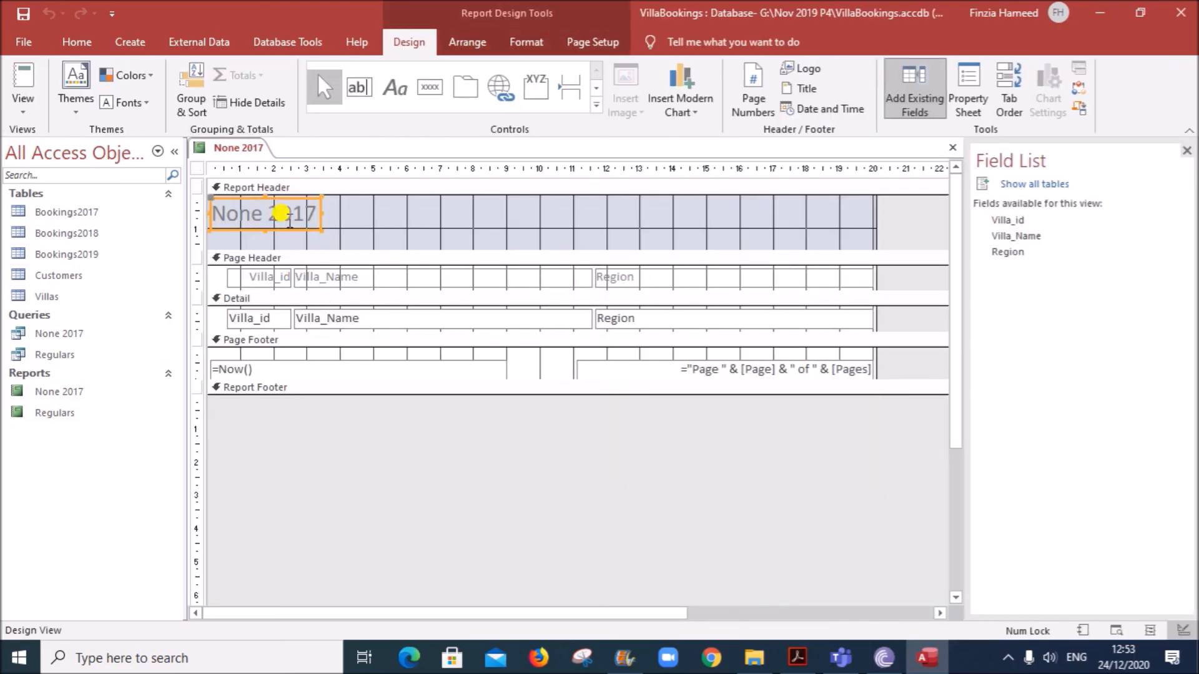
double_click(298, 214)
drag(316, 215, 199, 215)
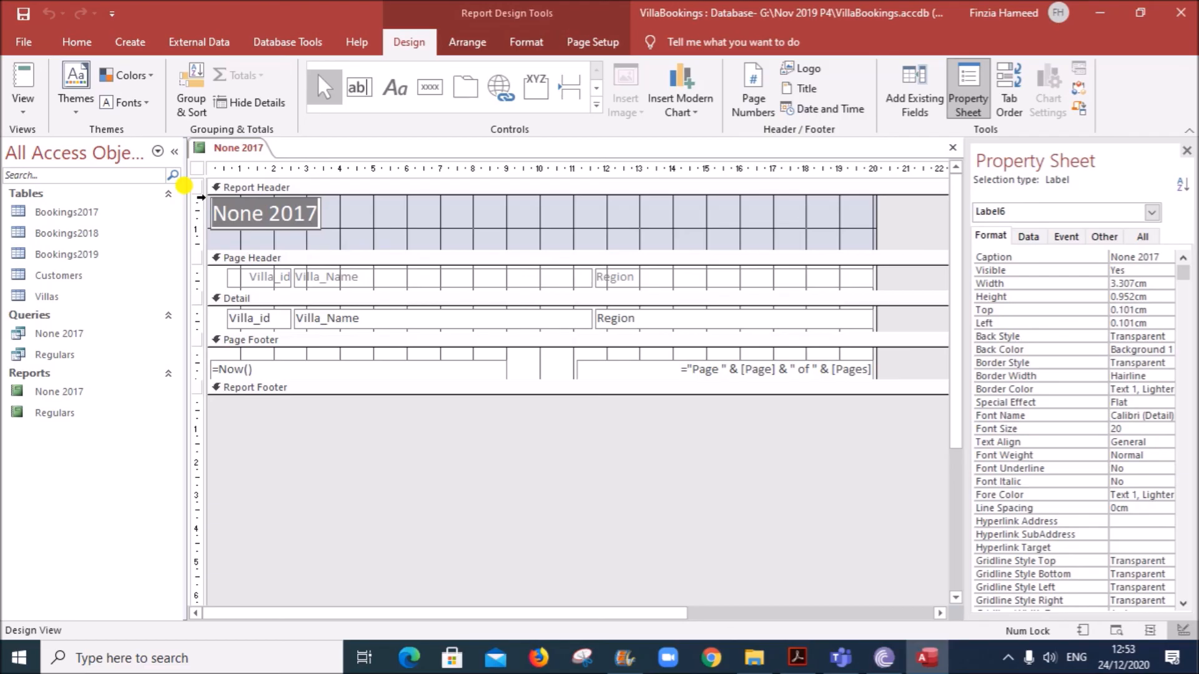
text(Villas )
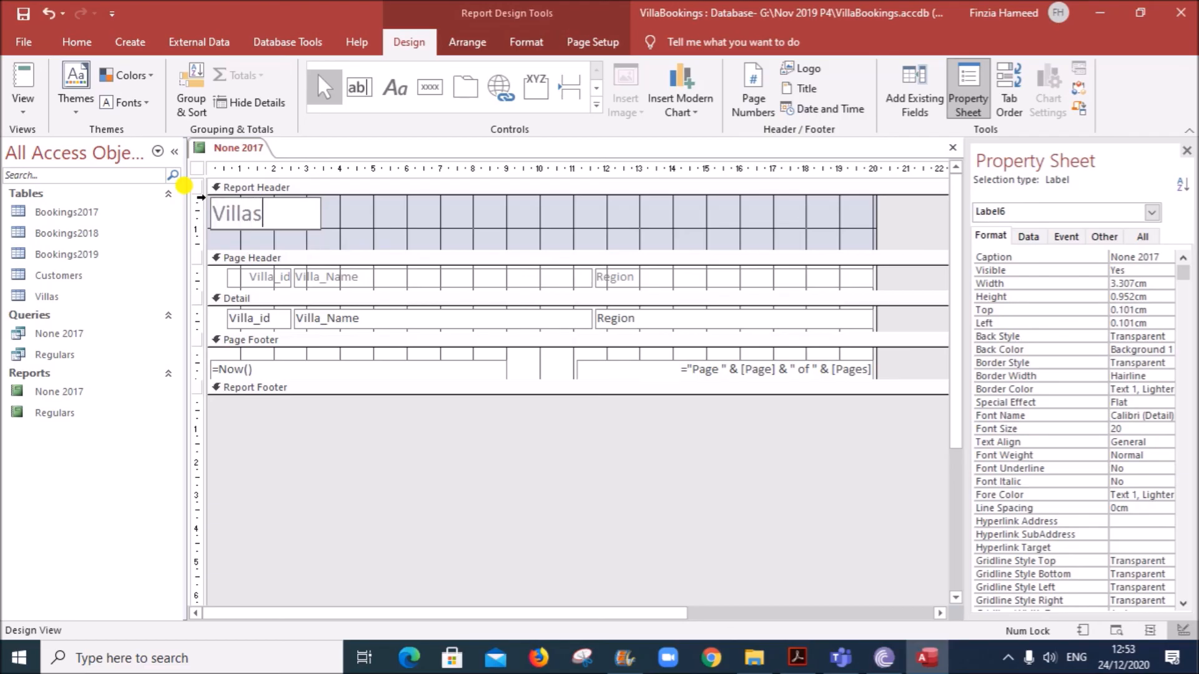
text(not Booked in)
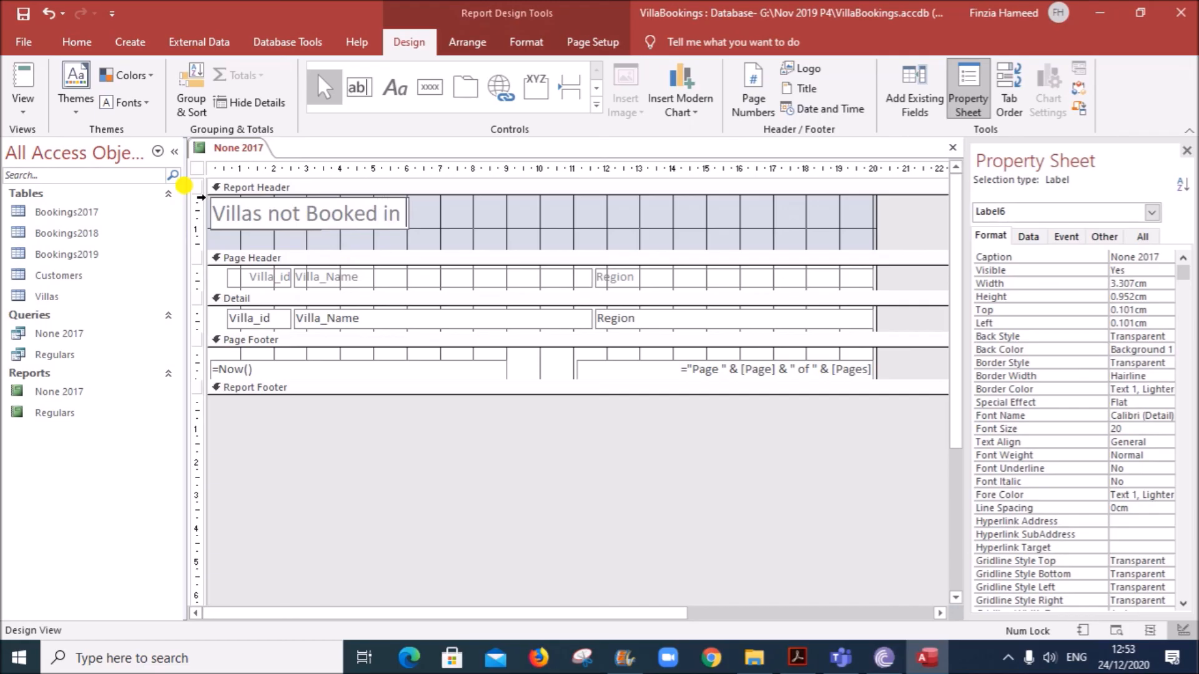
text( 2017)
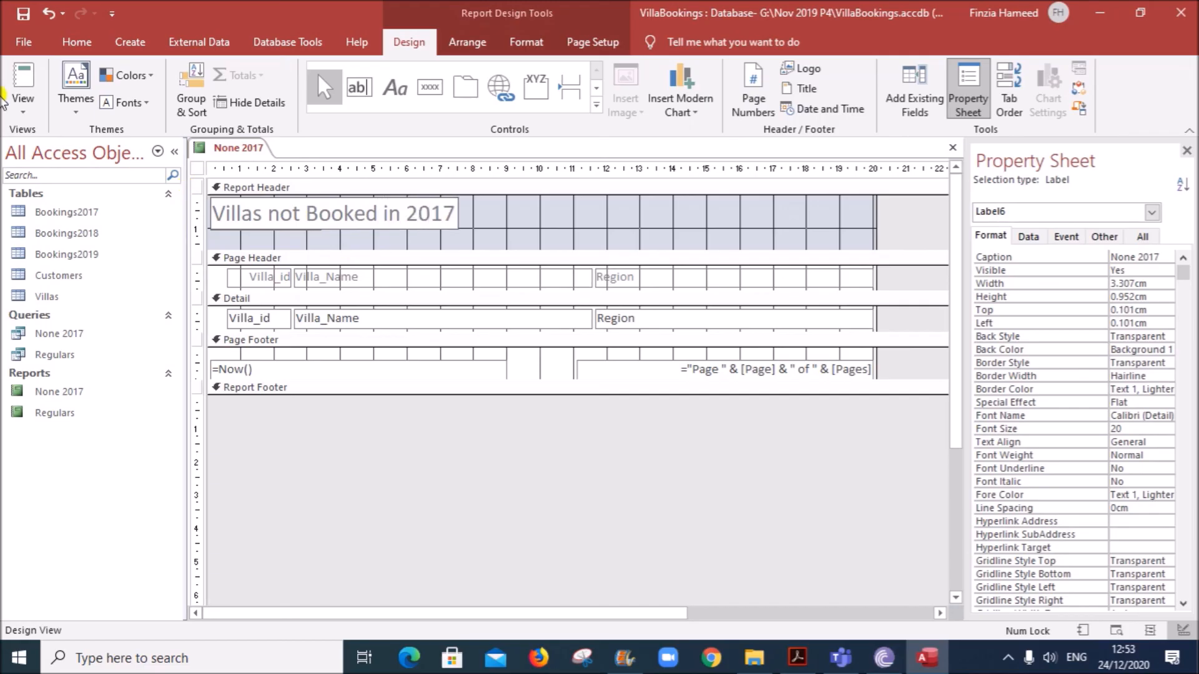
click(316, 203)
key(BackSpace)
text(b)
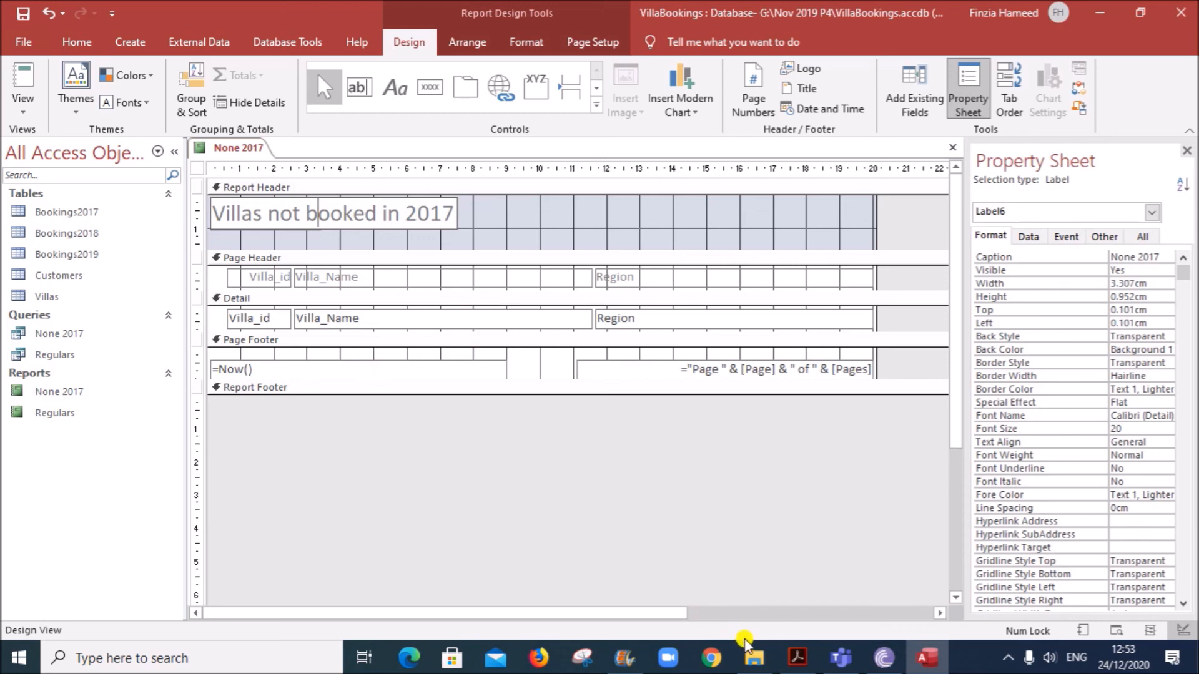
Check the requirements in the Acrobat exam paper, then return to Access and sort the report by Region in ascending order
click(789, 659)
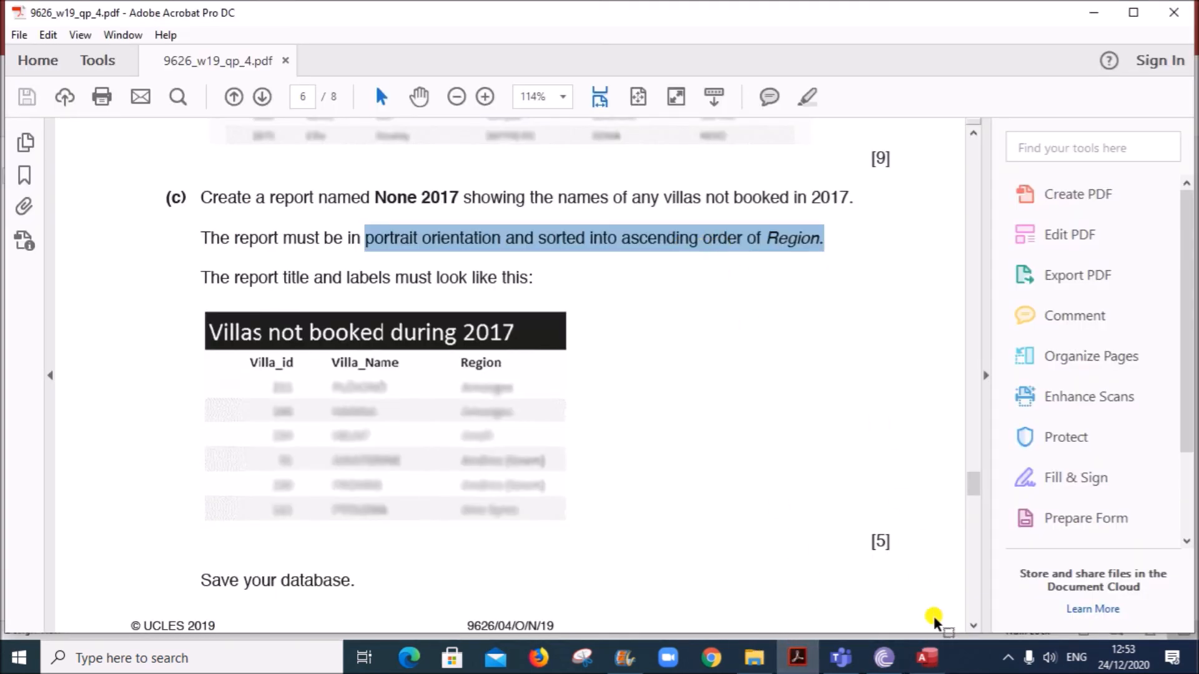
click(926, 657)
click(192, 94)
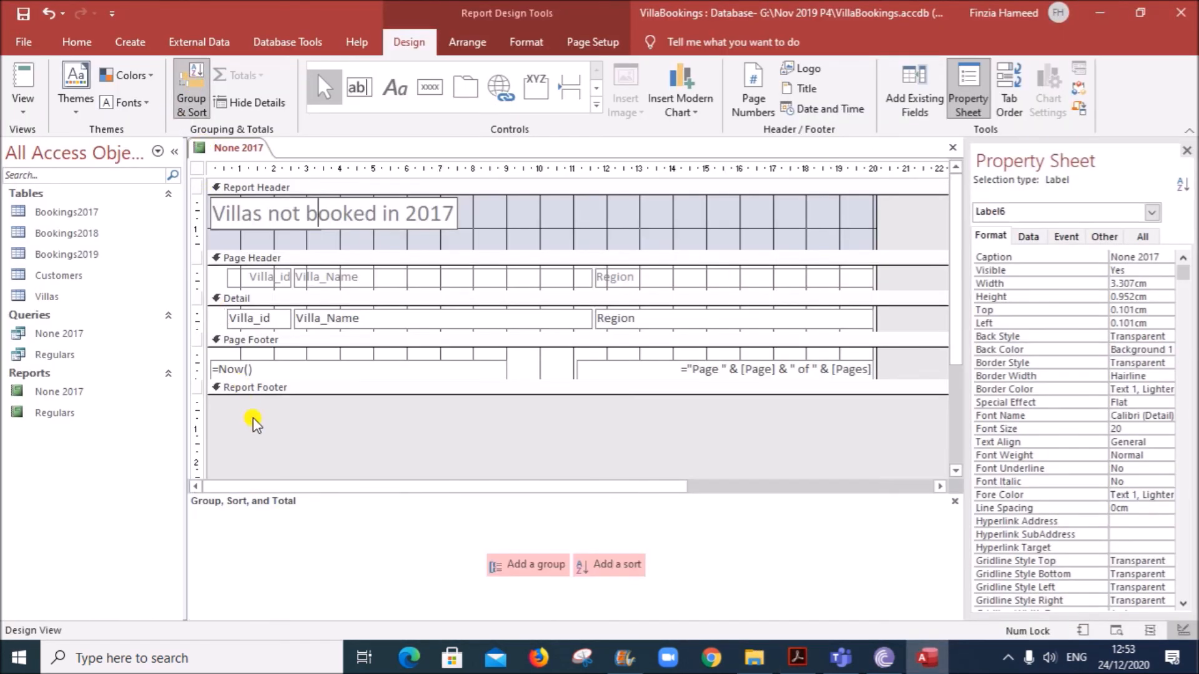
click(617, 565)
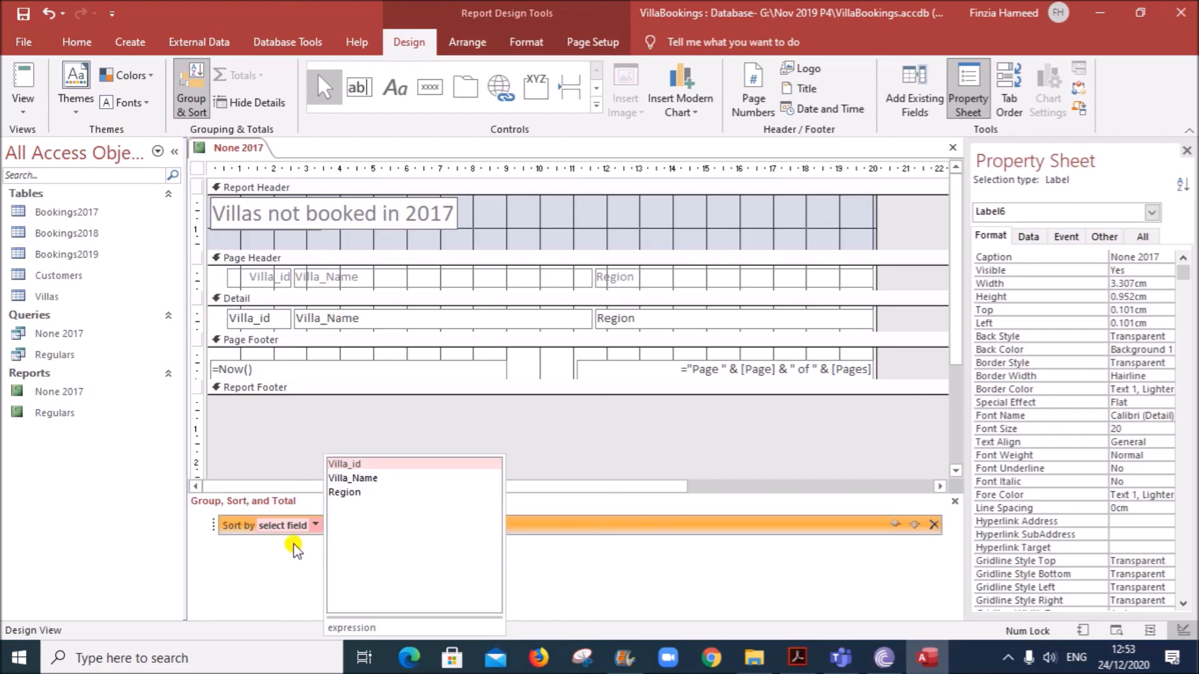
click(314, 526)
click(317, 528)
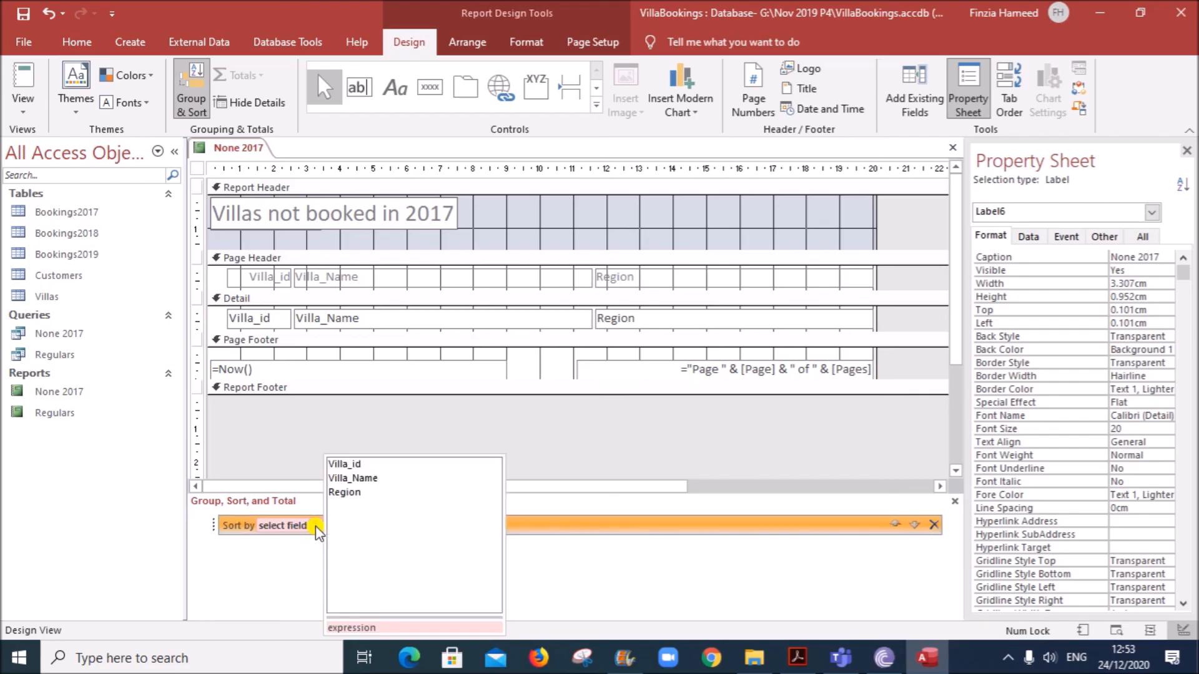
click(351, 494)
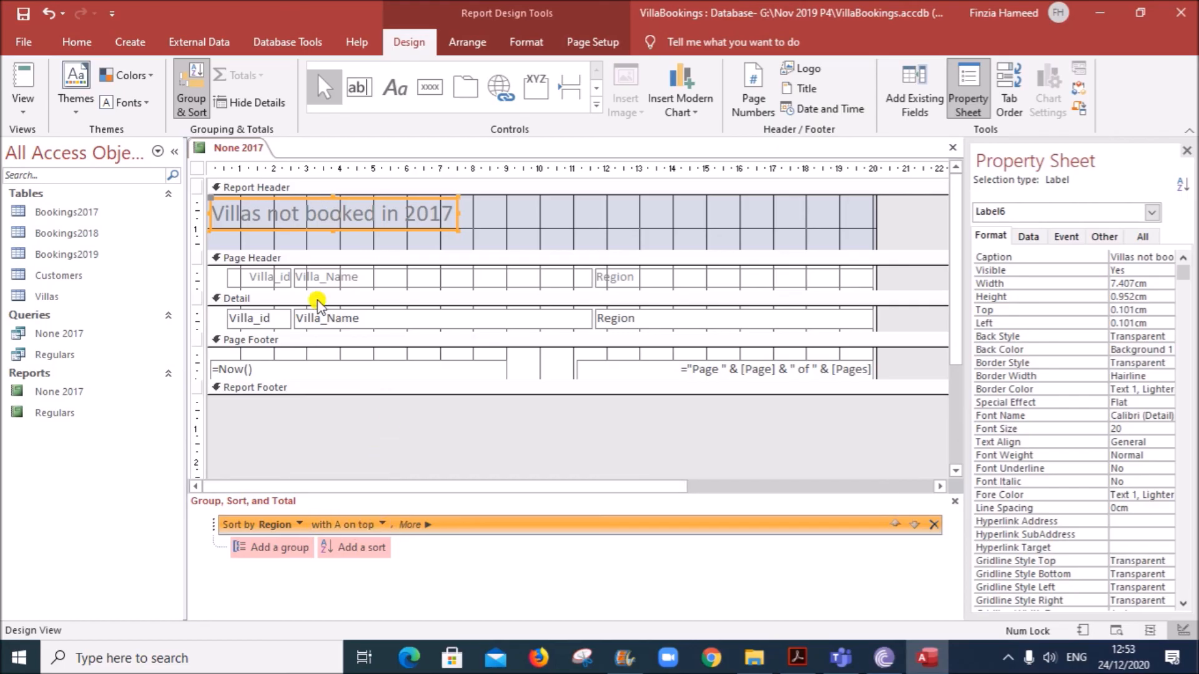
Show the None 2017 report in Layout View and narrow the Villa_Name heading and data from their left edge, leaving a gap after Villa_id
right_click(238, 154)
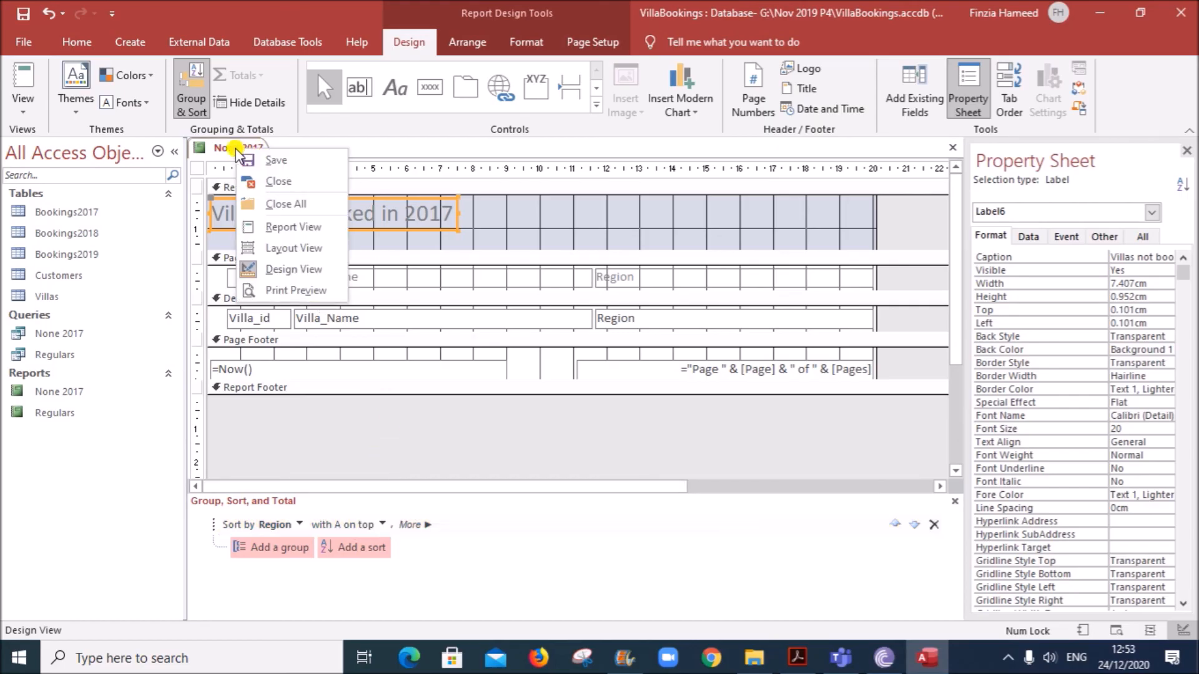
click(302, 249)
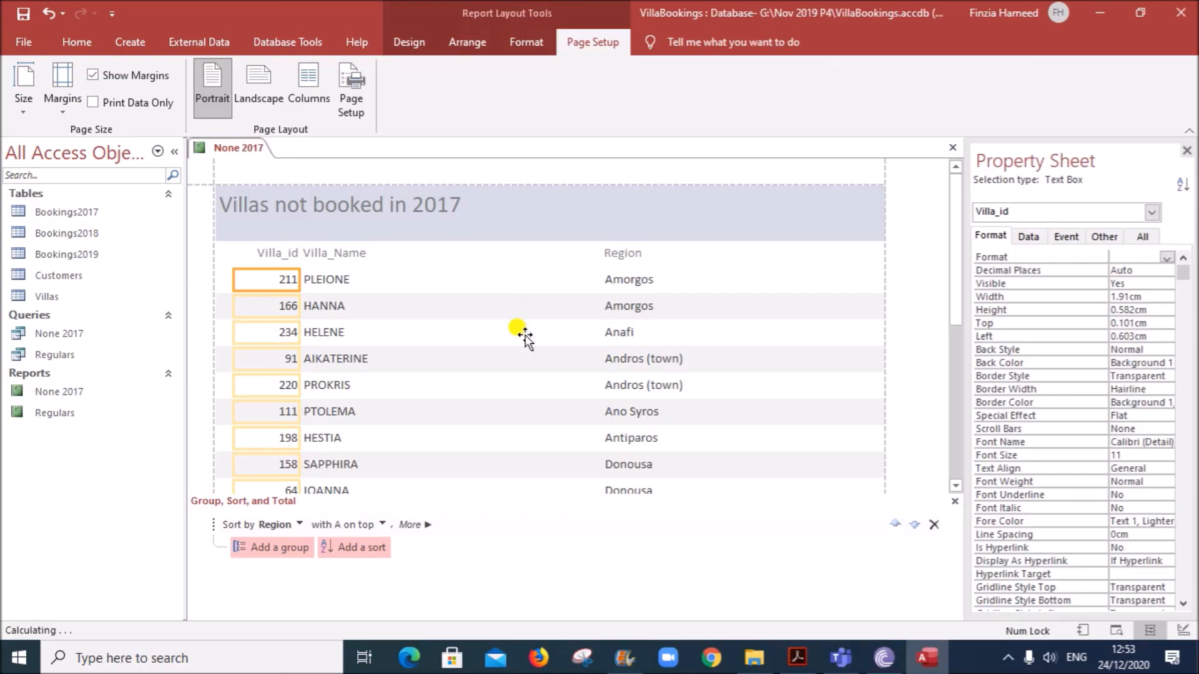
click(331, 259)
shift+click(336, 276)
drag(298, 254, 412, 243)
Widen the Villa_id heading and its data column together to about 2.57 cm
click(280, 236)
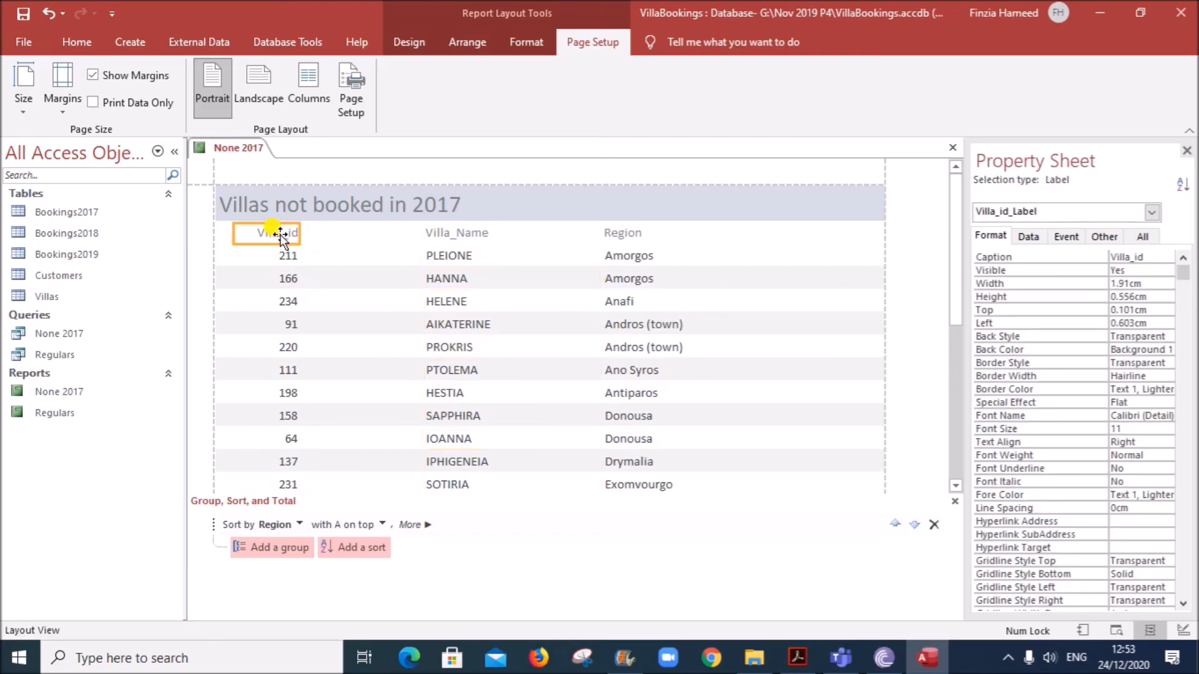
shift+click(282, 257)
drag(297, 233, 323, 234)
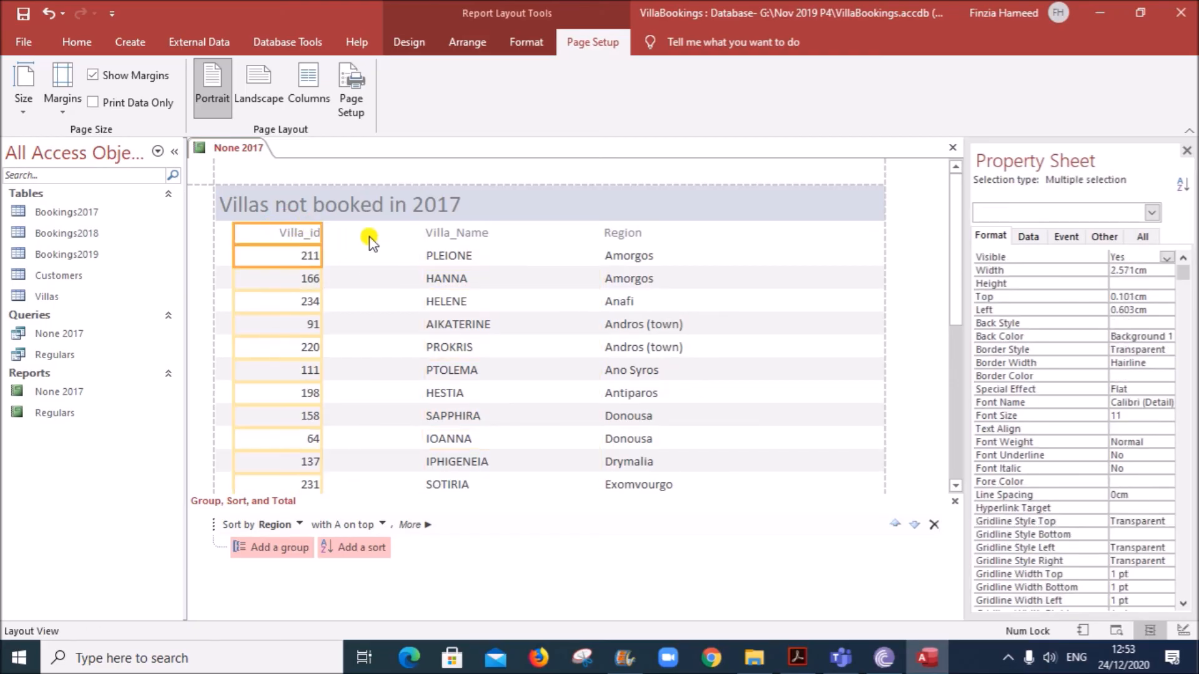
Review the villa rows in the report and close the Group, Sort, and Total pane
scroll(543, 300, down, 3)
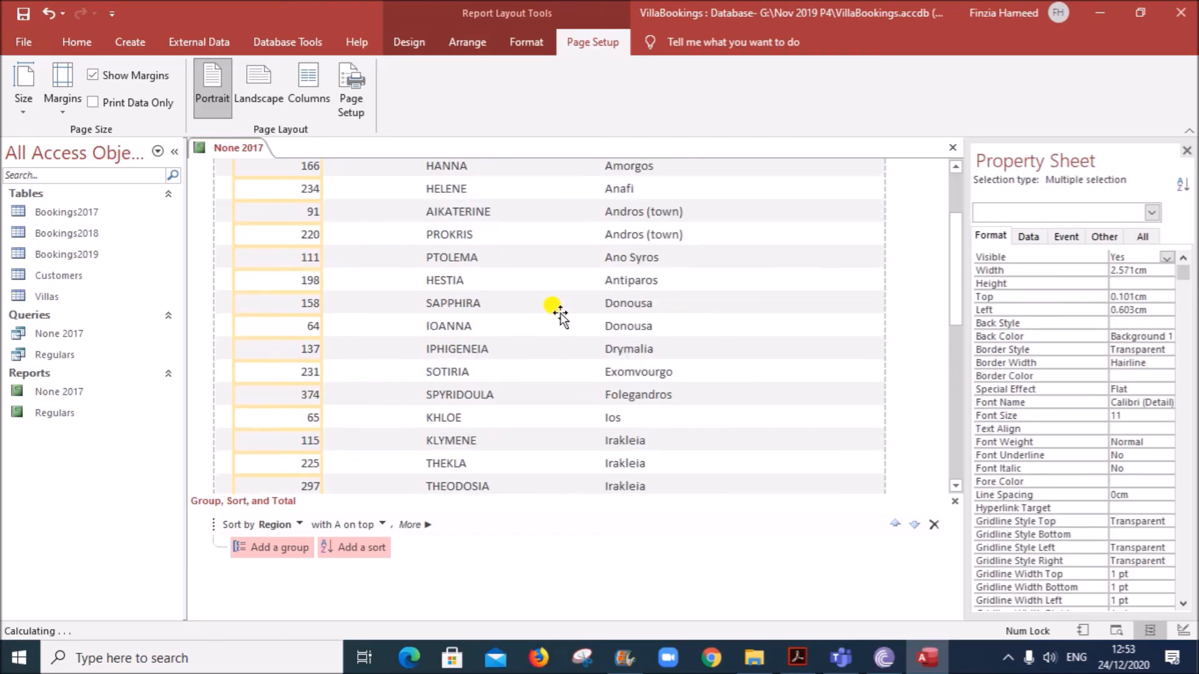
click(953, 502)
scroll(610, 442, up, 3)
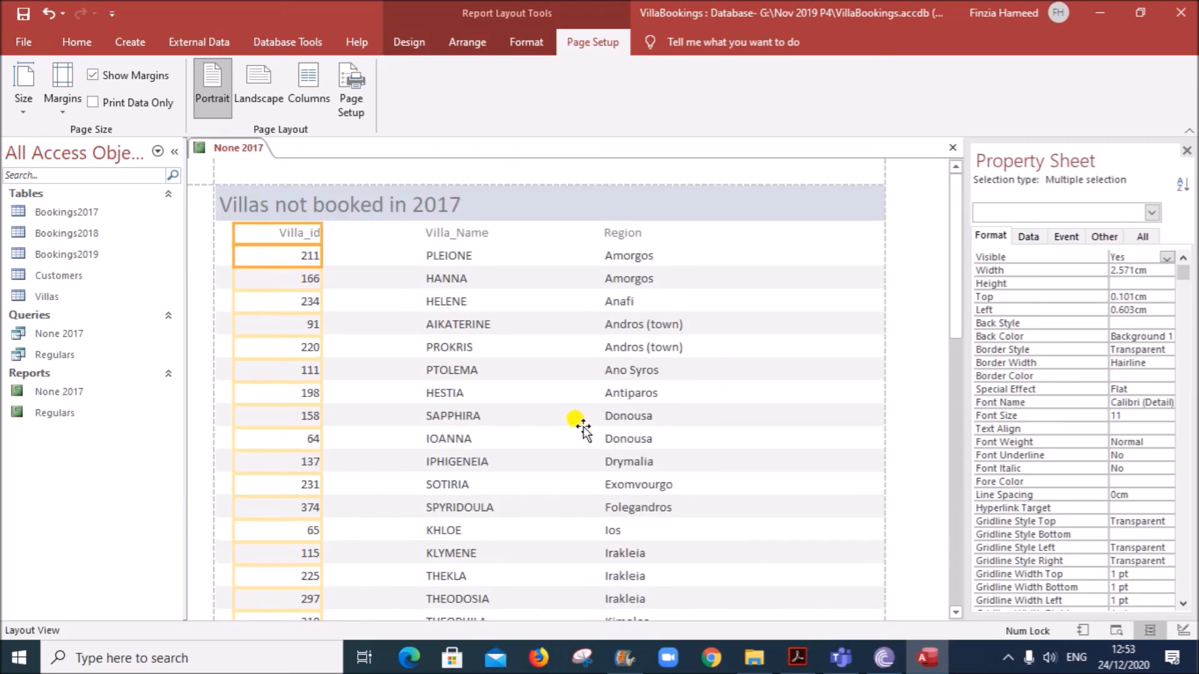
Compare the report with question 6(c) in the Acrobat exam paper, then return to Access and save the None 2017 report
click(800, 659)
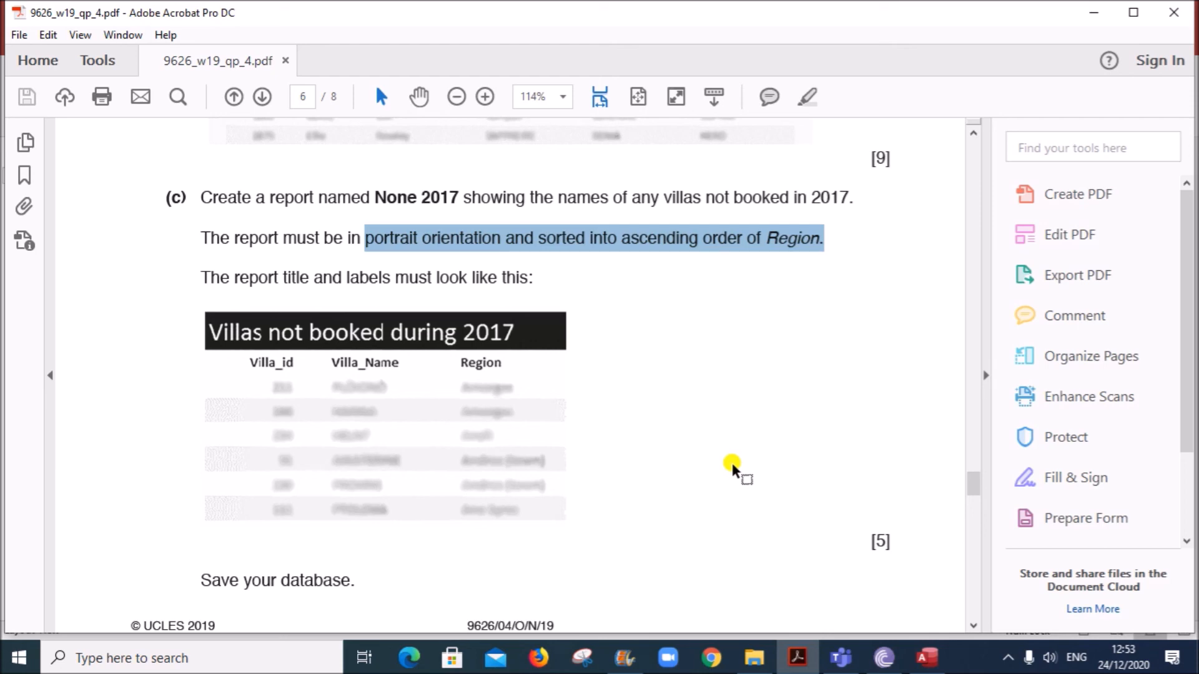
click(927, 658)
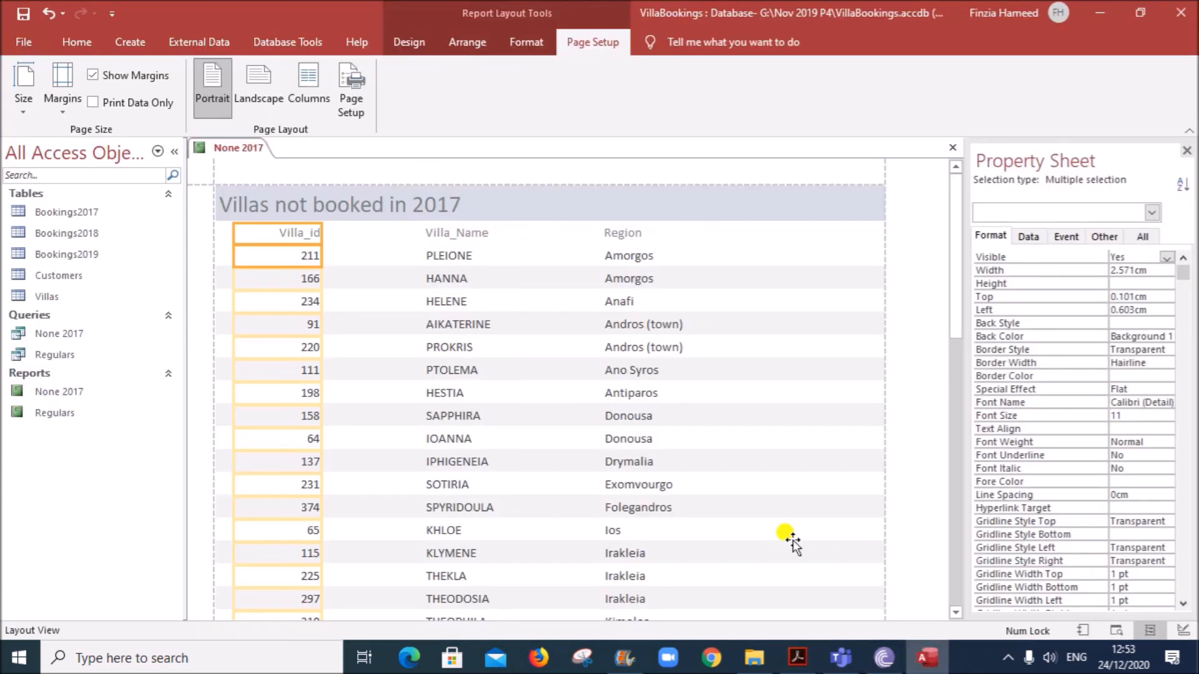
right_click(246, 150)
click(283, 163)
Recheck the 6(c) report title, labels and orientation requirements in the Acrobat exam paper, then return to Access
click(791, 655)
scroll(479, 399, down, 3)
scroll(479, 399, up, 5)
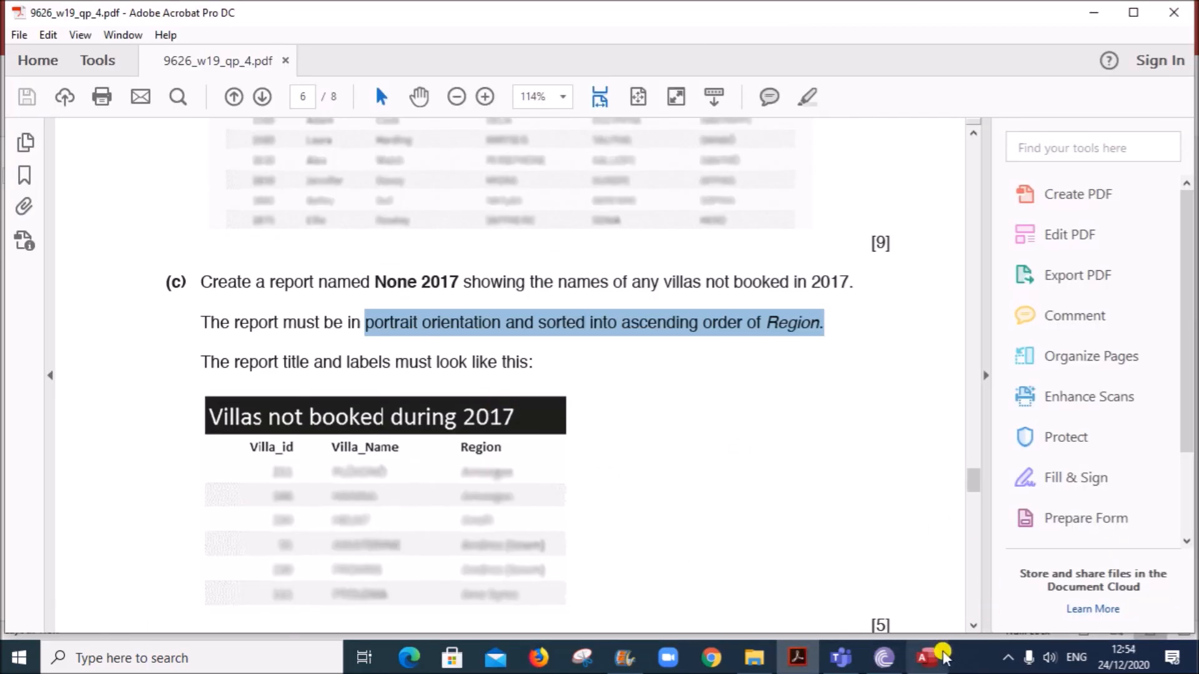
click(862, 603)
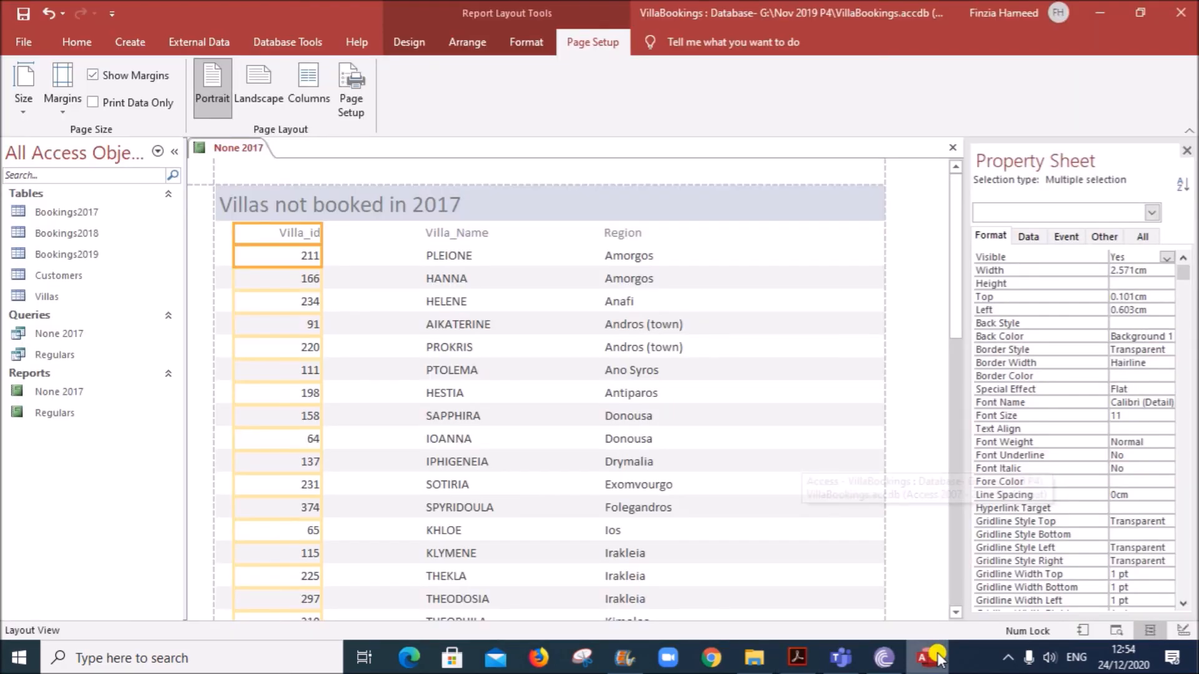